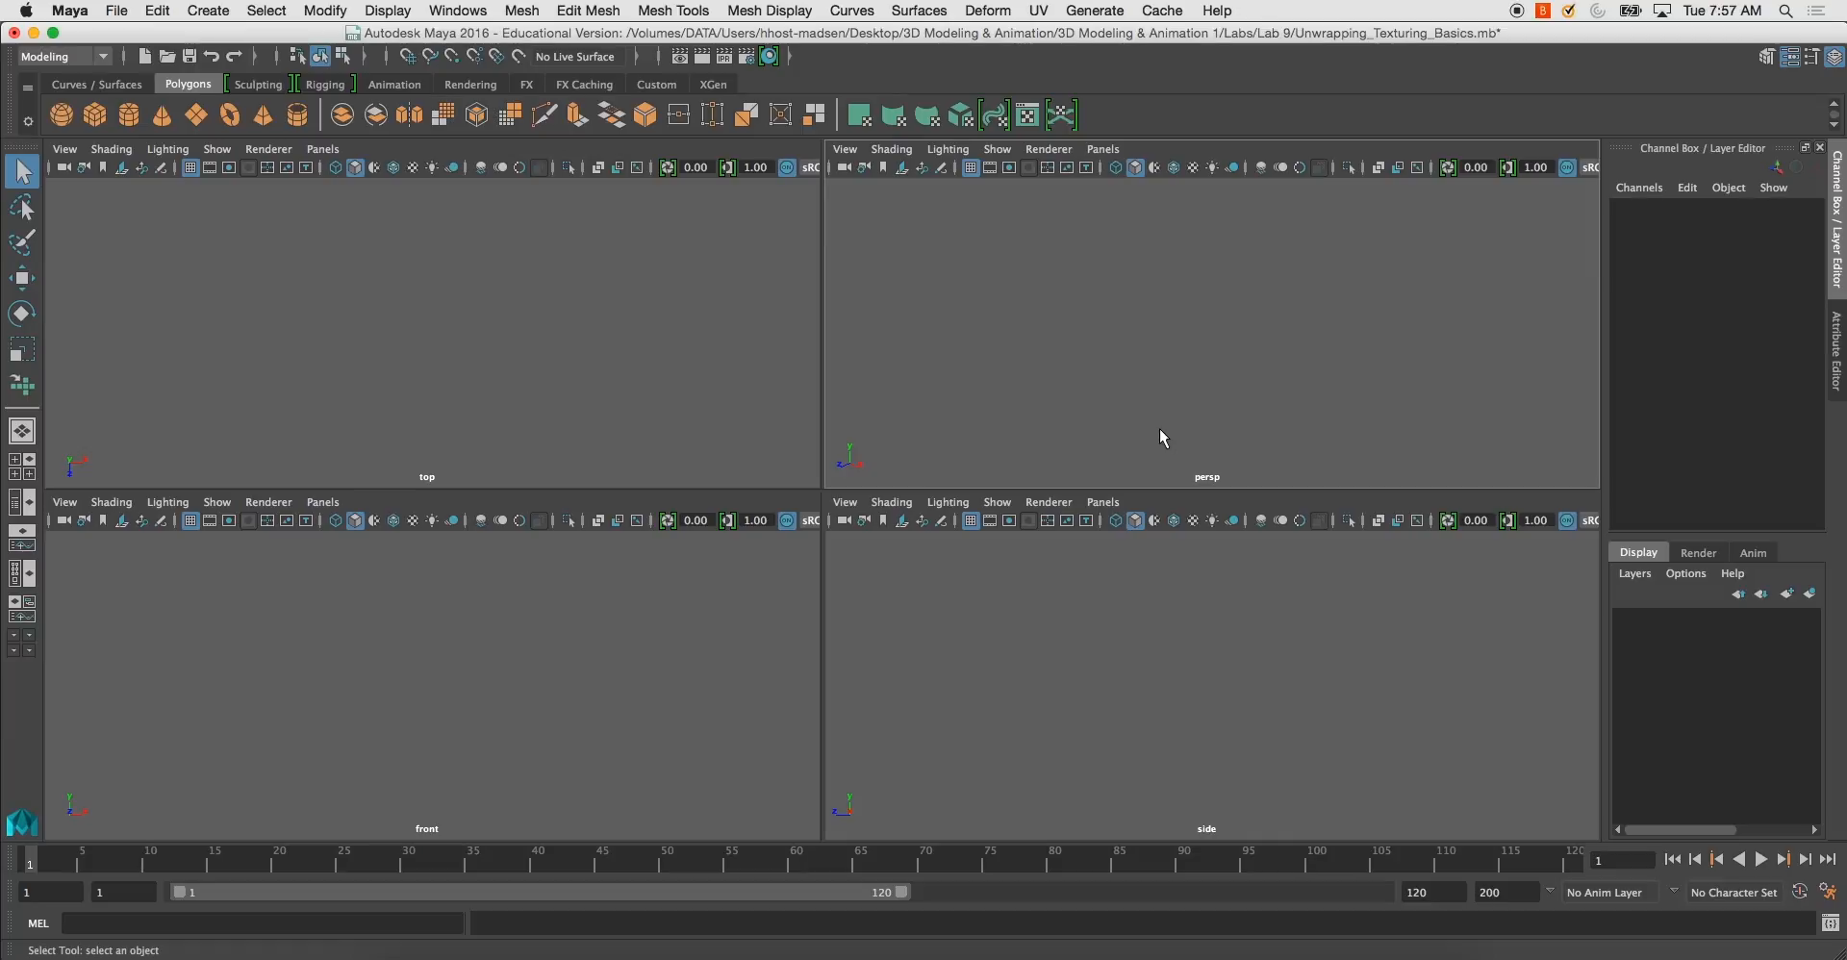
# Arrange the workspace as two side-by-side panes with the UV Editor next to the perspective view
pyautogui.click(318, 150)
pyautogui.moveTo(338, 173)
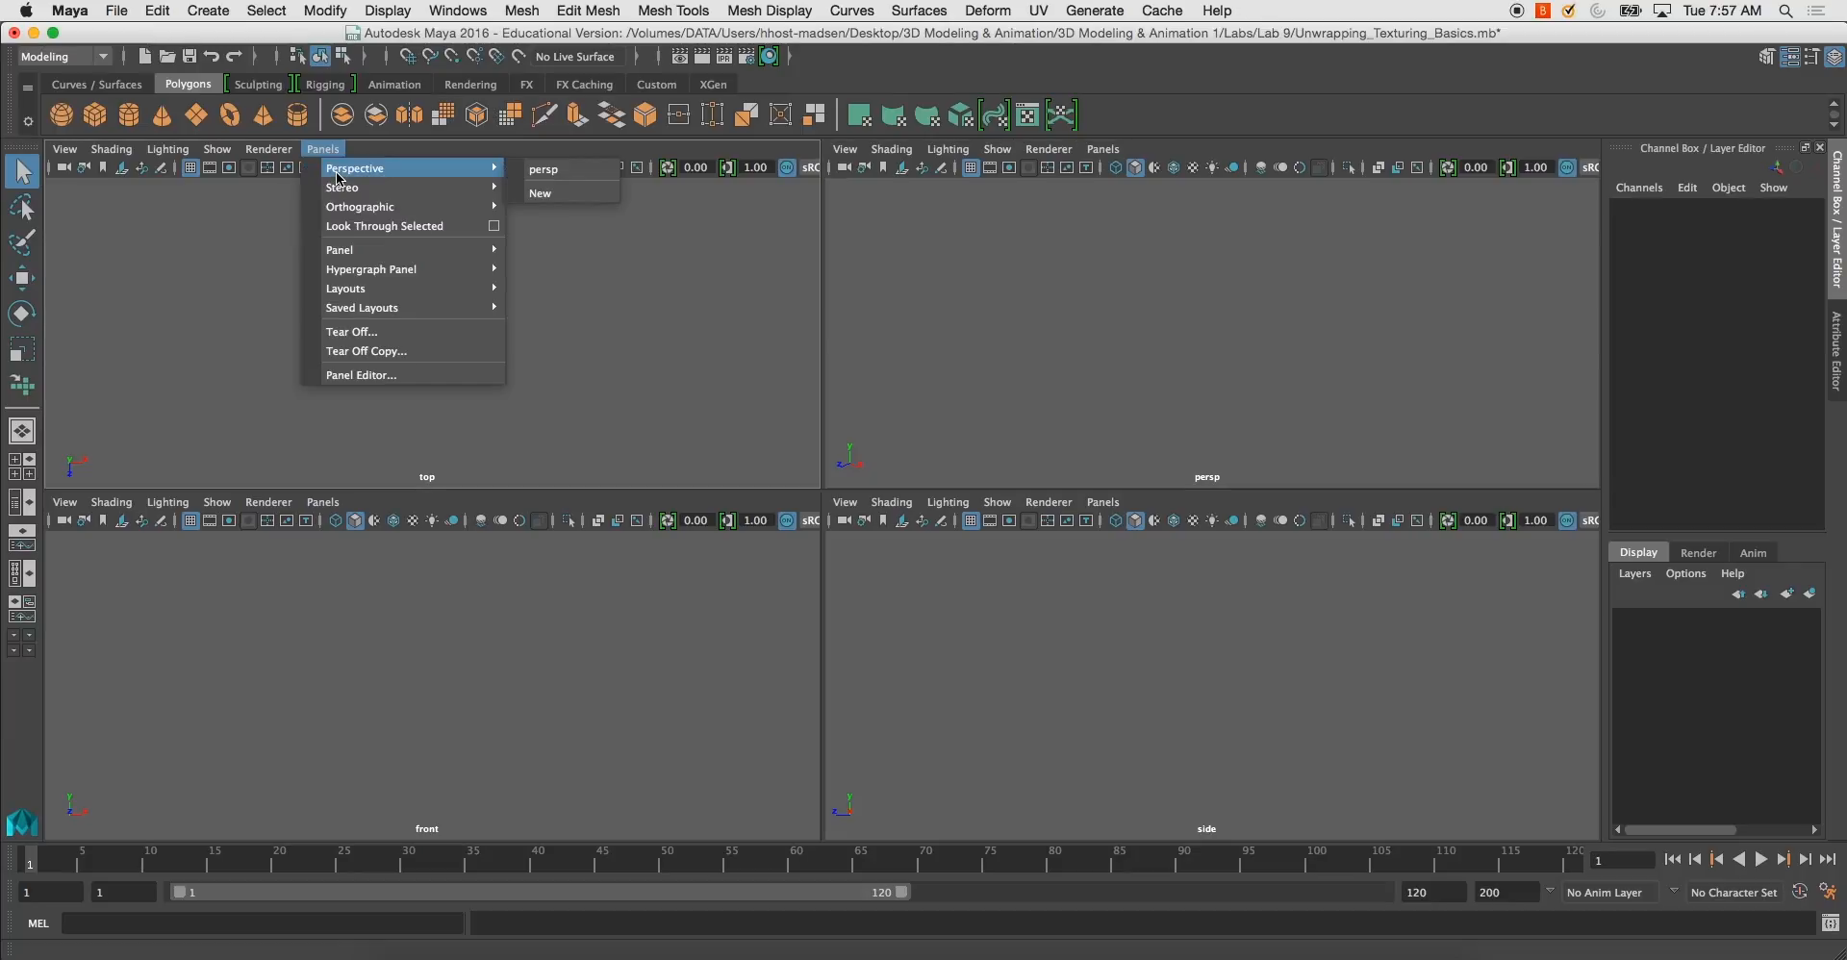
pyautogui.moveTo(423, 288)
pyautogui.click(572, 330)
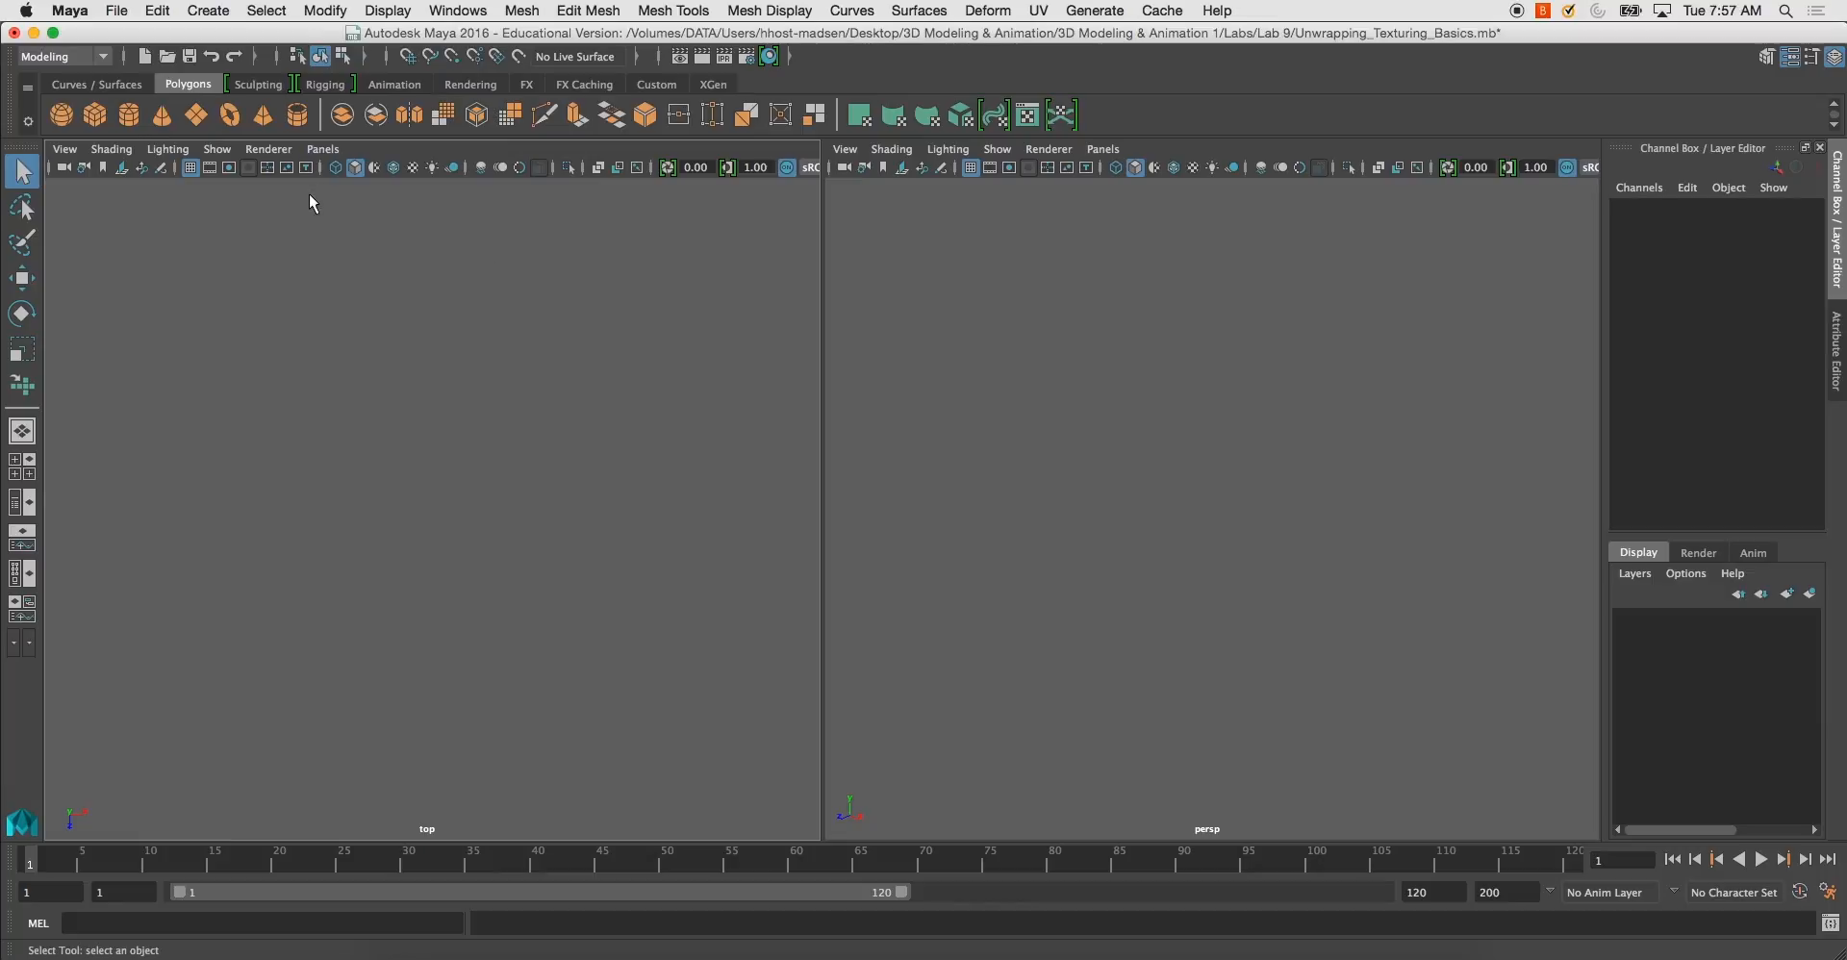
pyautogui.click(322, 149)
pyautogui.moveTo(347, 248)
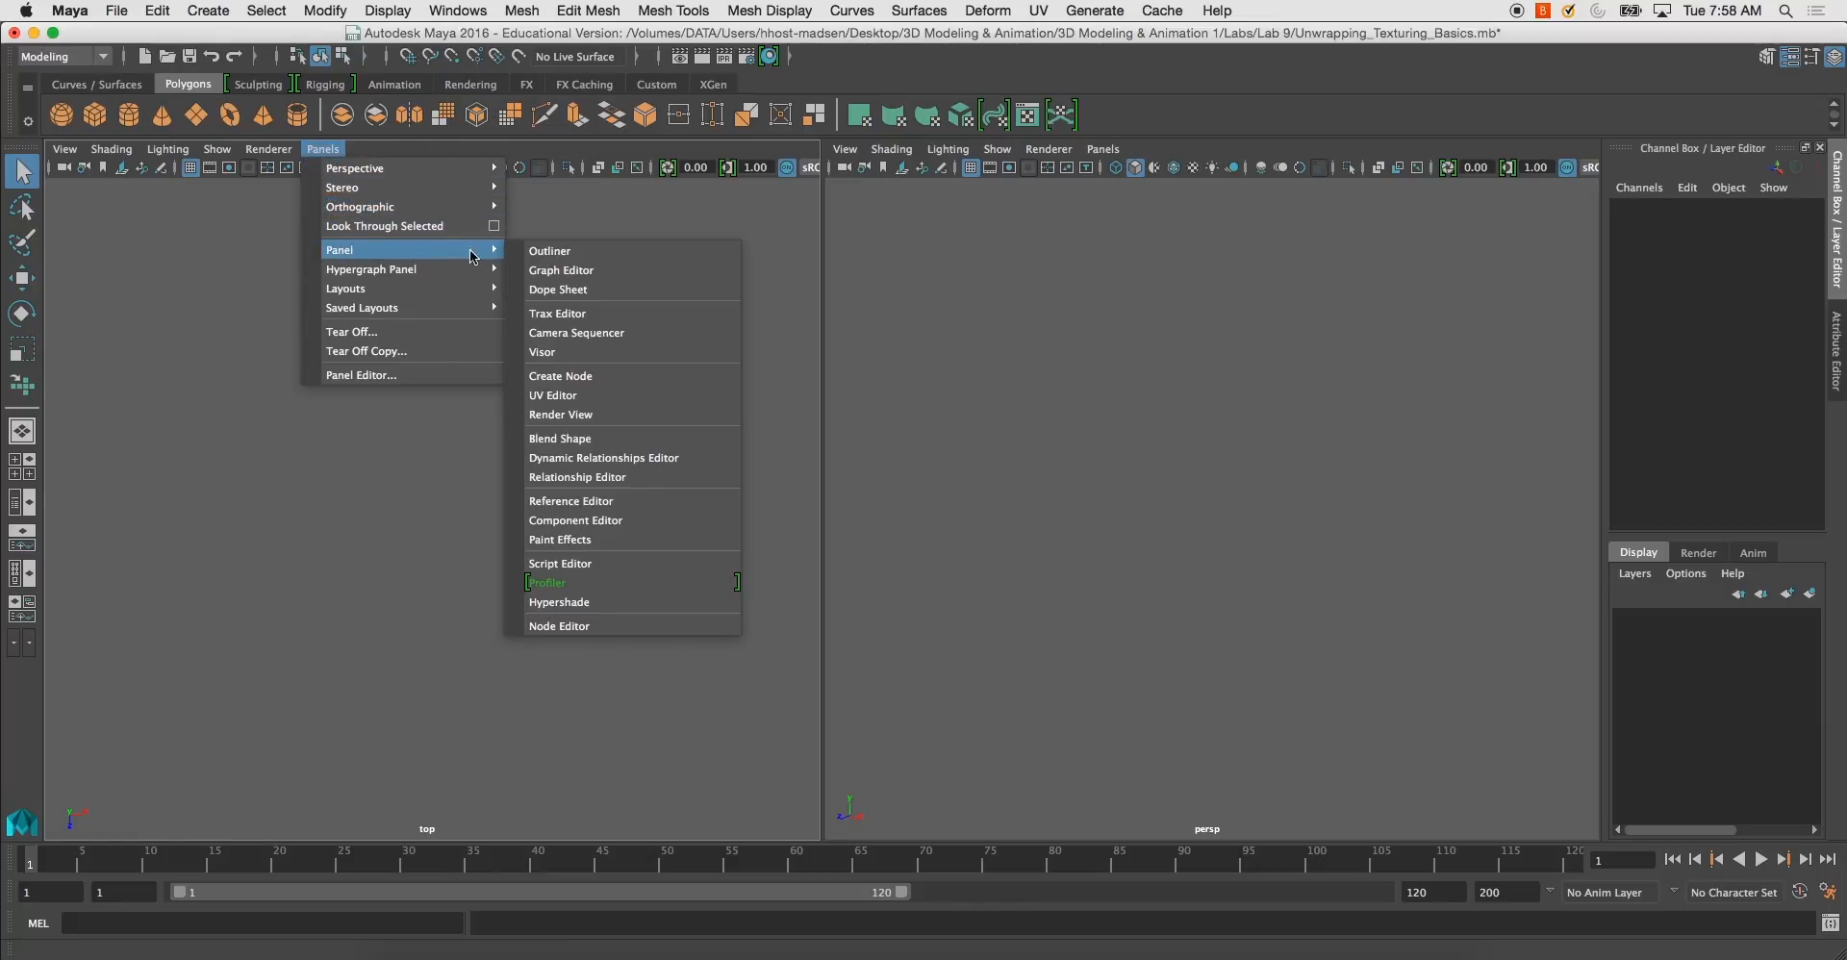
pyautogui.click(553, 395)
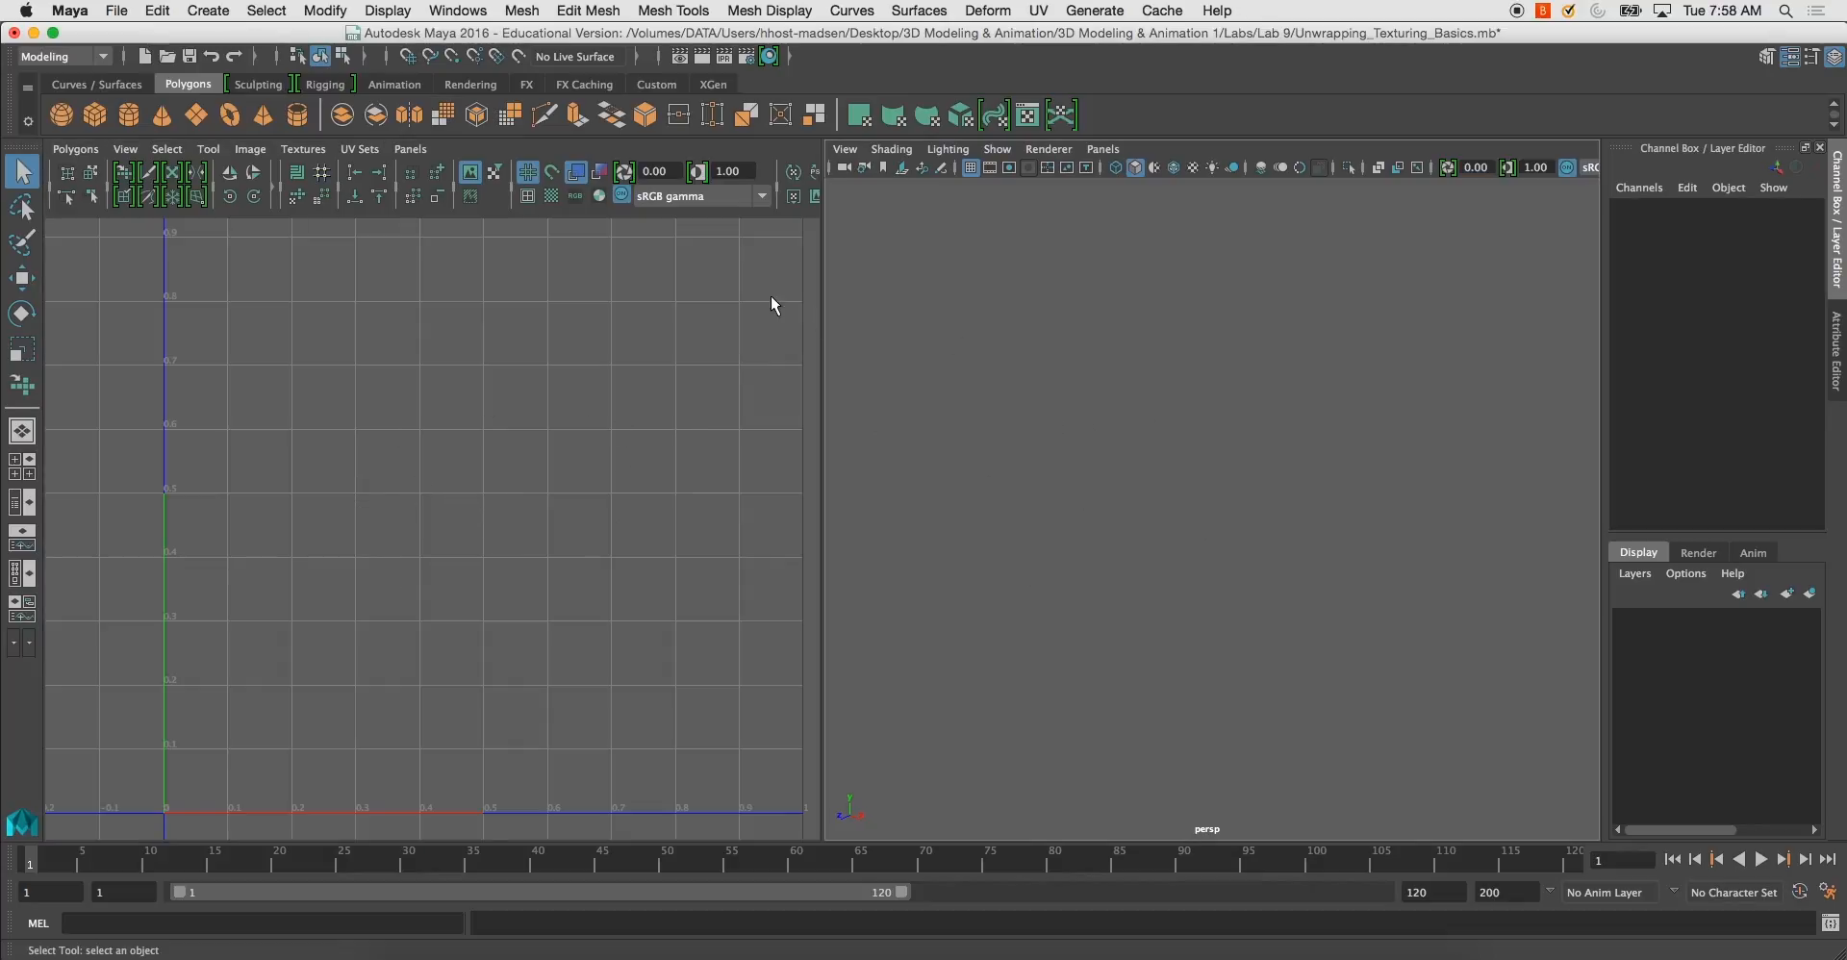
# Create a polygon cube at the origin and scale it uniformly to about 7.7
pyautogui.click(94, 115)
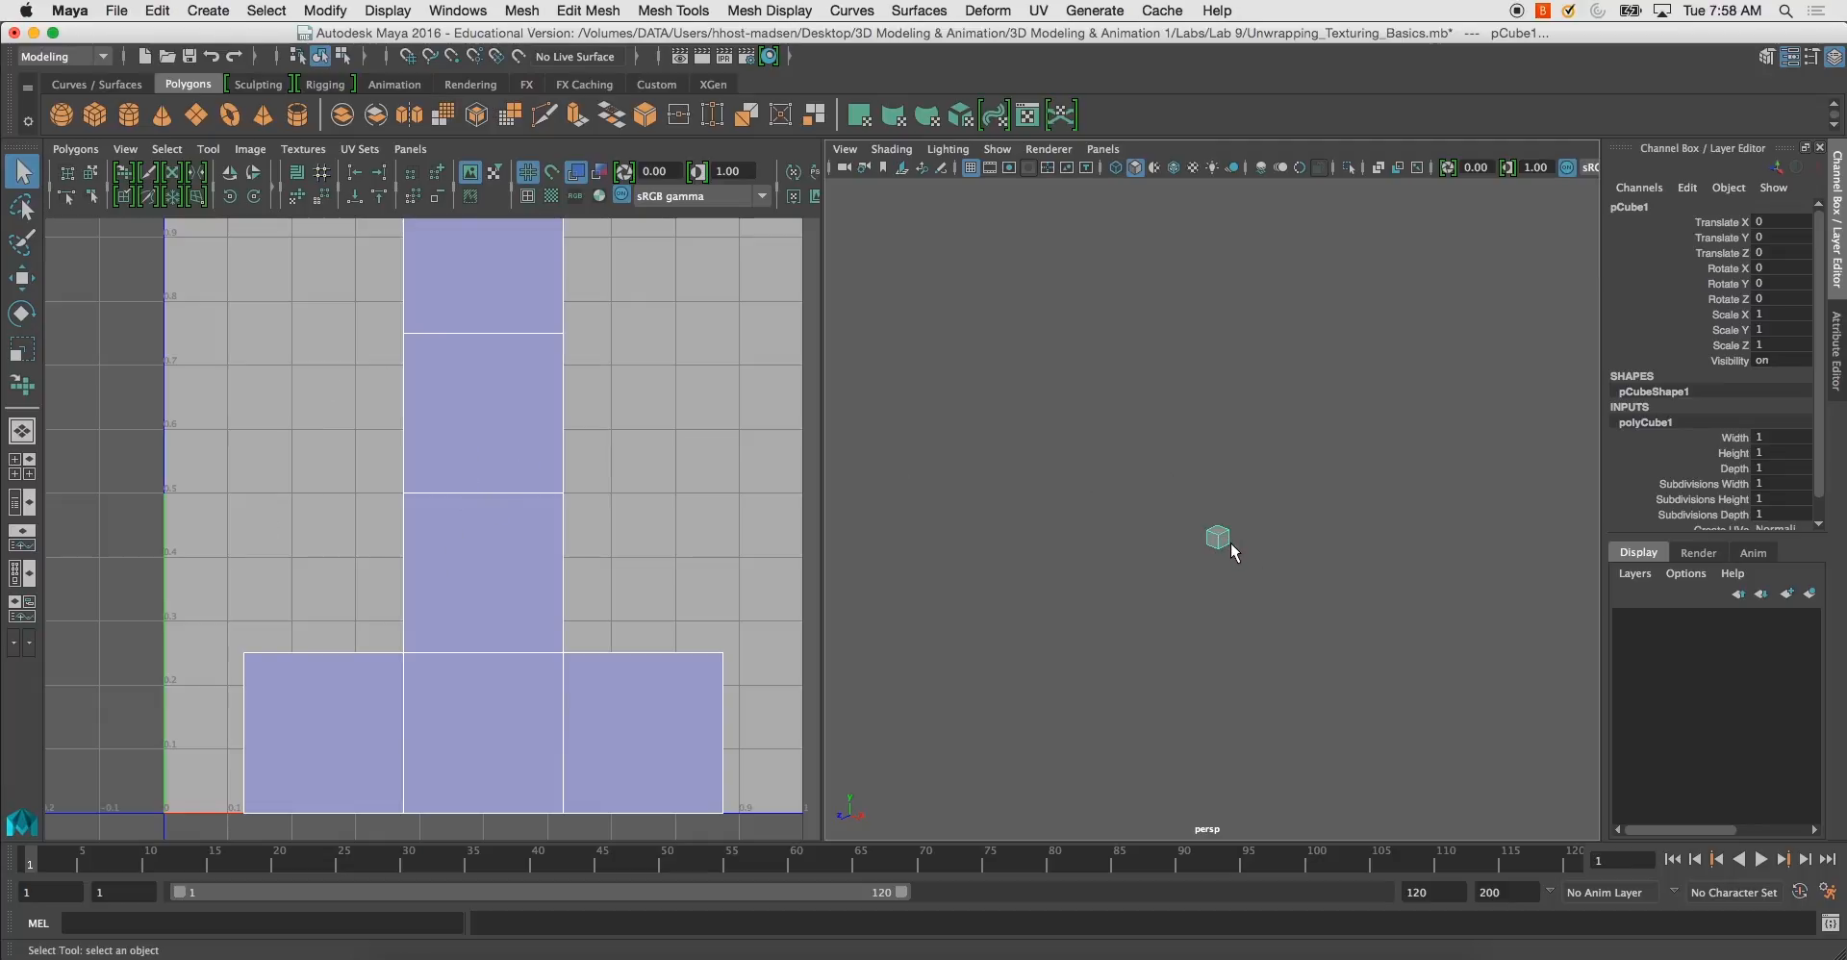
pyautogui.keyDown('alt'); pyautogui.moveTo(1181, 526); pyautogui.dragTo(1238, 575, button='right'); pyautogui.keyUp('alt')
pyautogui.press('r')
pyautogui.moveTo(1221, 563); pyautogui.dragTo(1410, 648)
# Assign a new Lambert material to the cube
pyautogui.keyDown('alt'); pyautogui.moveTo(1213, 616); pyautogui.dragTo(1105, 466, button='right'); pyautogui.keyUp('alt')
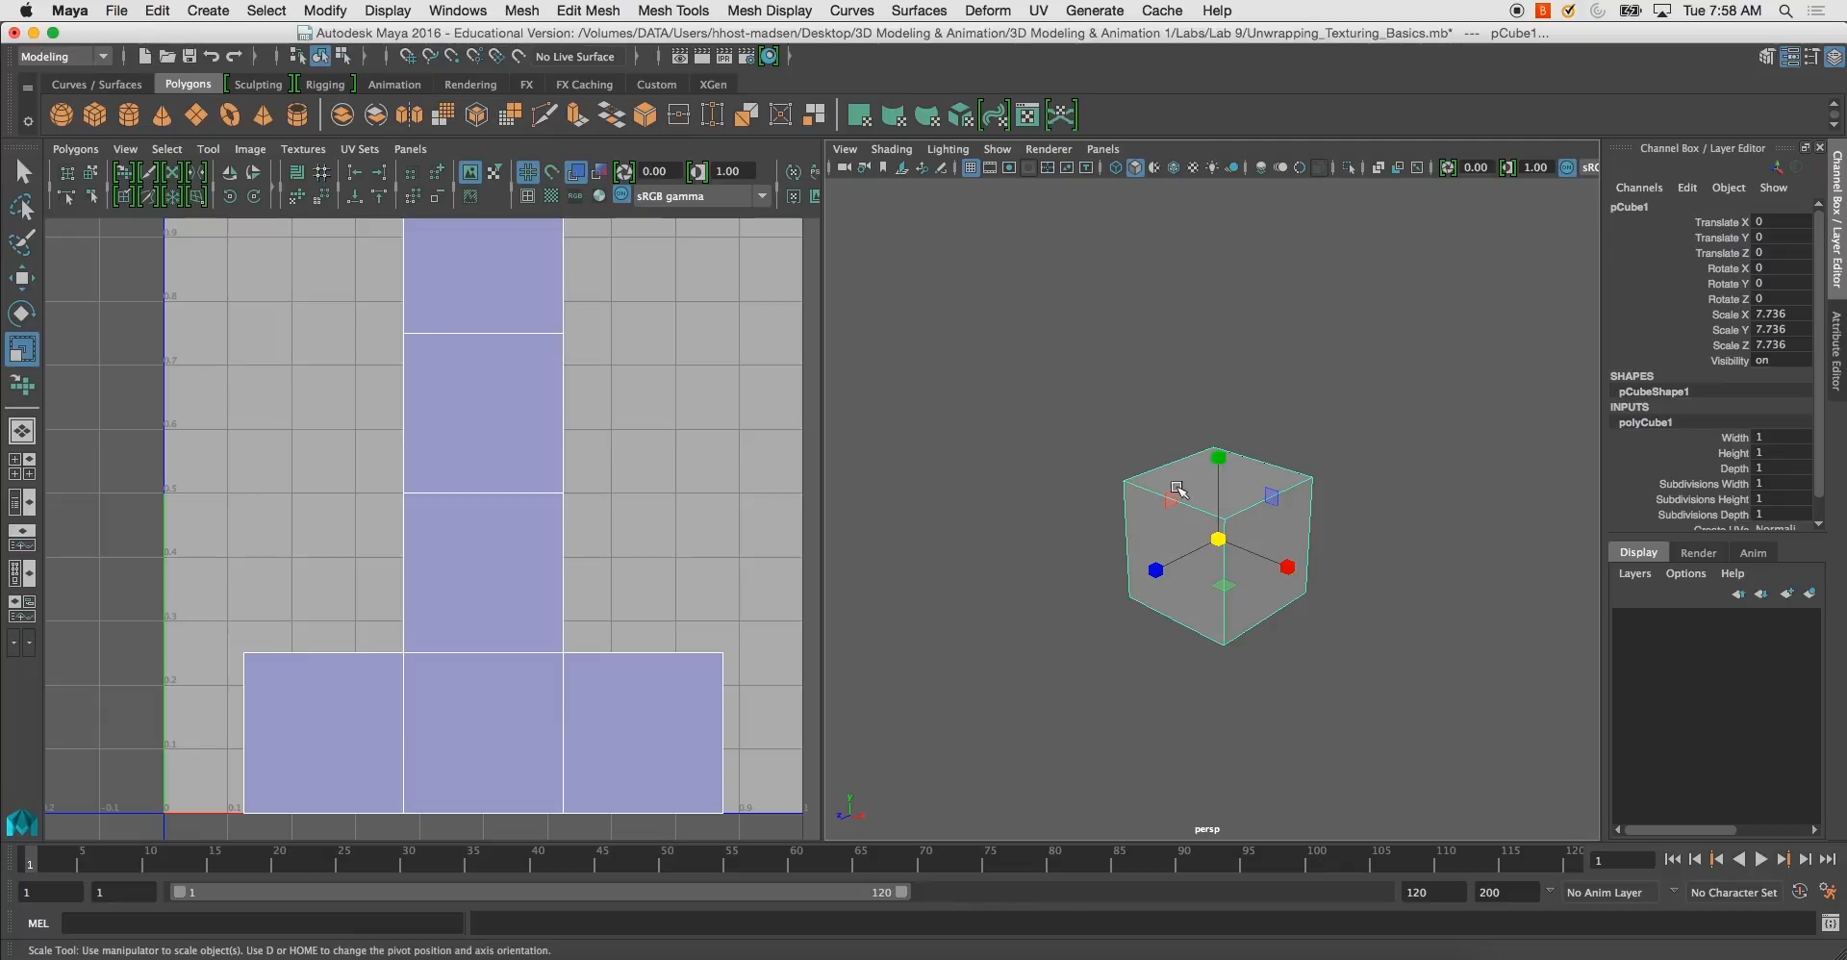
pyautogui.keyDown('alt'); pyautogui.moveTo(1197, 541); pyautogui.dragTo(1118, 436); pyautogui.keyUp('alt')
pyautogui.moveTo(1200, 574)
pyautogui.keyDown('alt'); pyautogui.mouseDown()
pyautogui.moveTo(1227, 624)
pyautogui.moveTo(1200, 638)
pyautogui.moveTo(1193, 587)
pyautogui.mouseUp(); pyautogui.keyUp('alt')
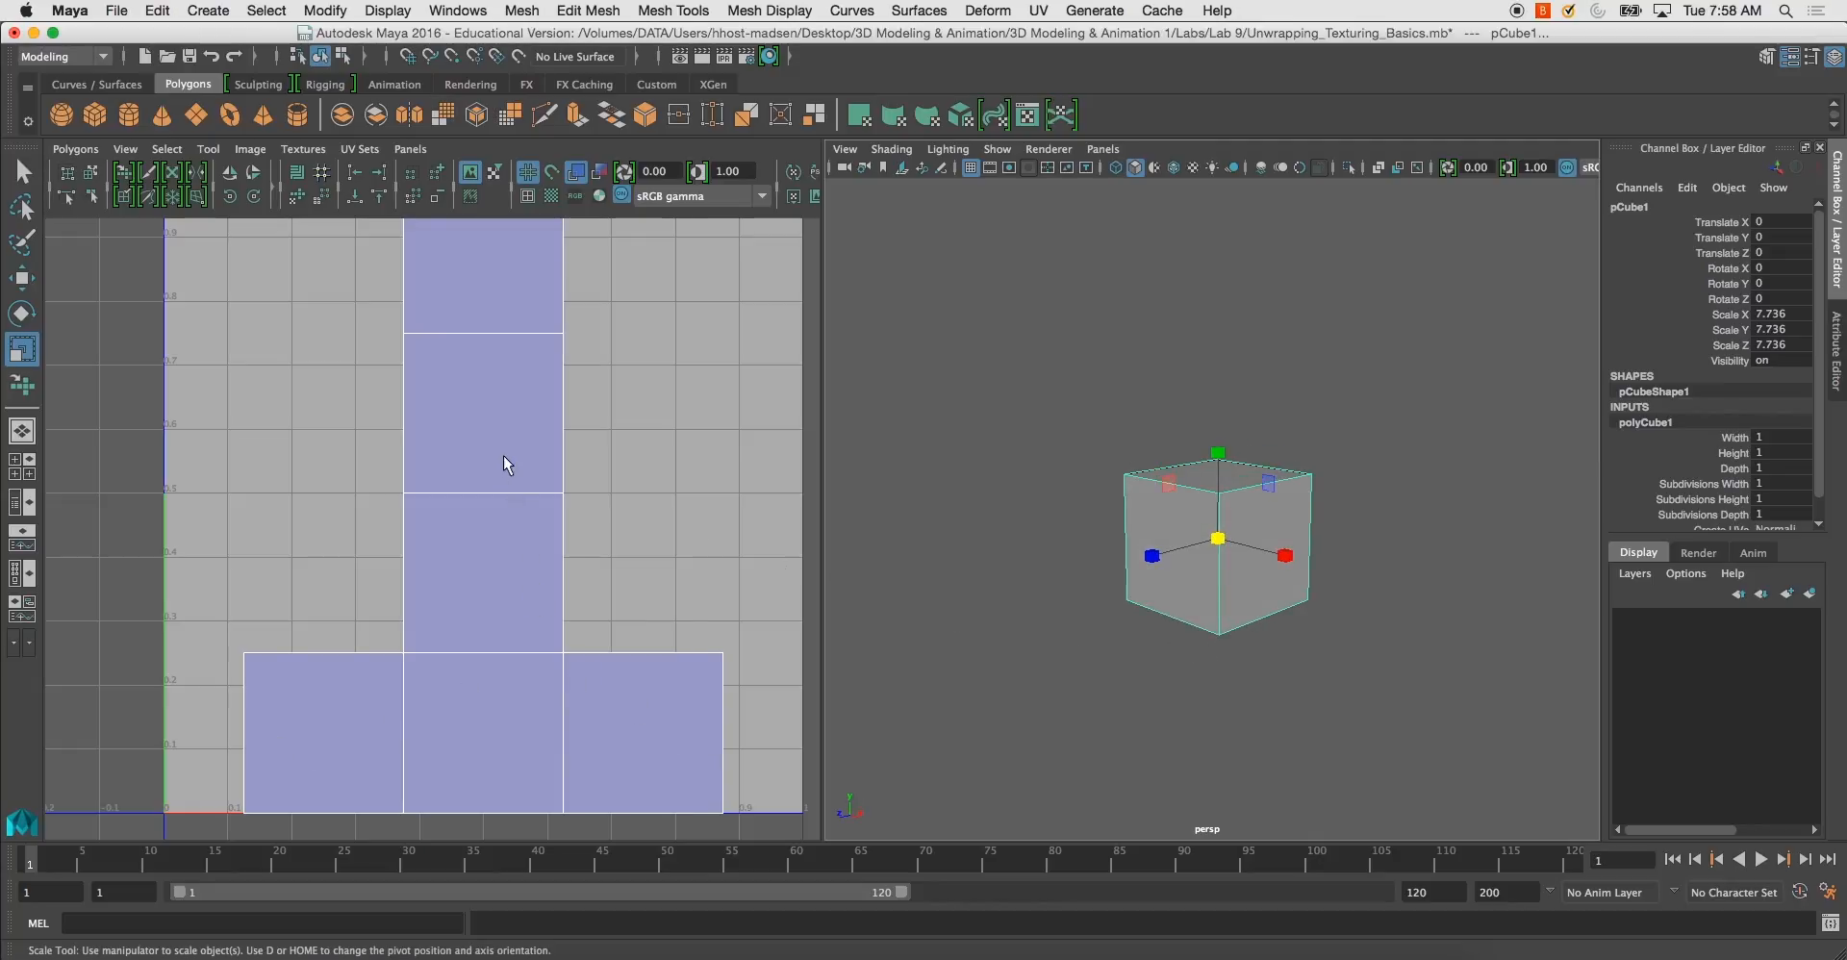
pyautogui.keyDown('alt'); pyautogui.moveTo(1192, 586); pyautogui.dragTo(1216, 614); pyautogui.keyUp('alt')
pyautogui.scroll(5, 1231, 642)
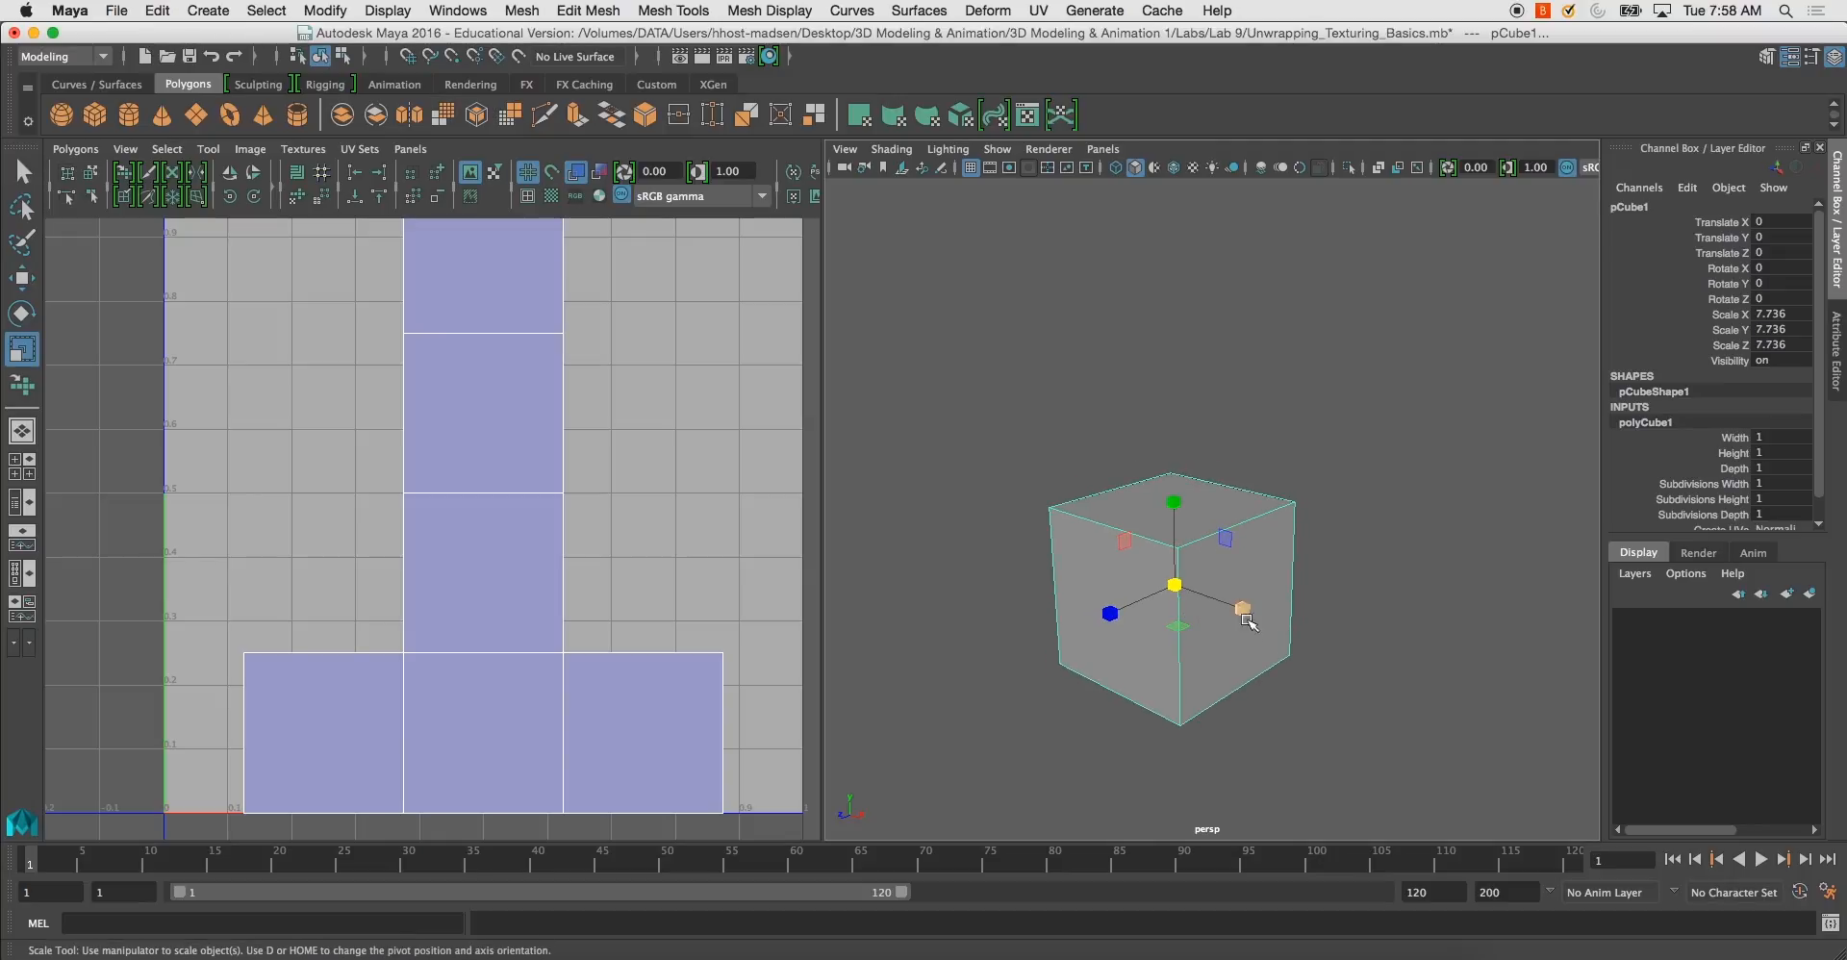
pyautogui.keyDown('alt'); pyautogui.moveTo(1139, 606); pyautogui.dragTo(1159, 603); pyautogui.keyUp('alt')
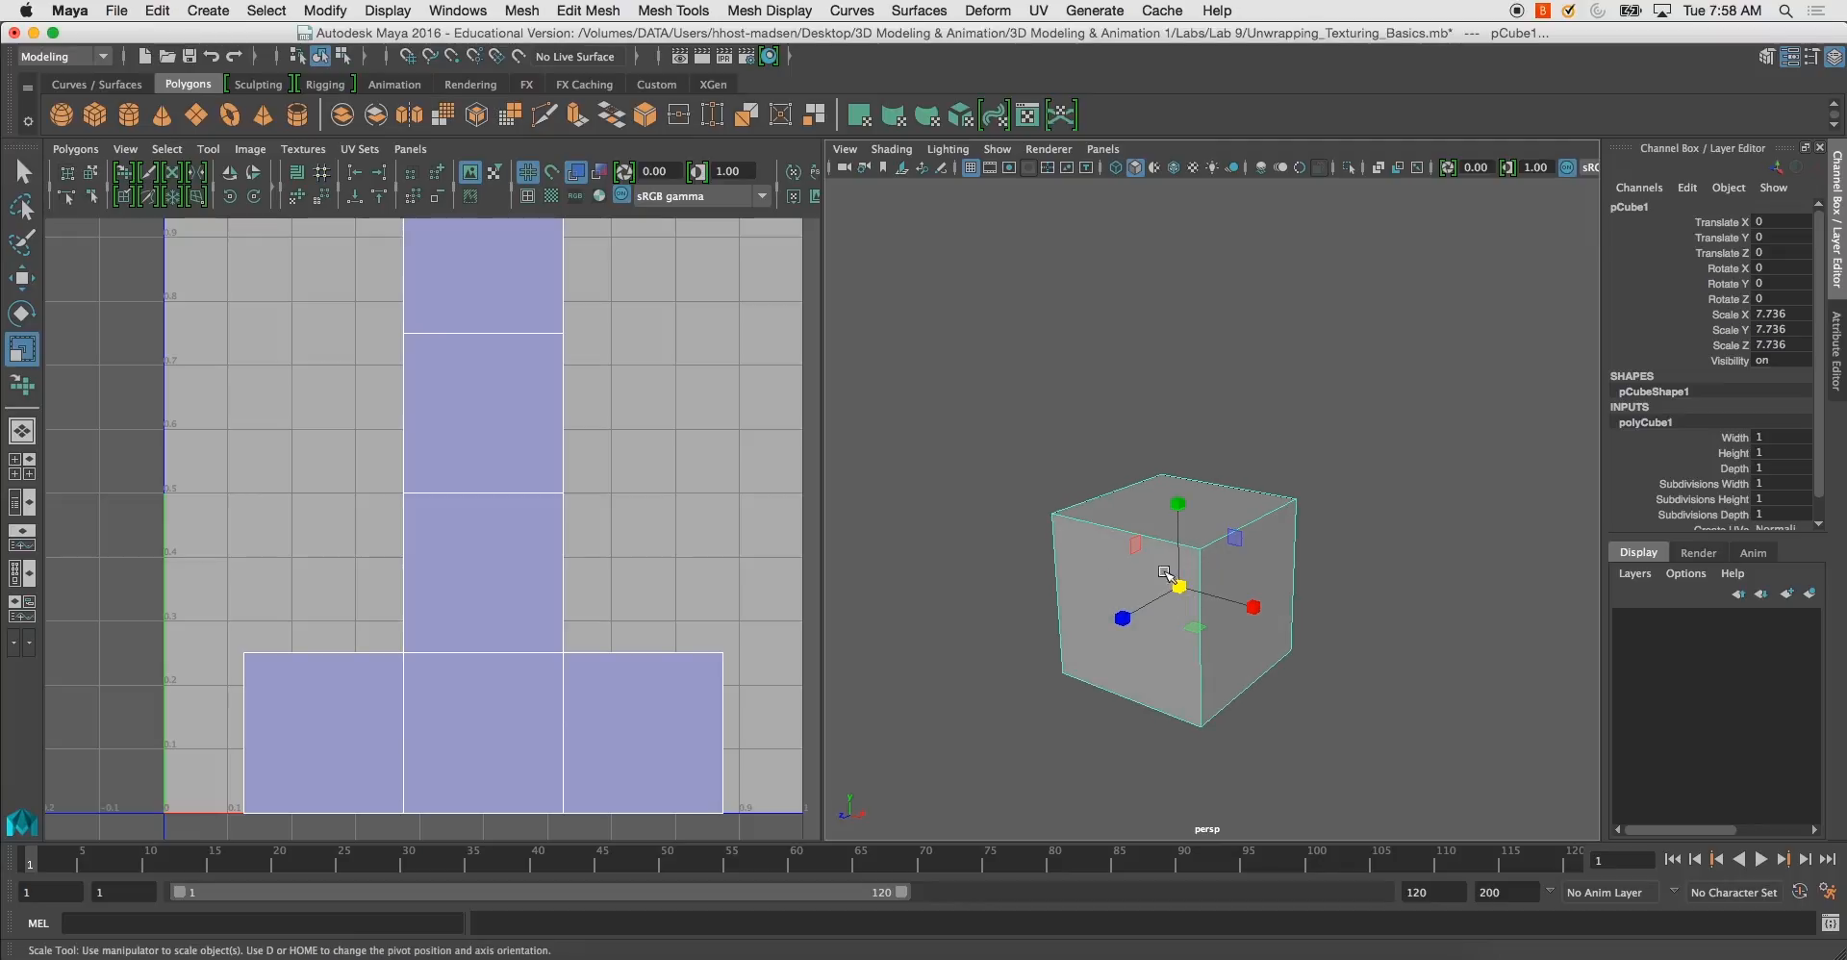
pyautogui.moveTo(1112, 484); pyautogui.dragTo(1077, 950, button='right')
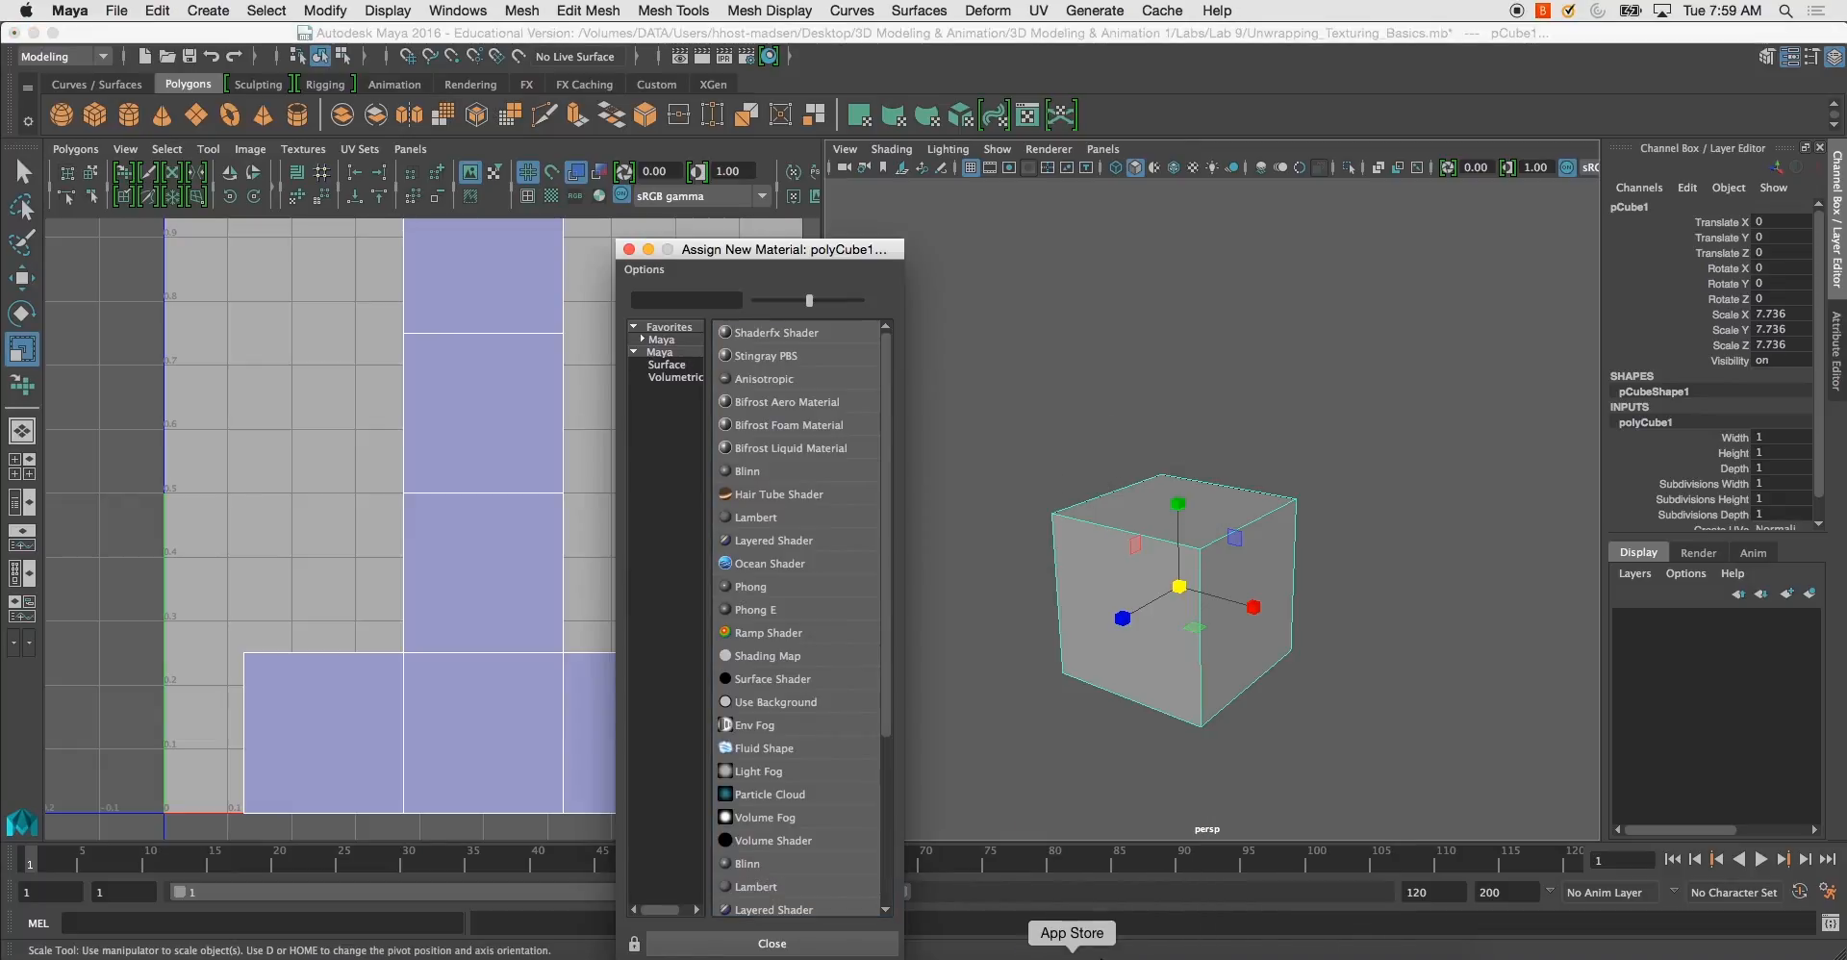
pyautogui.click(629, 249)
pyautogui.moveTo(1102, 452); pyautogui.dragTo(1062, 924, button='right')
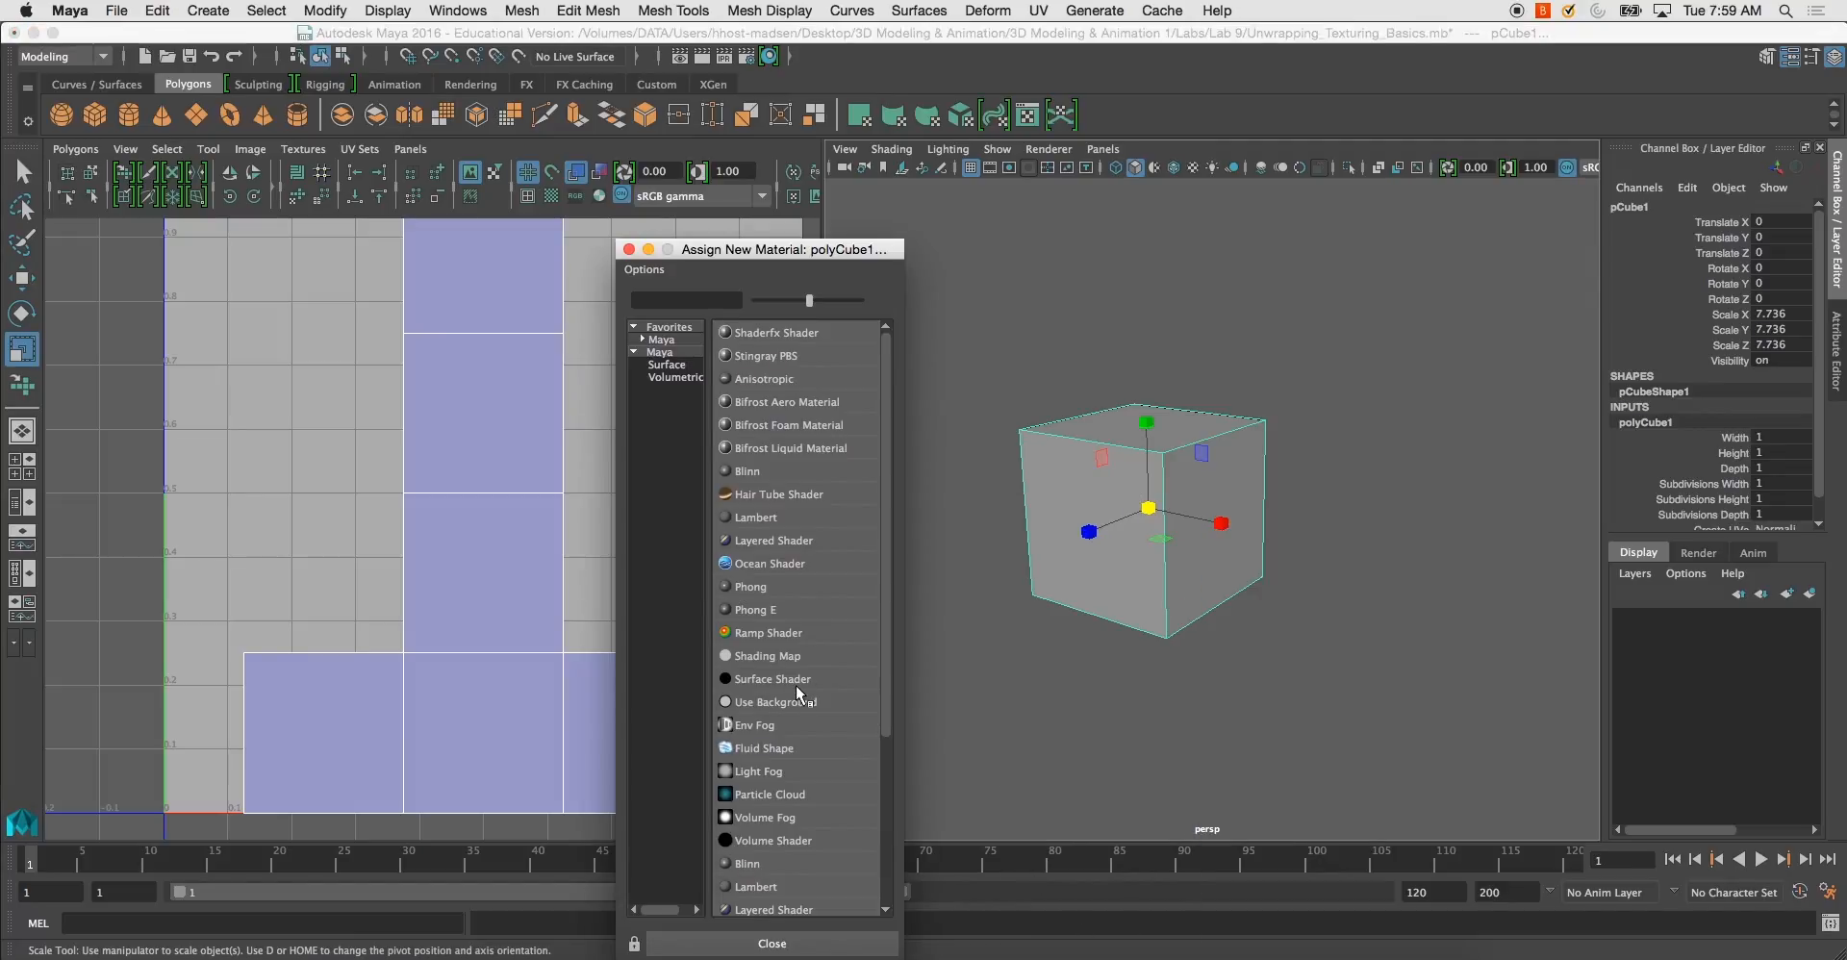
pyautogui.click(765, 886)
# Map a Checker texture to the Color attribute of the cube's Lambert material
pyautogui.click(1712, 208)
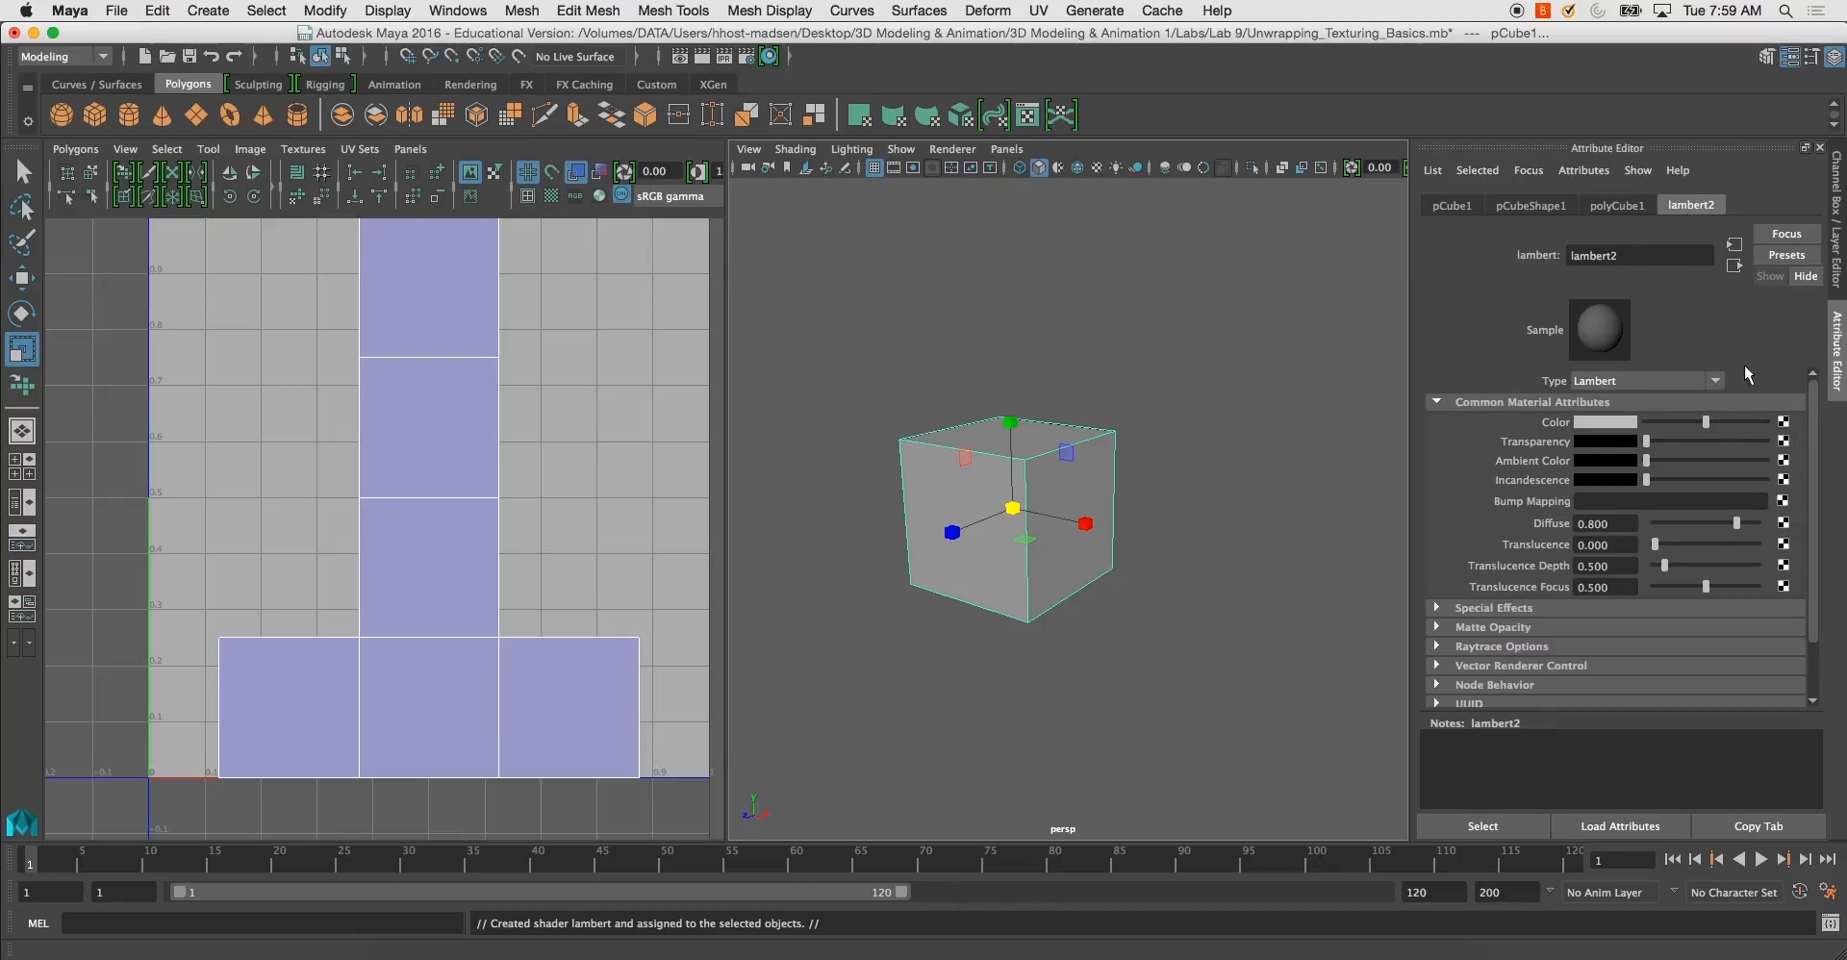
pyautogui.click(1783, 421)
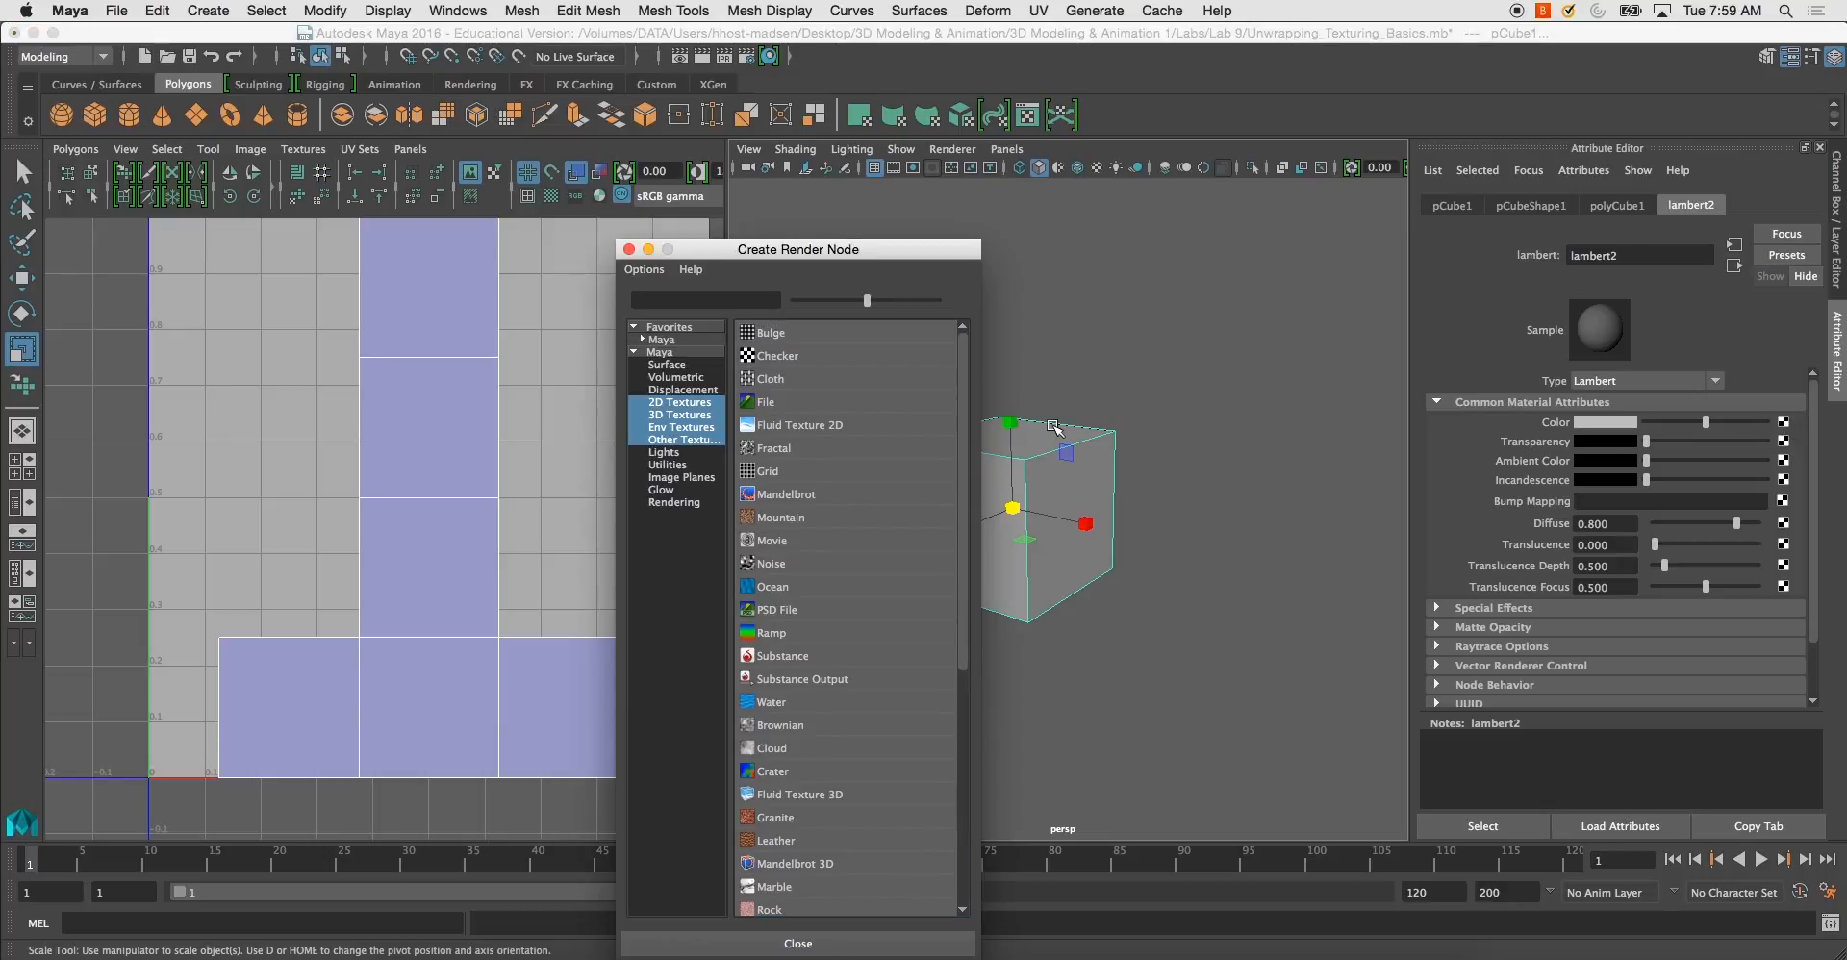
pyautogui.click(774, 356)
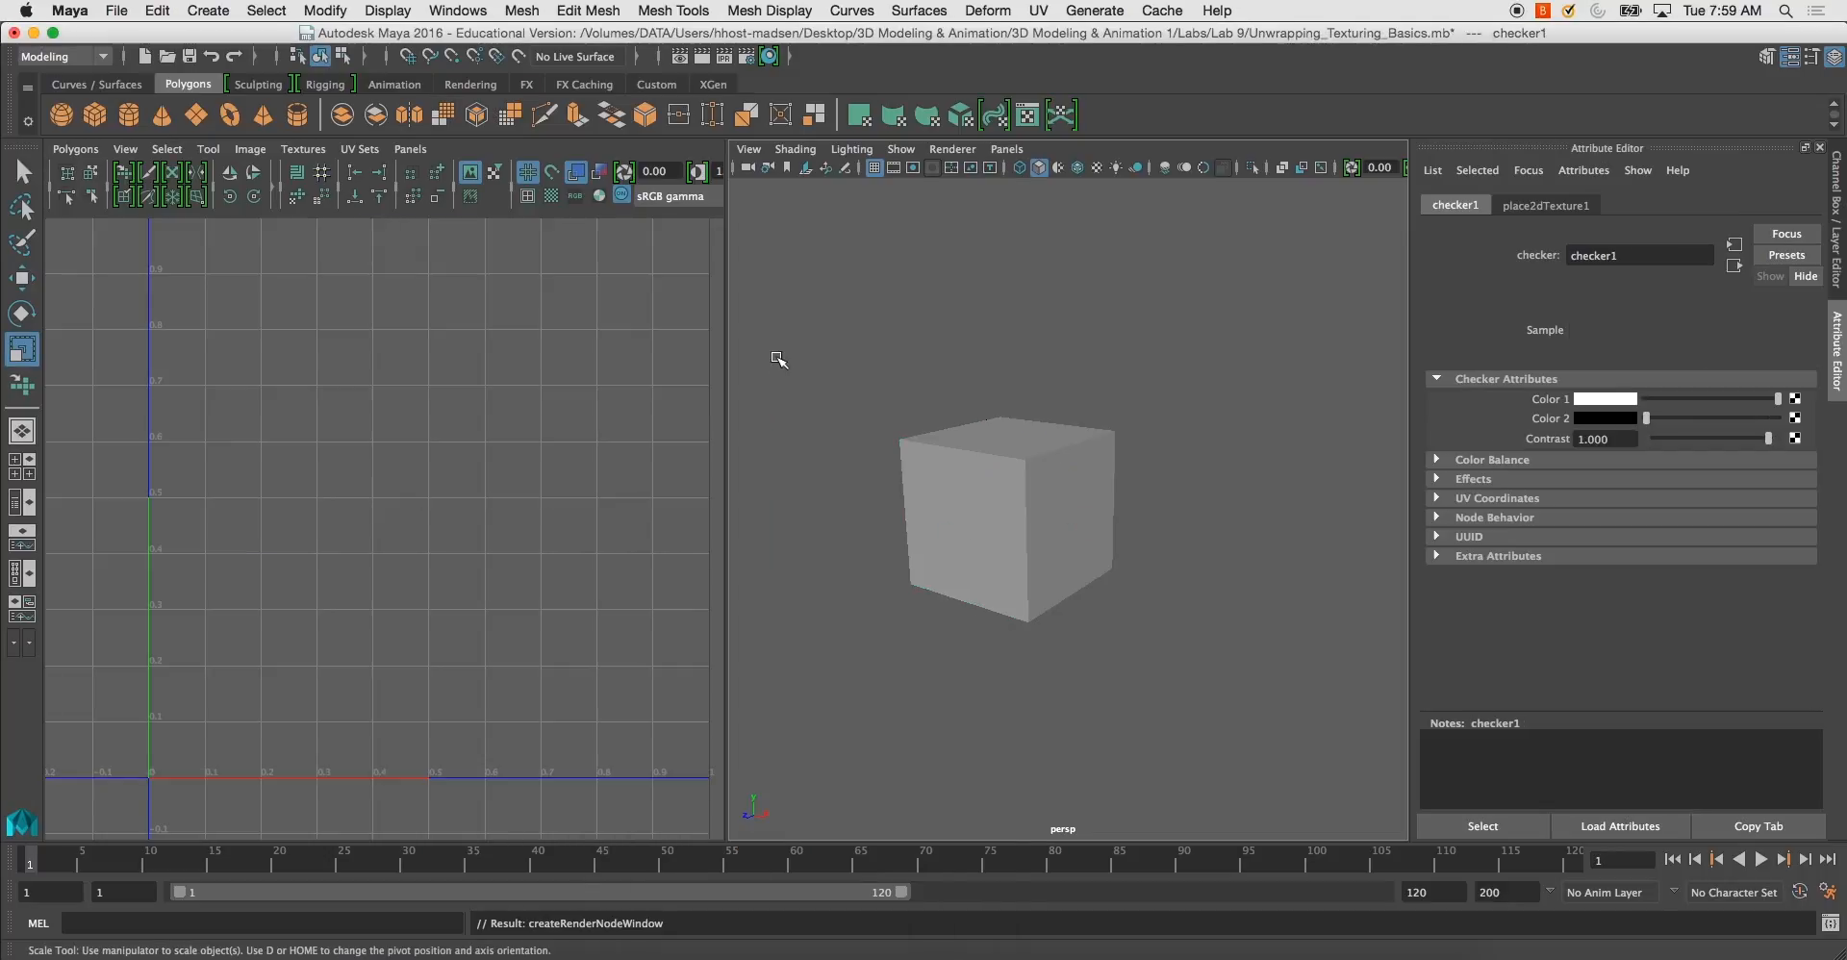
# Reselect the cube and turn on textured display in the perspective view
pyautogui.click(1001, 449)
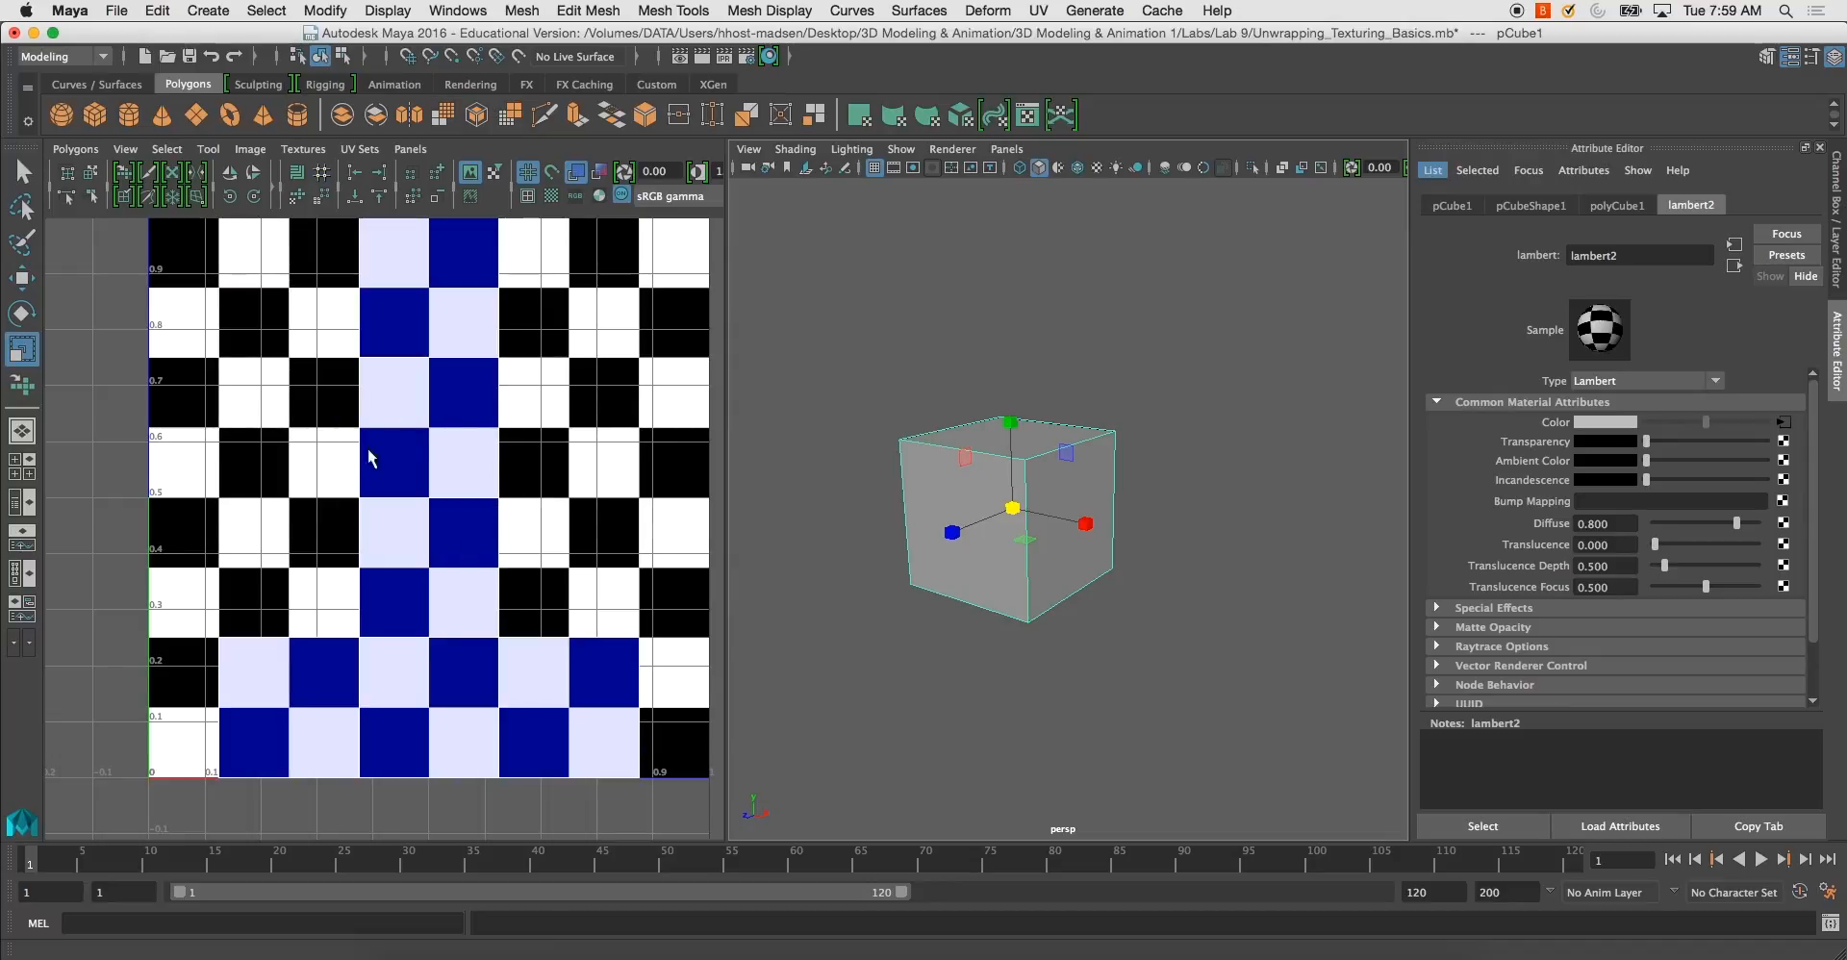
pyautogui.scroll(-1, 394, 505)
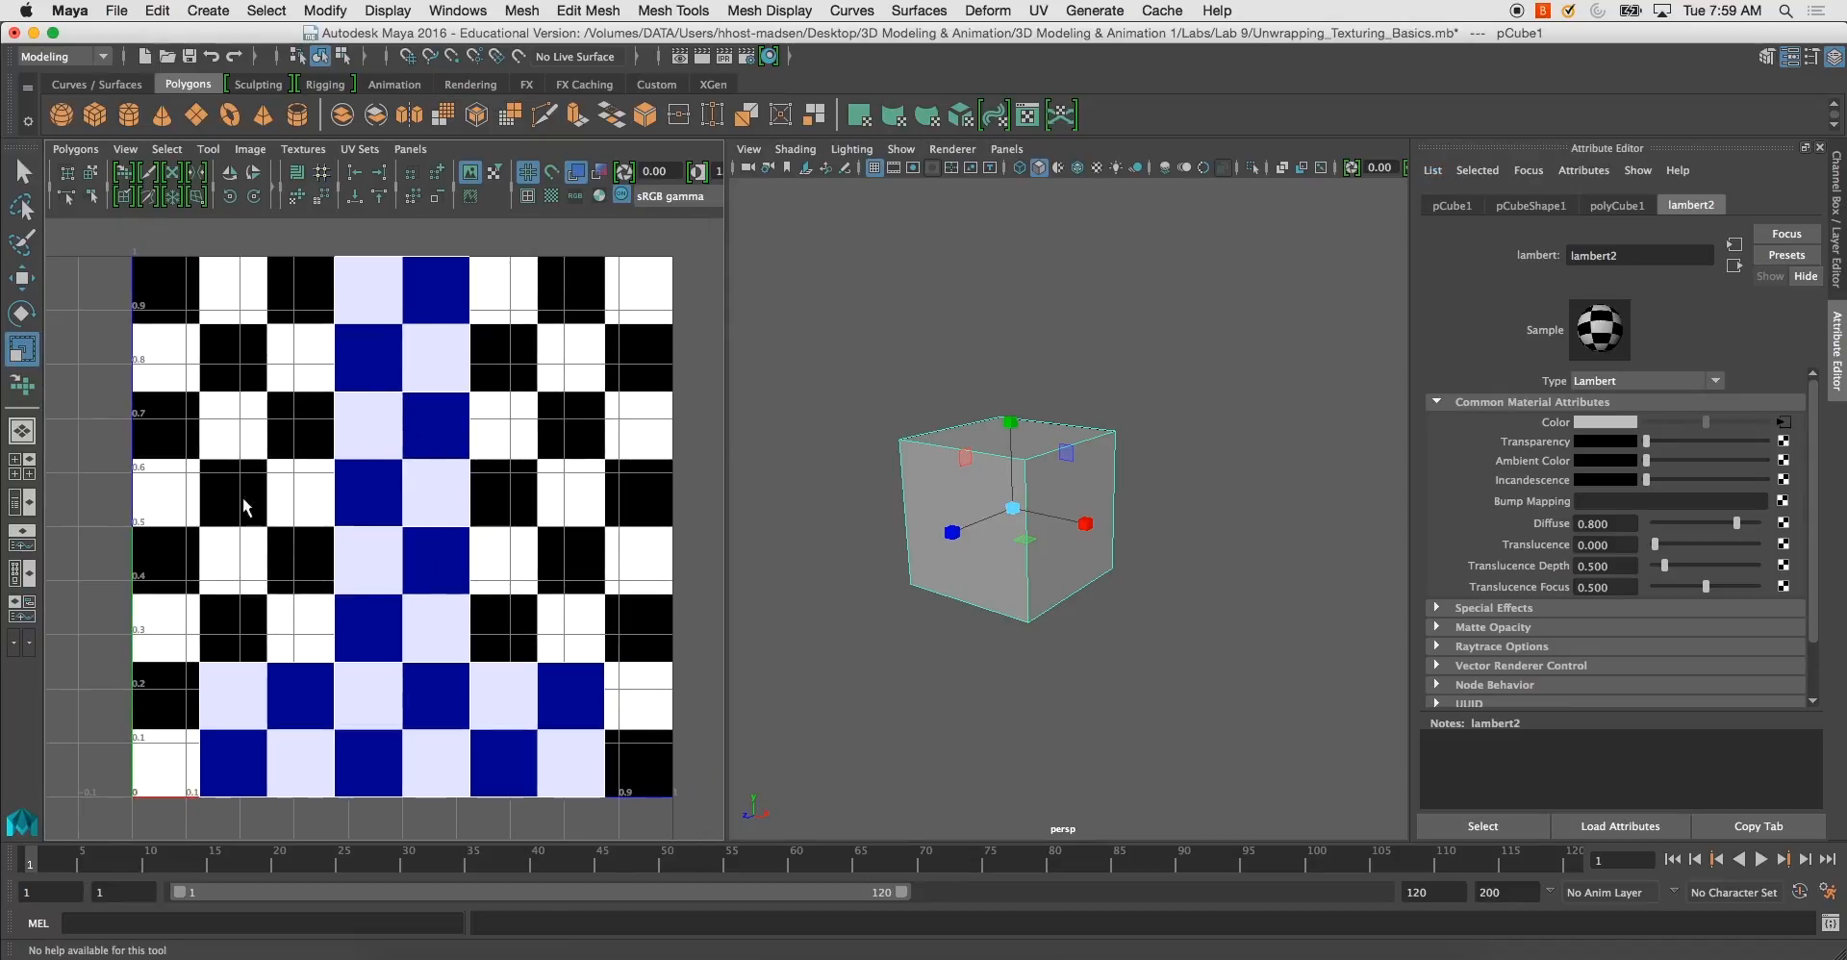
pyautogui.keyDown('alt'); pyautogui.moveTo(1029, 551); pyautogui.dragTo(1033, 543); pyautogui.keyUp('alt')
pyautogui.keyDown('alt'); pyautogui.moveTo(1033, 542); pyautogui.dragTo(1056, 539, button='middle'); pyautogui.keyUp('alt')
pyautogui.press('6')
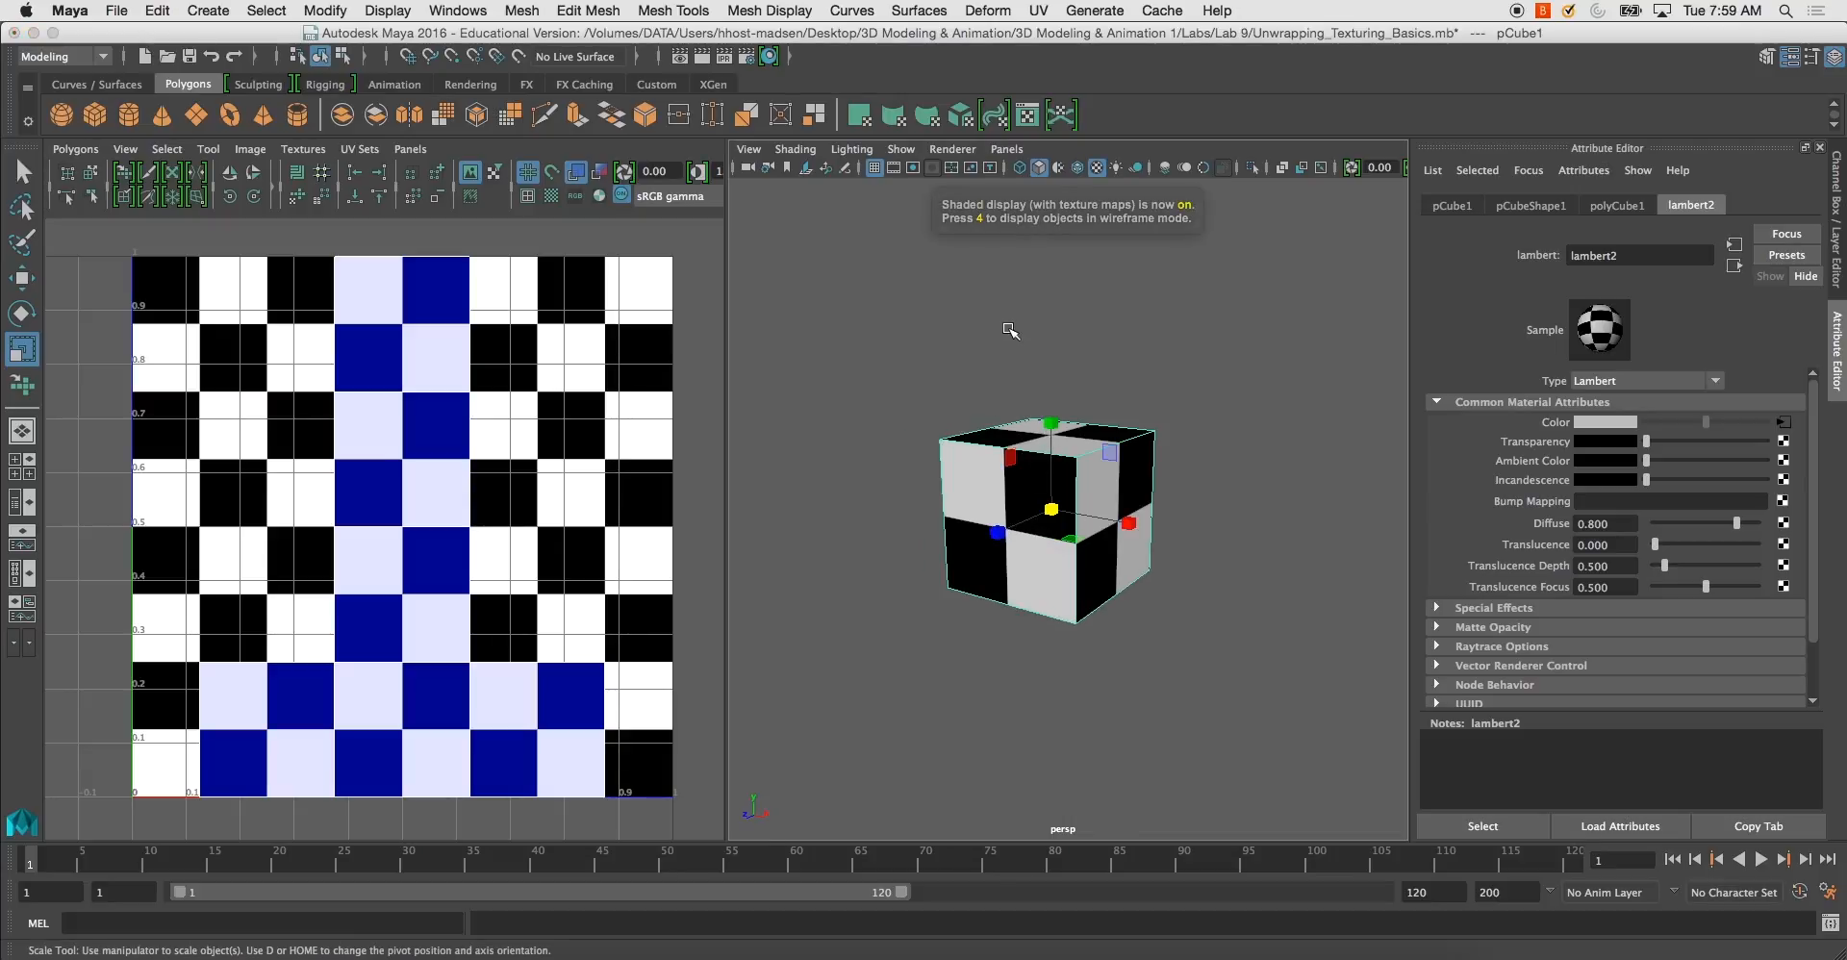
pyautogui.keyDown('alt'); pyautogui.moveTo(1013, 349); pyautogui.dragTo(1007, 532); pyautogui.keyUp('alt')
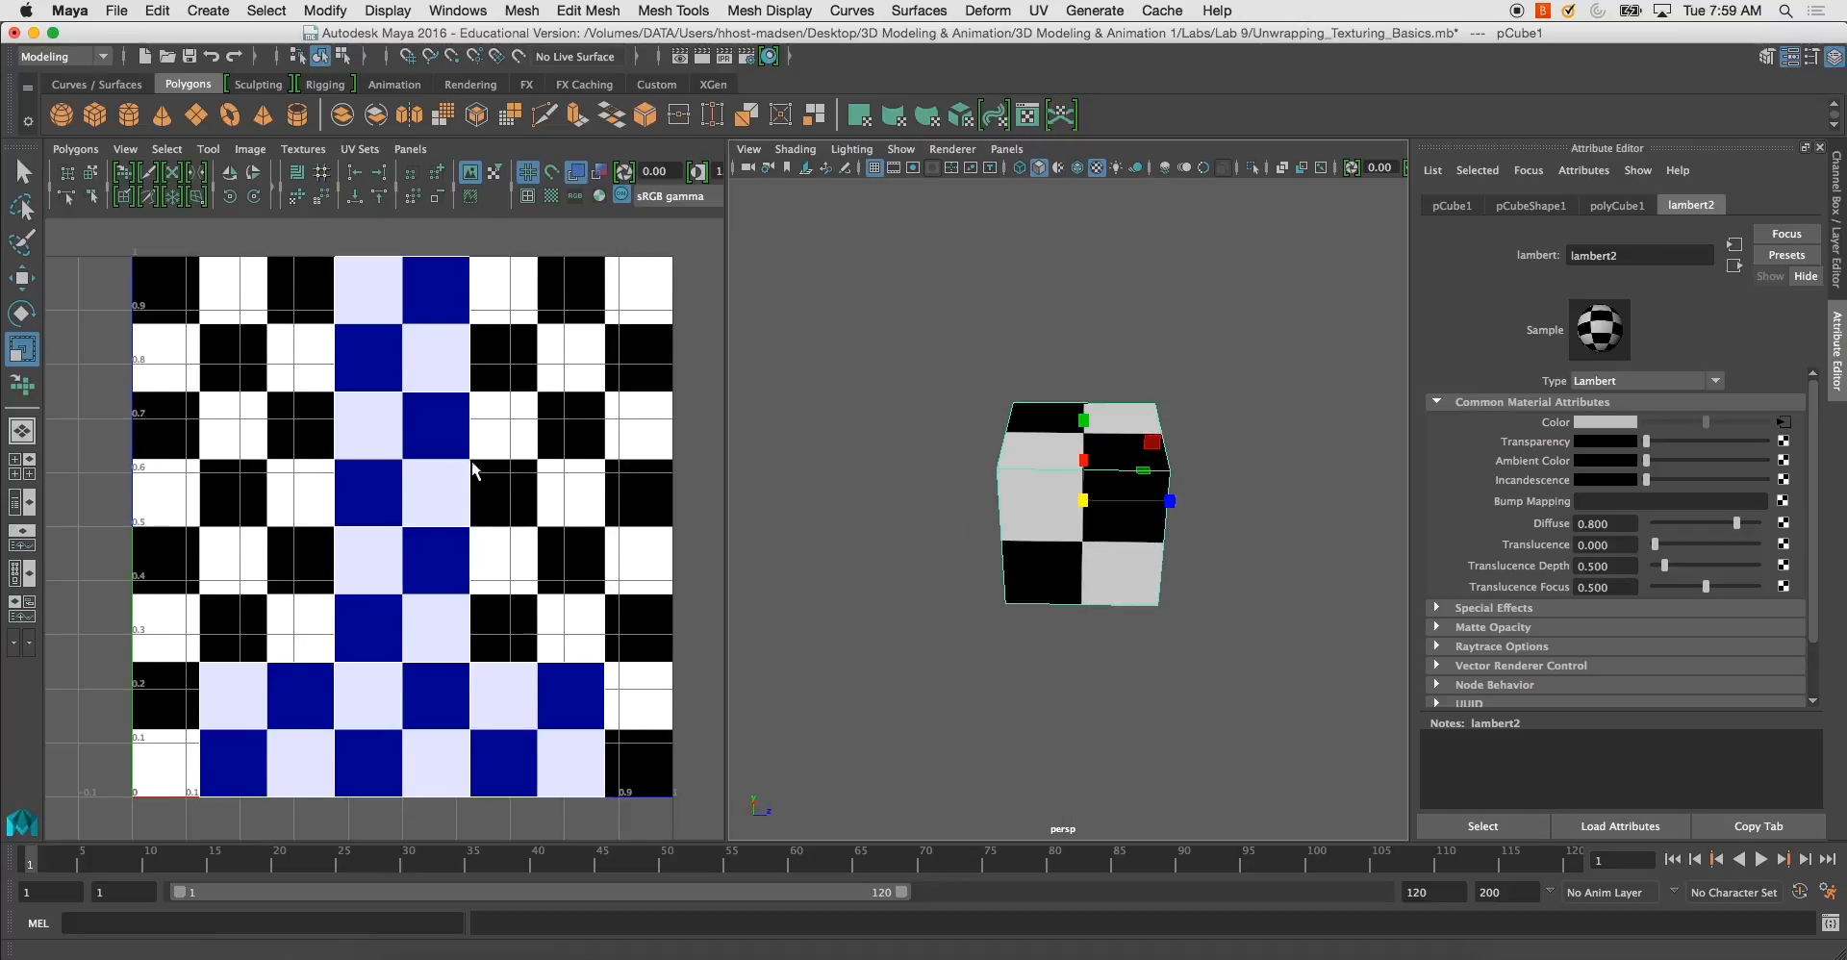
# Try moving the cube's whole UV shell sideways over the checker texture, and undo the move
pyautogui.click(90, 171)
pyautogui.click(424, 435)
pyautogui.moveTo(424, 436); pyautogui.dragTo(424, 301)
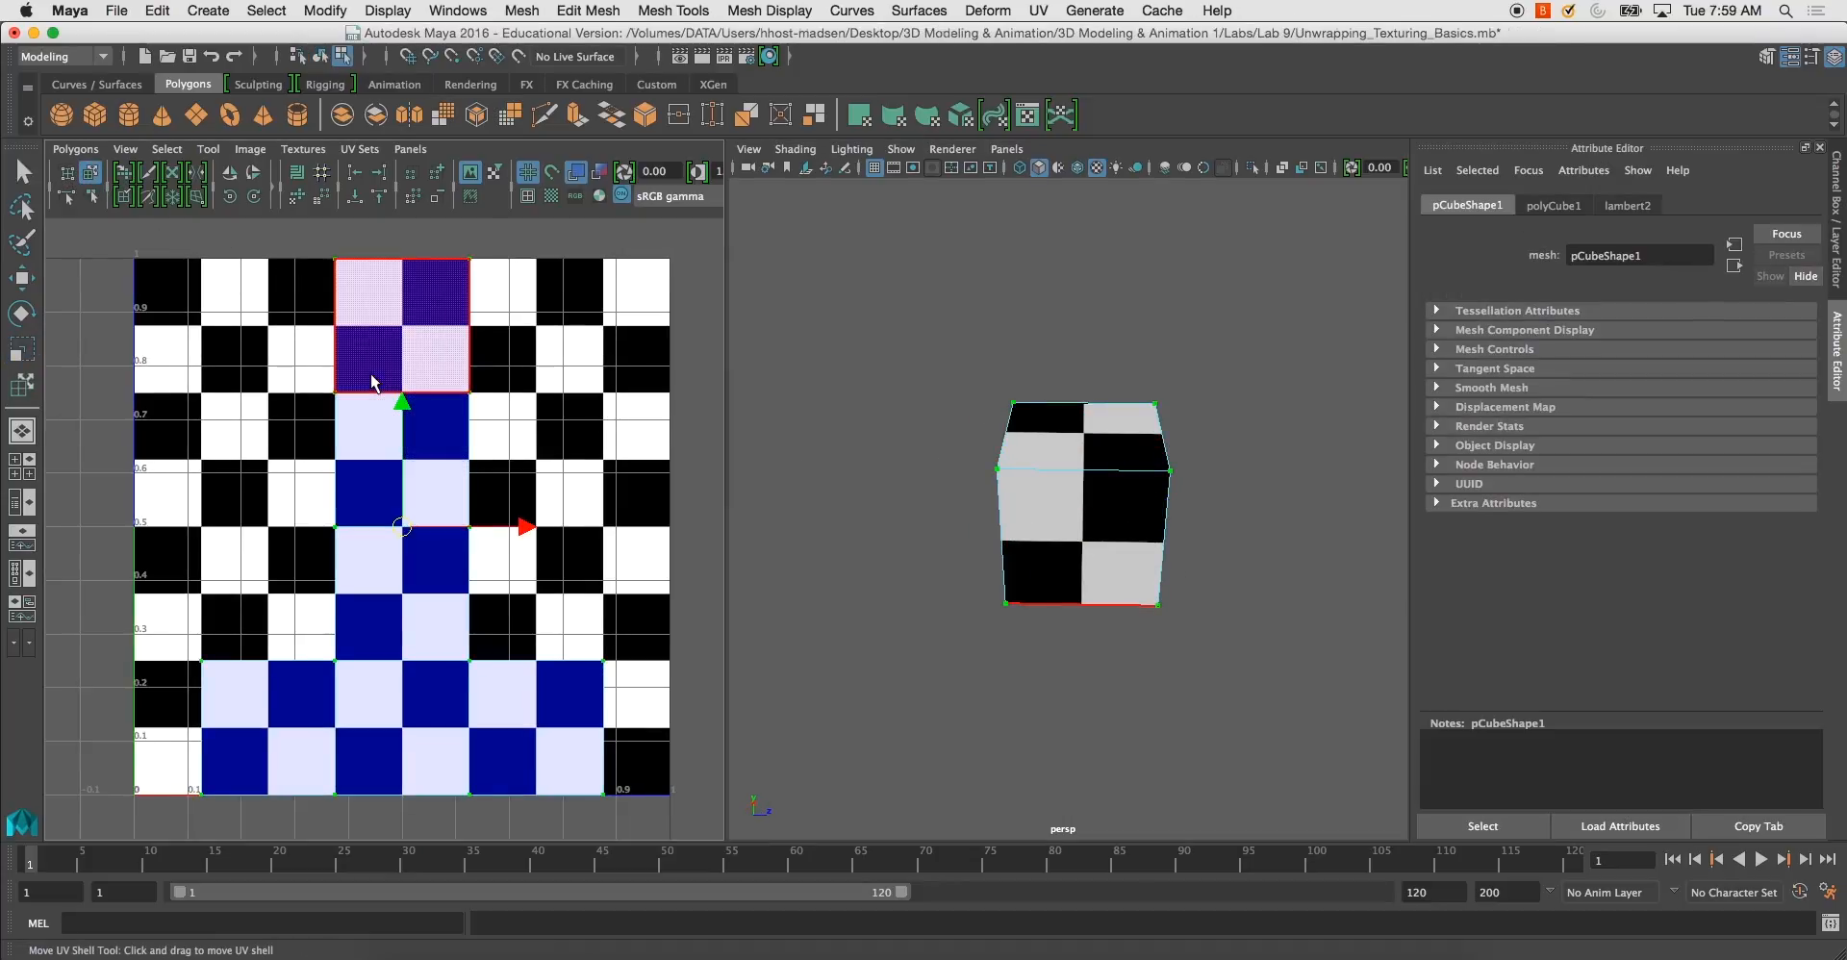
pyautogui.rightClick(448, 281)
pyautogui.moveTo(449, 281); pyautogui.dragTo(500, 285, button='right')
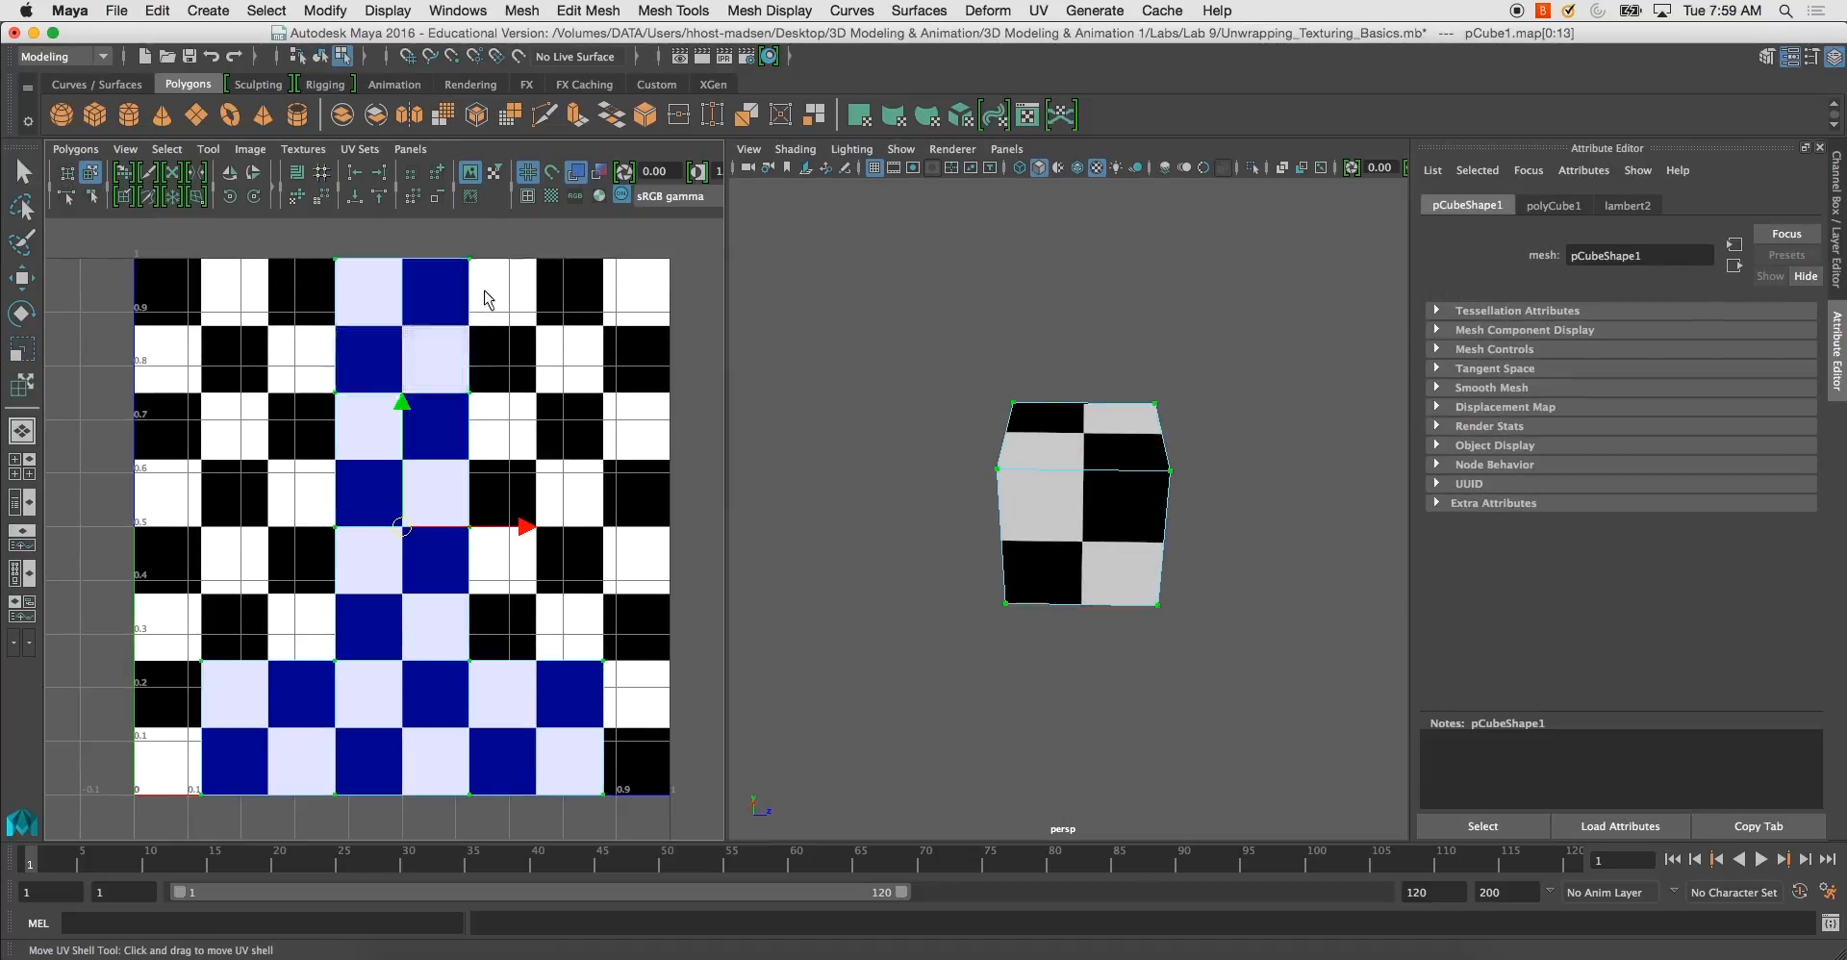
pyautogui.press('w')
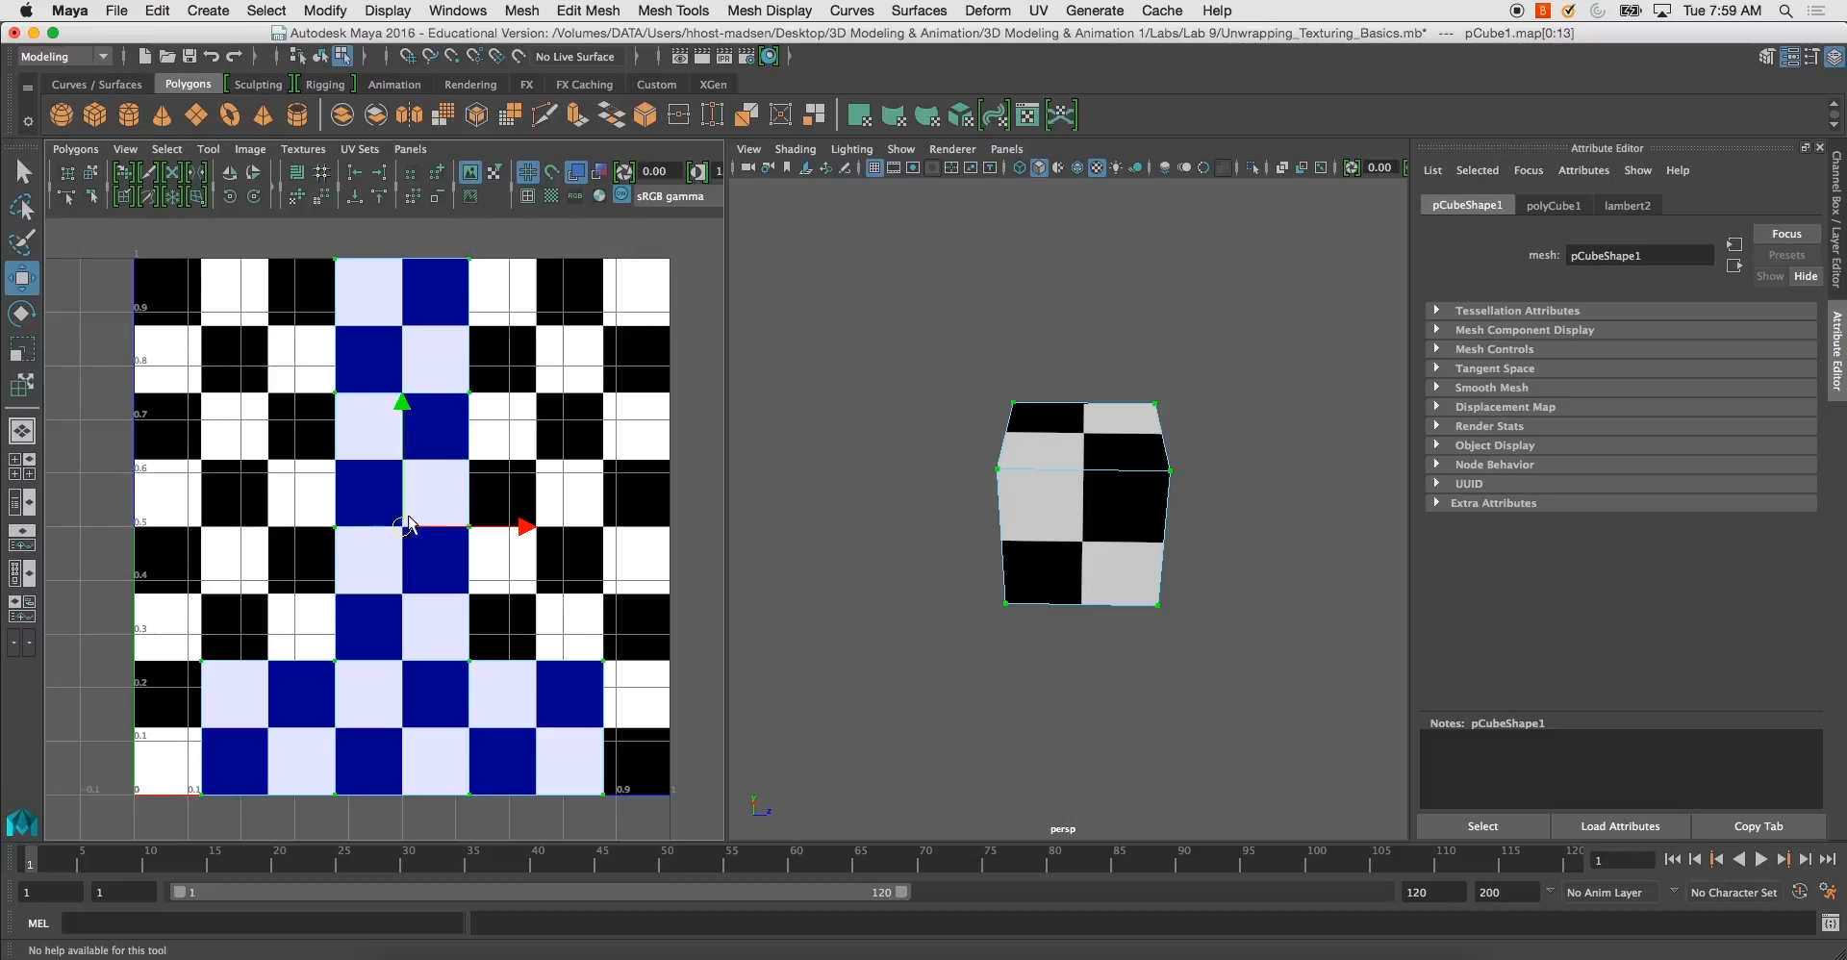
pyautogui.moveTo(403, 535); pyautogui.dragTo(511, 528)
pyautogui.press('super+z')
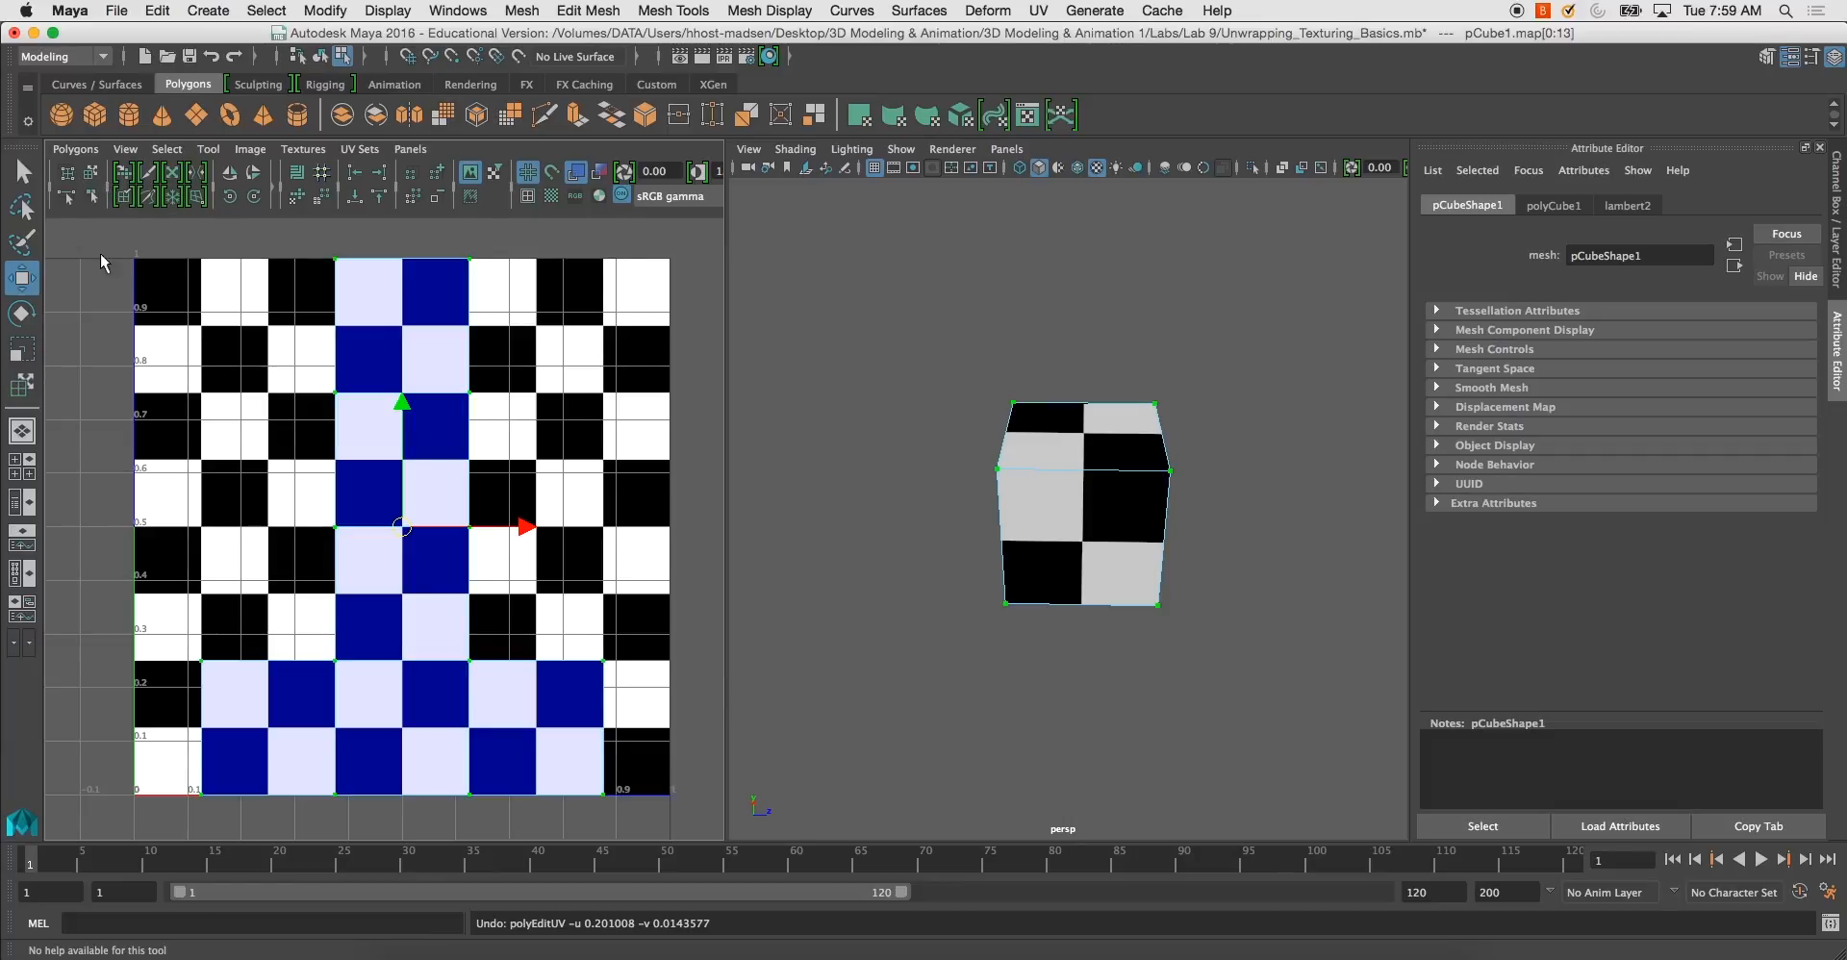
# Select the upper-left corner UV of the layout, and pick up the whole shell again with the Move UV Shell tool
pyautogui.click(316, 313)
pyautogui.click(386, 310)
pyautogui.click(92, 174)
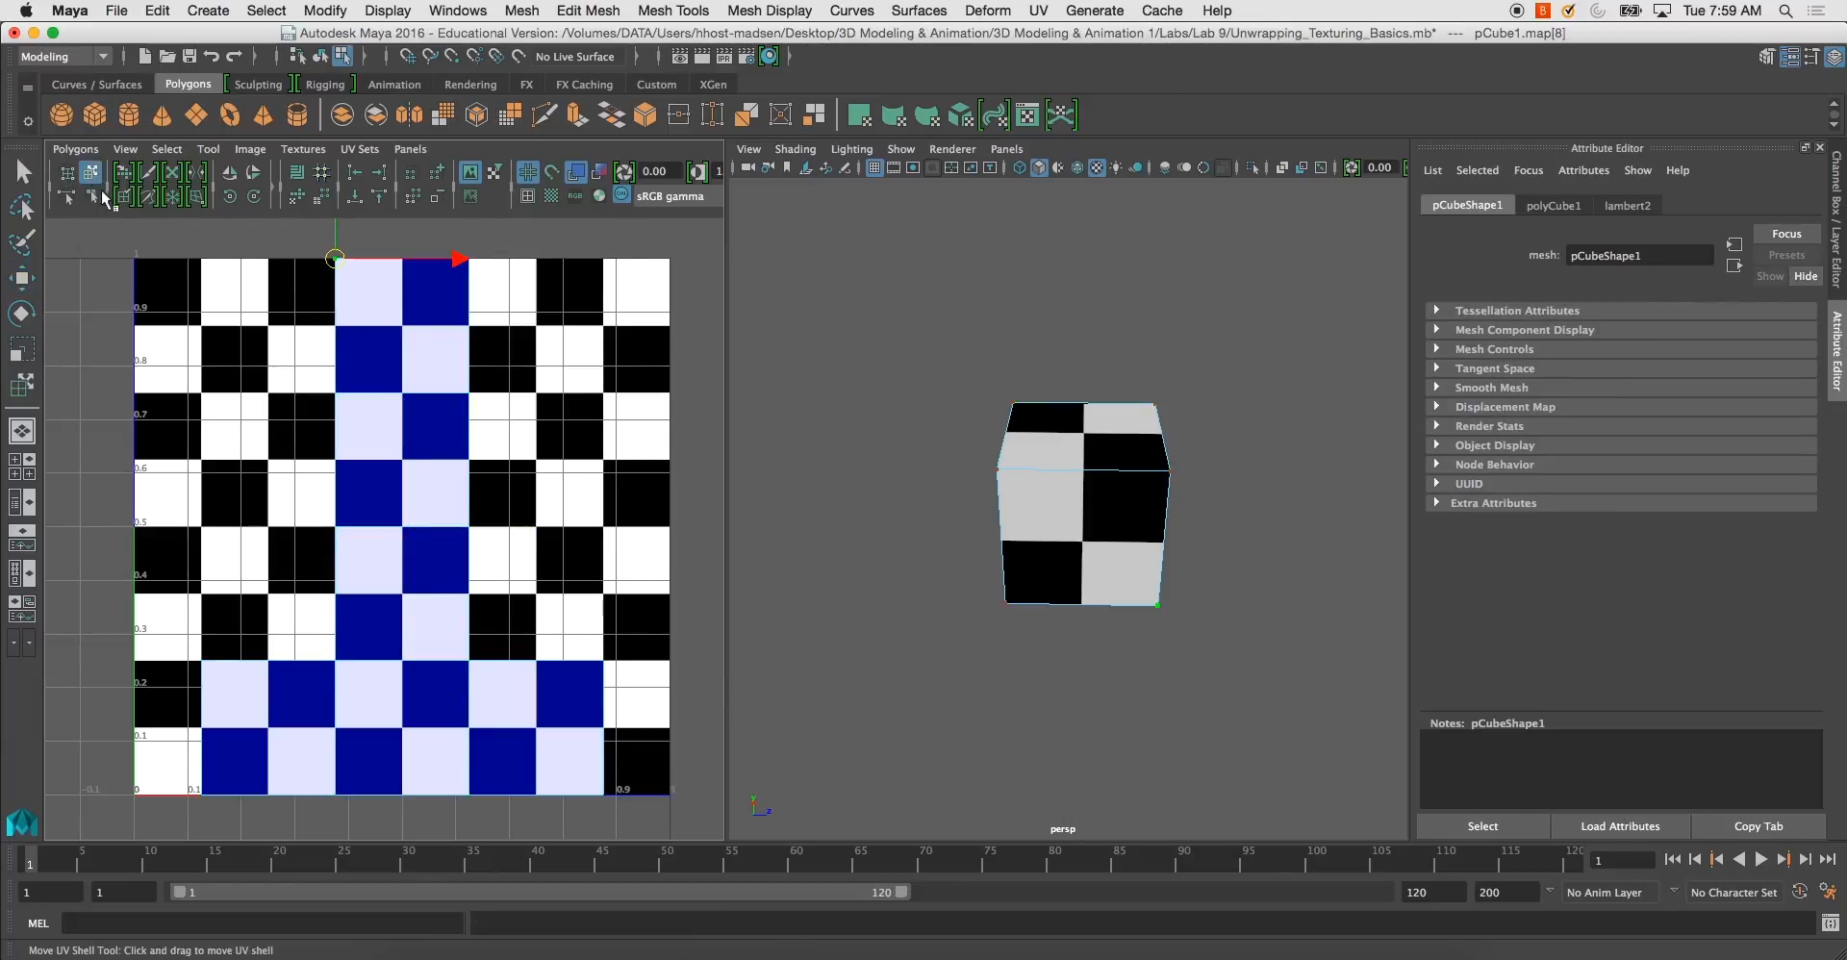
pyautogui.click(356, 314)
pyautogui.rightClick(362, 313)
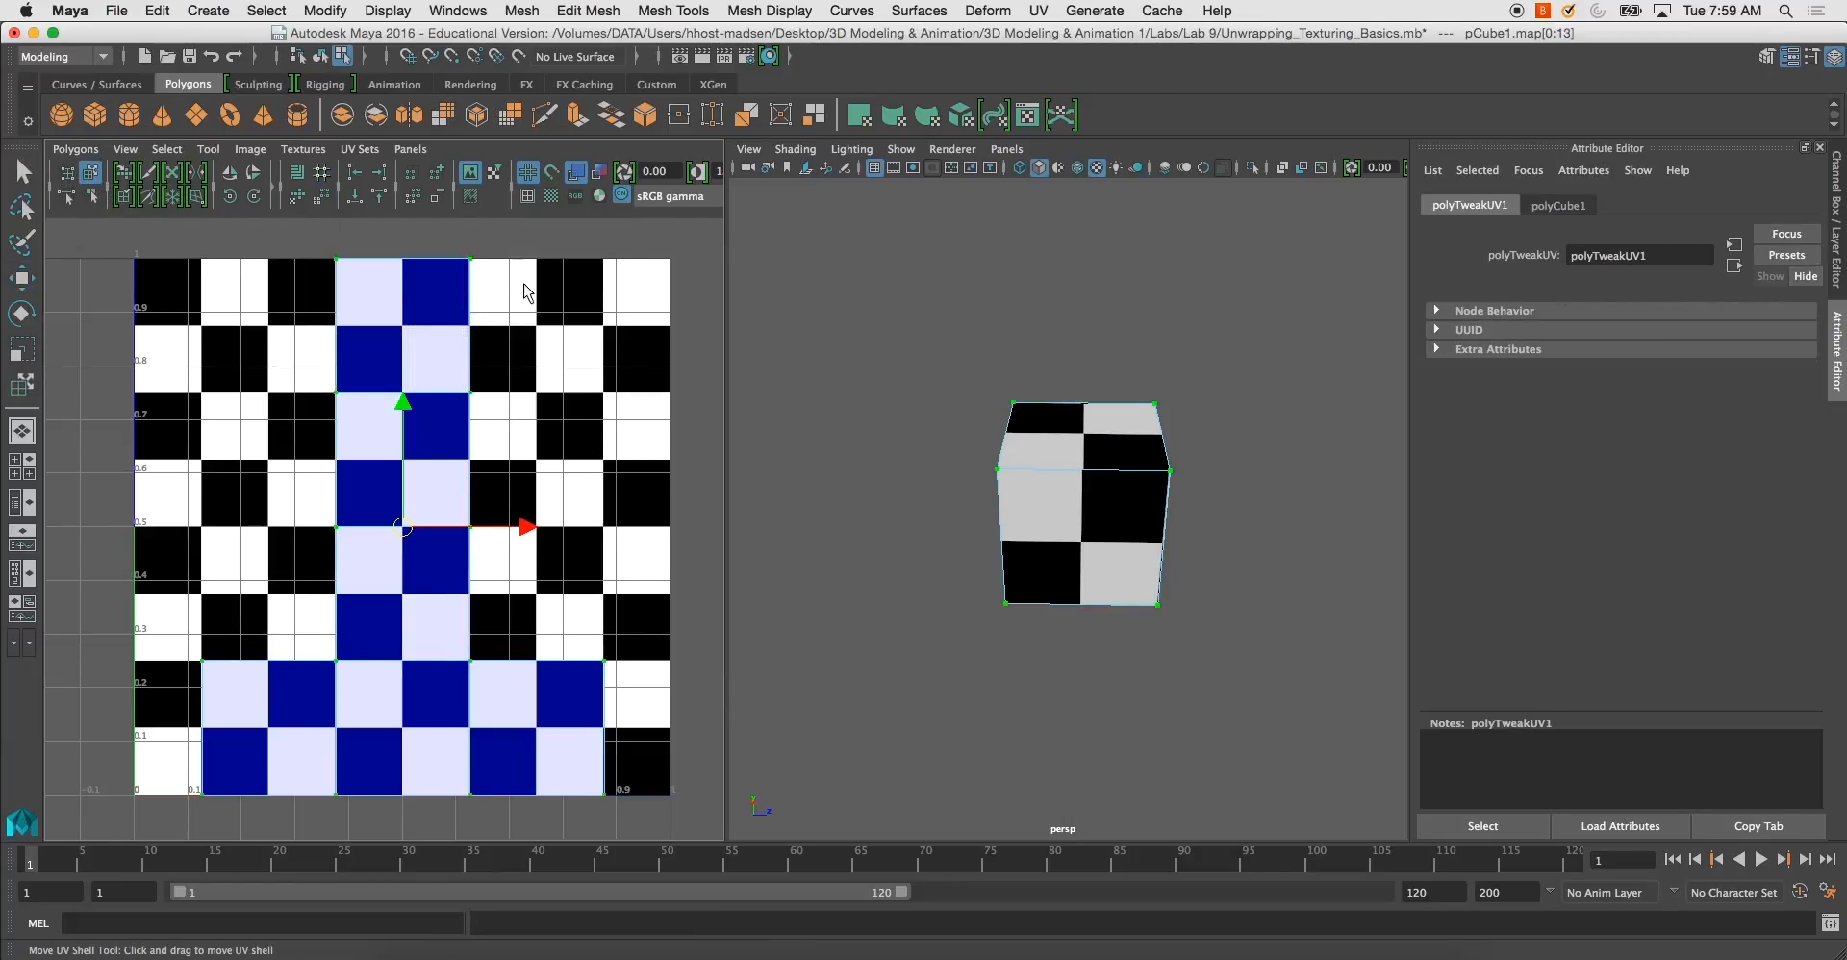
# Try moving the layout's upper-right corner UV outward twice to distort the checker on the cube, undoing each move
pyautogui.click(66, 173)
pyautogui.moveTo(520, 296); pyautogui.dragTo(749, 359)
pyautogui.press('w')
pyautogui.keyDown('alt'); pyautogui.moveTo(1093, 437); pyautogui.dragTo(989, 388); pyautogui.keyUp('alt')
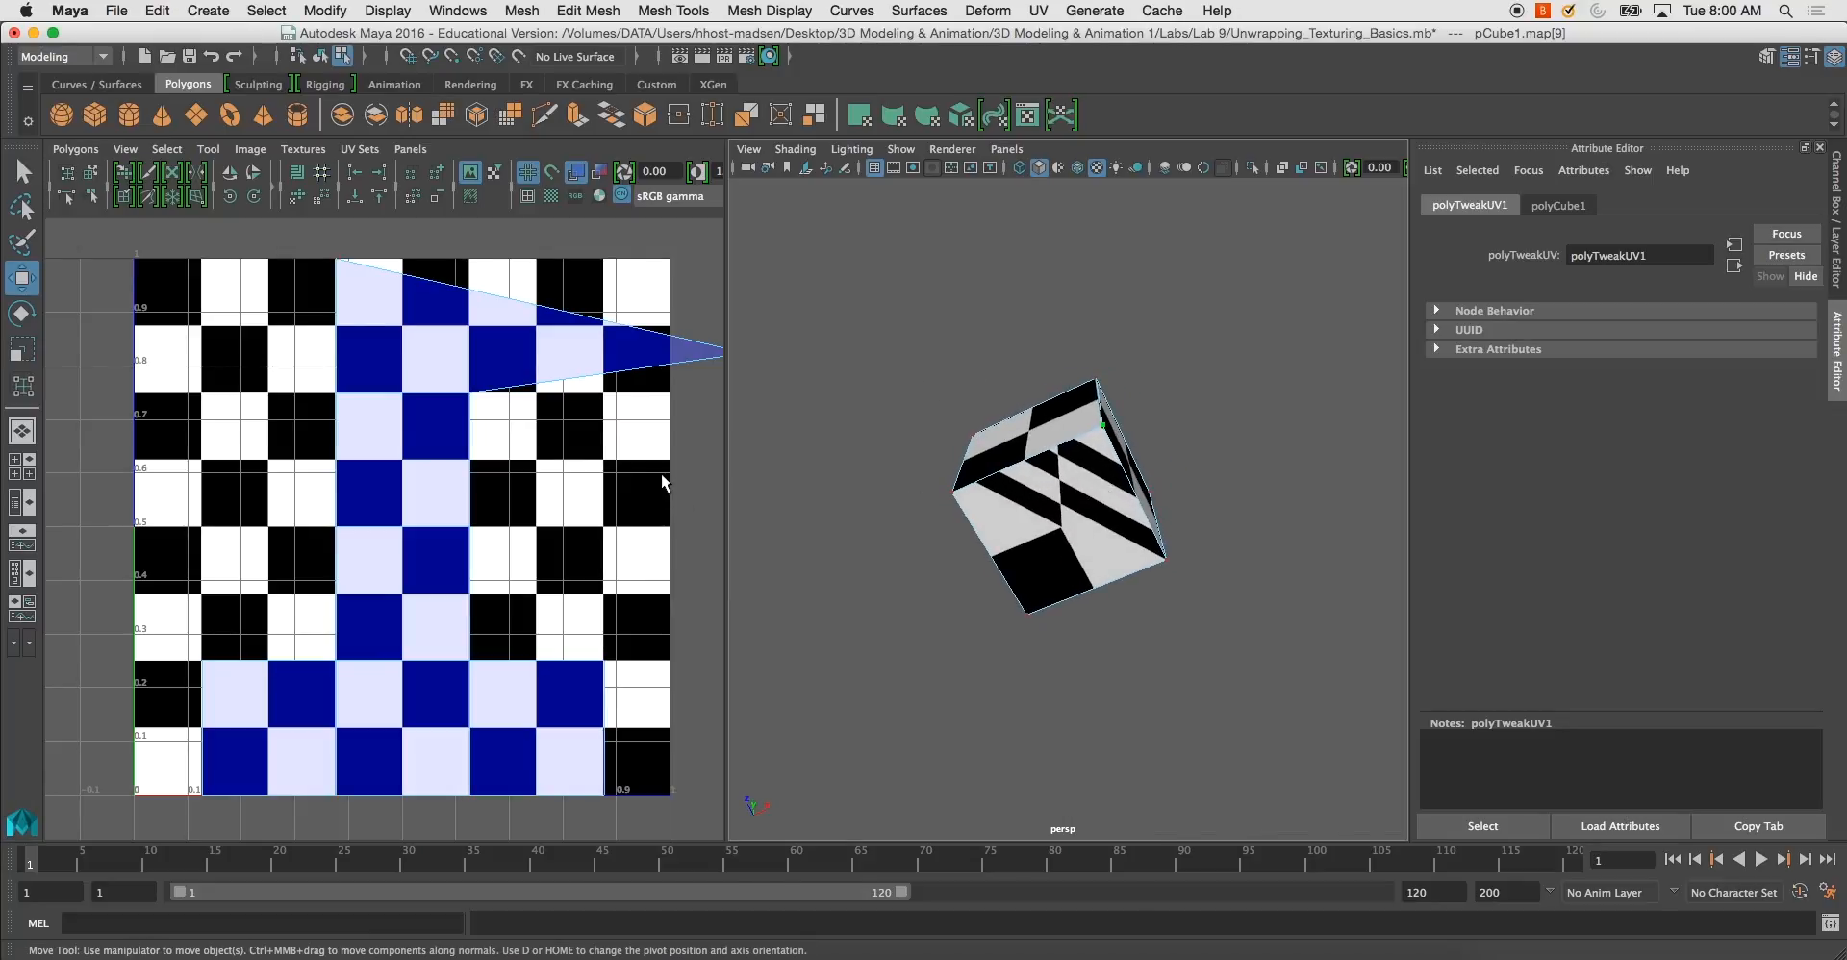
pyautogui.press('super+z')
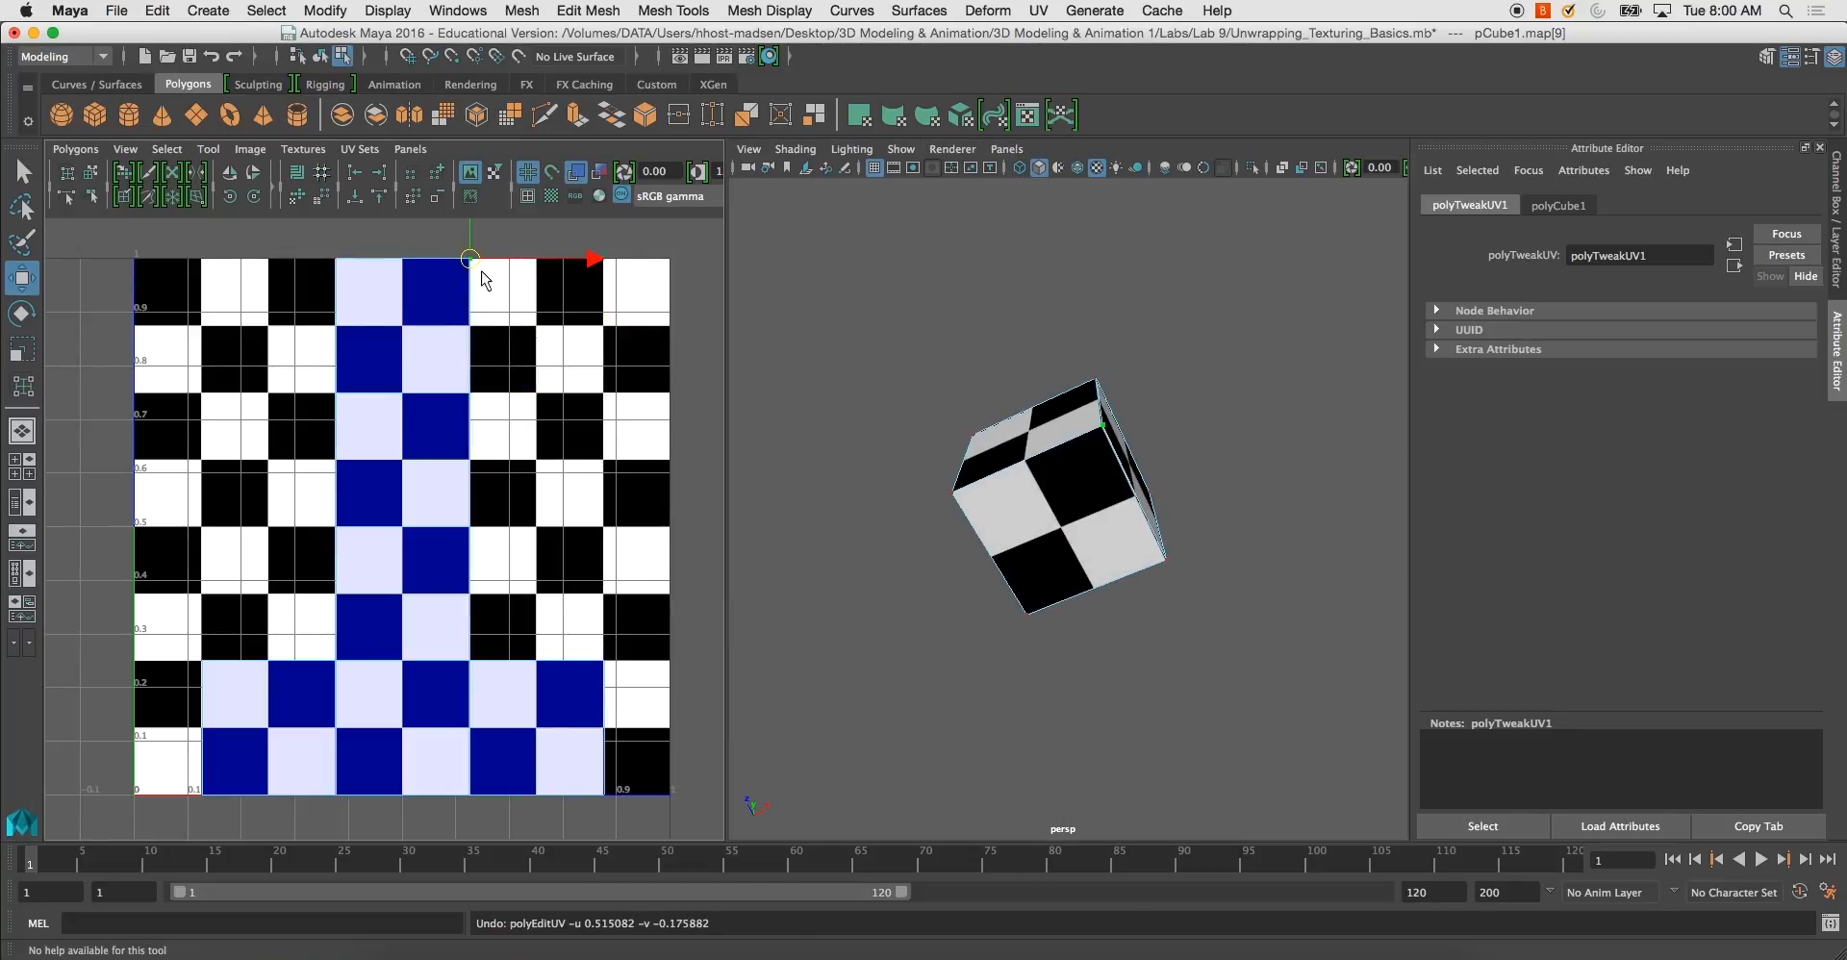
pyautogui.moveTo(471, 260); pyautogui.dragTo(620, 196)
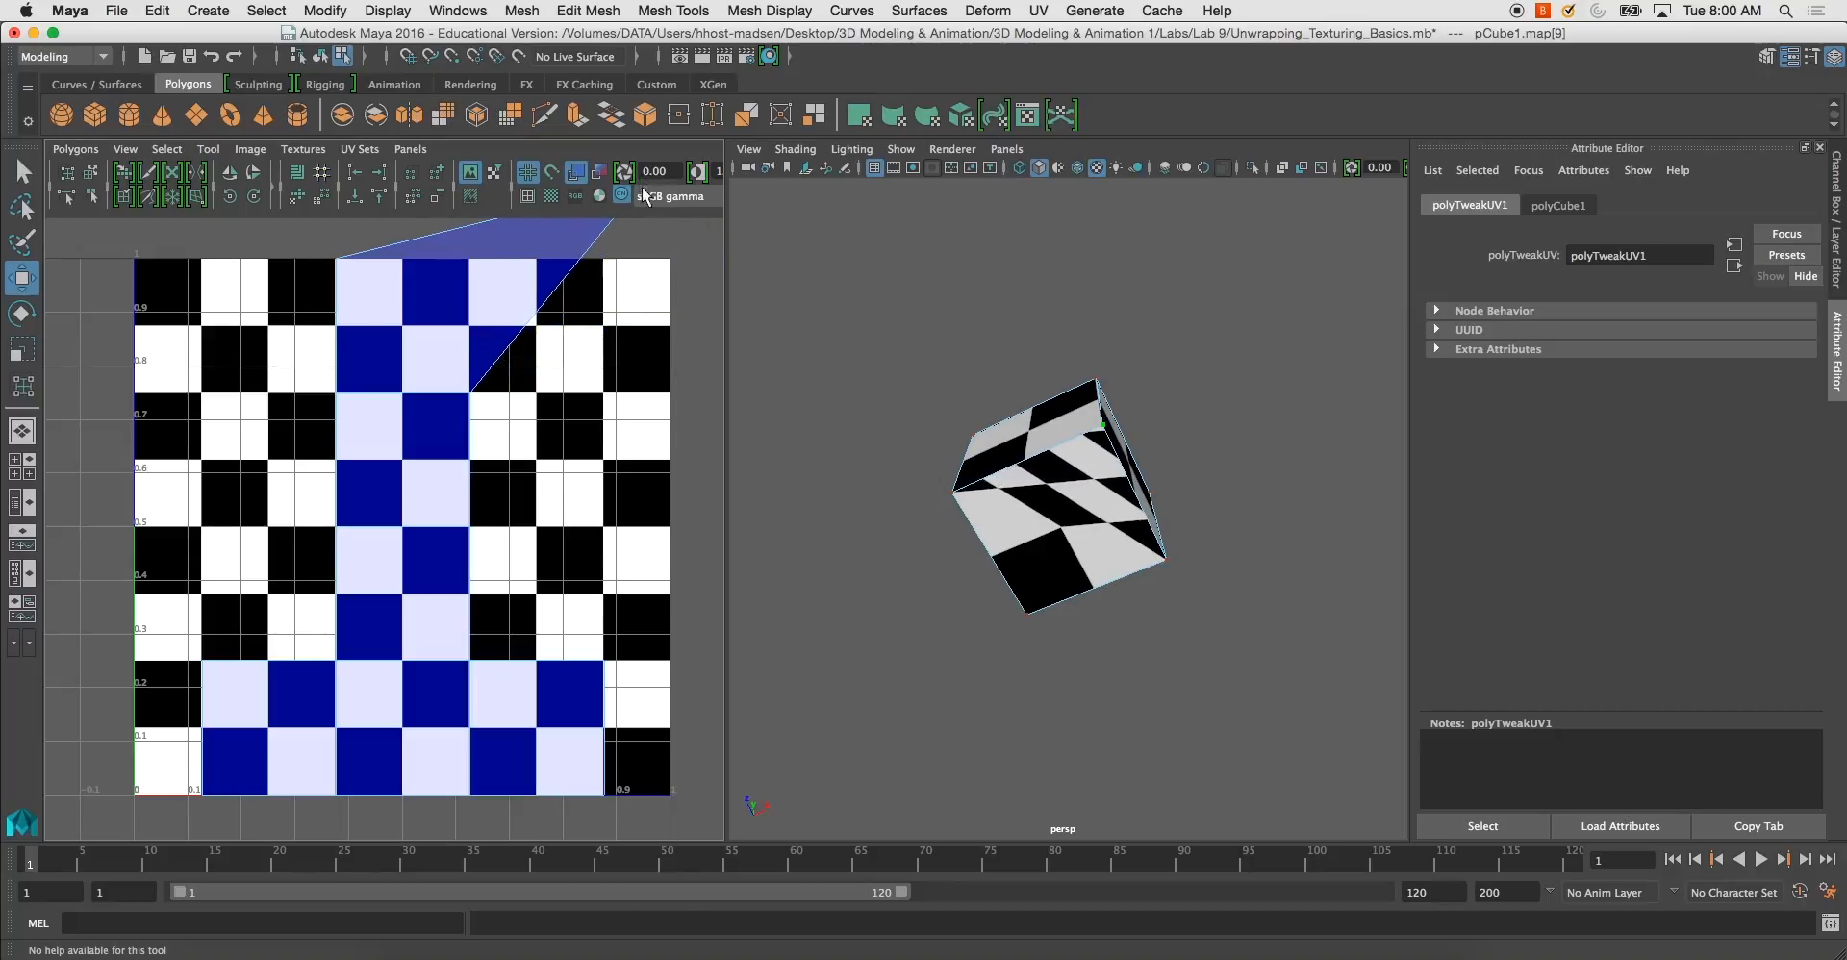
pyautogui.press('super+z')
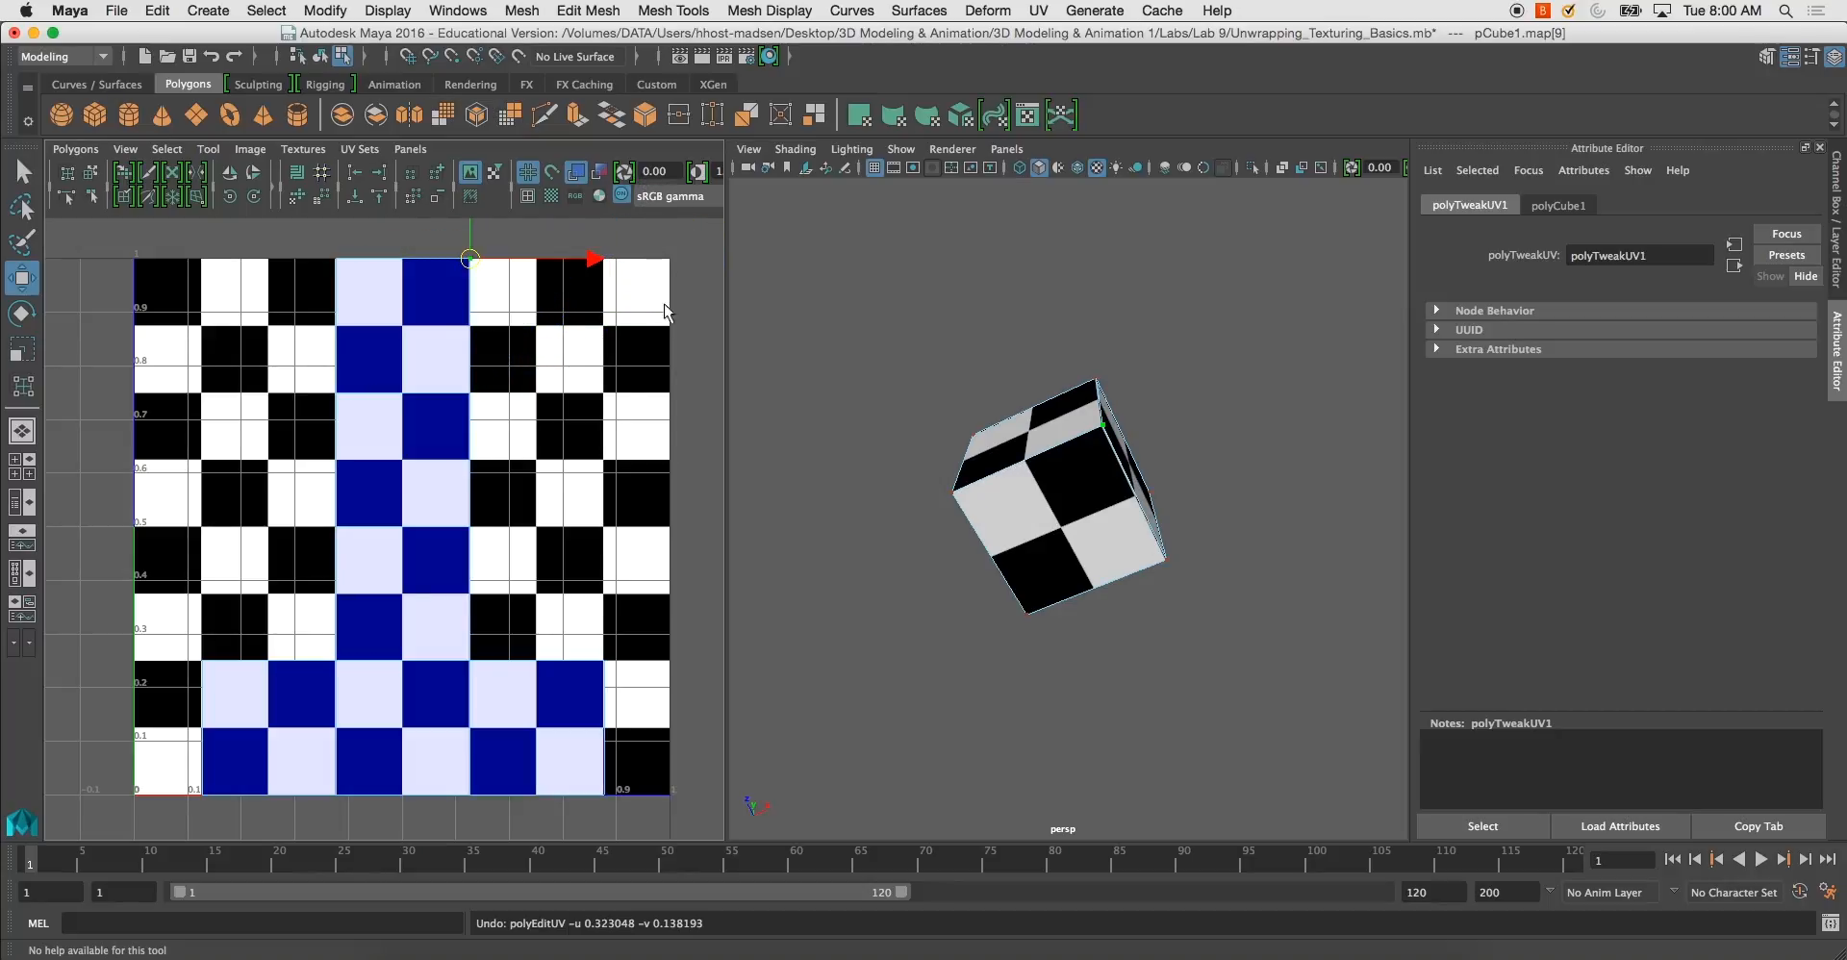
# Select the cube's entire UV shell with the Move UV Shell tool
pyautogui.click(91, 171)
pyautogui.click(387, 327)
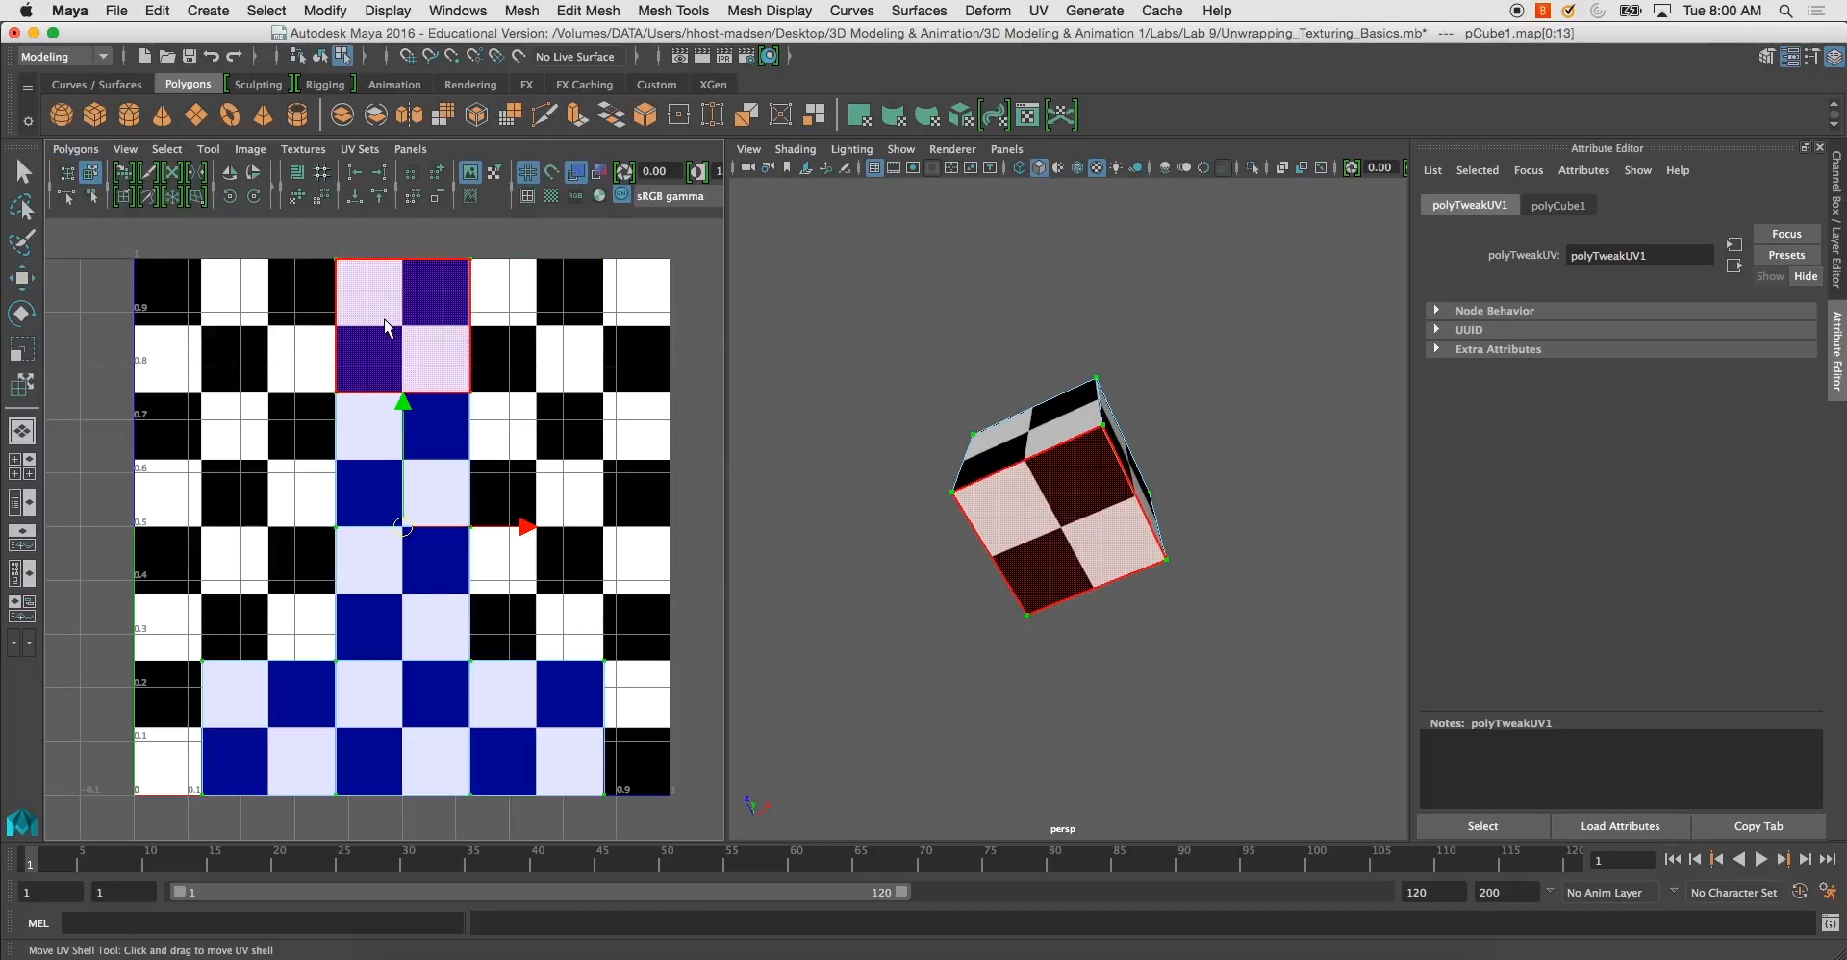
pyautogui.click(93, 197)
pyautogui.click(93, 197)
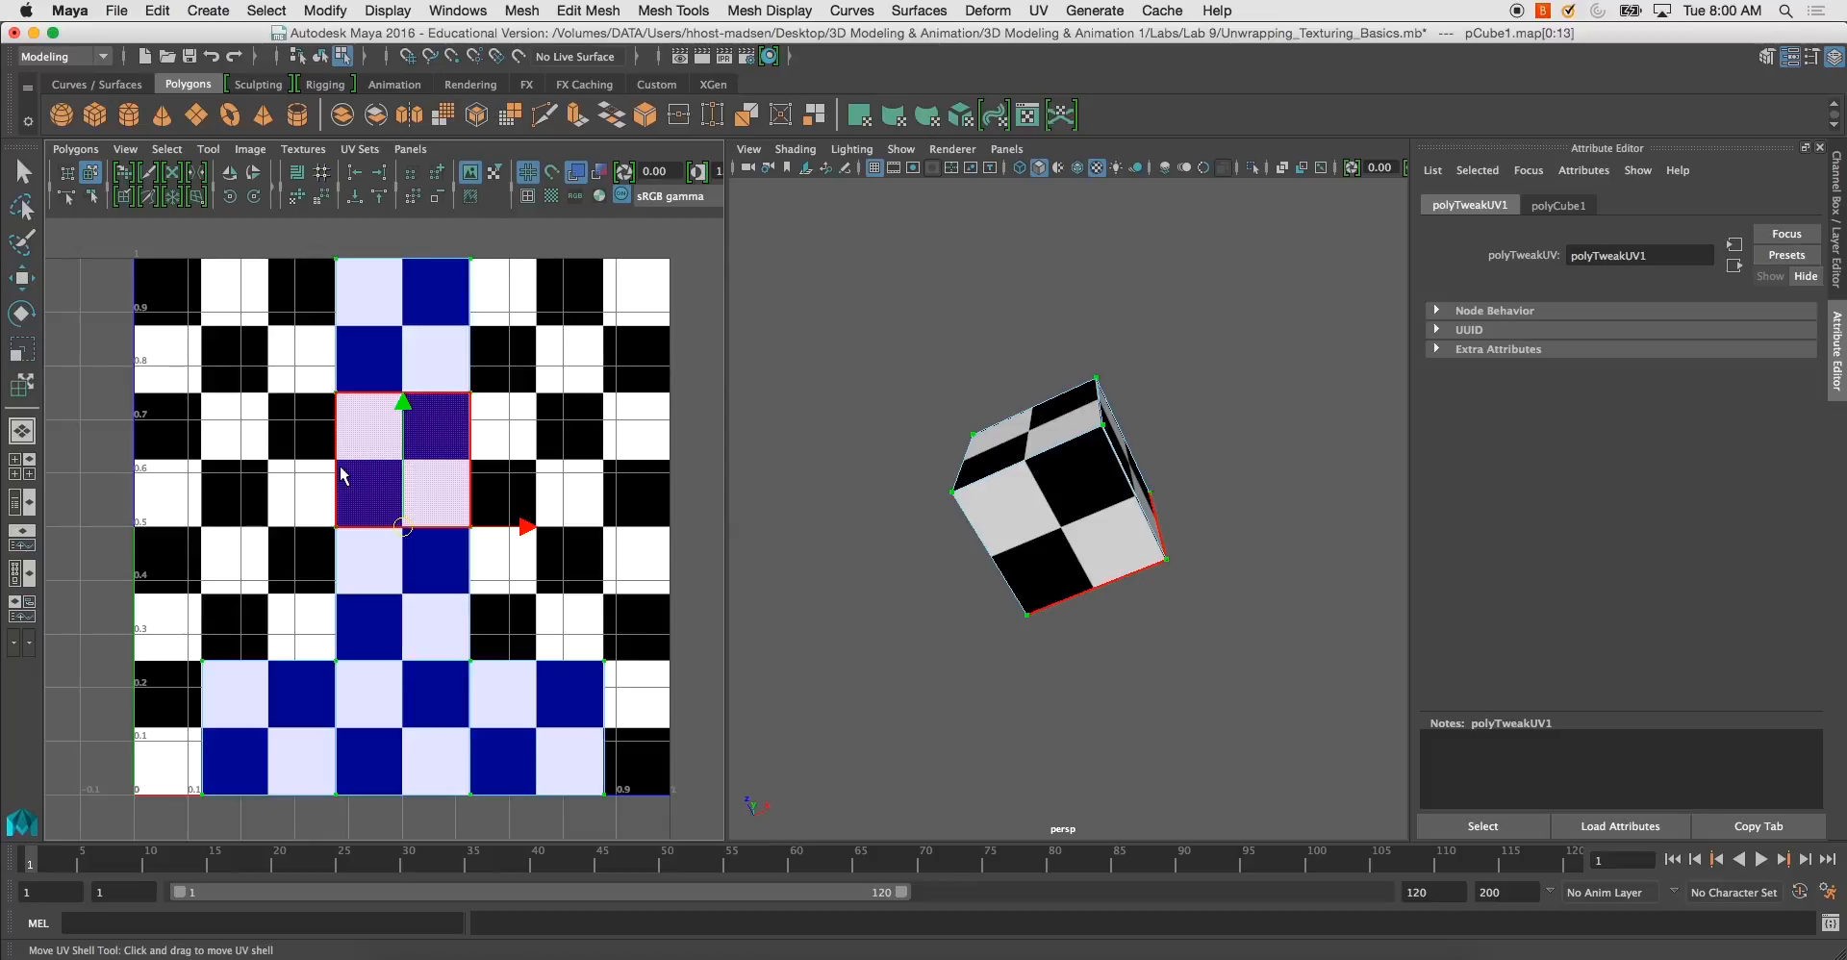
# Examine how the 0-to-1 texture space and the cube's UV shell sit within the full UV grid
pyautogui.keyDown('alt'); pyautogui.moveTo(339, 498); pyautogui.dragTo(209, 544, button='right'); pyautogui.keyUp('alt')
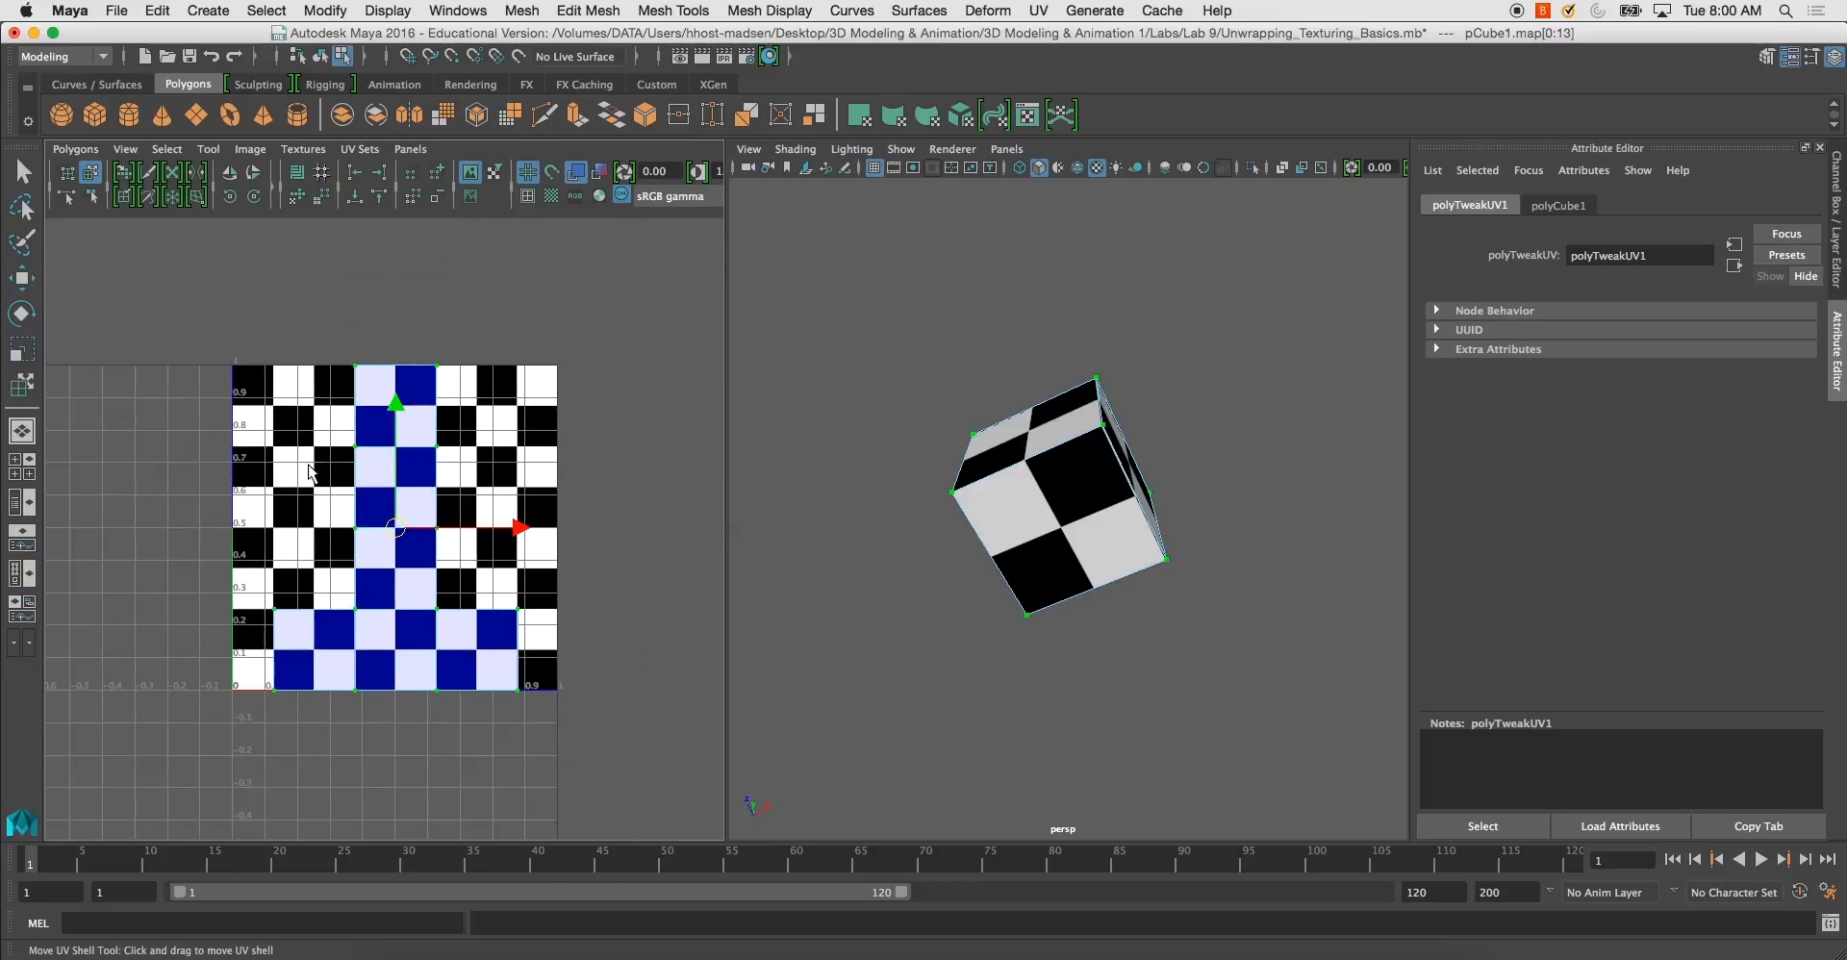
pyautogui.keyDown('alt'); pyautogui.moveTo(346, 524); pyautogui.dragTo(315, 520, button='right'); pyautogui.keyUp('alt')
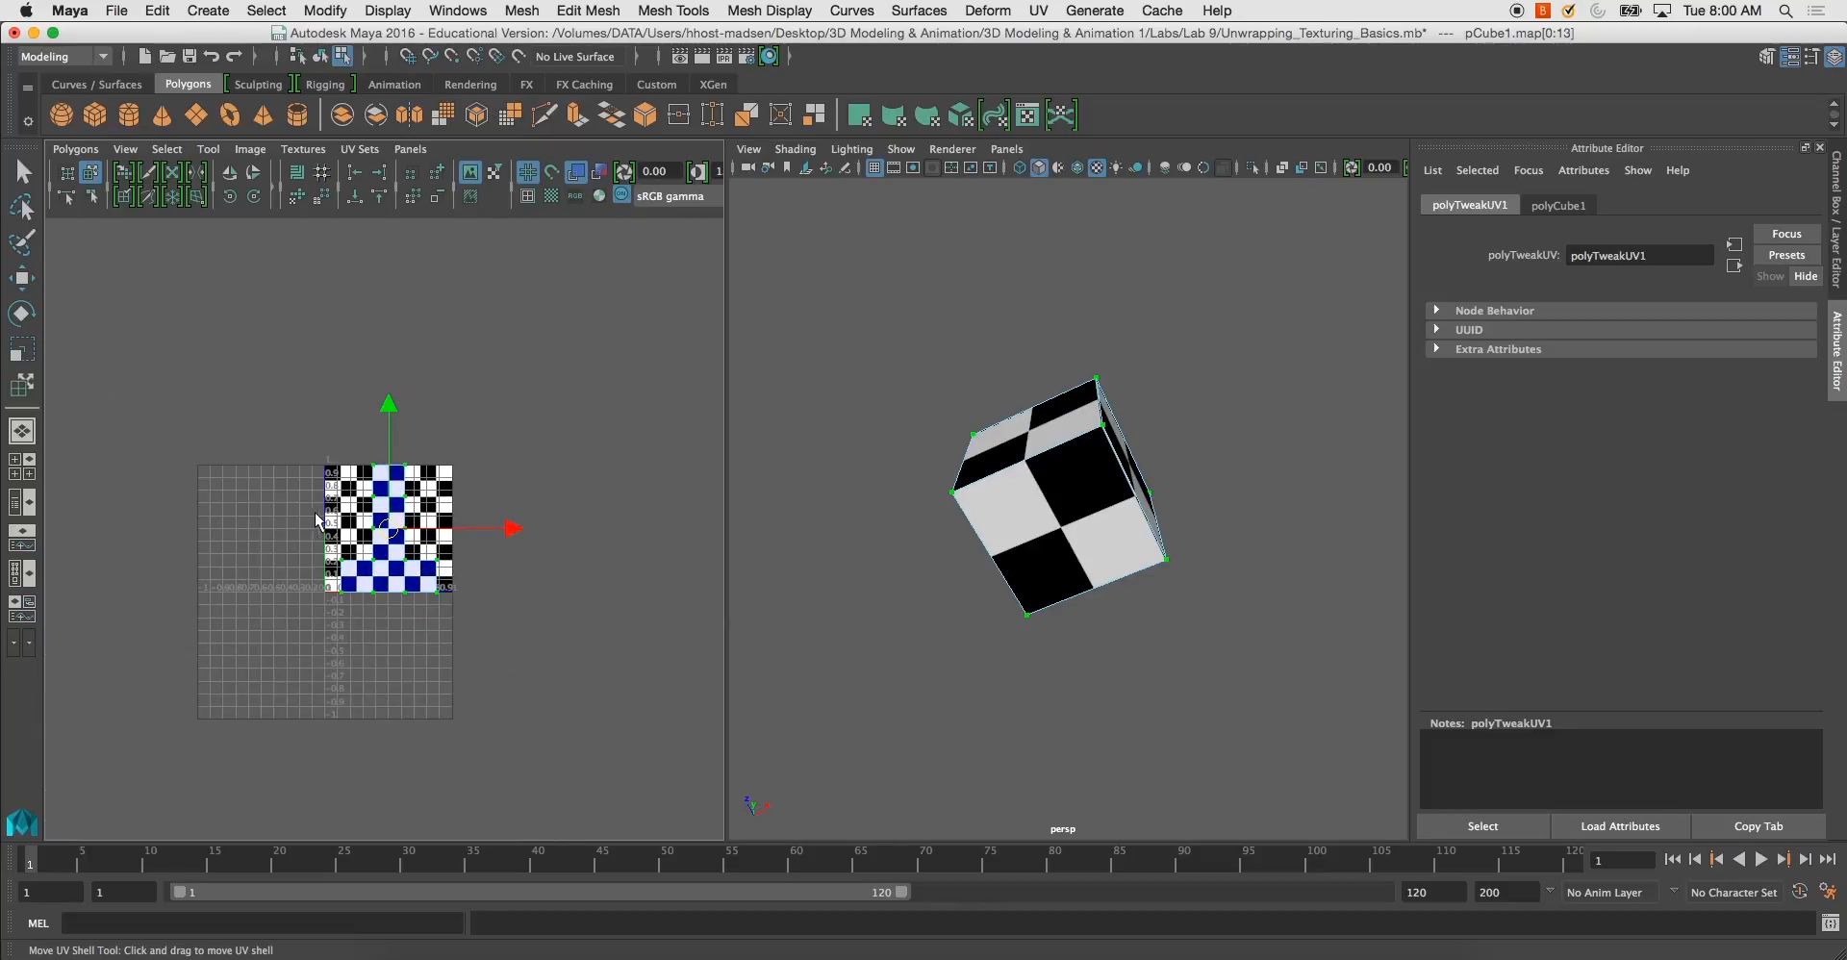
pyautogui.scroll(3, 341, 473)
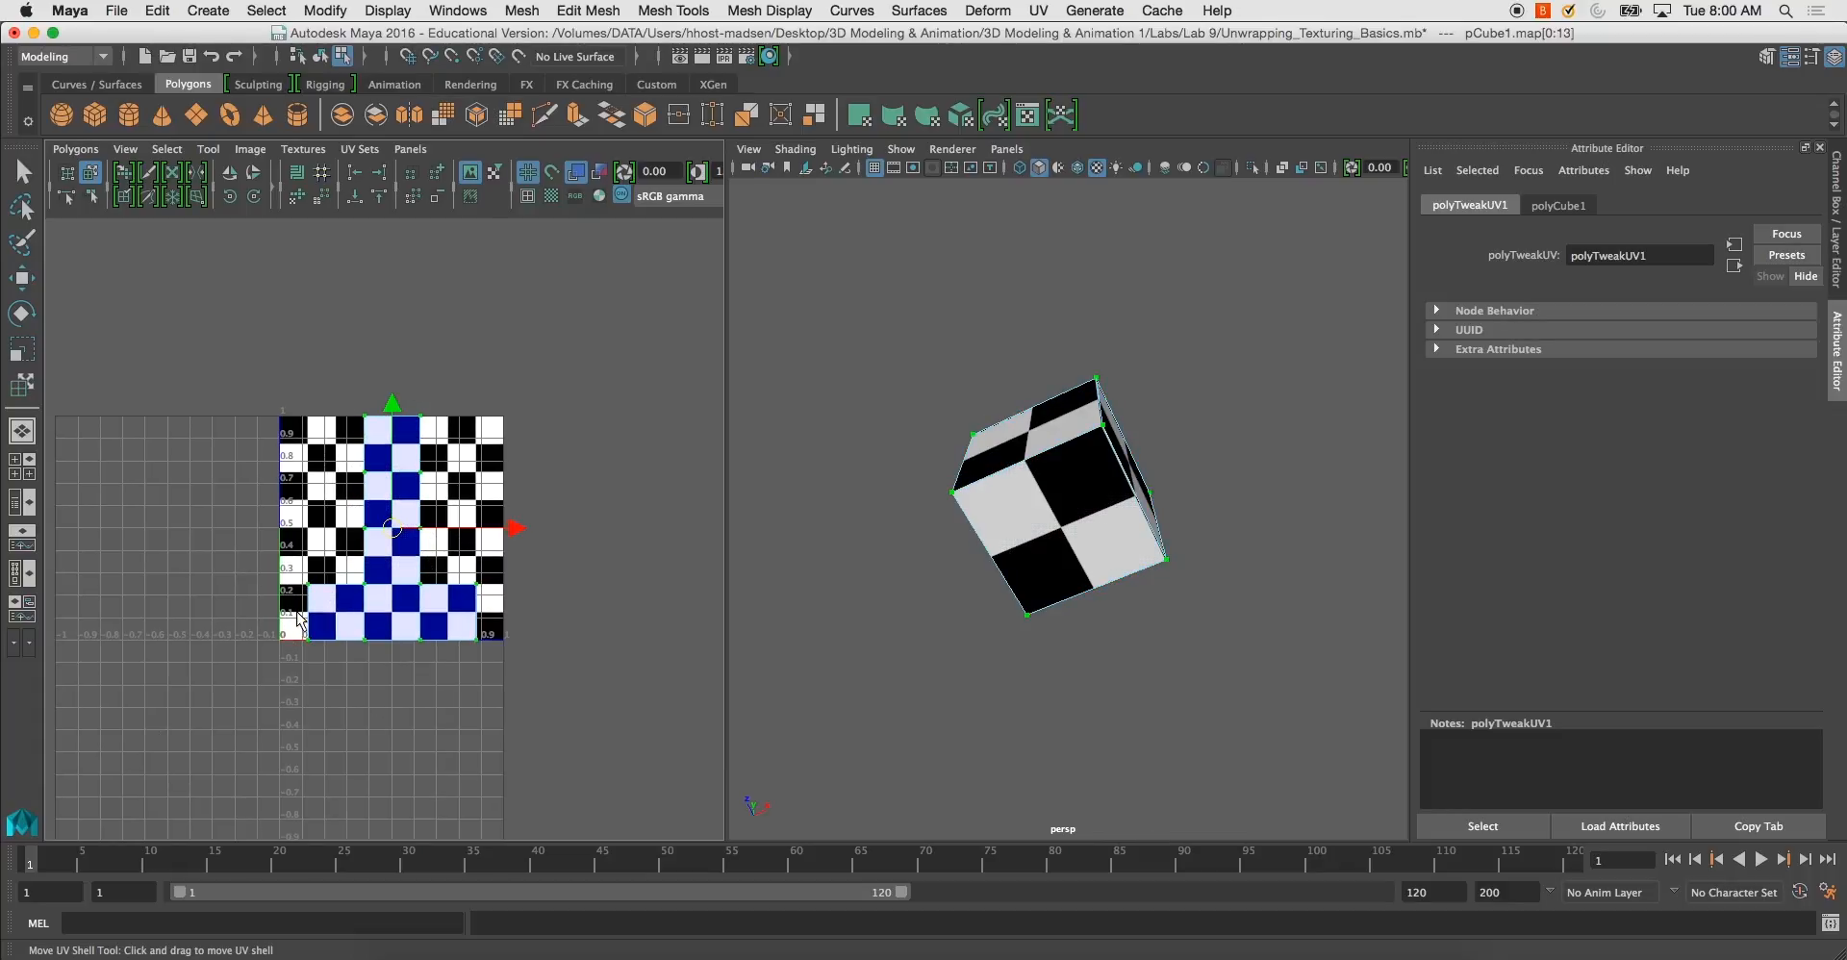
pyautogui.scroll(-3, 296, 606)
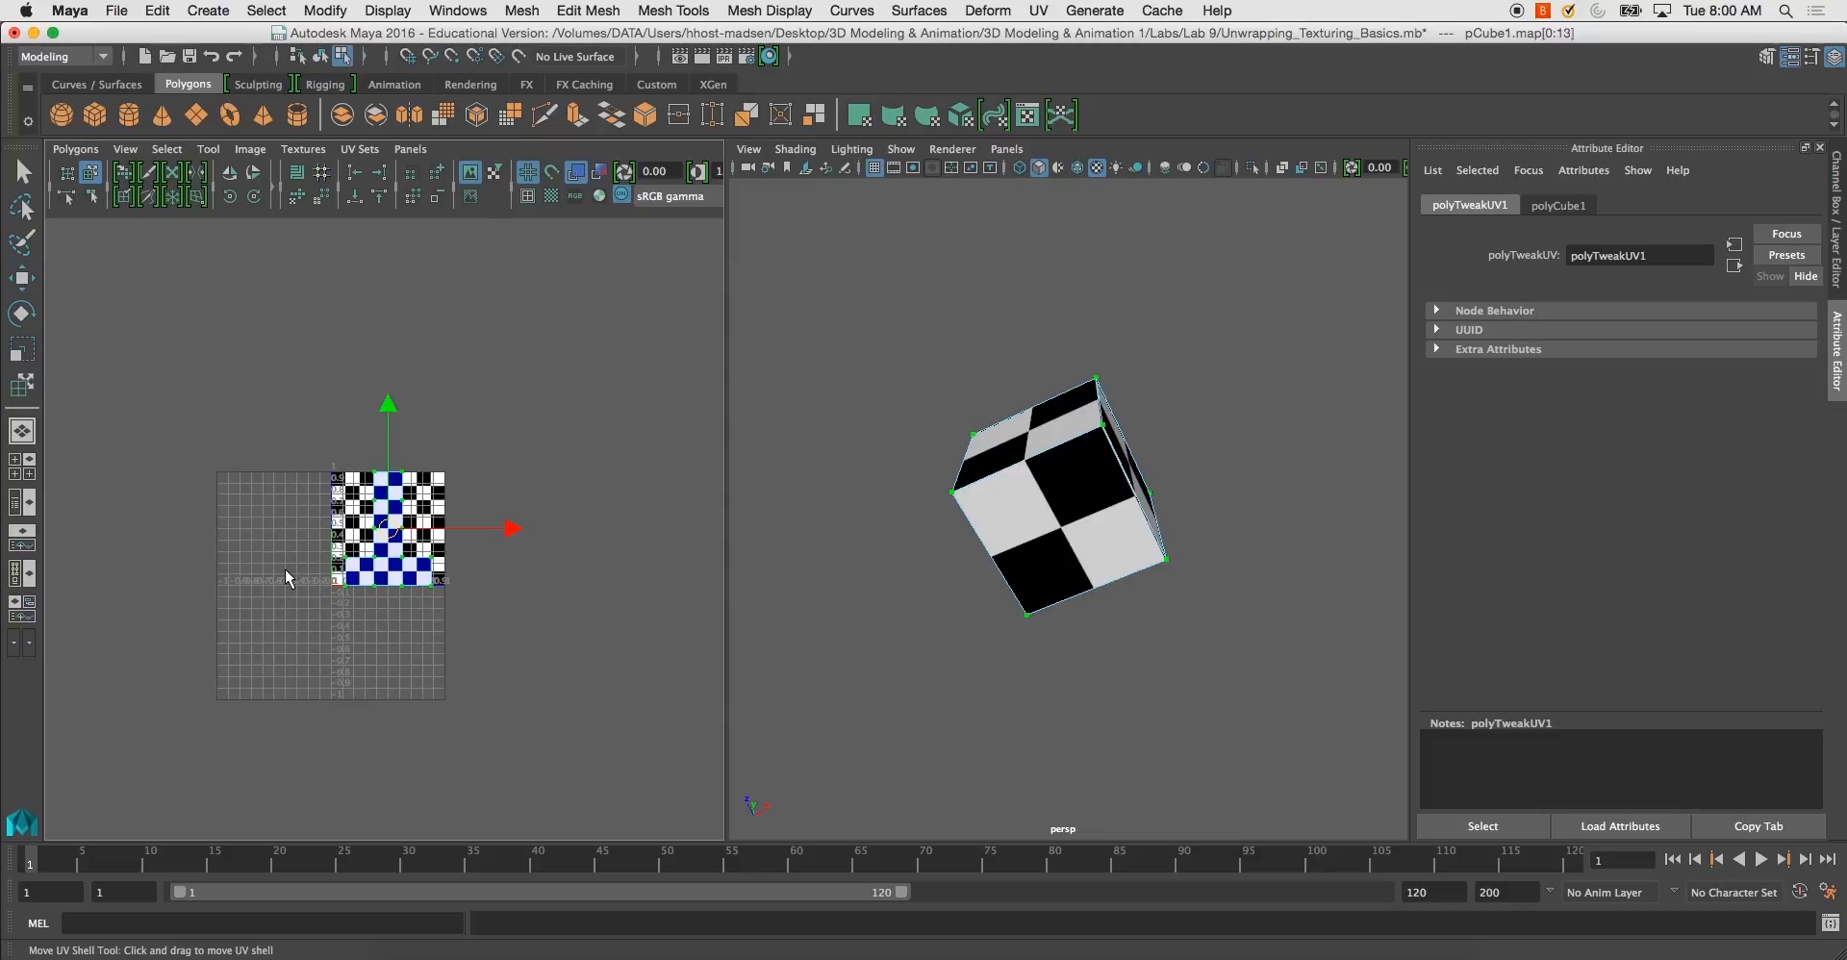
pyautogui.press('f')
pyautogui.press('a')
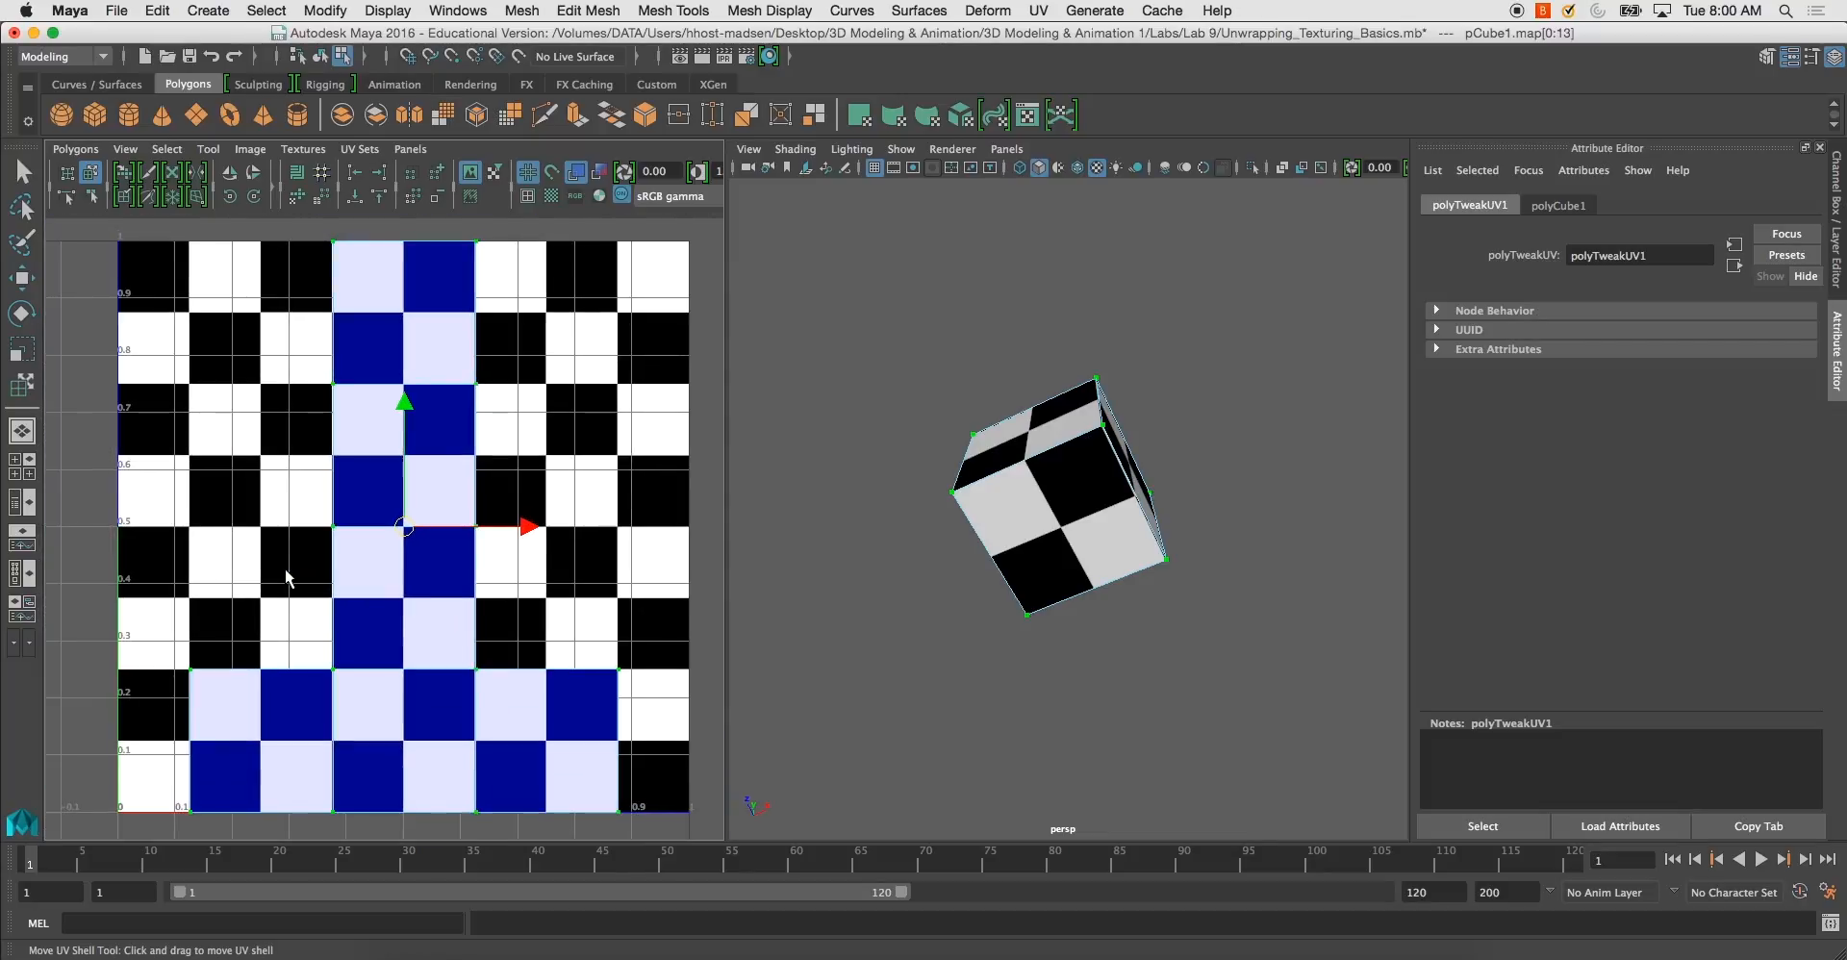
# Return the cube to object mode and select the whole object
pyautogui.keyDown('alt'); pyautogui.moveTo(315, 536); pyautogui.dragTo(366, 528, button='middle'); pyautogui.keyUp('alt')
pyautogui.click(370, 524)
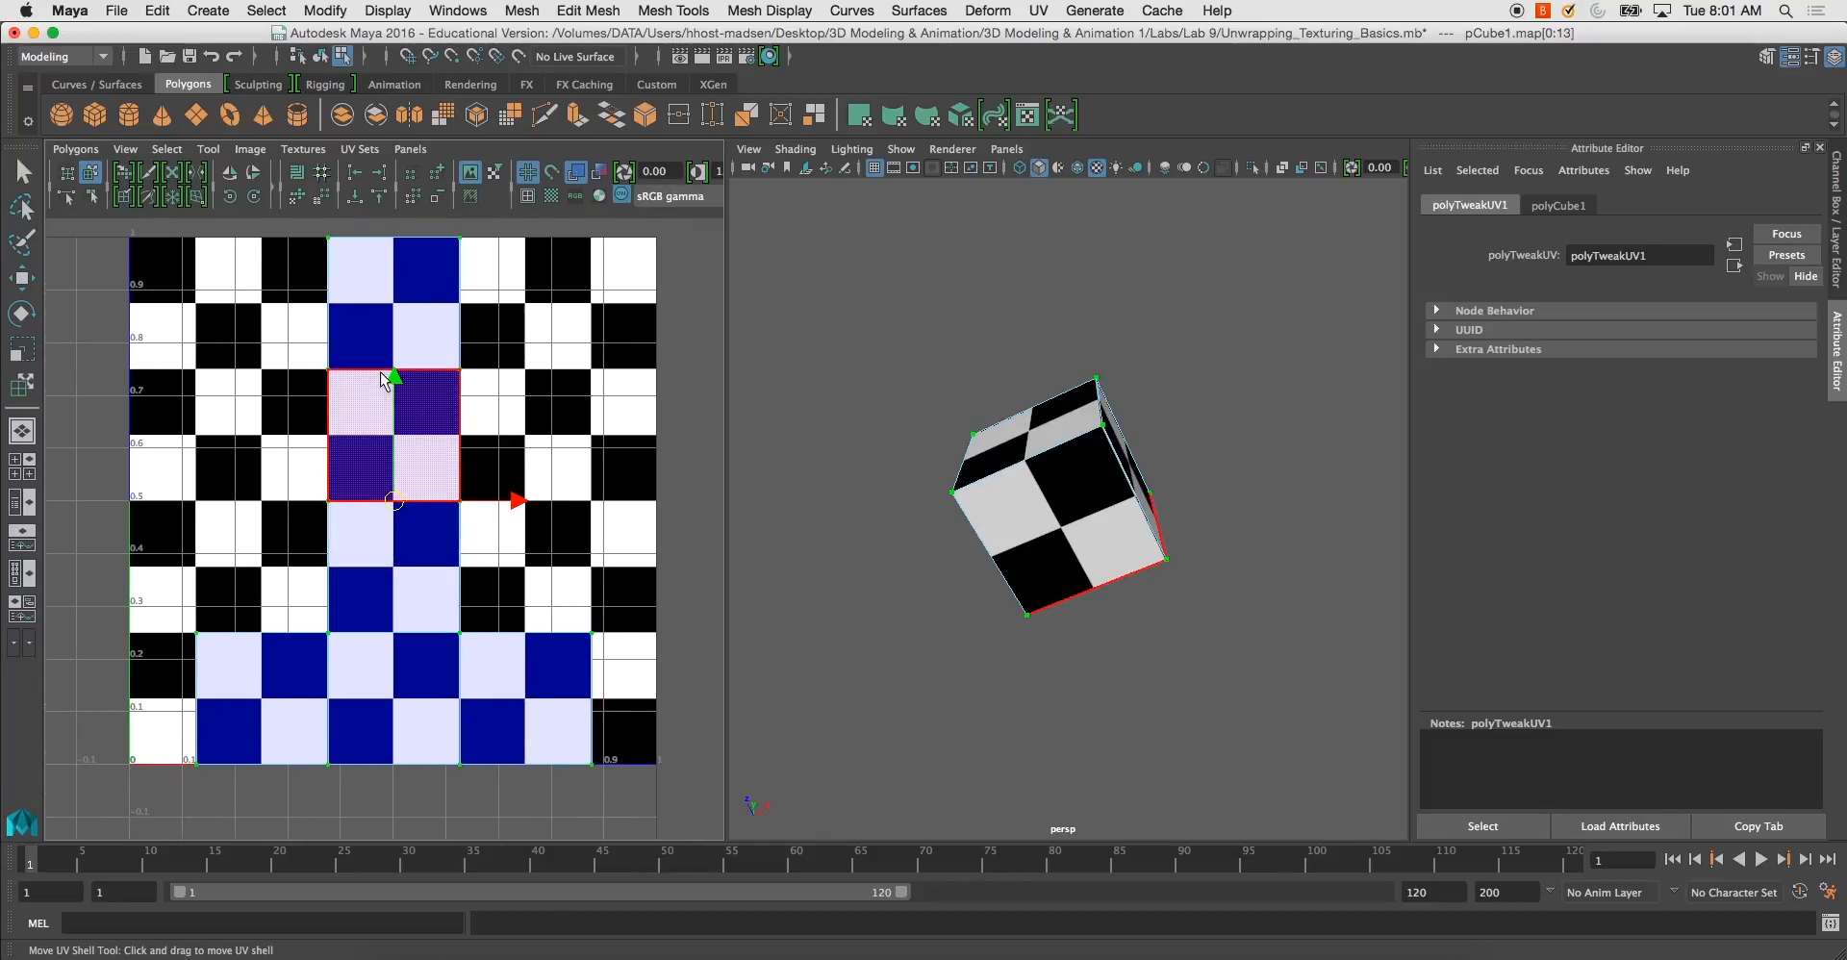
pyautogui.keyDown('alt'); pyautogui.moveTo(1191, 382); pyautogui.dragTo(1063, 505); pyautogui.keyUp('alt')
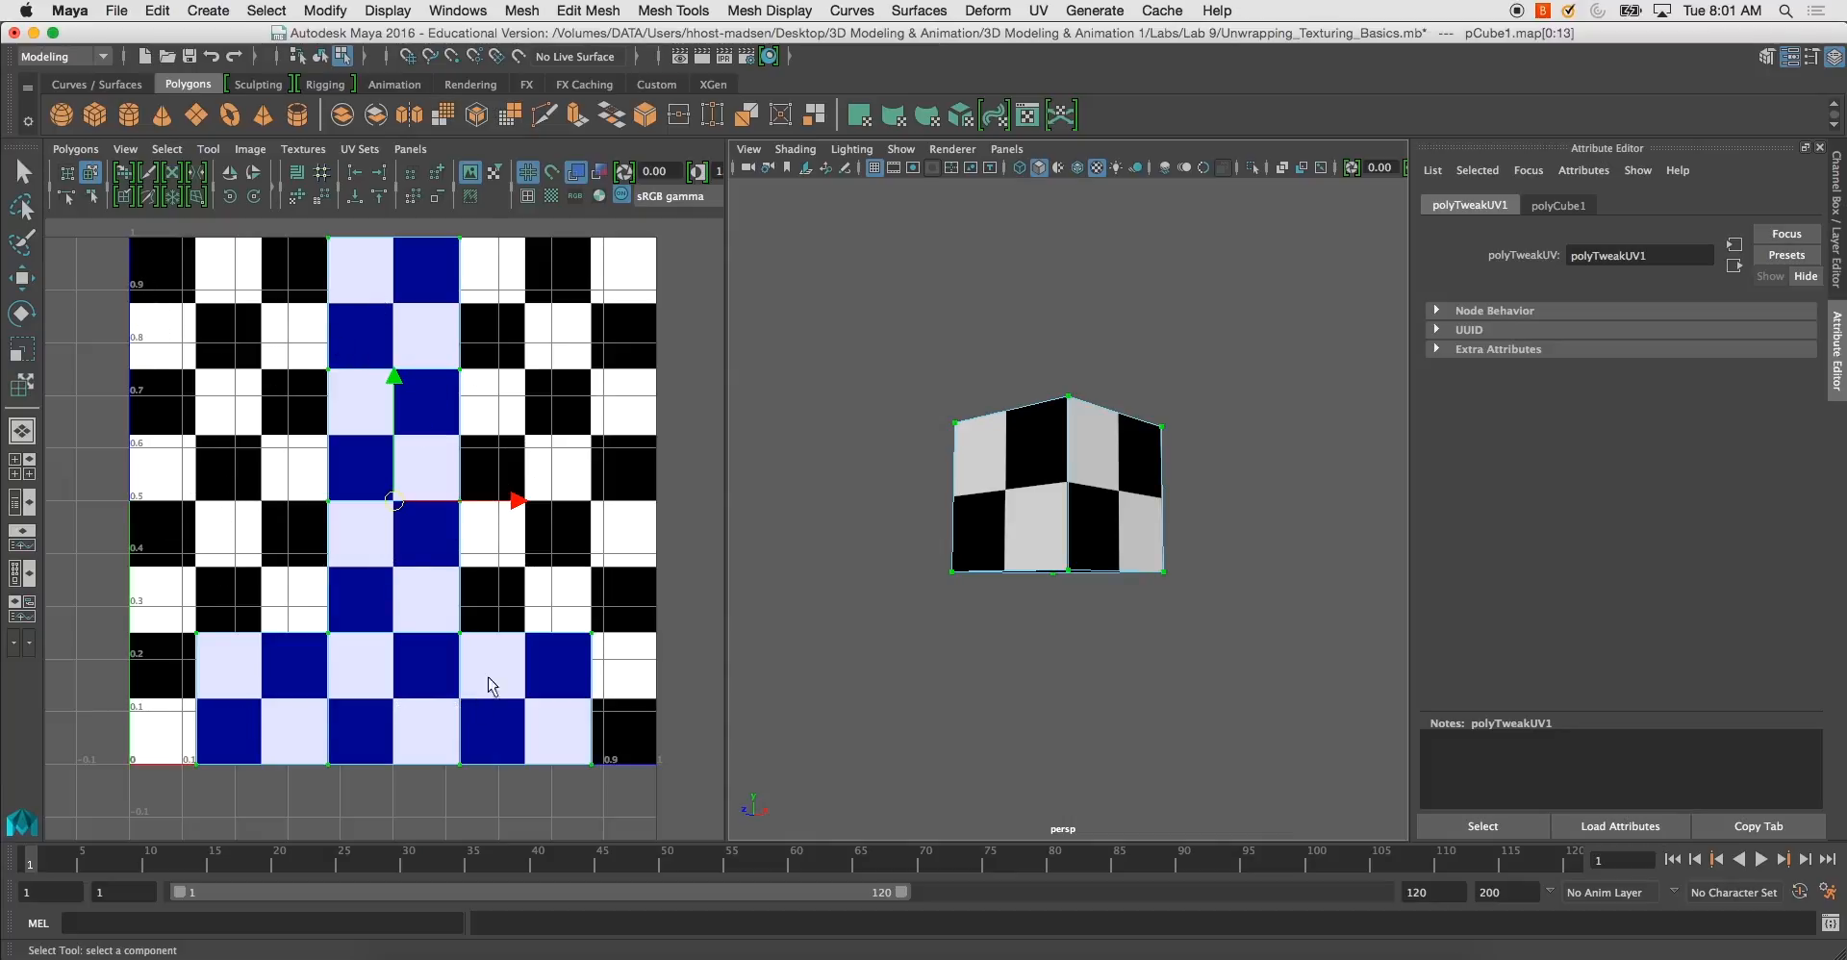
pyautogui.moveTo(1061, 494); pyautogui.dragTo(1150, 458, button='right')
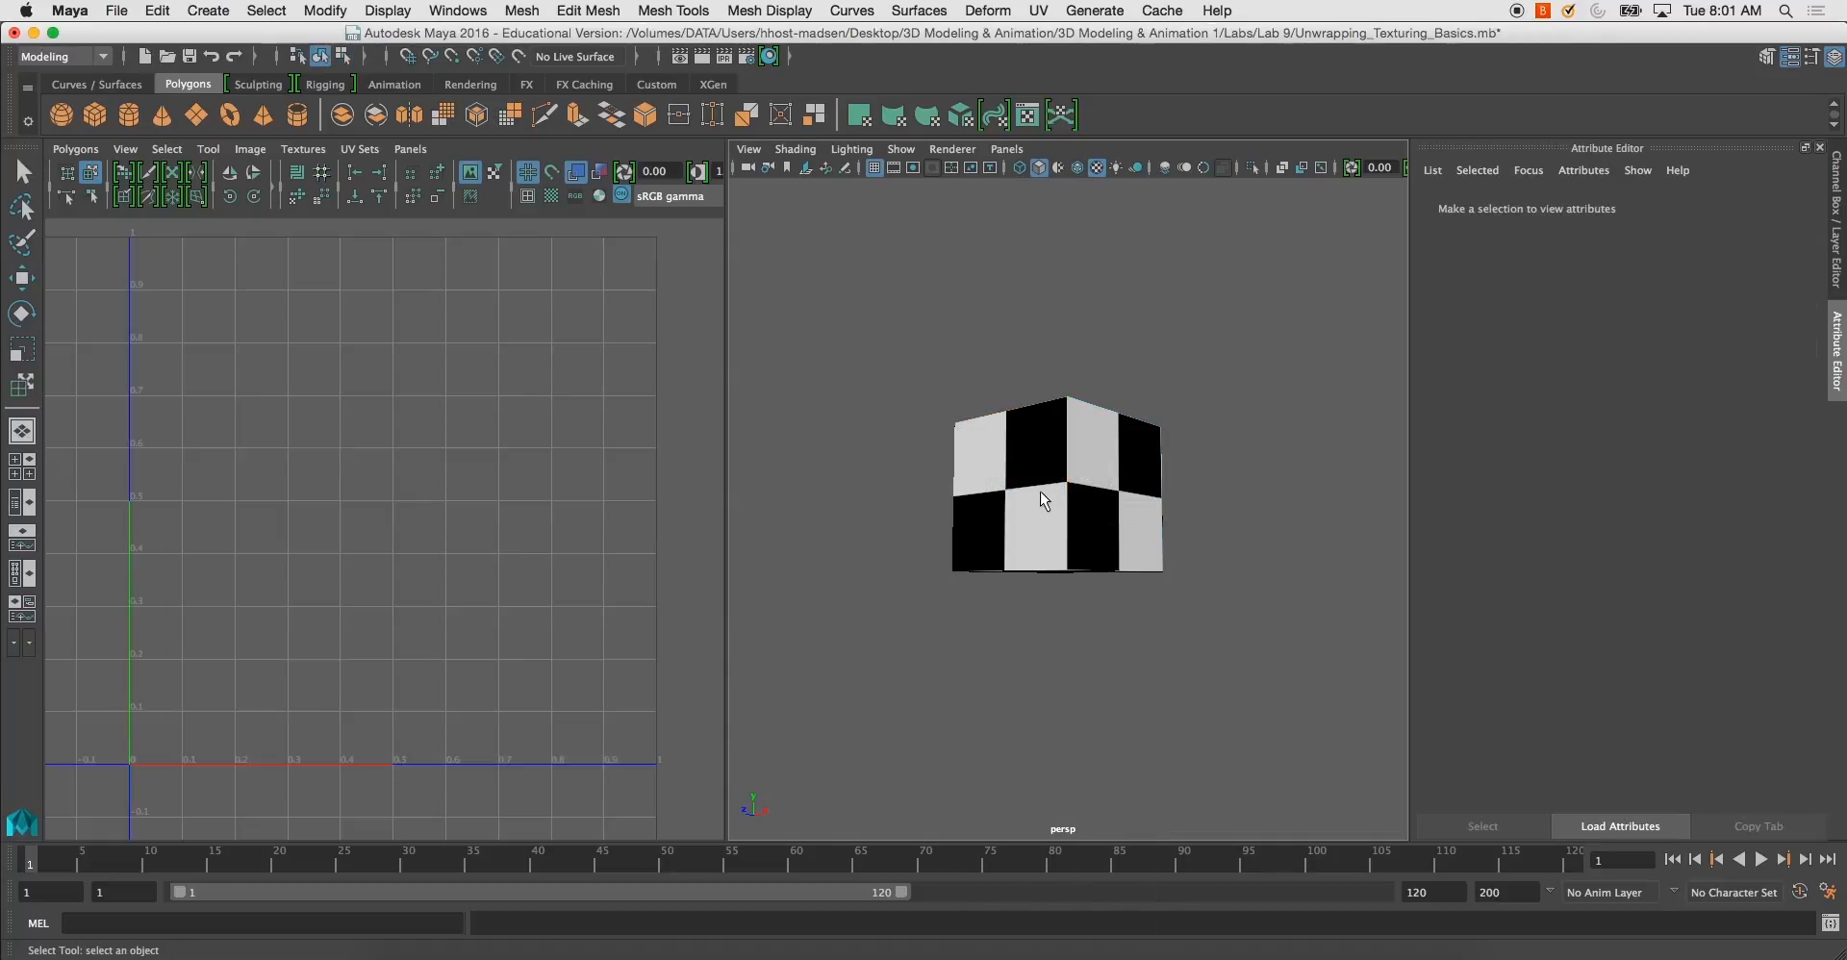
pyautogui.click(1044, 492)
pyautogui.keyDown('alt'); pyautogui.moveTo(1046, 497); pyautogui.dragTo(1015, 546); pyautogui.keyUp('alt')
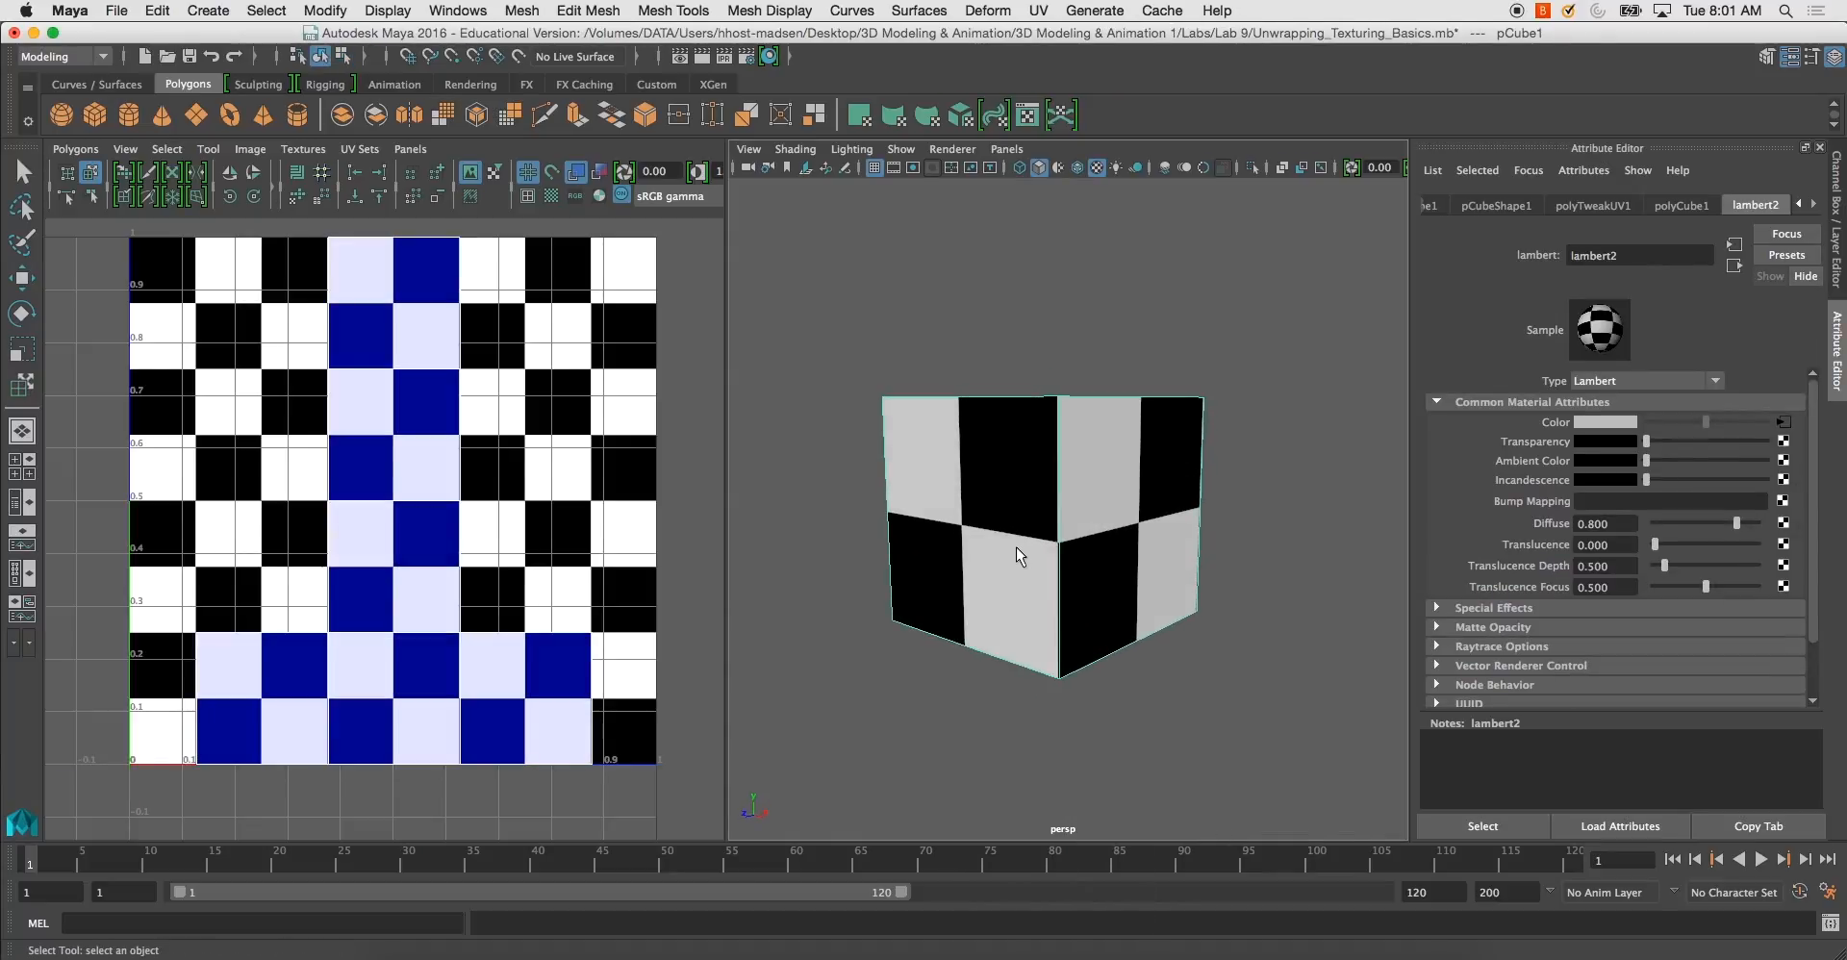
# Apply an Automatic UV projection to the cube and view the checker pattern on its faces from several angles
pyautogui.press('space')
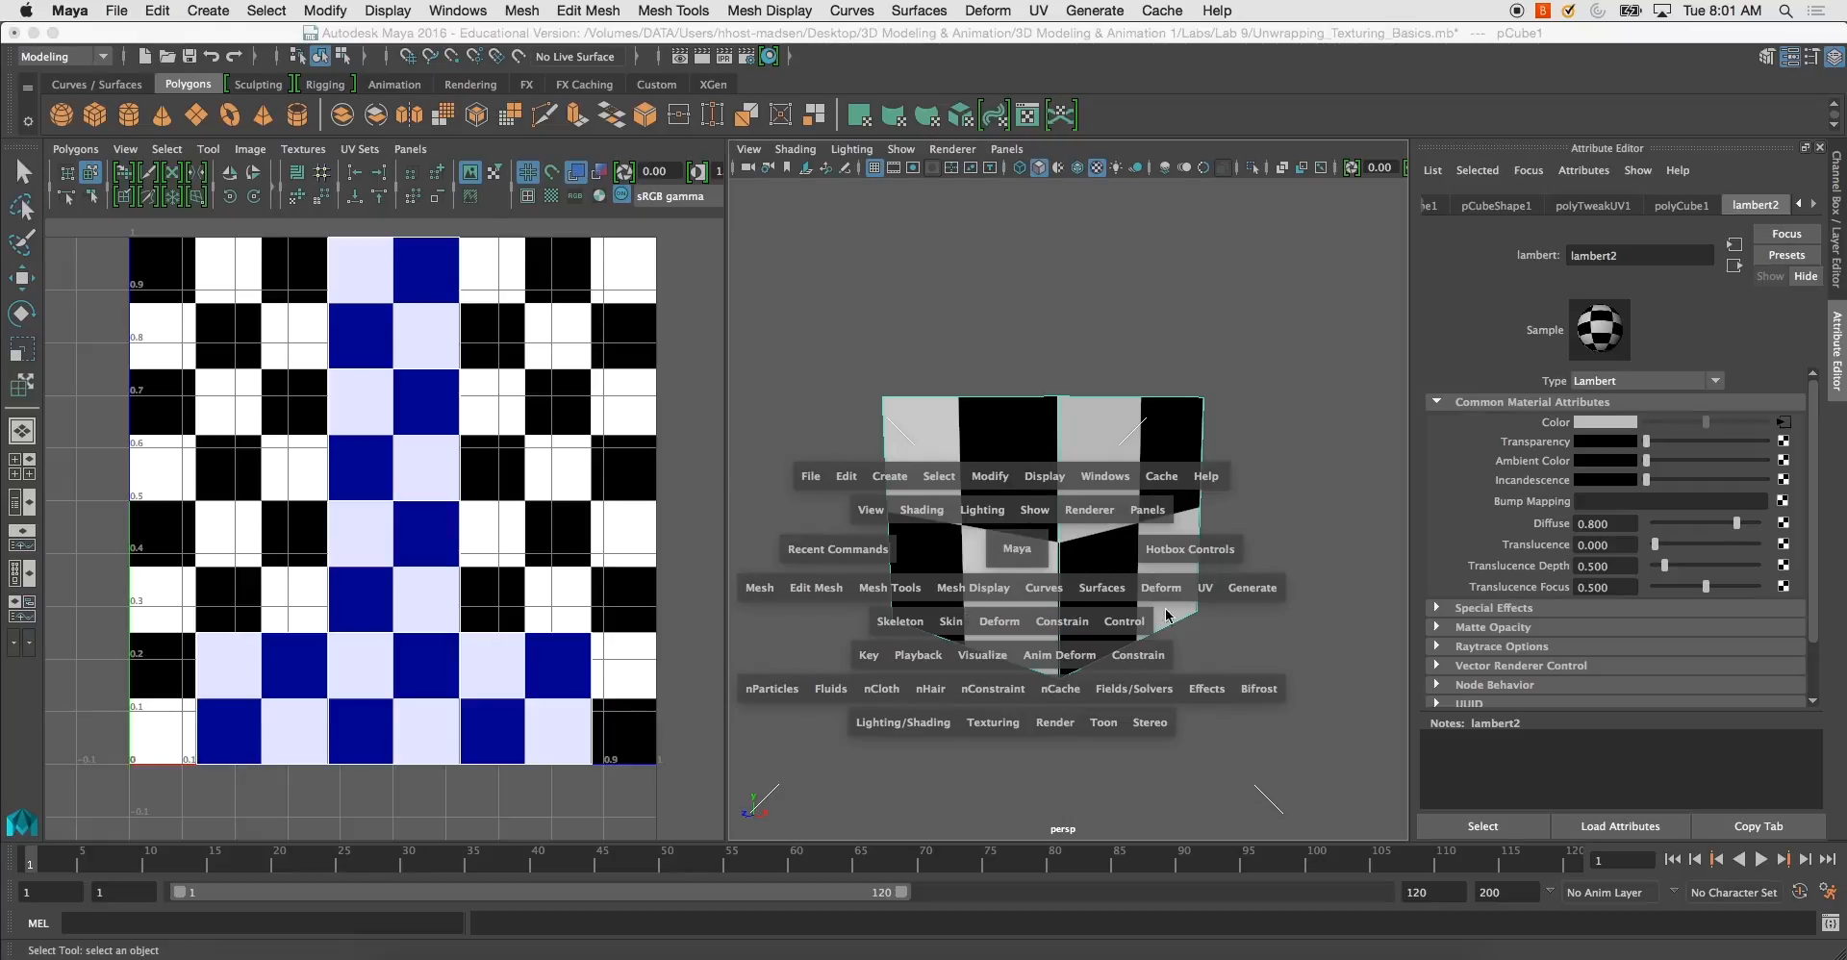
pyautogui.click(1208, 591)
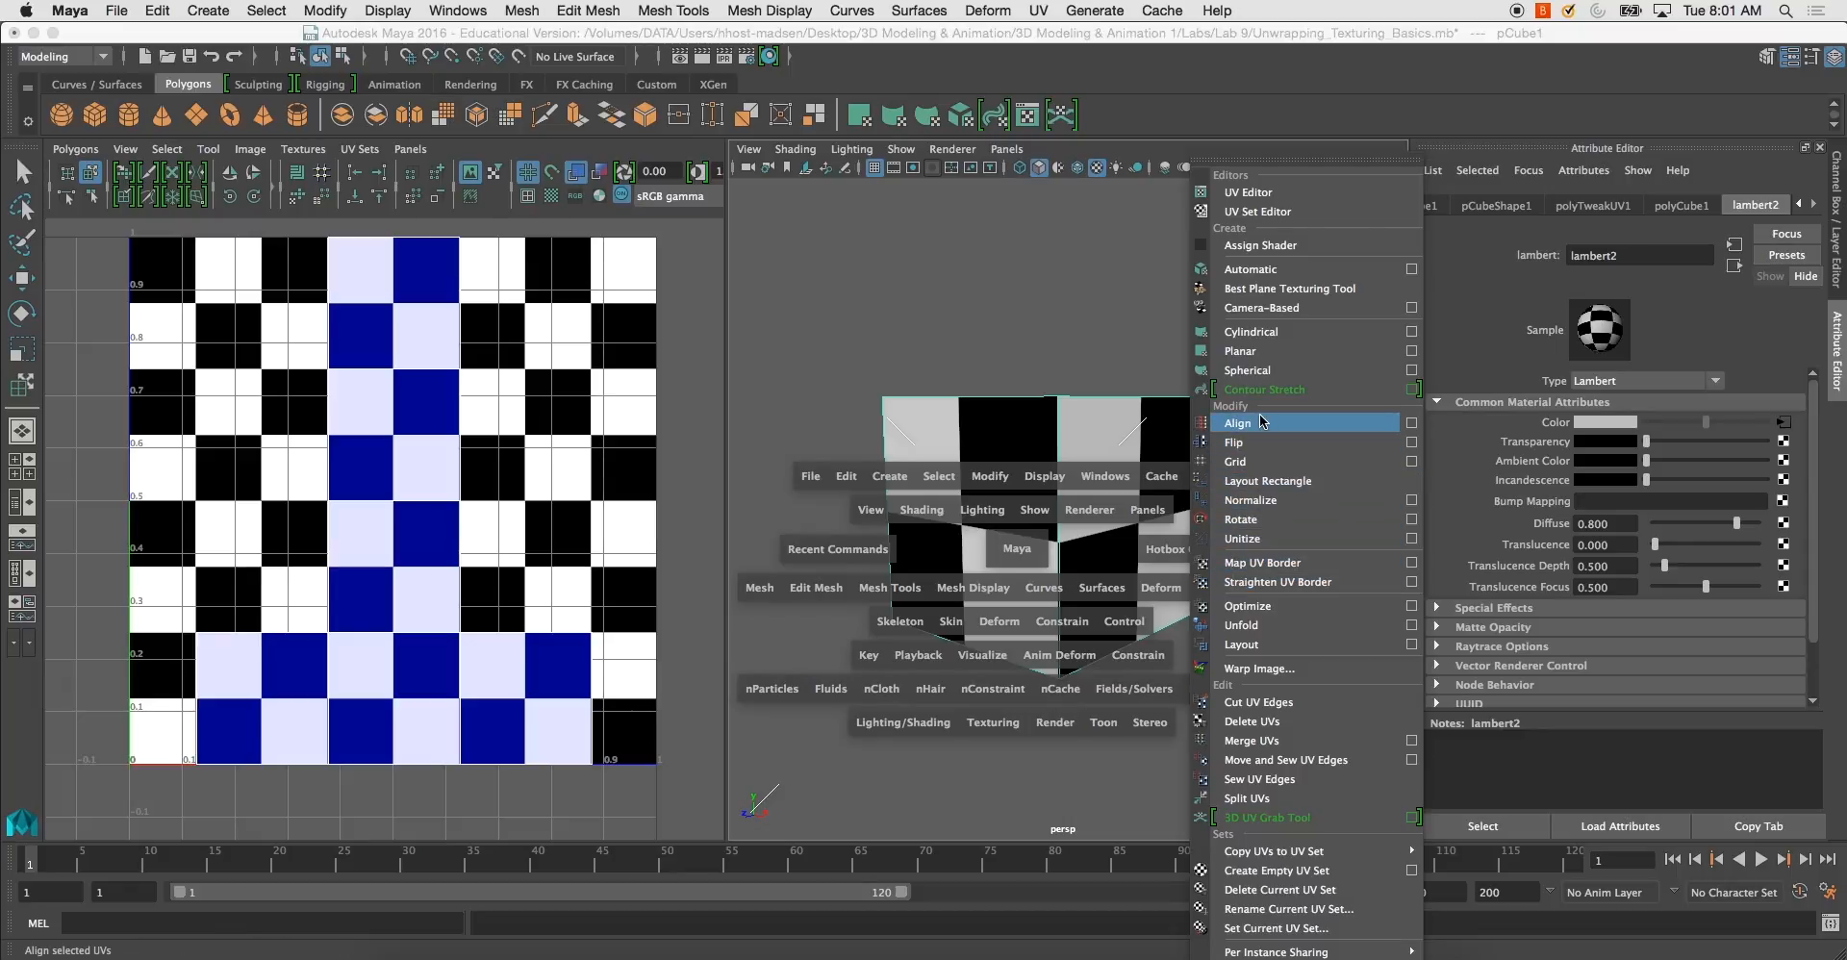
pyautogui.click(1324, 274)
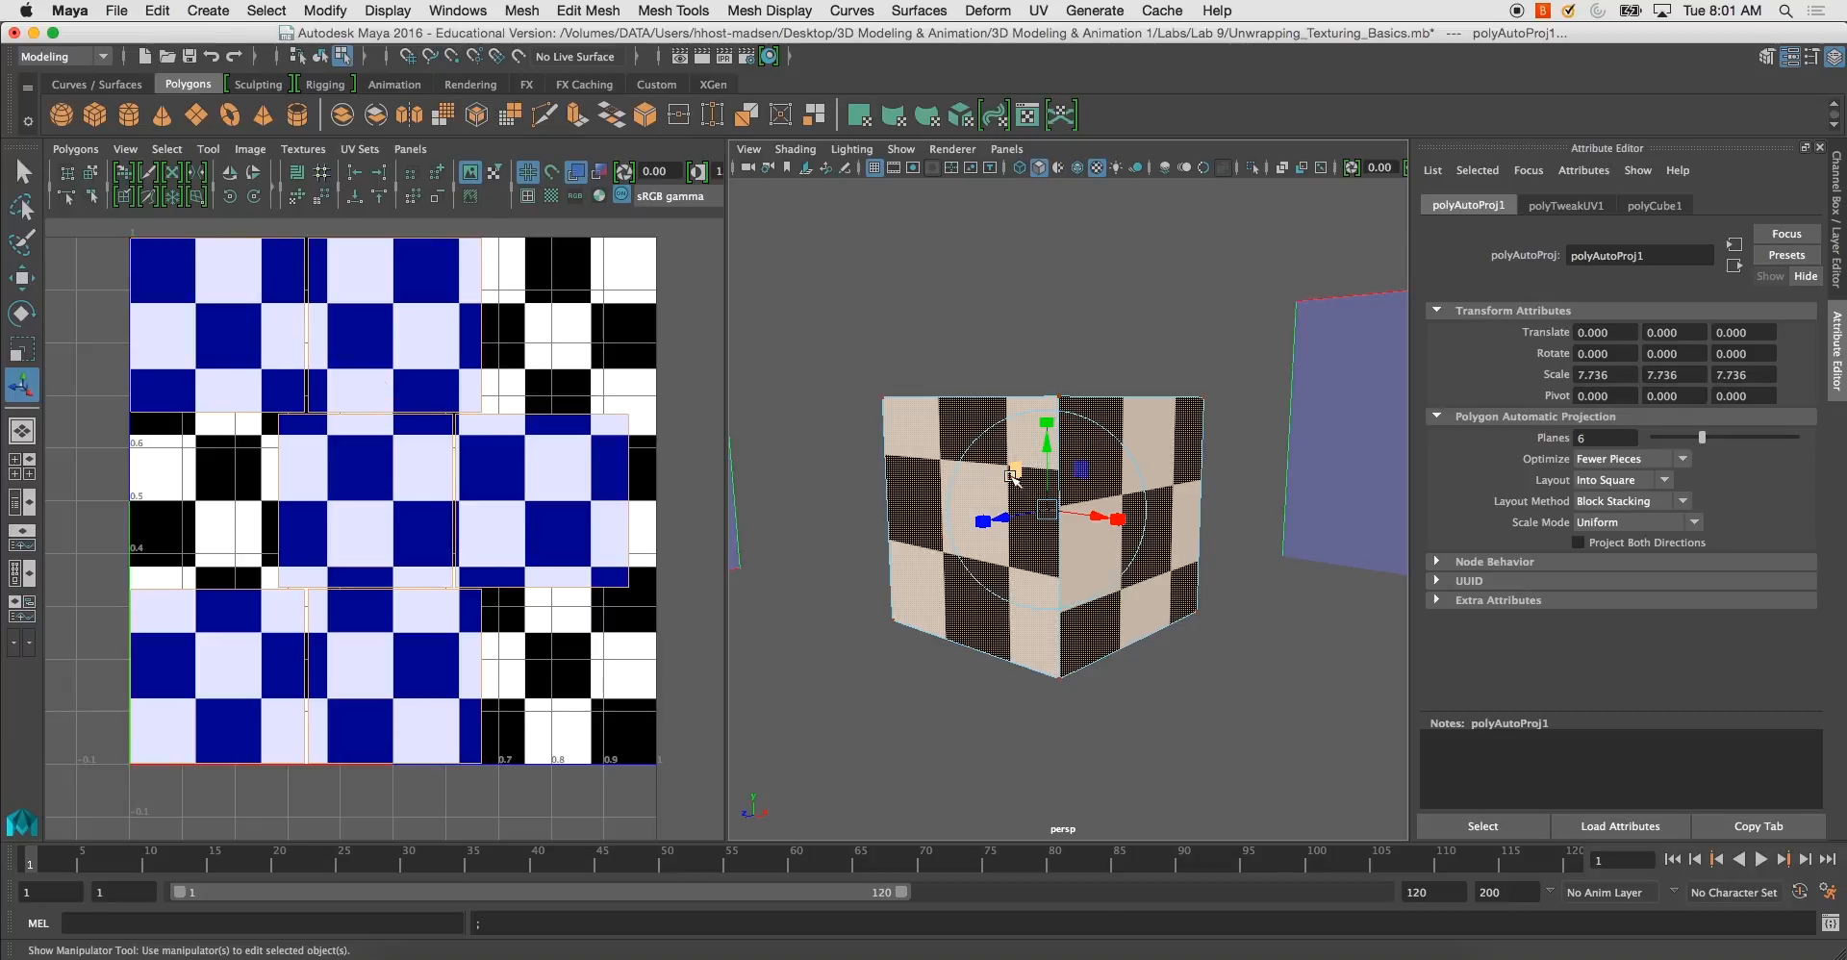
pyautogui.click(904, 549)
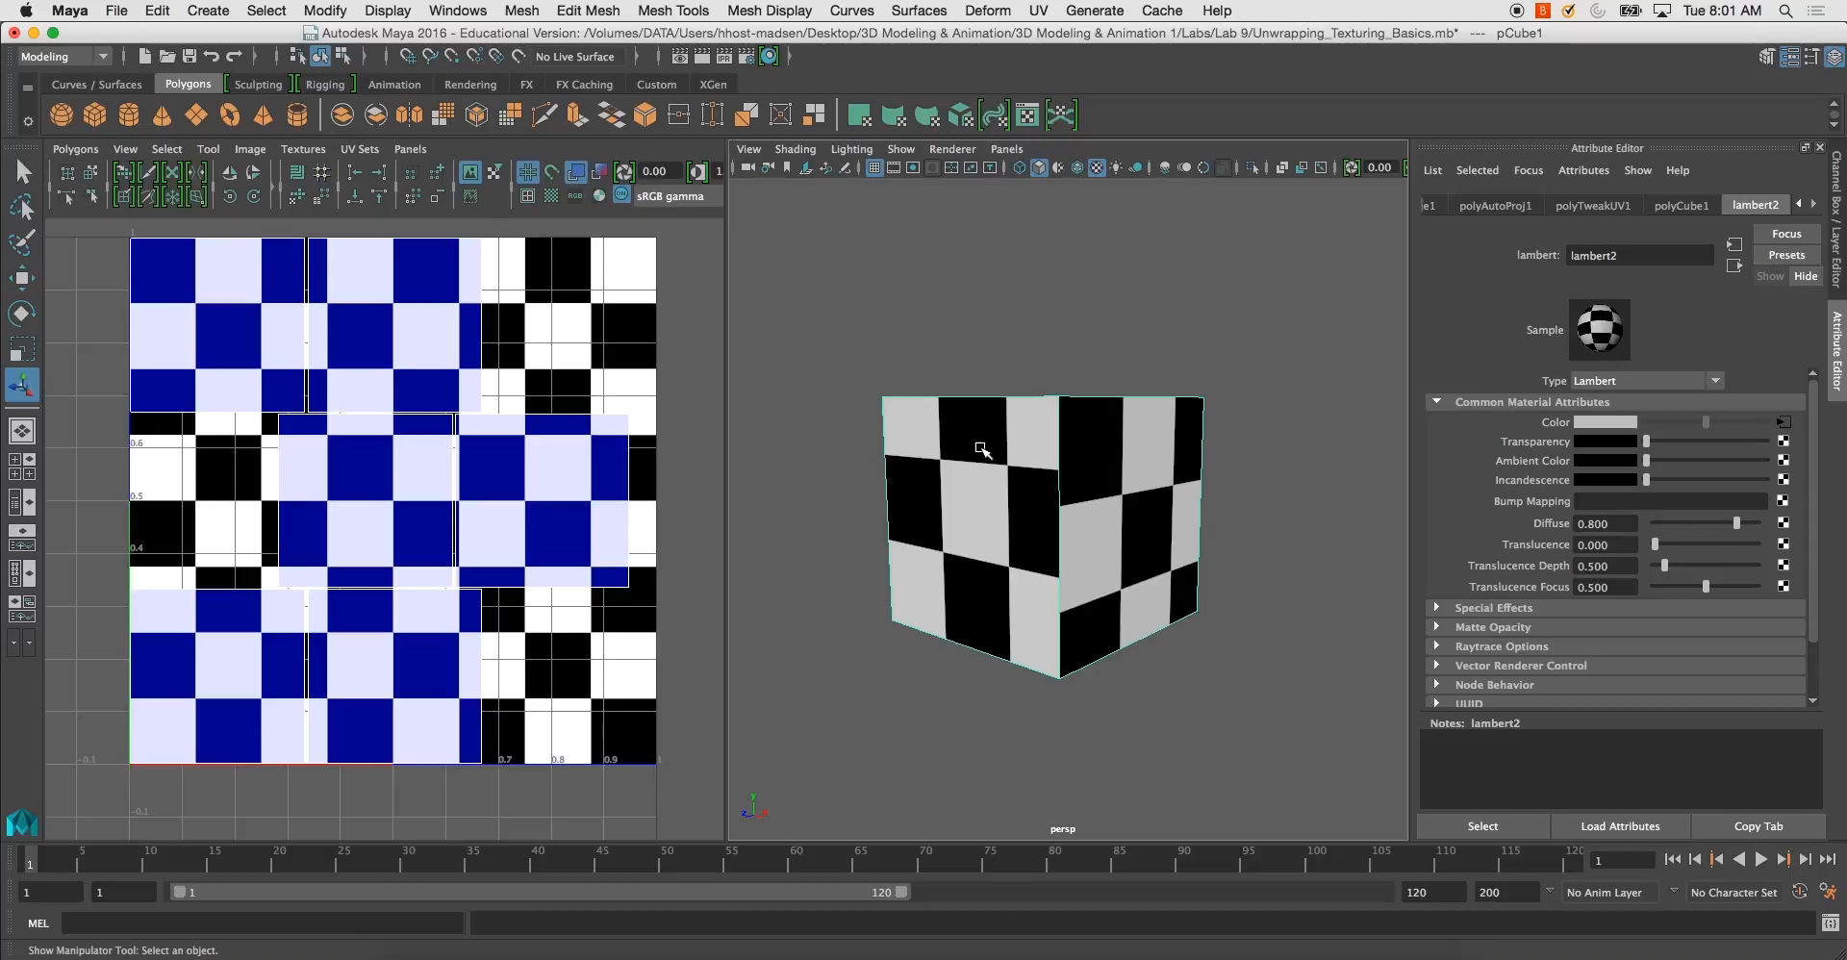
pyautogui.keyDown('alt'); pyautogui.moveTo(969, 482); pyautogui.dragTo(1048, 465); pyautogui.keyUp('alt')
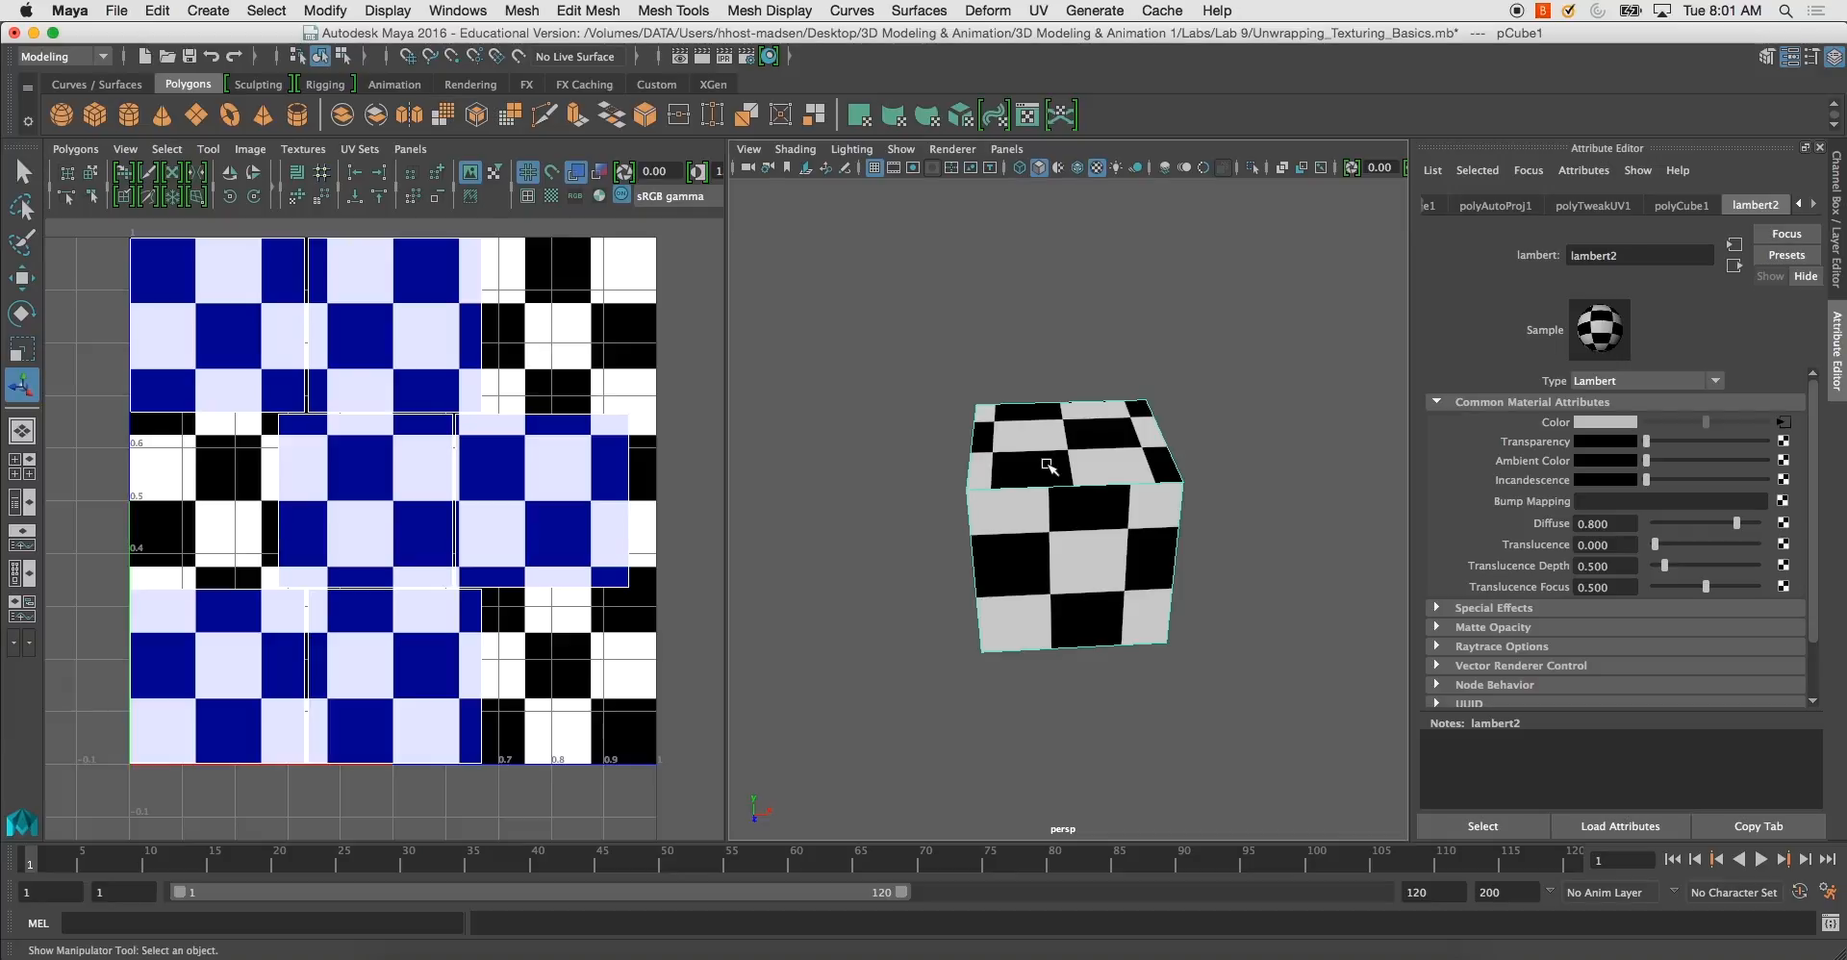
pyautogui.keyDown('alt'); pyautogui.moveTo(990, 429); pyautogui.dragTo(965, 485); pyautogui.keyUp('alt')
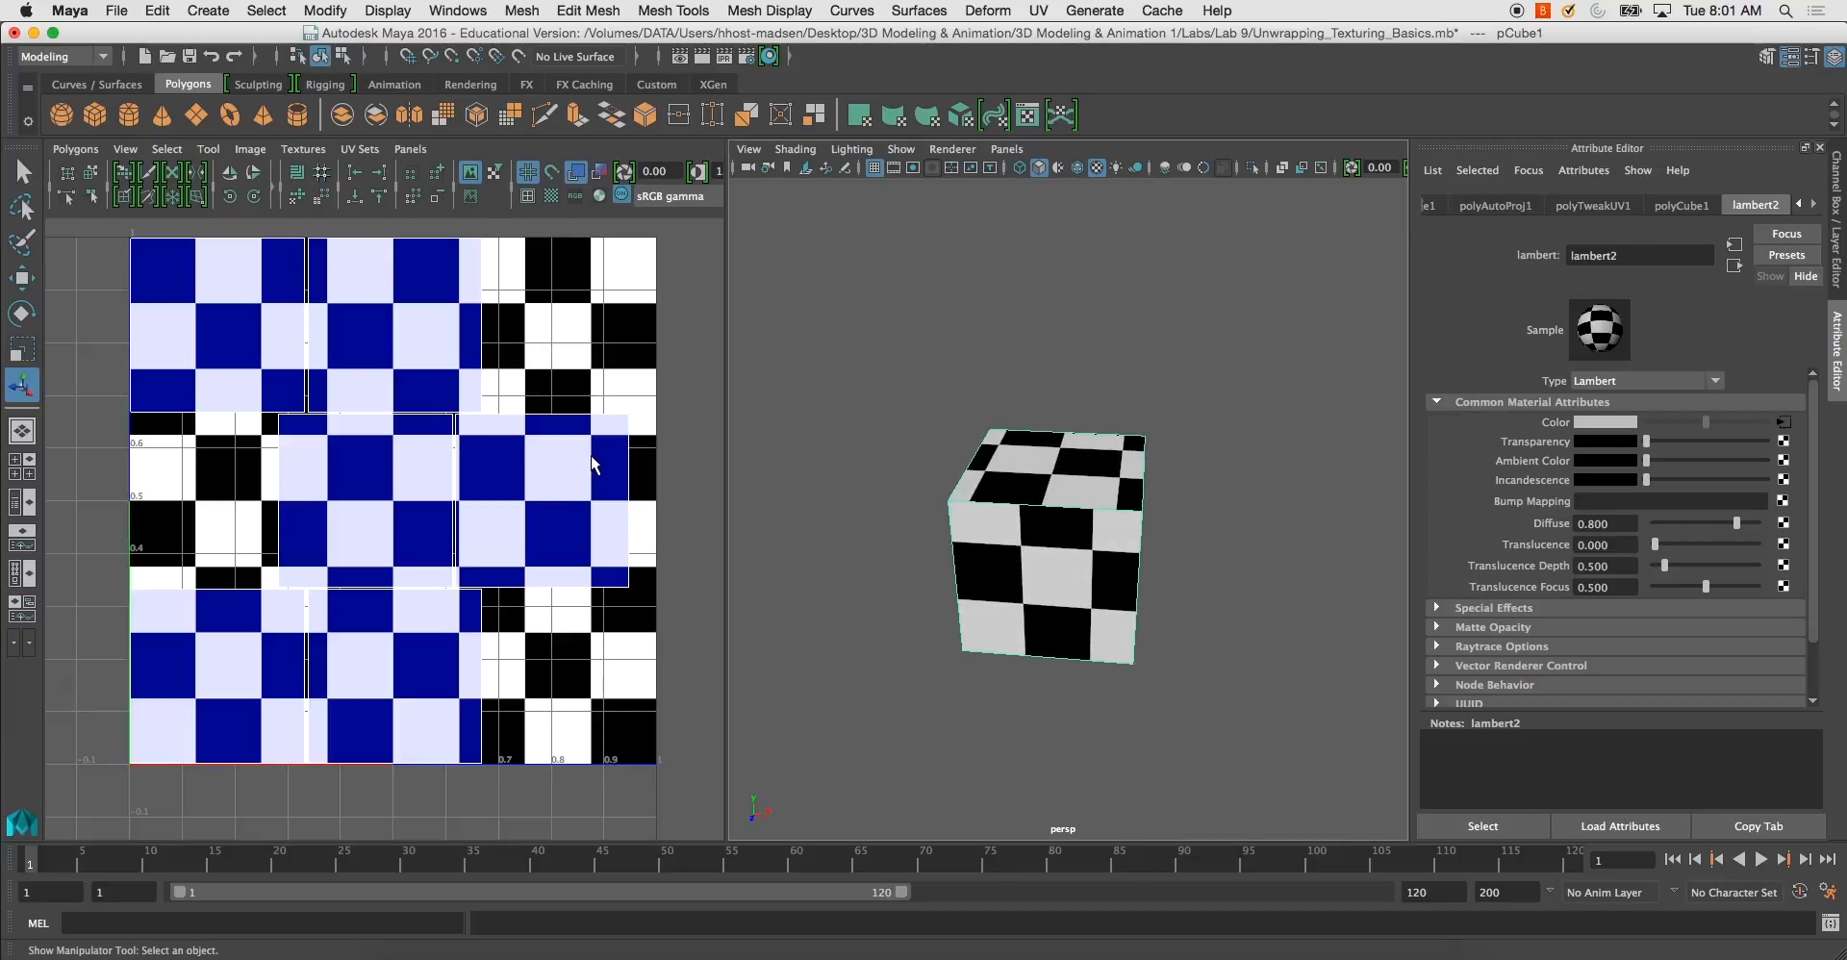
pyautogui.keyDown('alt'); pyautogui.moveTo(1064, 445); pyautogui.dragTo(1027, 486); pyautogui.keyUp('alt')
# Select the border edges of the cube's top face and run Move and Sew UV Edges on them
pyautogui.rightClick(1049, 476)
pyautogui.moveTo(1031, 457); pyautogui.dragTo(1029, 403, button='right')
pyautogui.moveTo(1036, 526)
pyautogui.keyDown('alt'); pyautogui.mouseDown()
pyautogui.moveTo(957, 487)
pyautogui.moveTo(1012, 507)
pyautogui.mouseUp(); pyautogui.keyUp('alt')
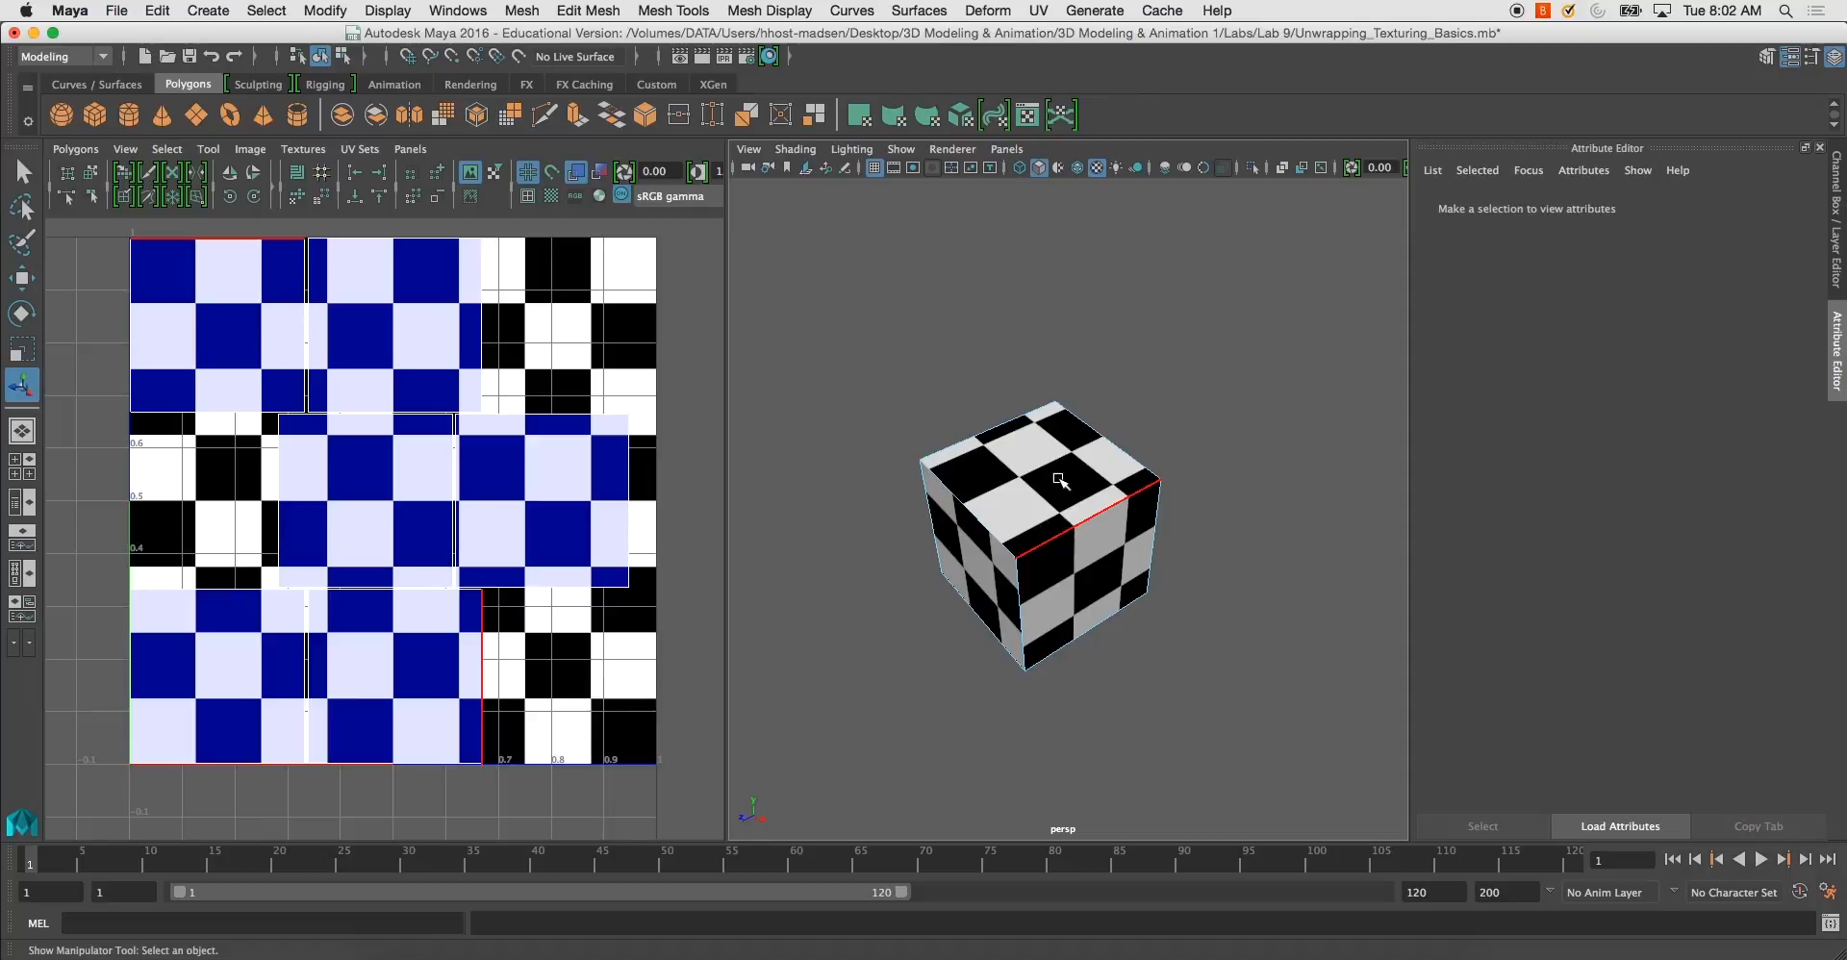
pyautogui.click(1005, 499)
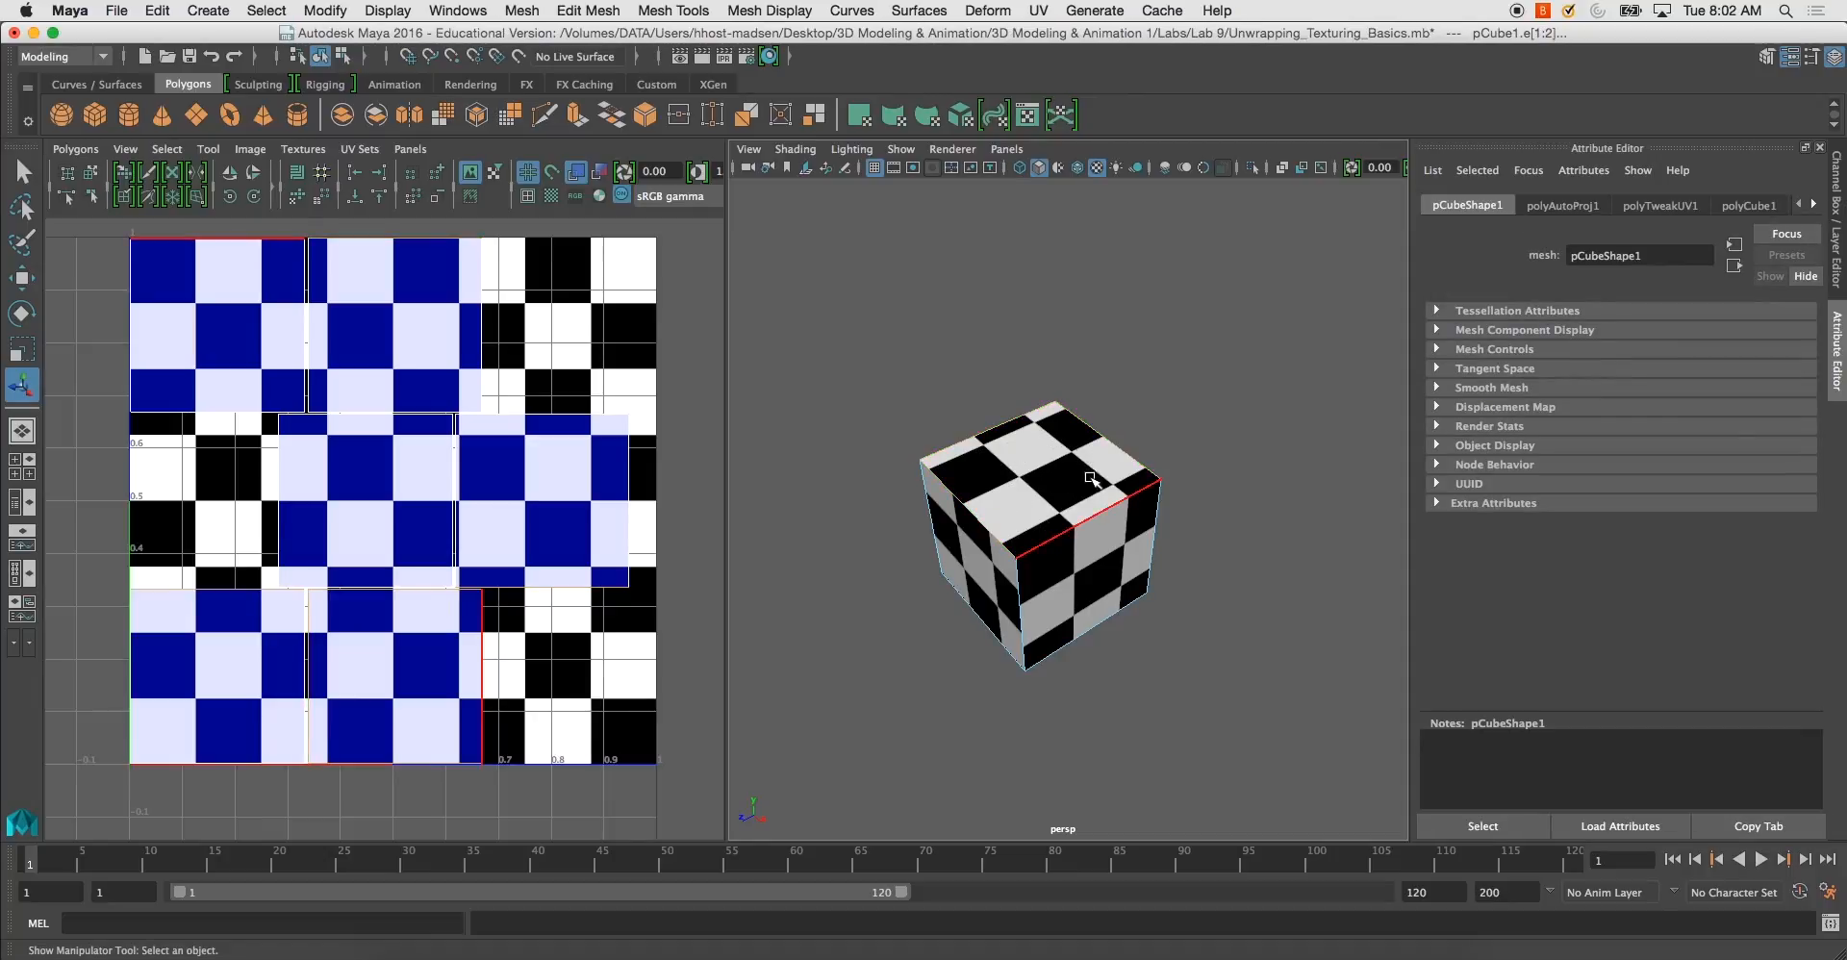
pyautogui.moveTo(1039, 488)
pyautogui.keyDown('alt'); pyautogui.mouseDown()
pyautogui.moveTo(1143, 469)
pyautogui.moveTo(977, 481)
pyautogui.moveTo(1068, 476)
pyautogui.mouseUp(); pyautogui.keyUp('alt')
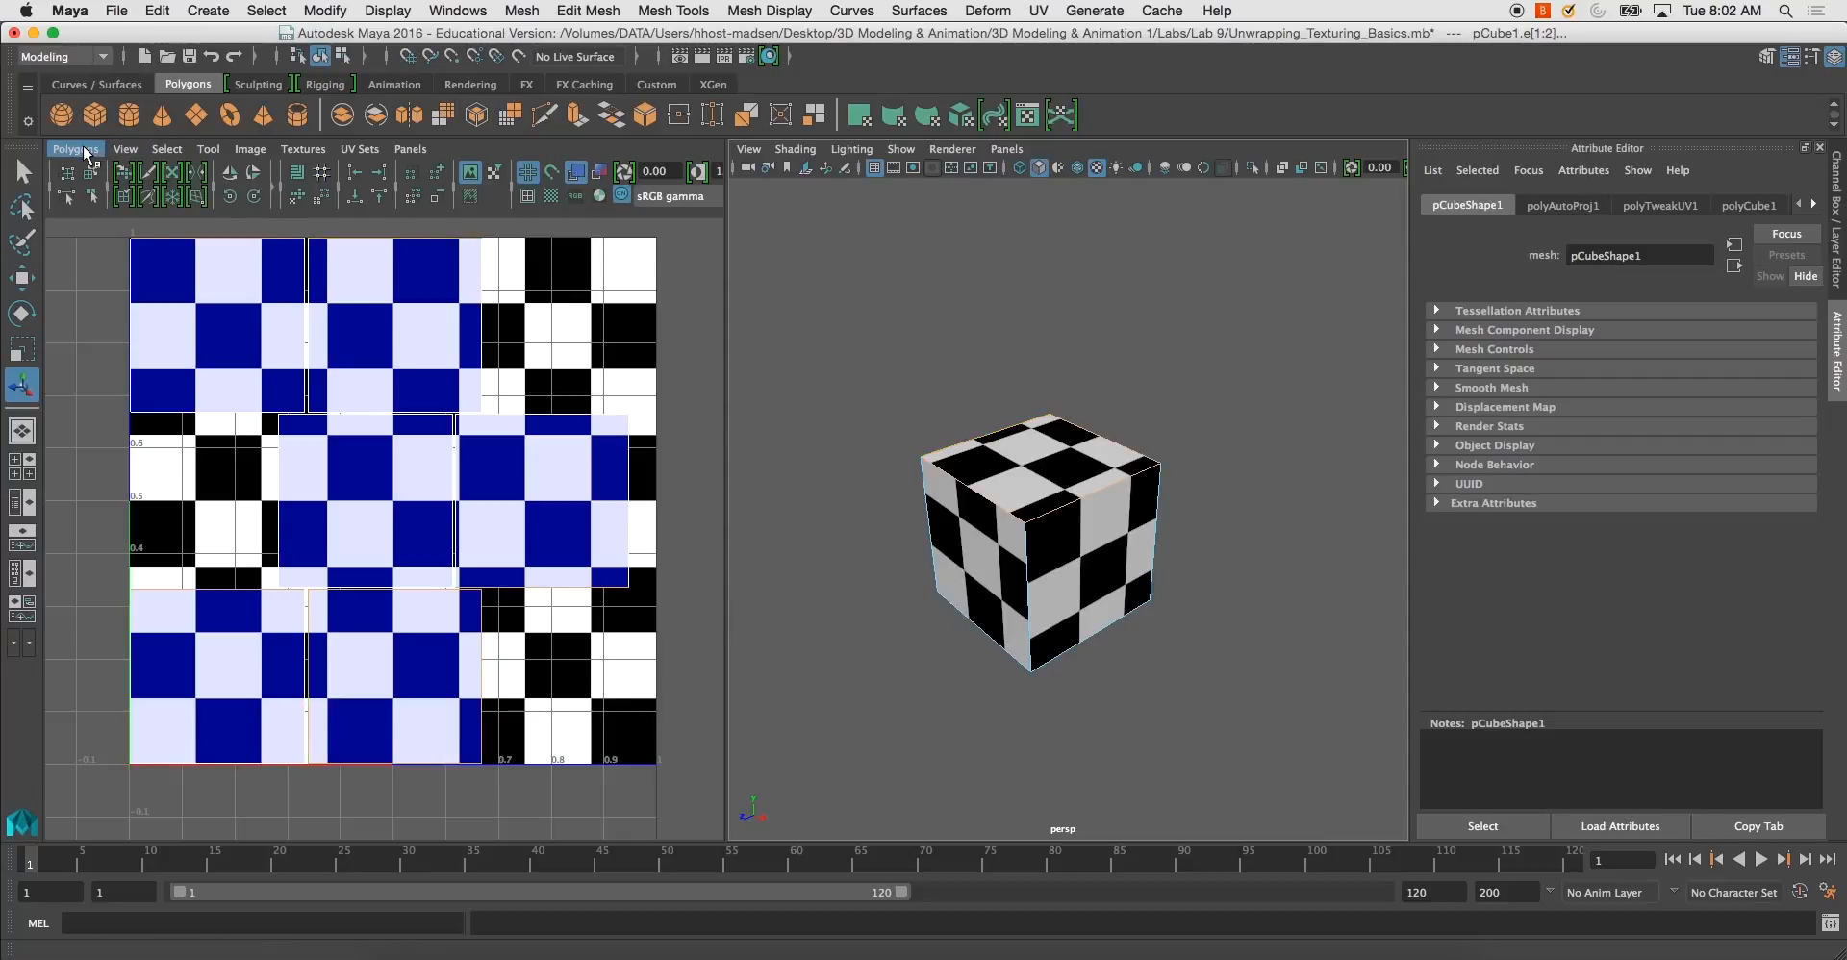
pyautogui.keyDown('alt'); pyautogui.moveTo(1048, 471); pyautogui.dragTo(1106, 544); pyautogui.keyUp('alt')
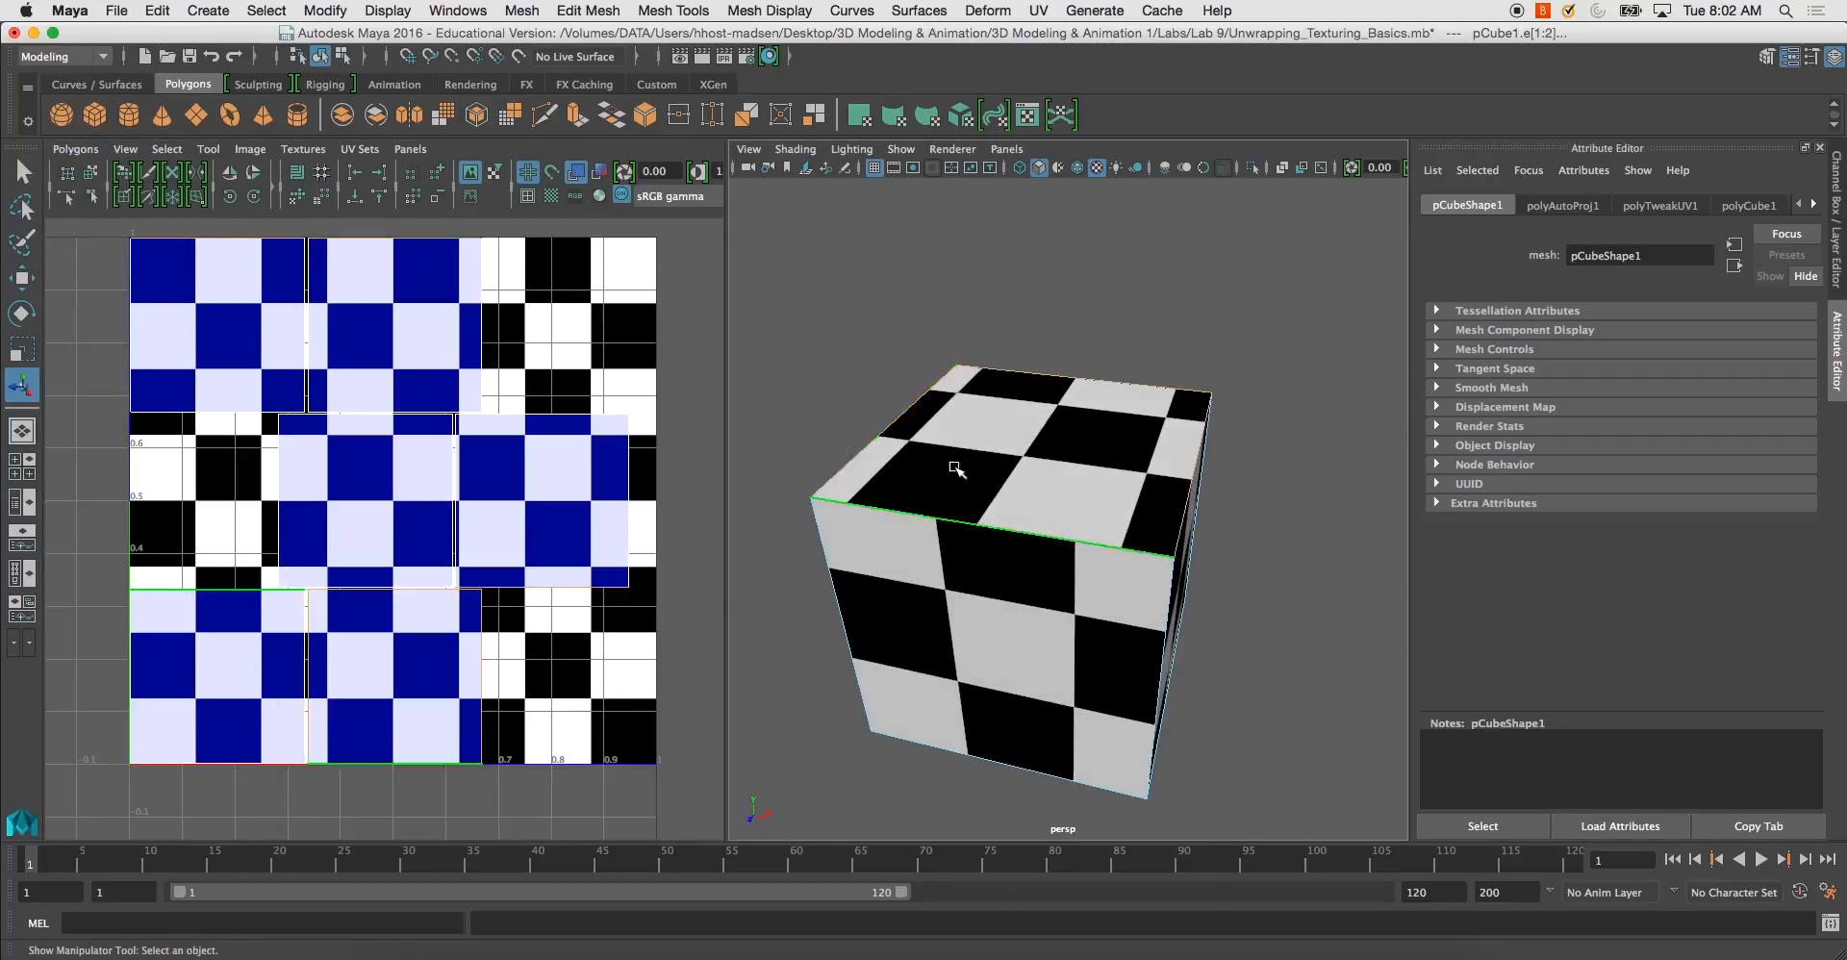
pyautogui.click(77, 151)
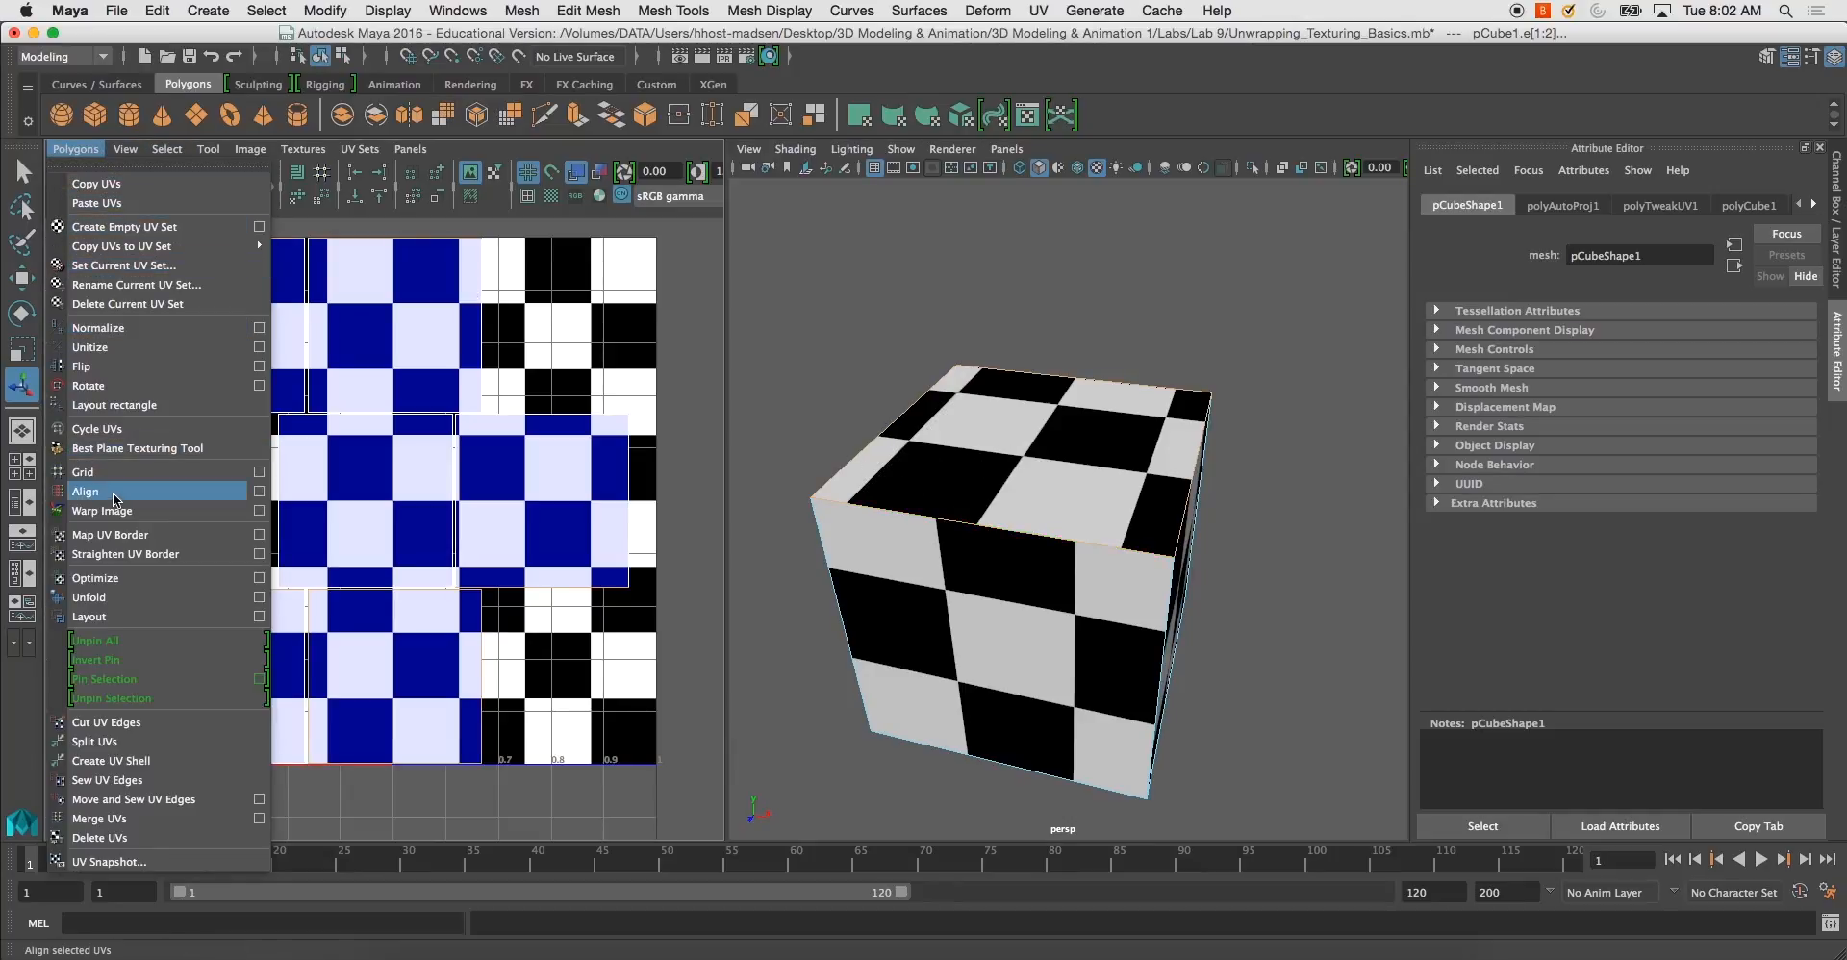
pyautogui.click(179, 799)
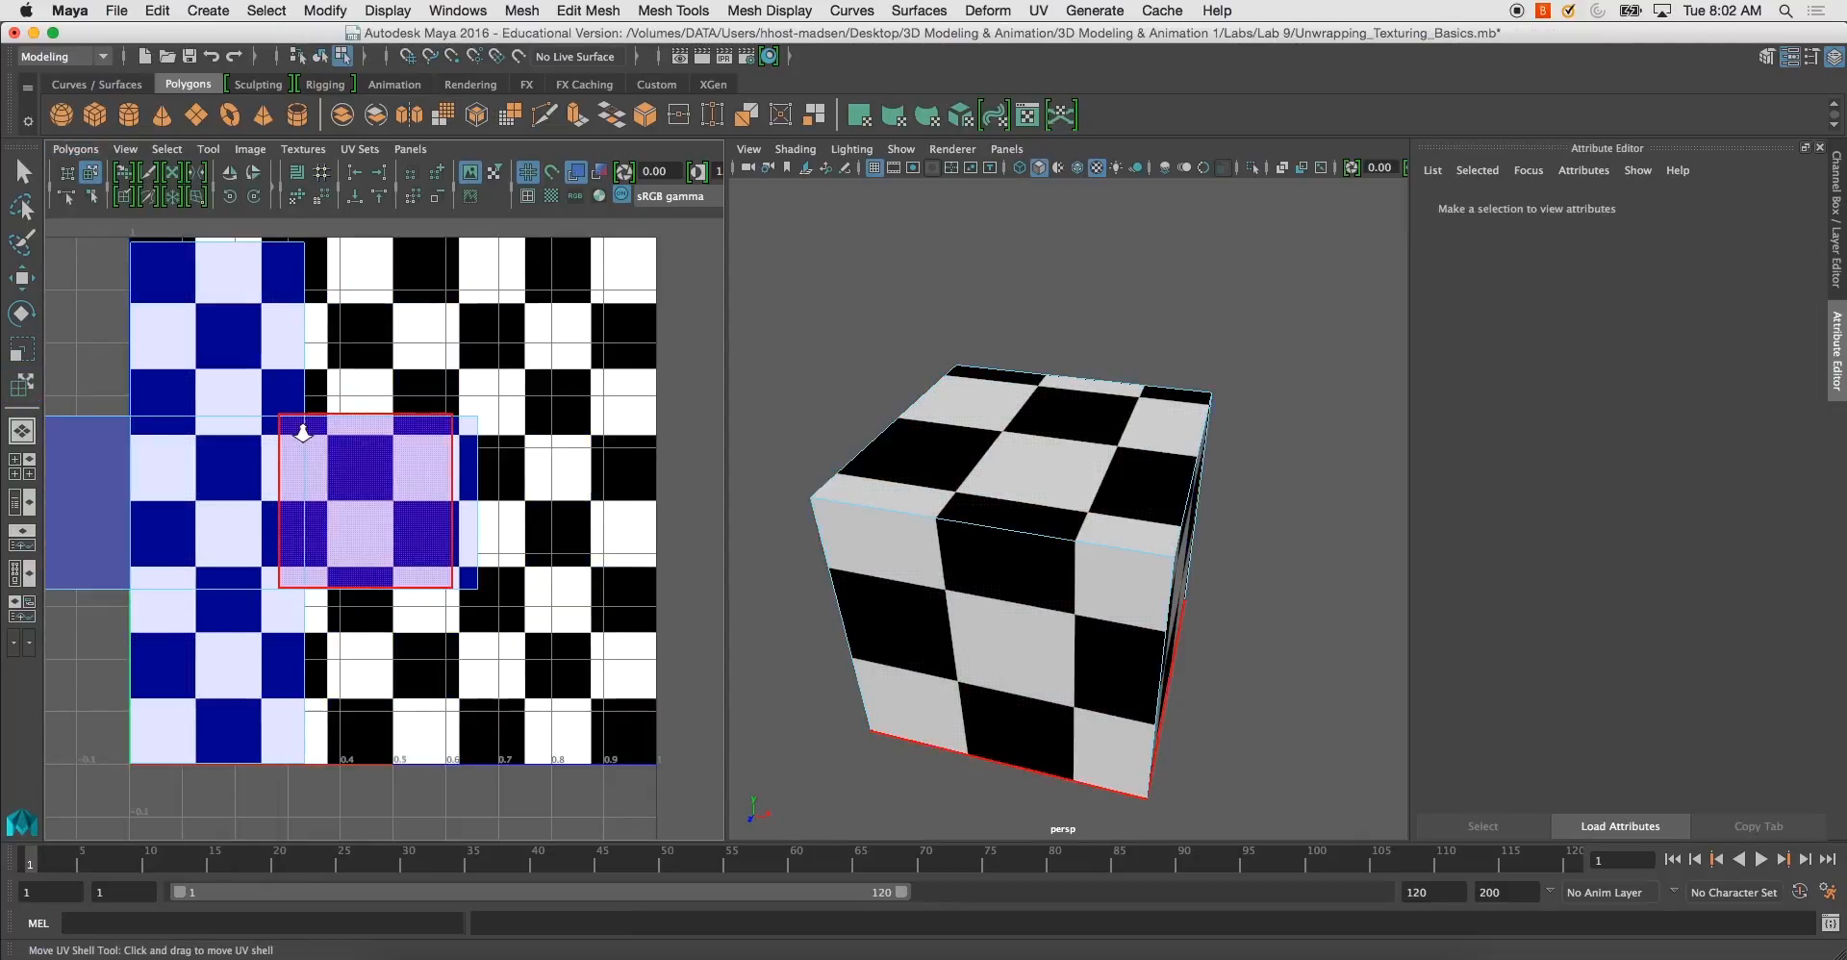
# Move the sewn cross-shaped UV shell up and right, partly outside the 0-to-1 texture space
pyautogui.scroll(-2, 216, 397)
pyautogui.click(339, 297)
pyautogui.click(273, 517)
pyautogui.moveTo(273, 517); pyautogui.dragTo(655, 377)
pyautogui.moveTo(940, 495)
pyautogui.keyDown('alt'); pyautogui.mouseDown()
pyautogui.moveTo(860, 457)
pyautogui.moveTo(972, 485)
pyautogui.mouseUp(); pyautogui.keyUp('alt')
pyautogui.click(979, 515)
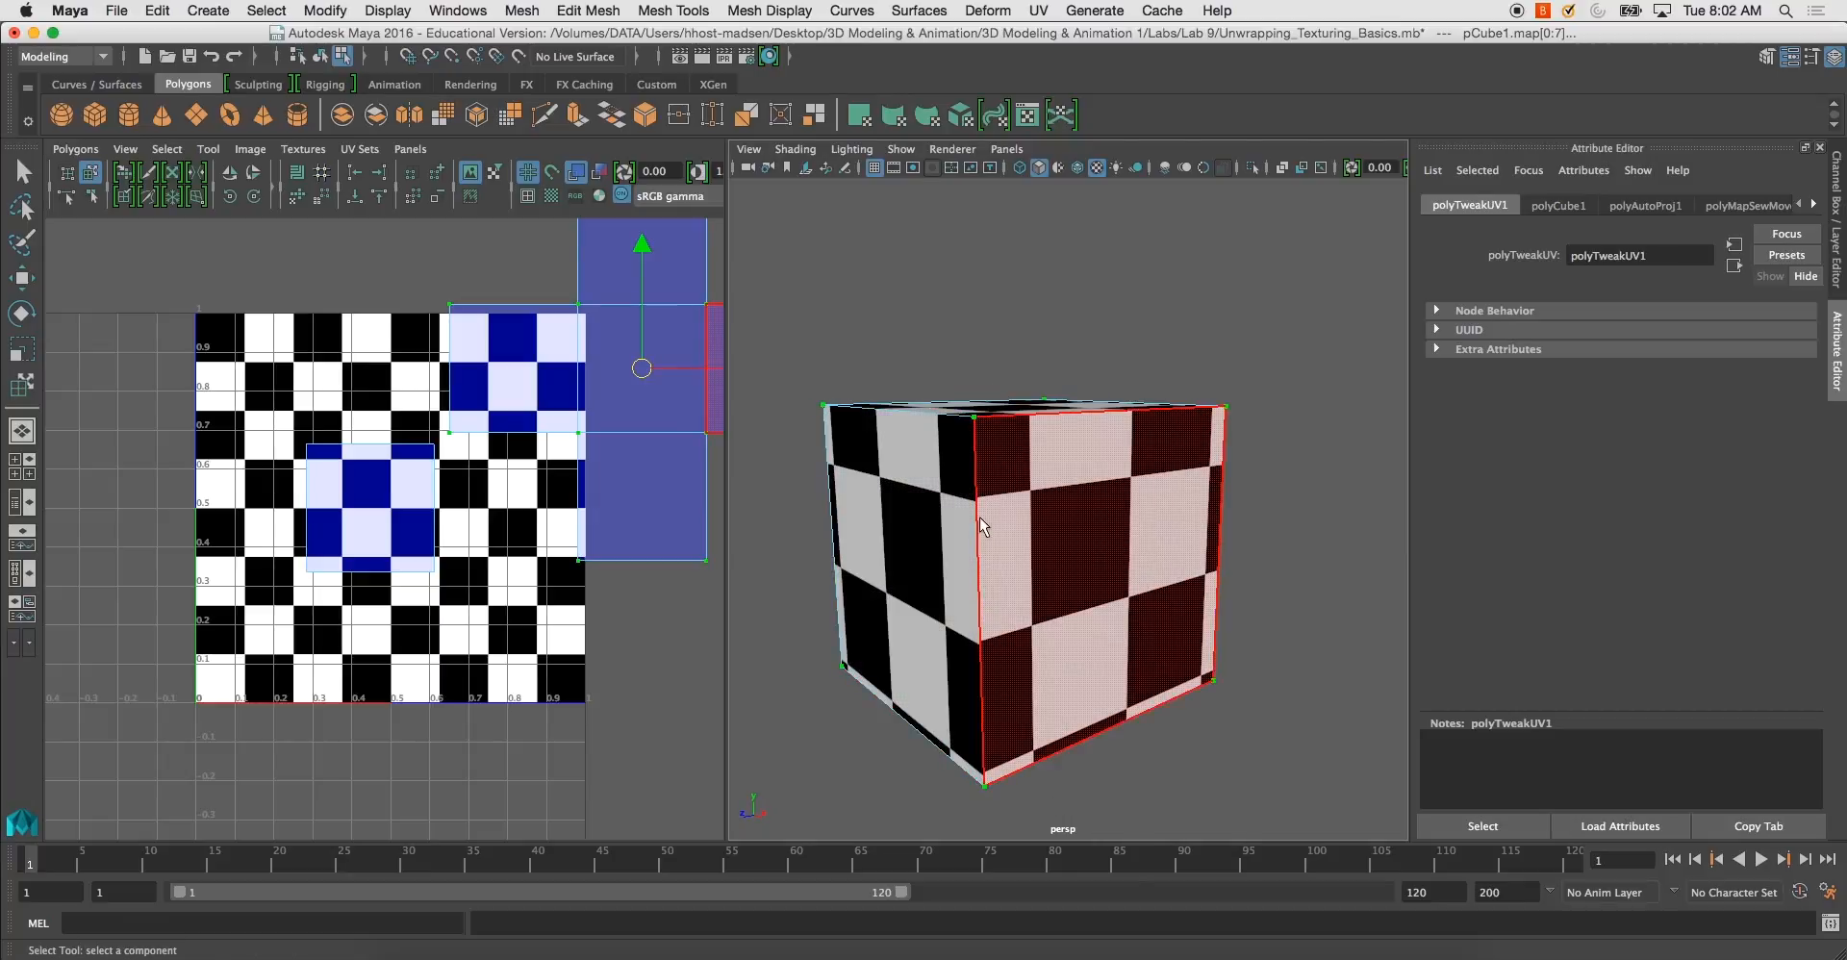
# Undo the UV shell move and the sewing of the top face's edges
pyautogui.keyDown('alt'); pyautogui.moveTo(652, 510); pyautogui.dragTo(625, 557, button='middle'); pyautogui.keyUp('alt')
pyautogui.keyDown('alt'); pyautogui.moveTo(625, 558); pyautogui.dragTo(608, 511, button='right'); pyautogui.keyUp('alt')
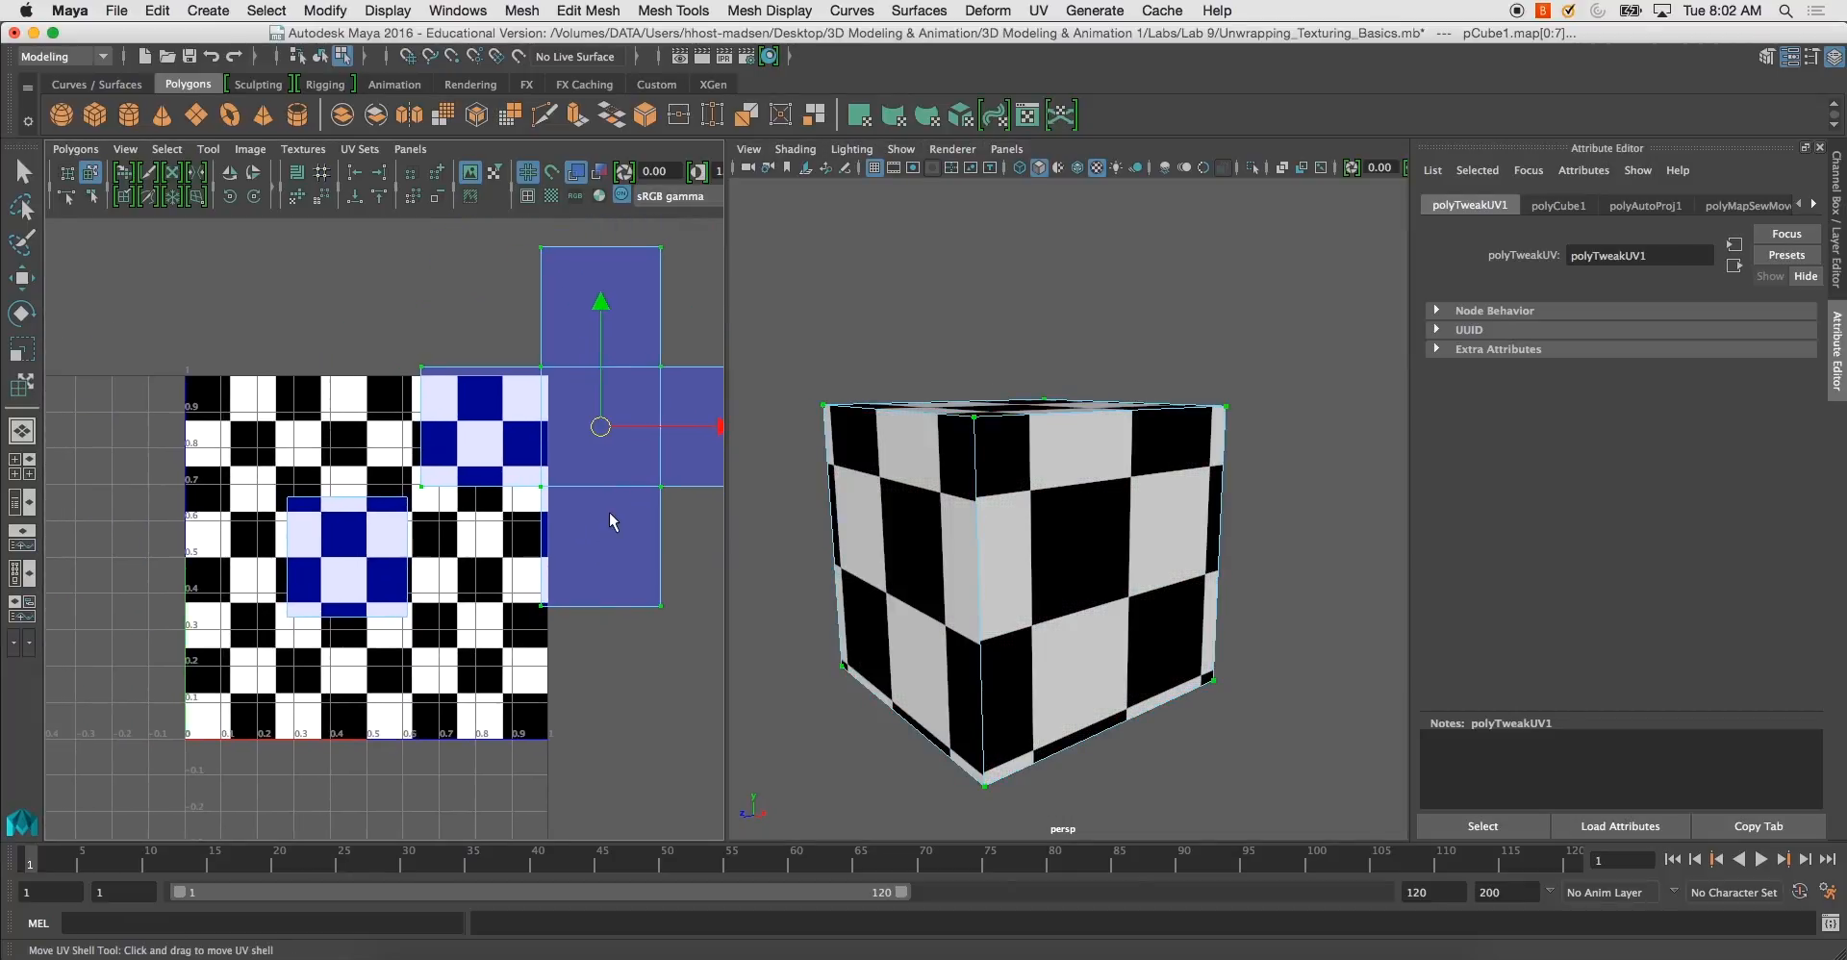
pyautogui.press('super+z')
pyautogui.press('super+z')
pyautogui.press('super+z')
pyautogui.press('super+z')
pyautogui.press('super+z')
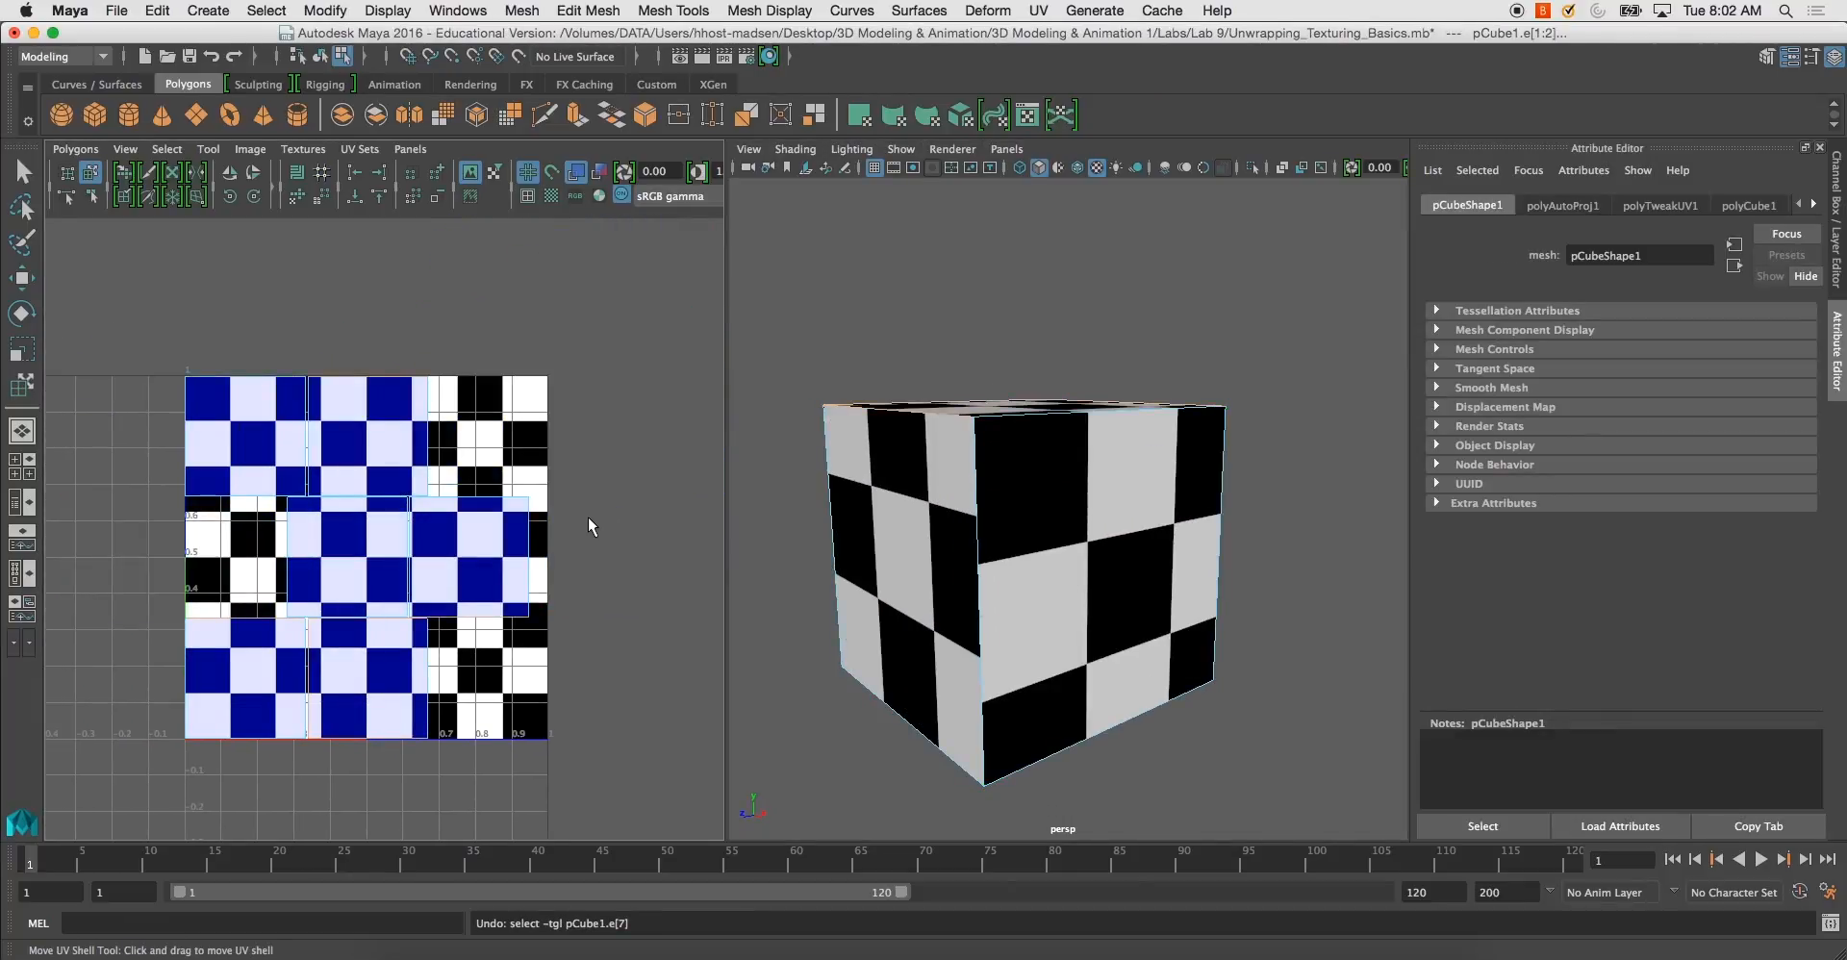
# Switch the cube back to object mode, select it and look over its automatic mapping from different angles
pyautogui.keyDown('alt'); pyautogui.moveTo(922, 517); pyautogui.dragTo(1016, 546); pyautogui.keyUp('alt')
pyautogui.moveTo(976, 471); pyautogui.dragTo(1053, 425, button='right')
pyautogui.click(960, 500)
pyautogui.keyDown('alt'); pyautogui.moveTo(906, 538); pyautogui.dragTo(950, 457); pyautogui.keyUp('alt')
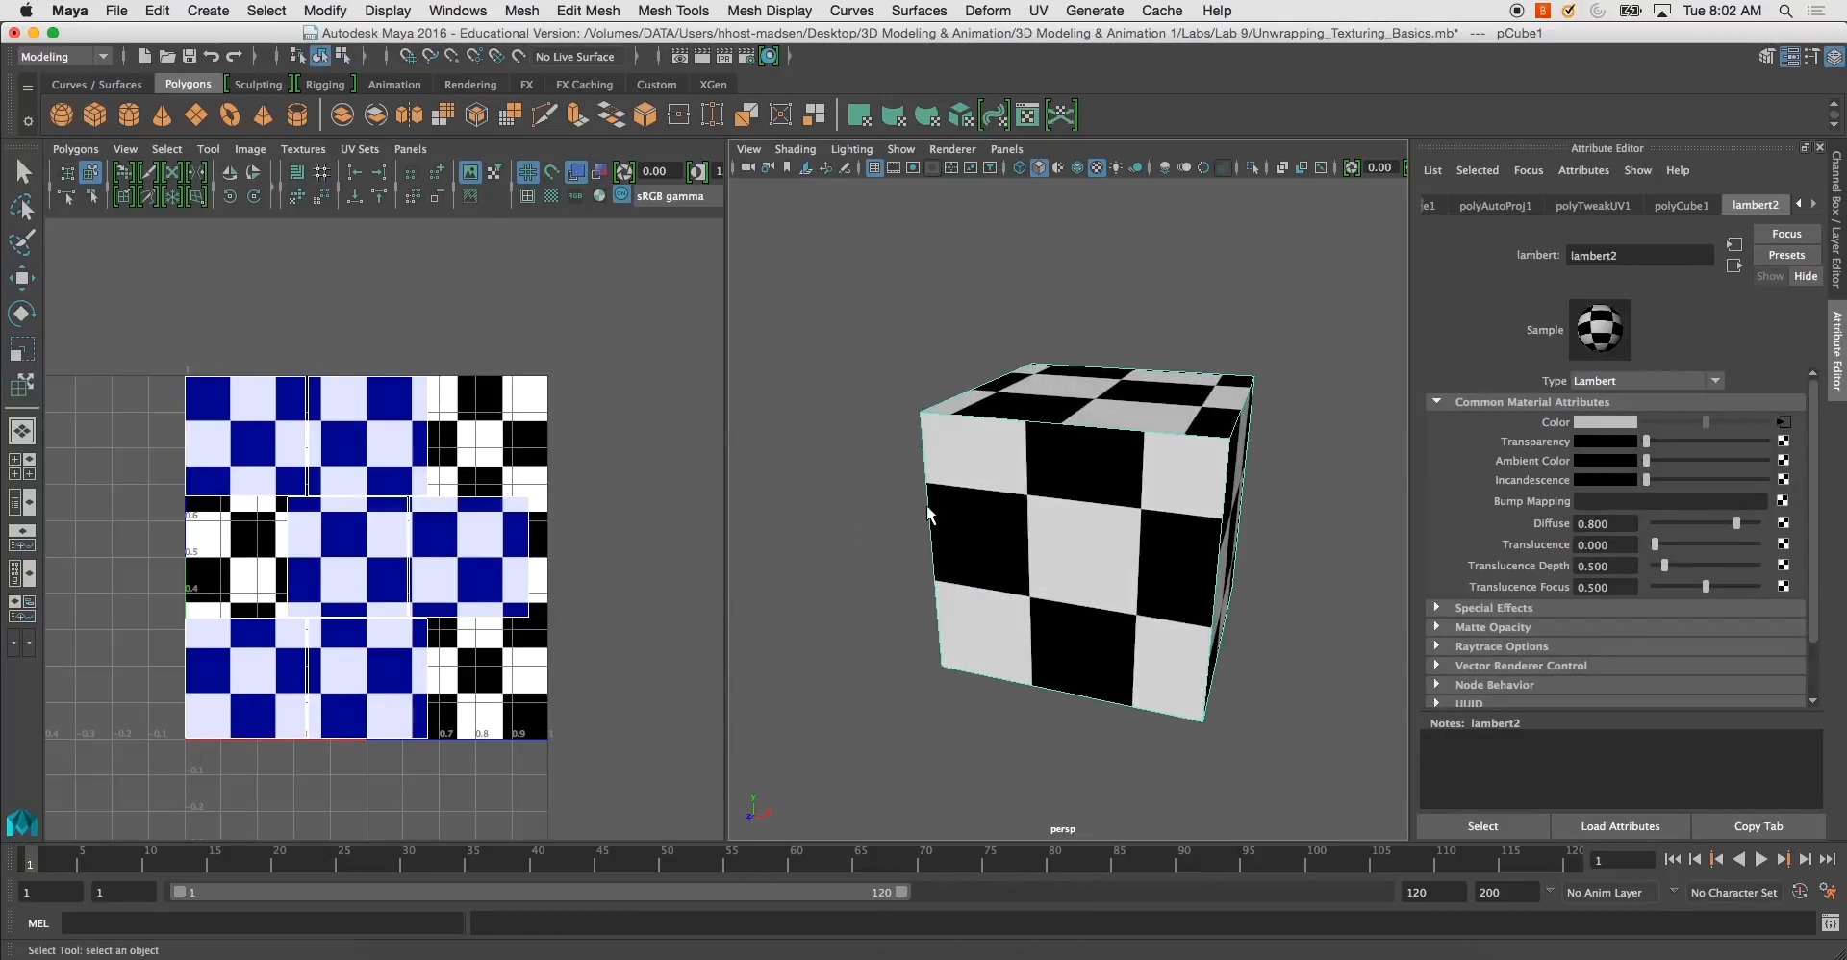
pyautogui.keyDown('alt'); pyautogui.moveTo(932, 517); pyautogui.dragTo(1026, 503, button='middle'); pyautogui.keyUp('alt')
pyautogui.keyDown('alt'); pyautogui.moveTo(1026, 502); pyautogui.dragTo(951, 492); pyautogui.keyUp('alt')
pyautogui.keyDown('alt'); pyautogui.moveTo(974, 494); pyautogui.dragTo(876, 505, button='middle'); pyautogui.keyUp('alt')
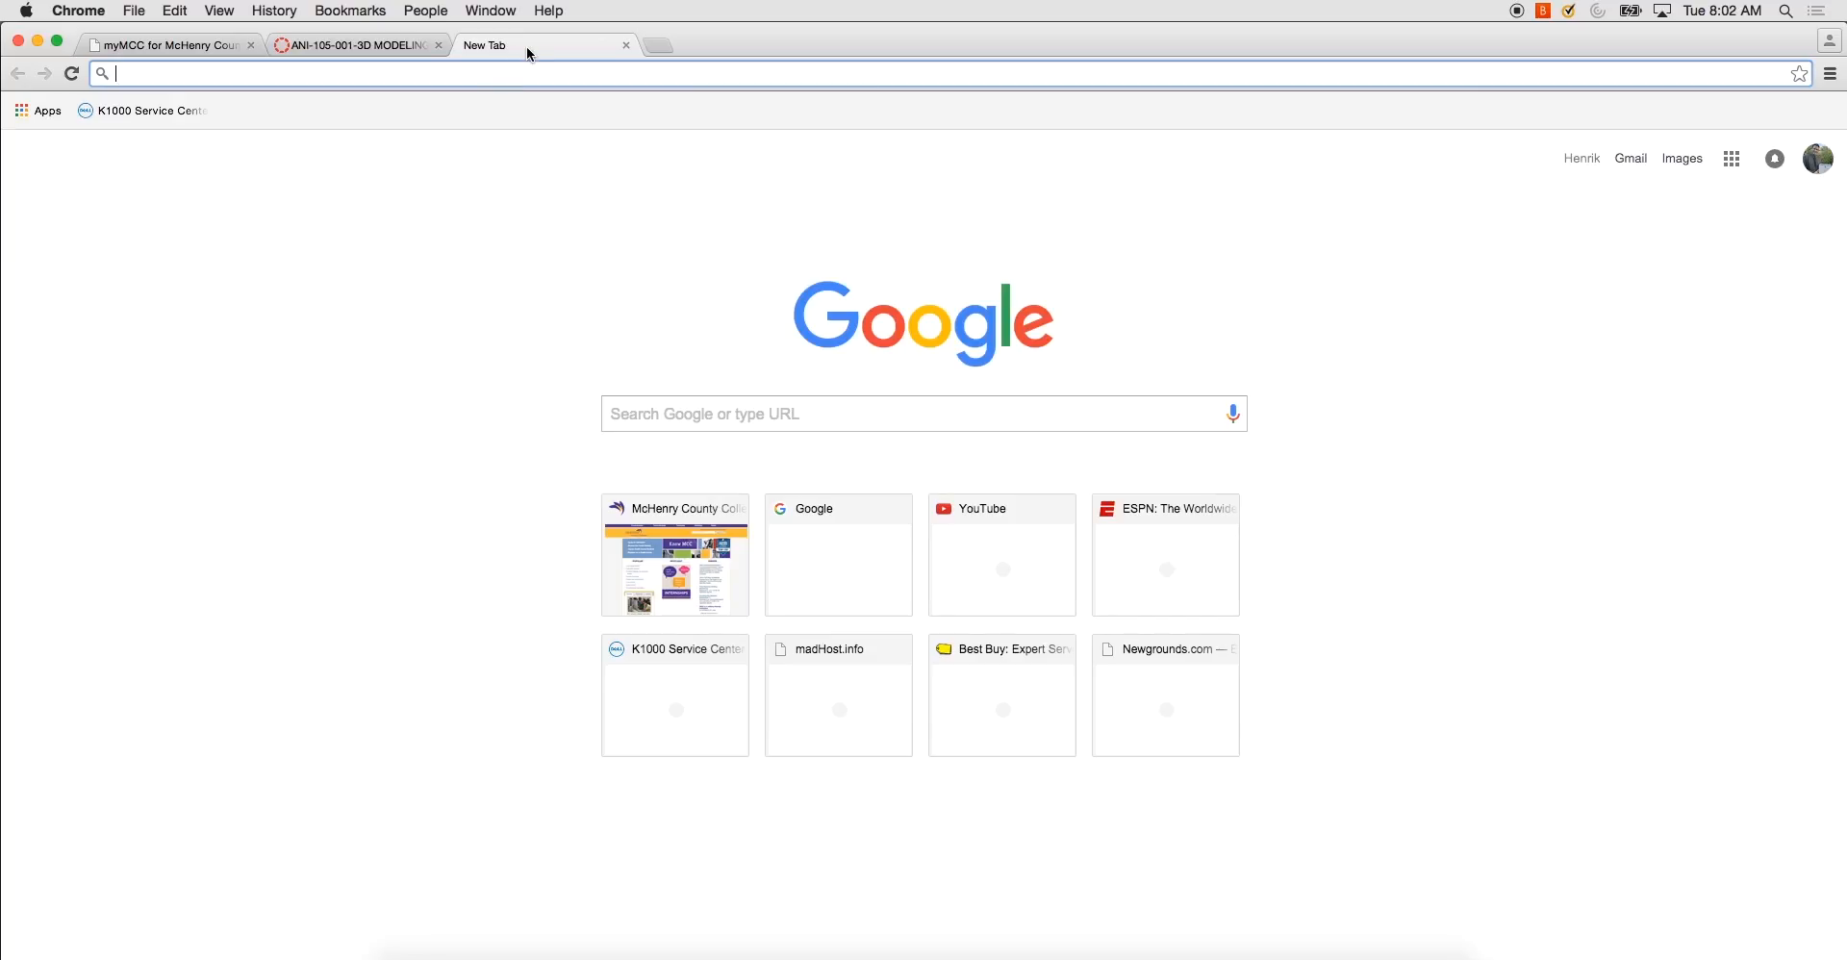
# Switch to Chrome, search Google for "crate texture" and open the image results
pyautogui.write('crate texture')
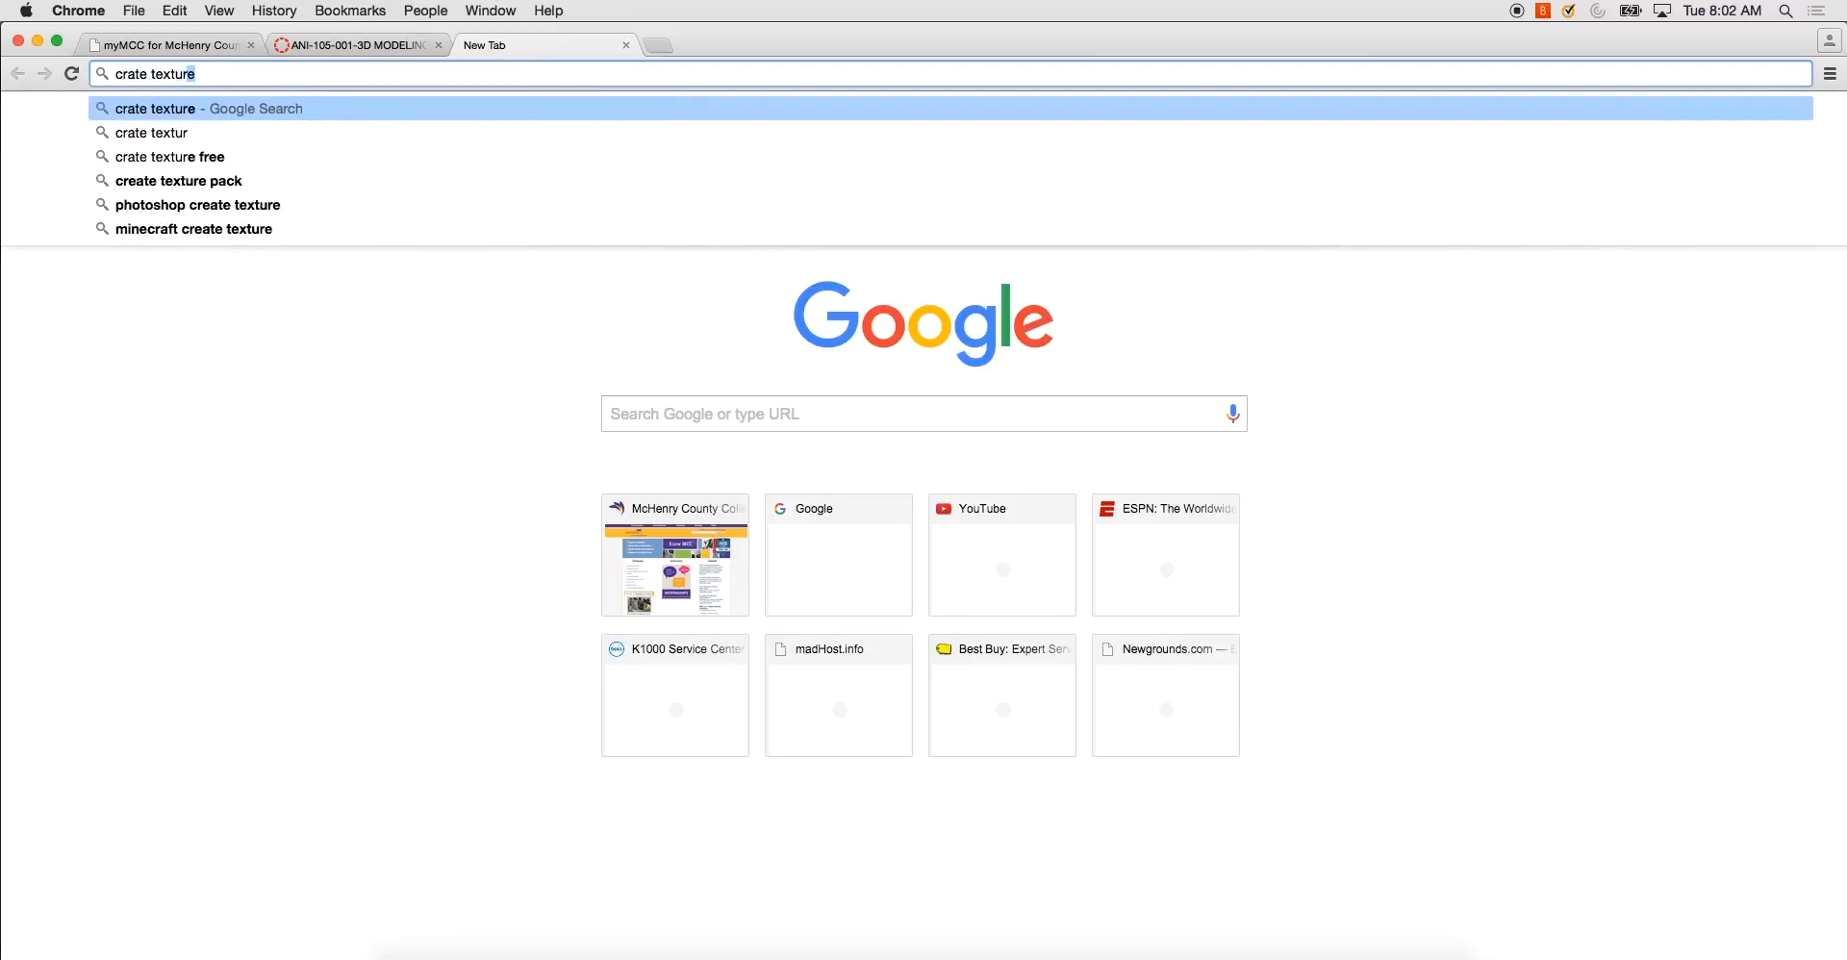
pyautogui.press('Return')
pyautogui.click(196, 331)
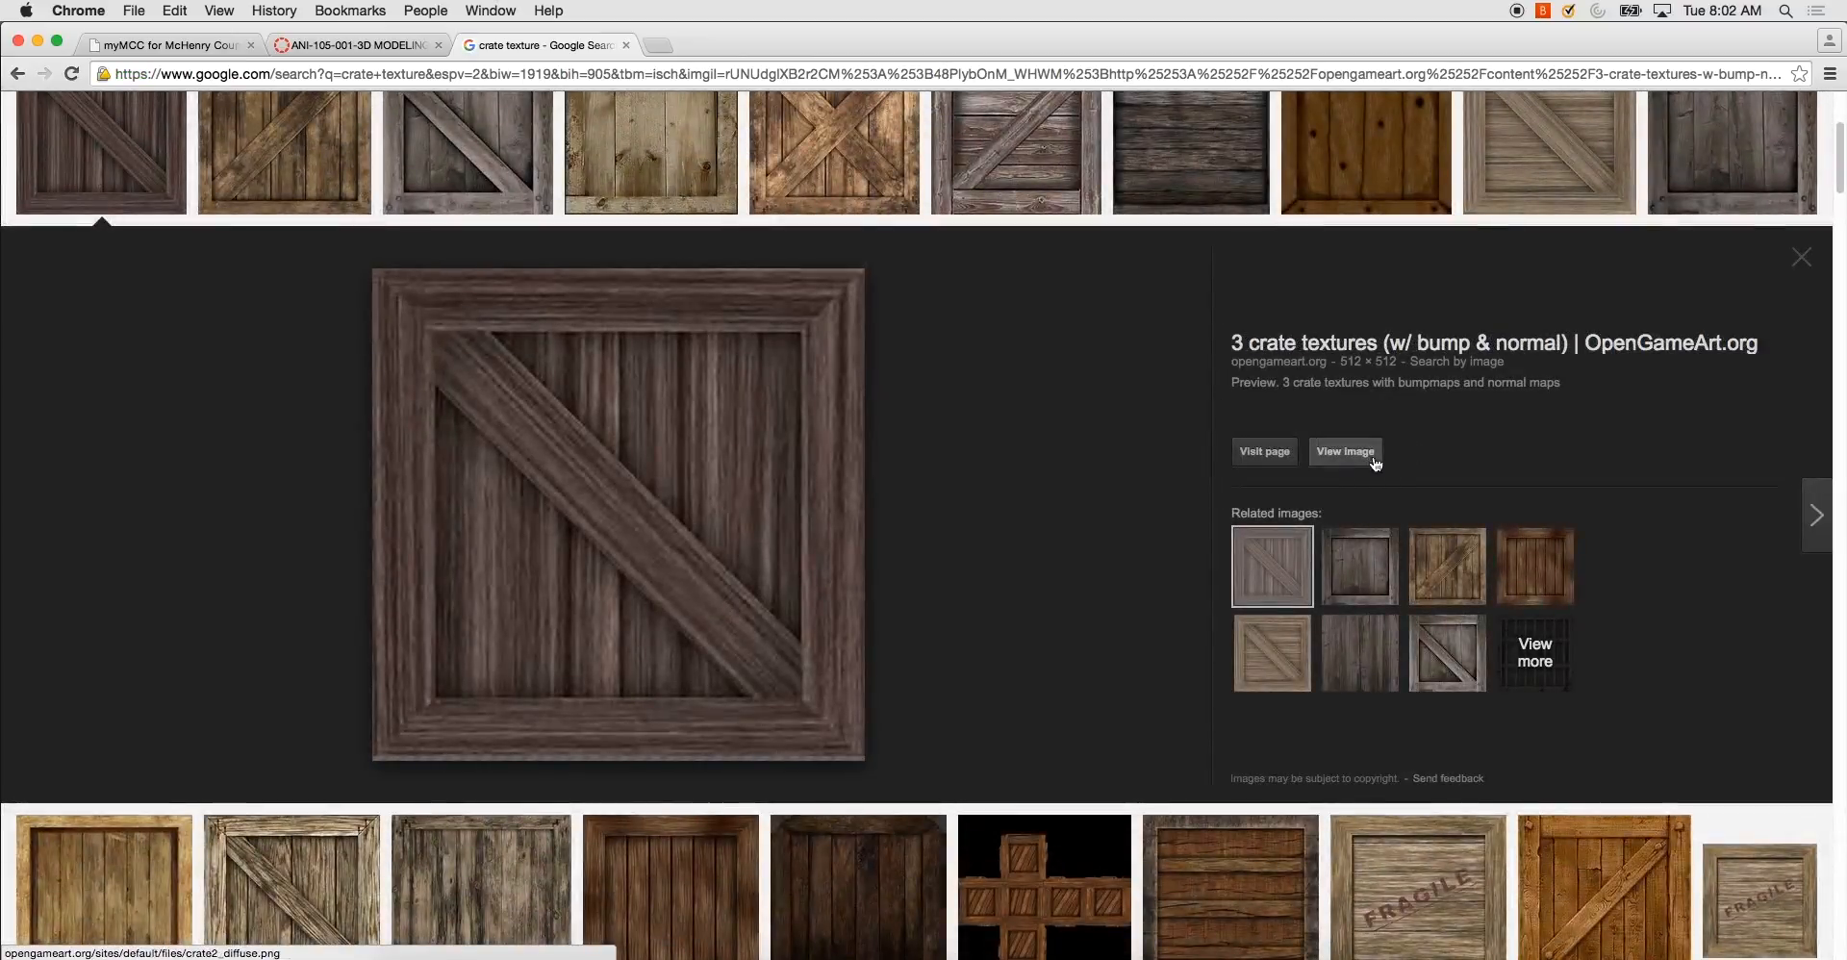
# Filter the crate texture image results to the Large size
pyautogui.scroll(4, 922, 423)
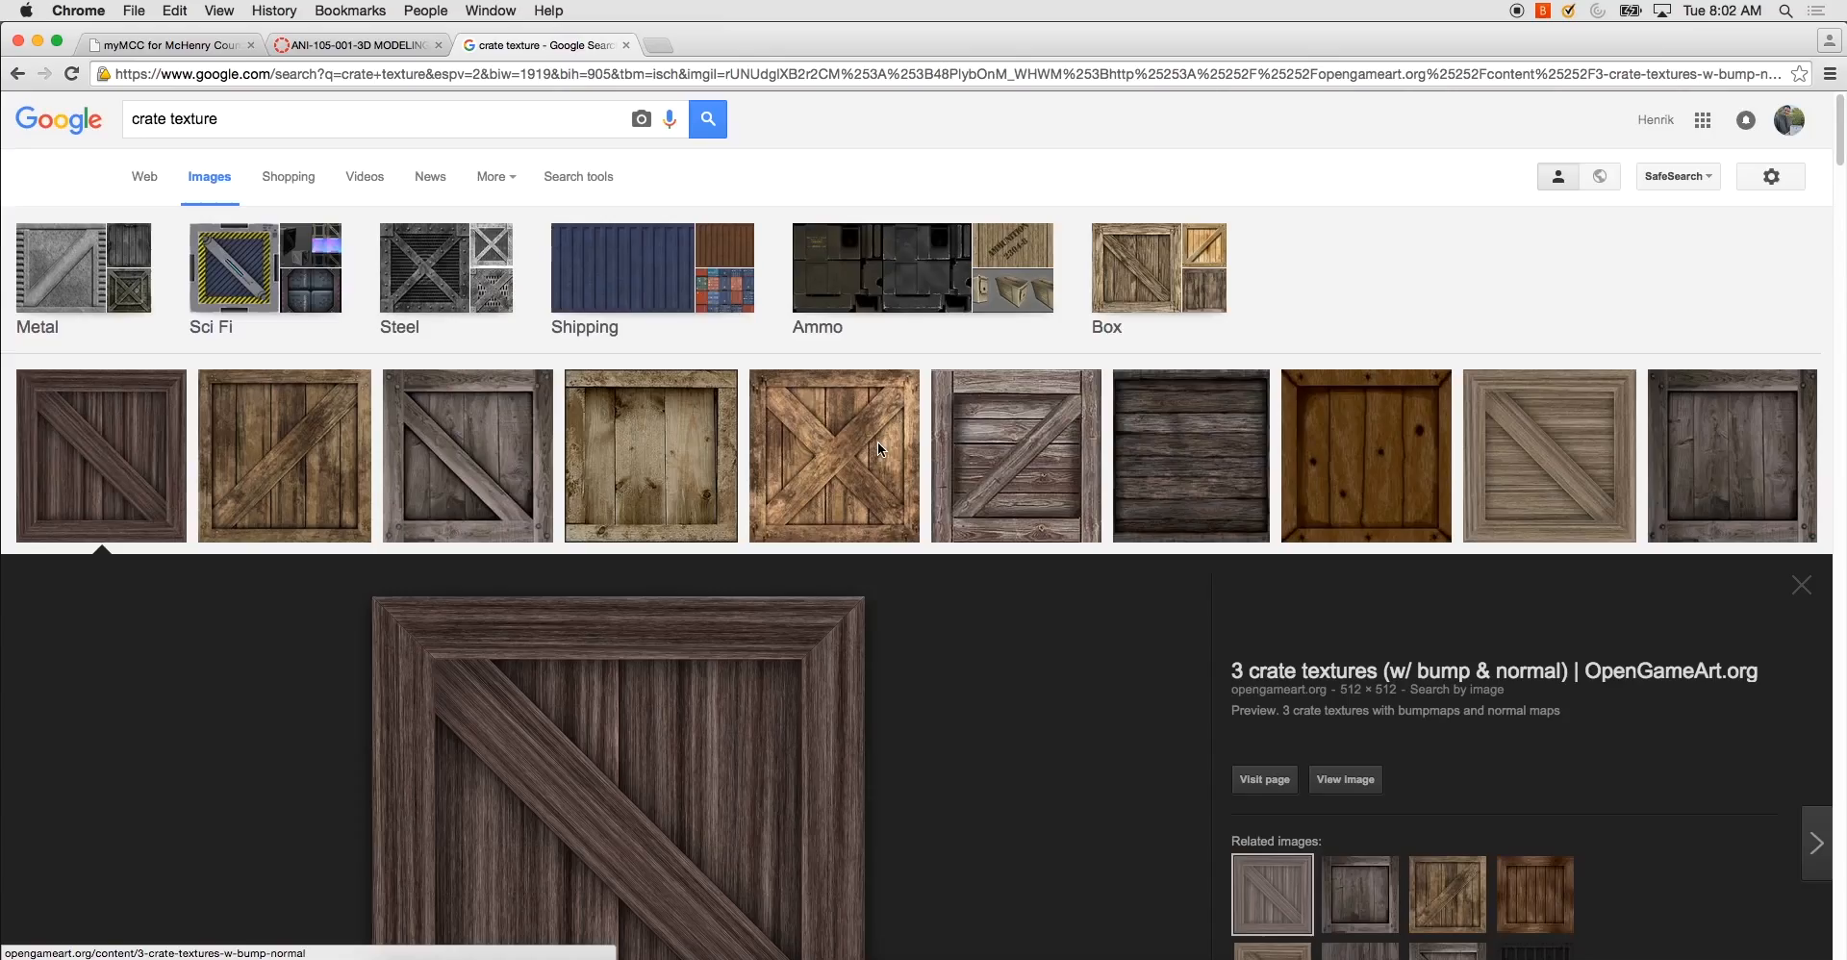
pyautogui.click(596, 179)
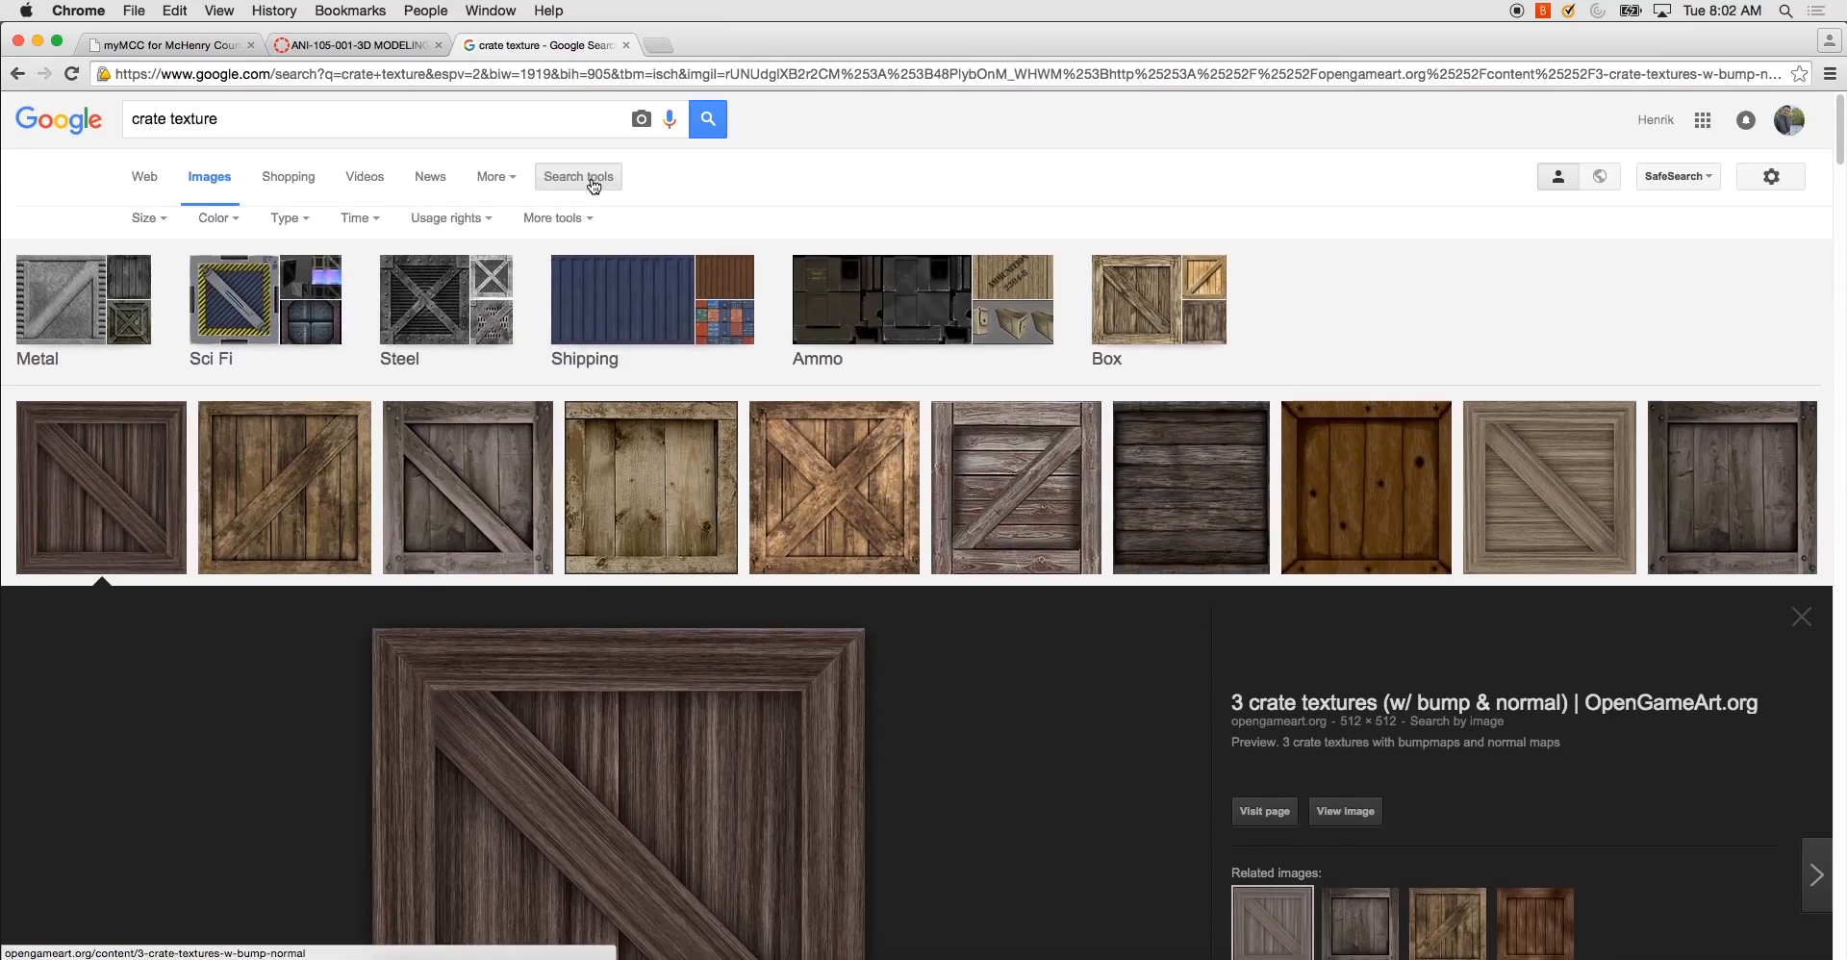
pyautogui.click(148, 229)
pyautogui.click(154, 287)
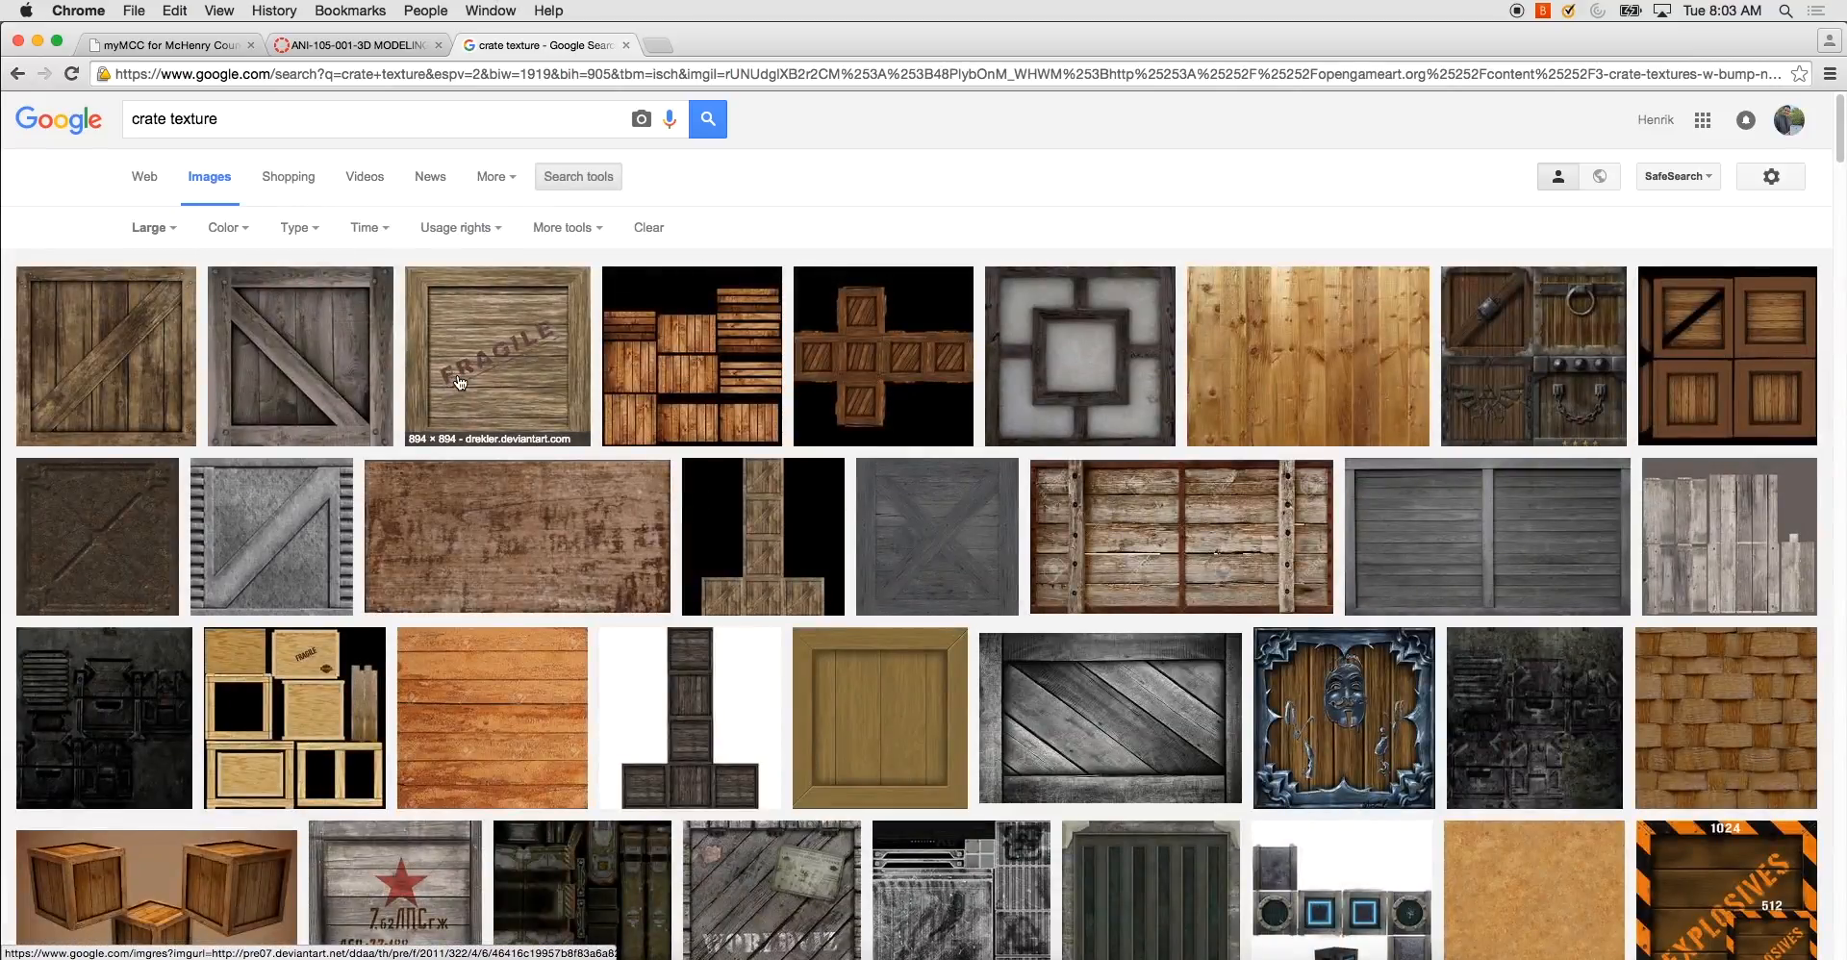
# Download the 1024 × 1024 wood crate image from grabcad.com as crate001.jpg
pyautogui.click(111, 404)
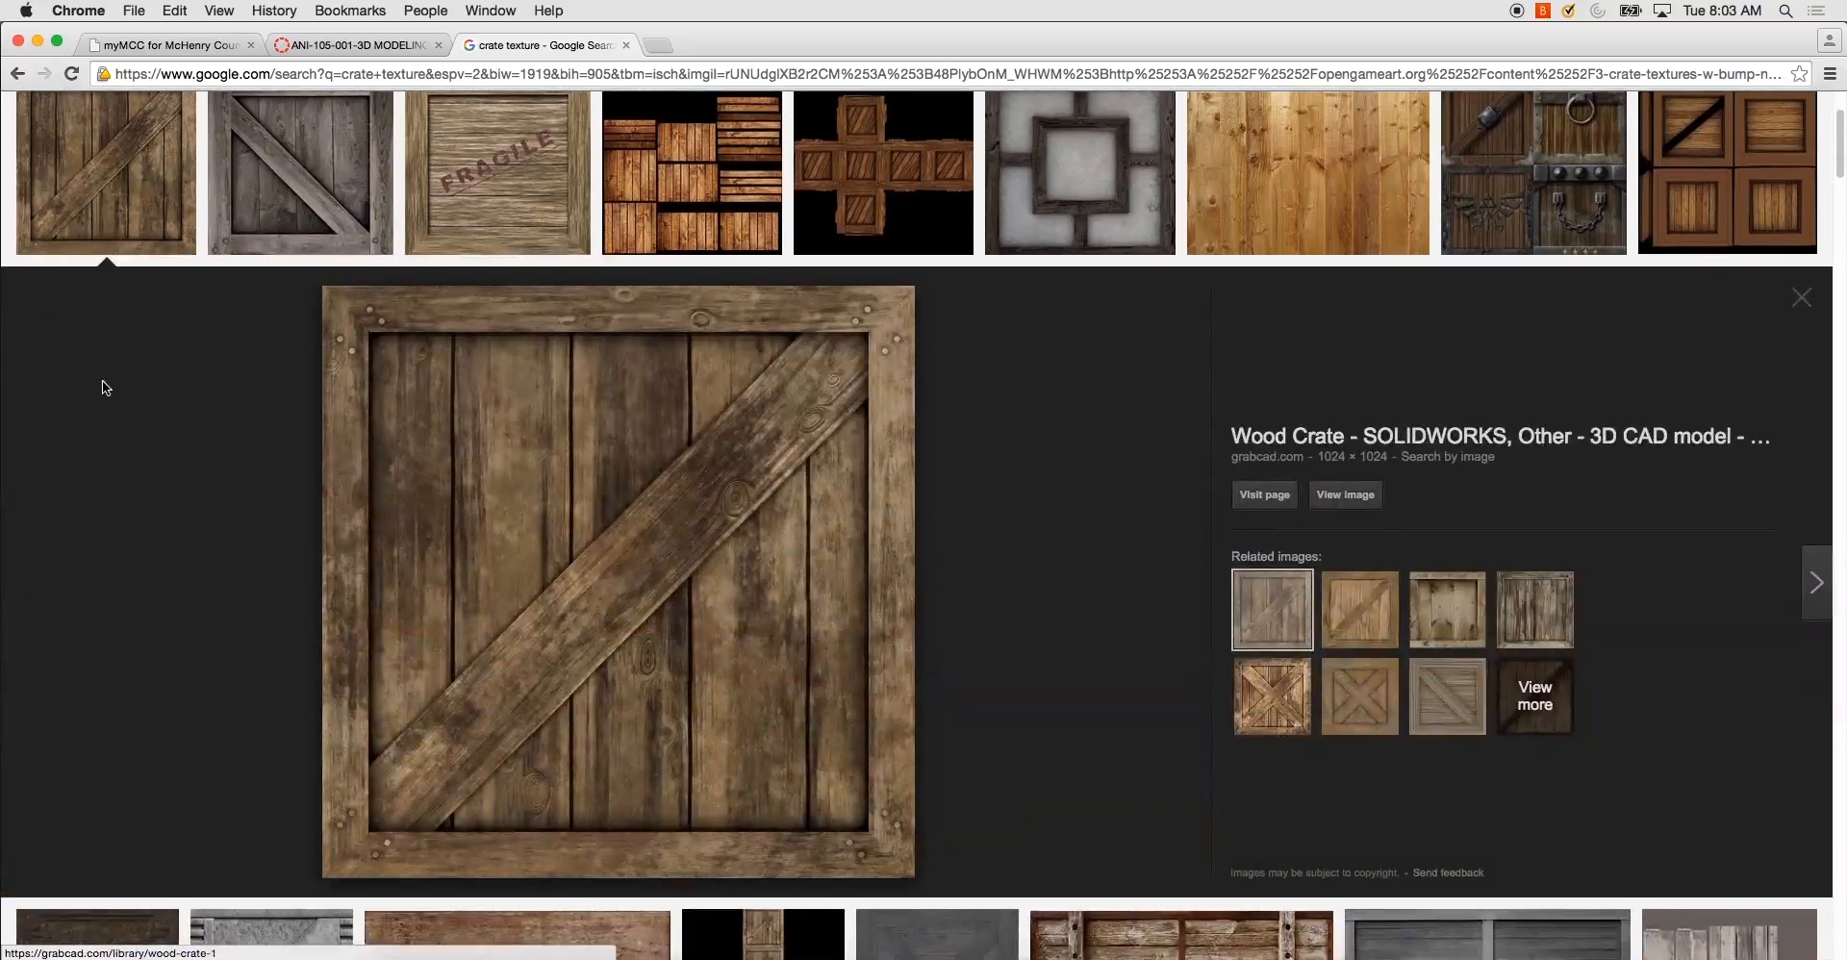
pyautogui.rightClick(1354, 500)
pyautogui.click(1329, 501)
pyautogui.keyDown('alt'); pyautogui.click(1330, 502); pyautogui.keyUp('alt')
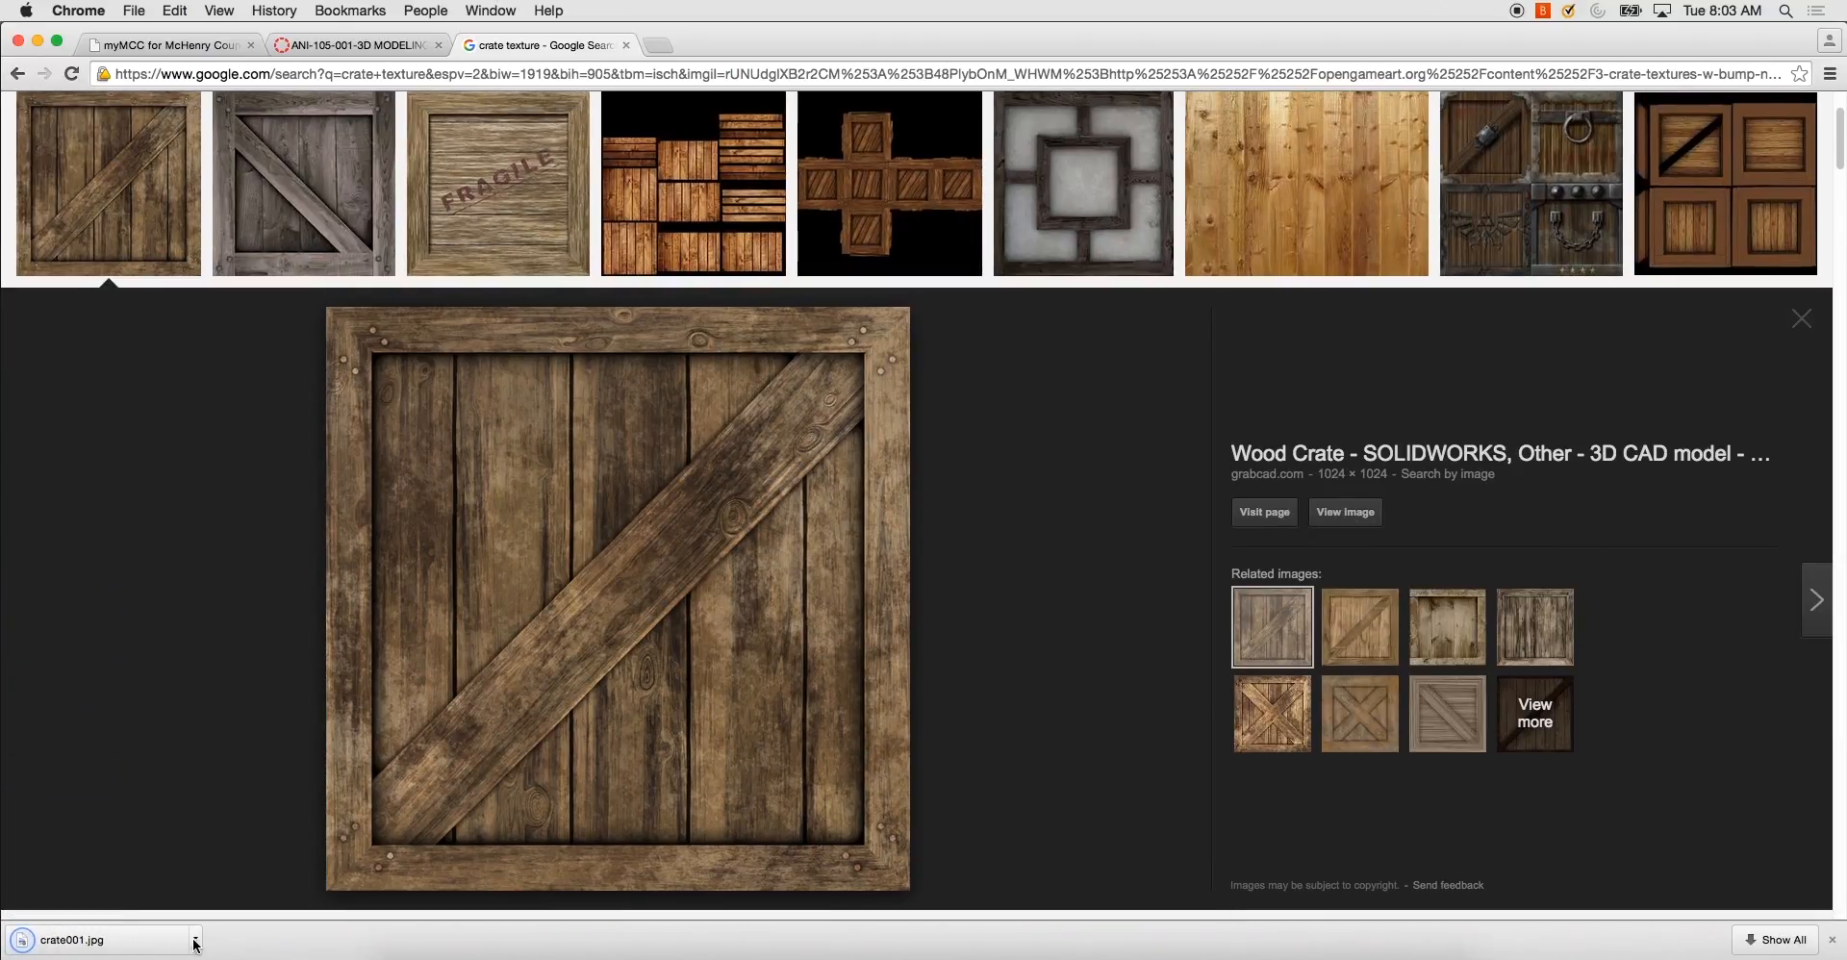
pyautogui.click(196, 939)
pyautogui.click(222, 910)
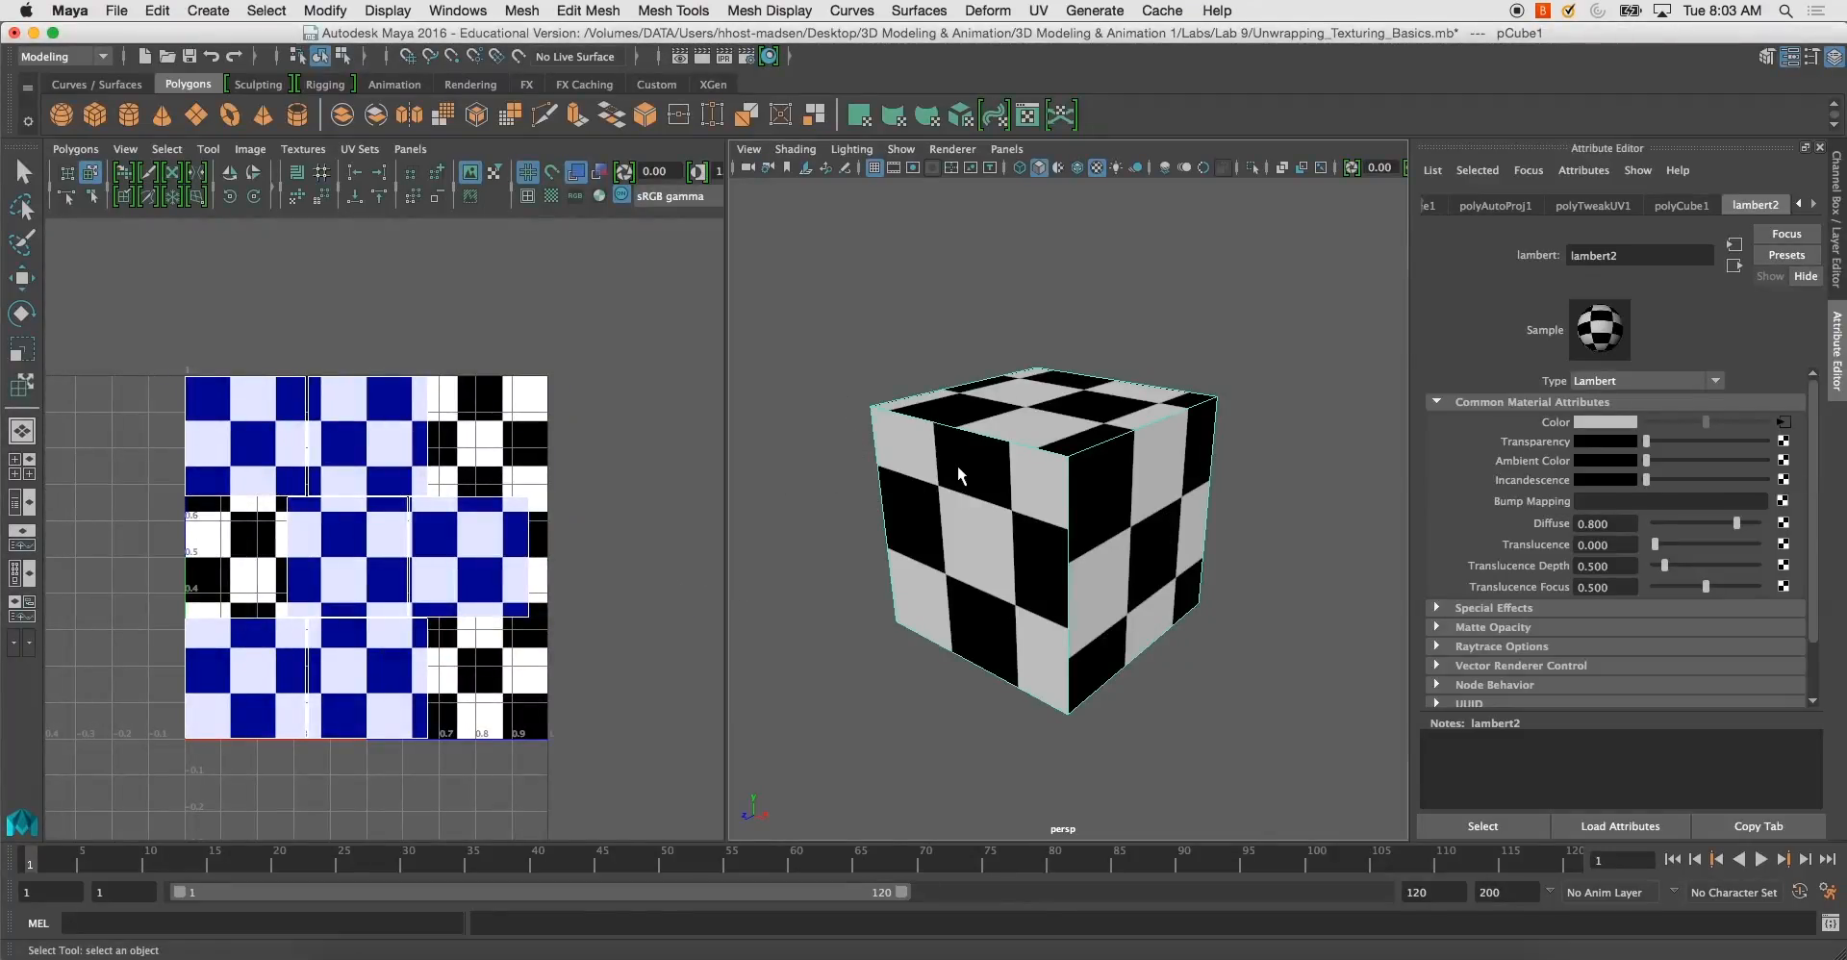
# Switch back to Maya and select all of the cube's UV shells with the Move UV Shell tool
pyautogui.moveTo(956, 465); pyautogui.dragTo(887, 484, button='right')
pyautogui.moveTo(110, 284); pyautogui.dragTo(683, 833)
pyautogui.press('super+z')
pyautogui.click(90, 178)
pyautogui.moveTo(132, 297); pyautogui.dragTo(598, 754)
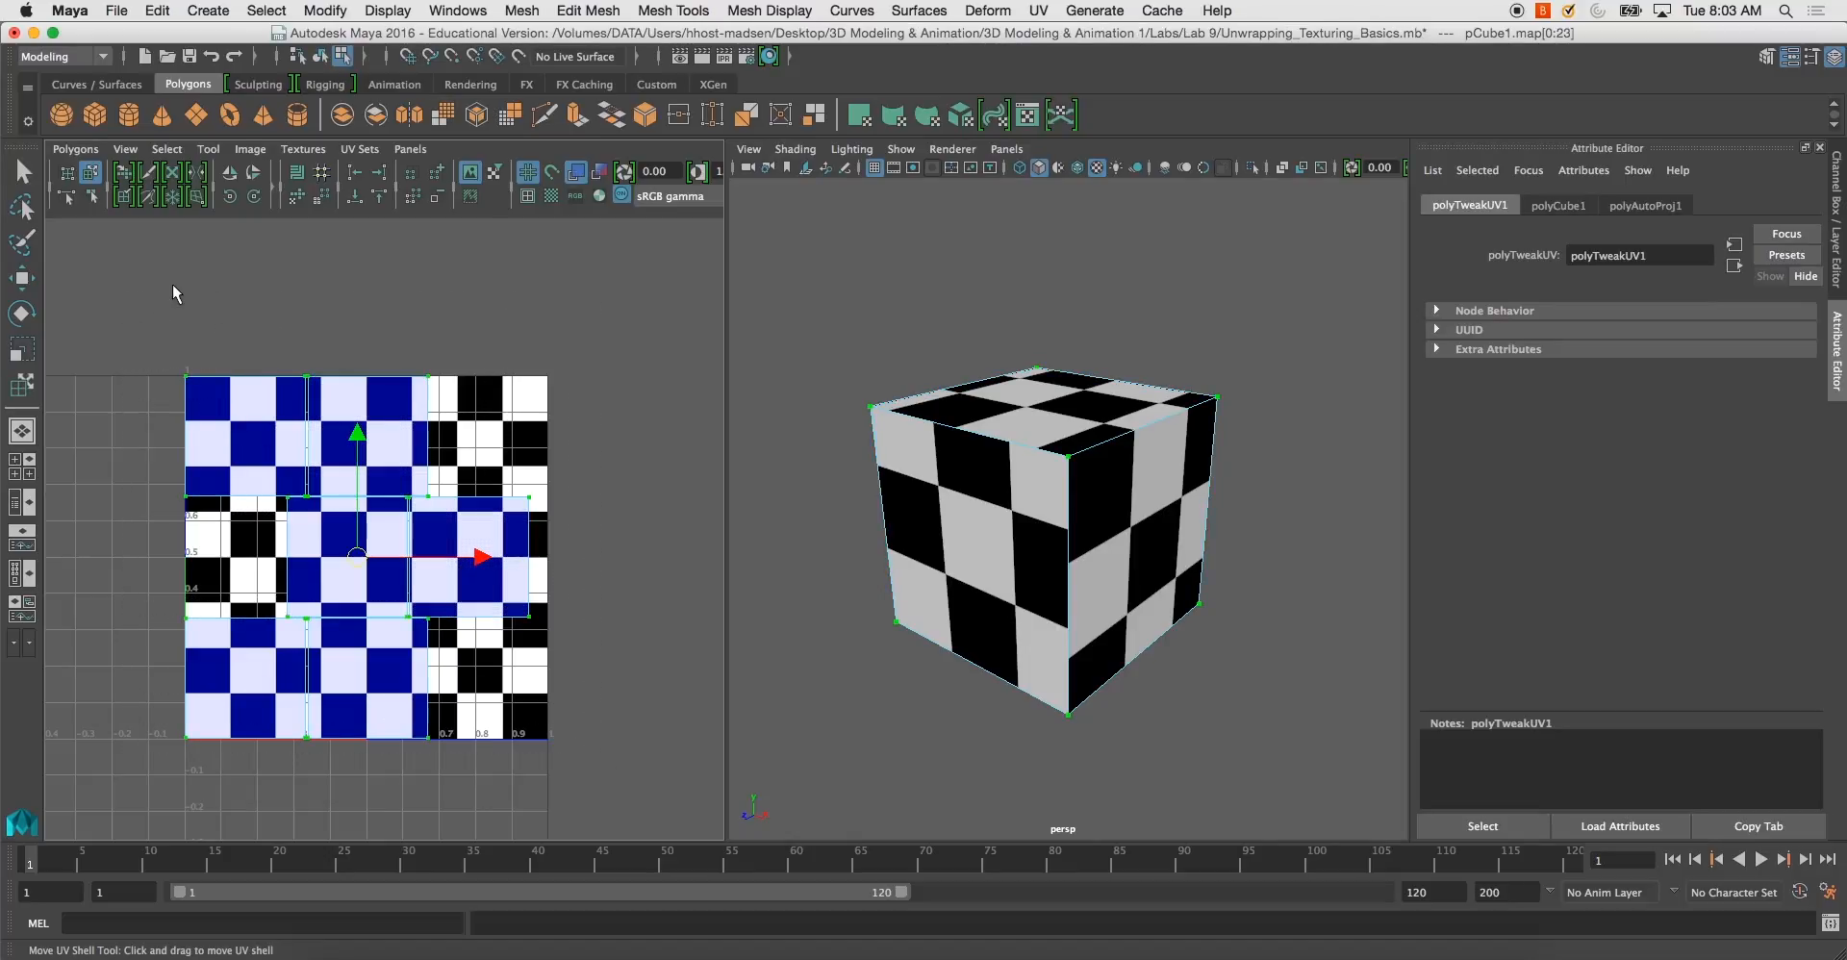
# Start a UV Snapshot and browse from the Desktop to 3D Modeling & Animation/3D Modeling & Animation 1/Labs/Lab 9 as its save folder
pyautogui.click(75, 149)
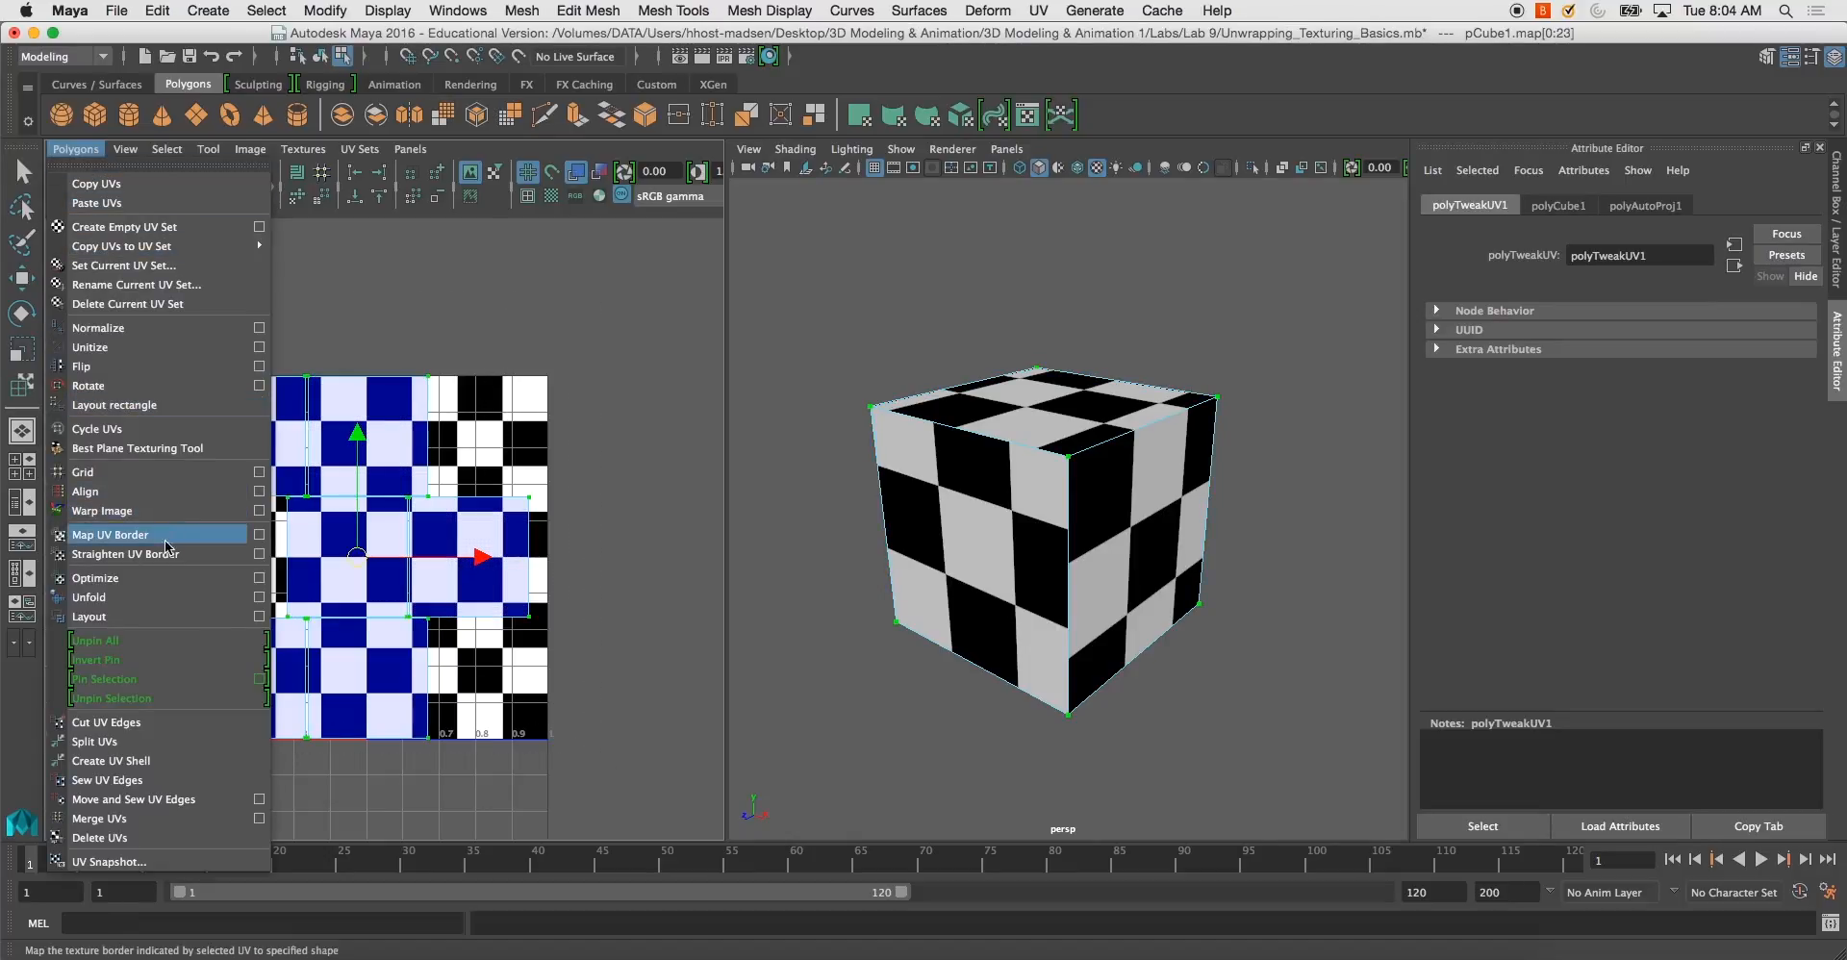
pyautogui.click(200, 861)
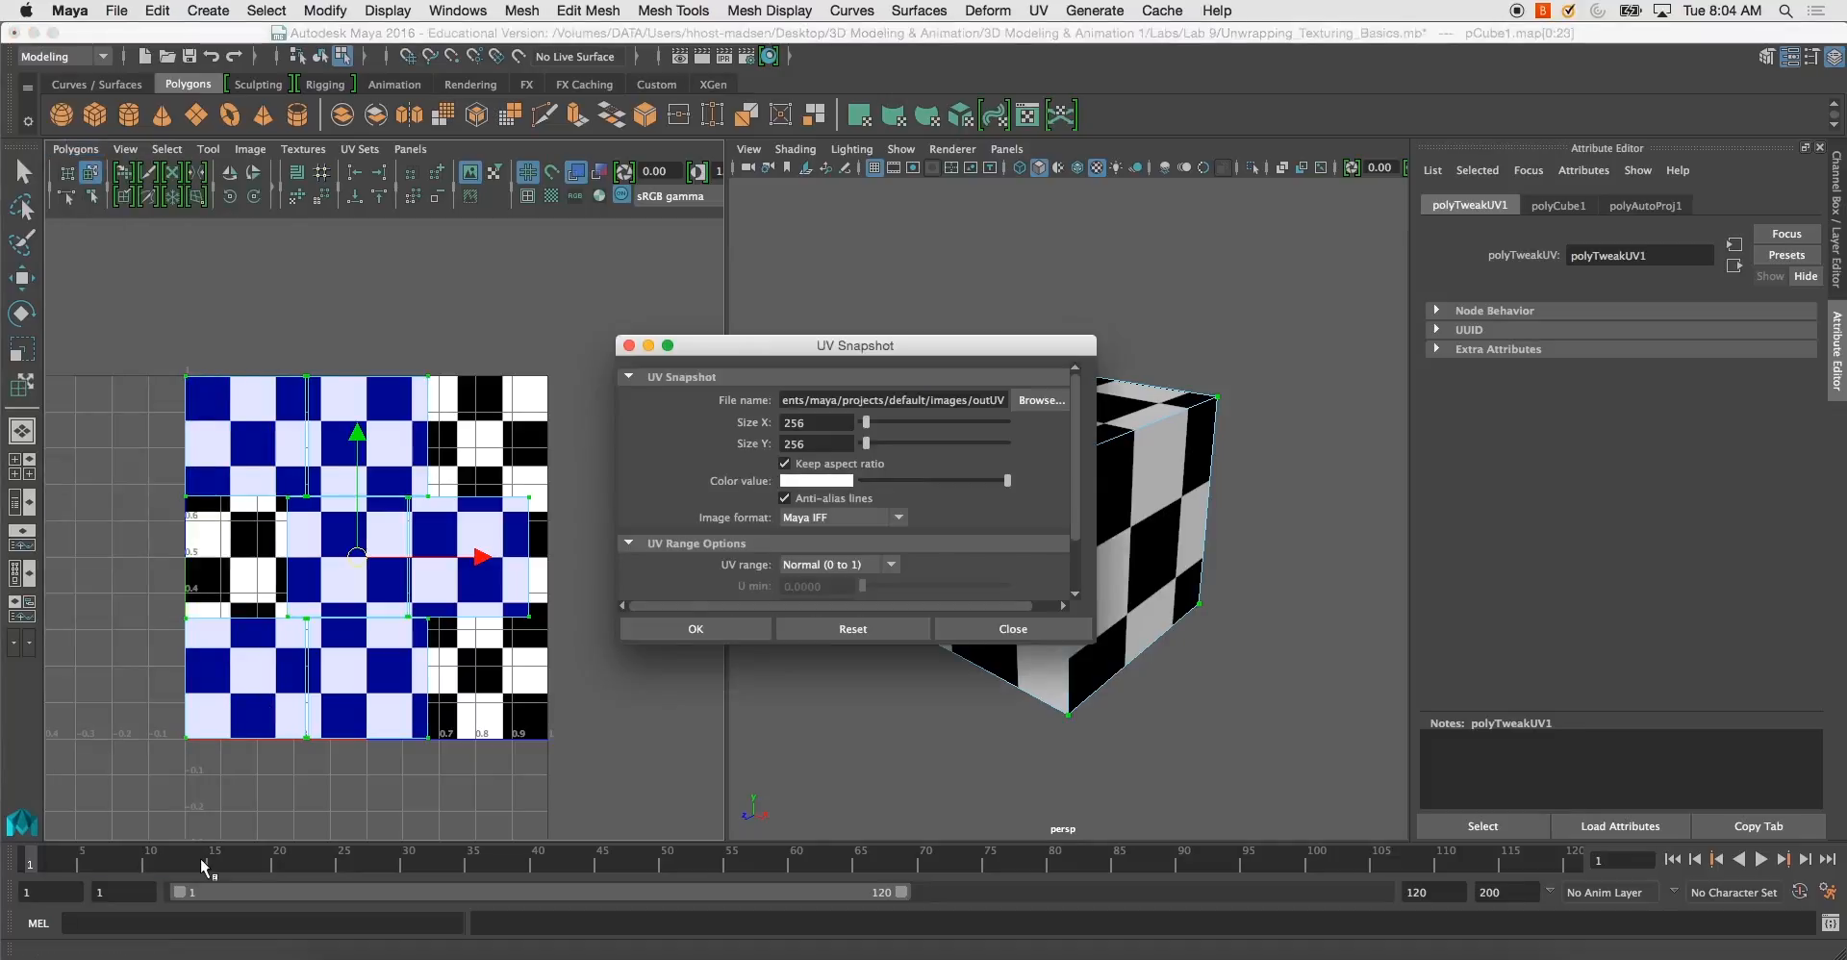
pyautogui.click(1035, 400)
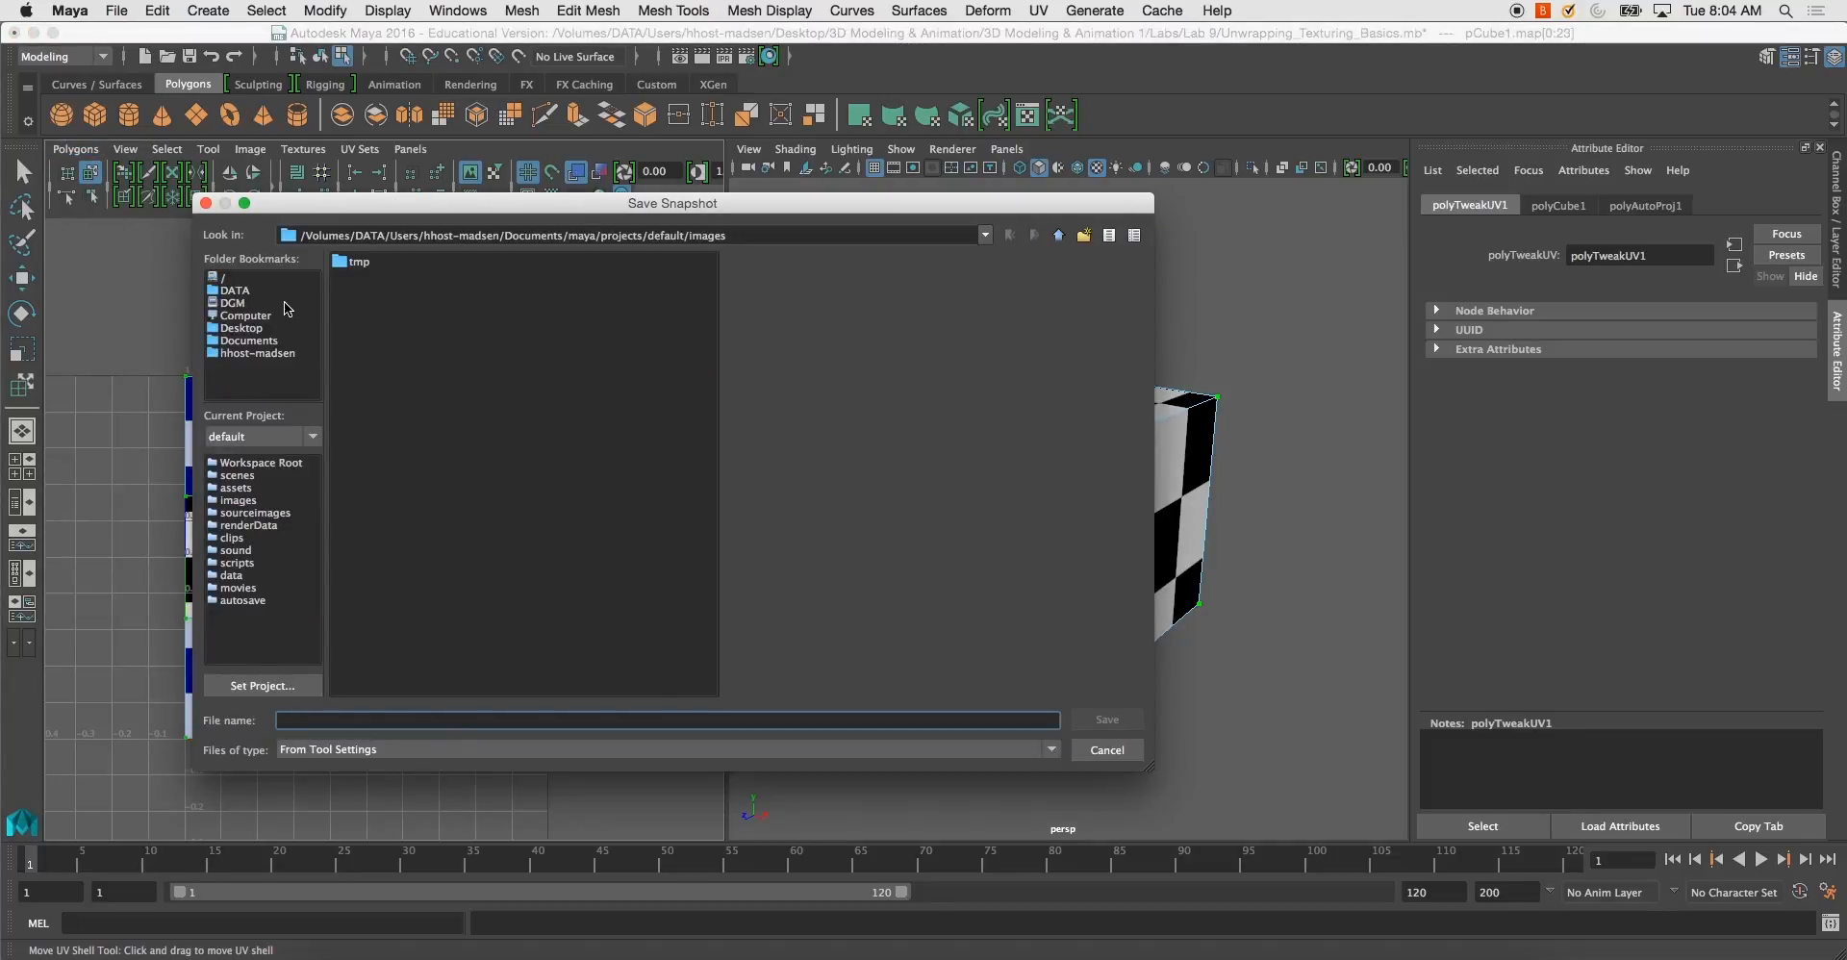
pyautogui.click(246, 327)
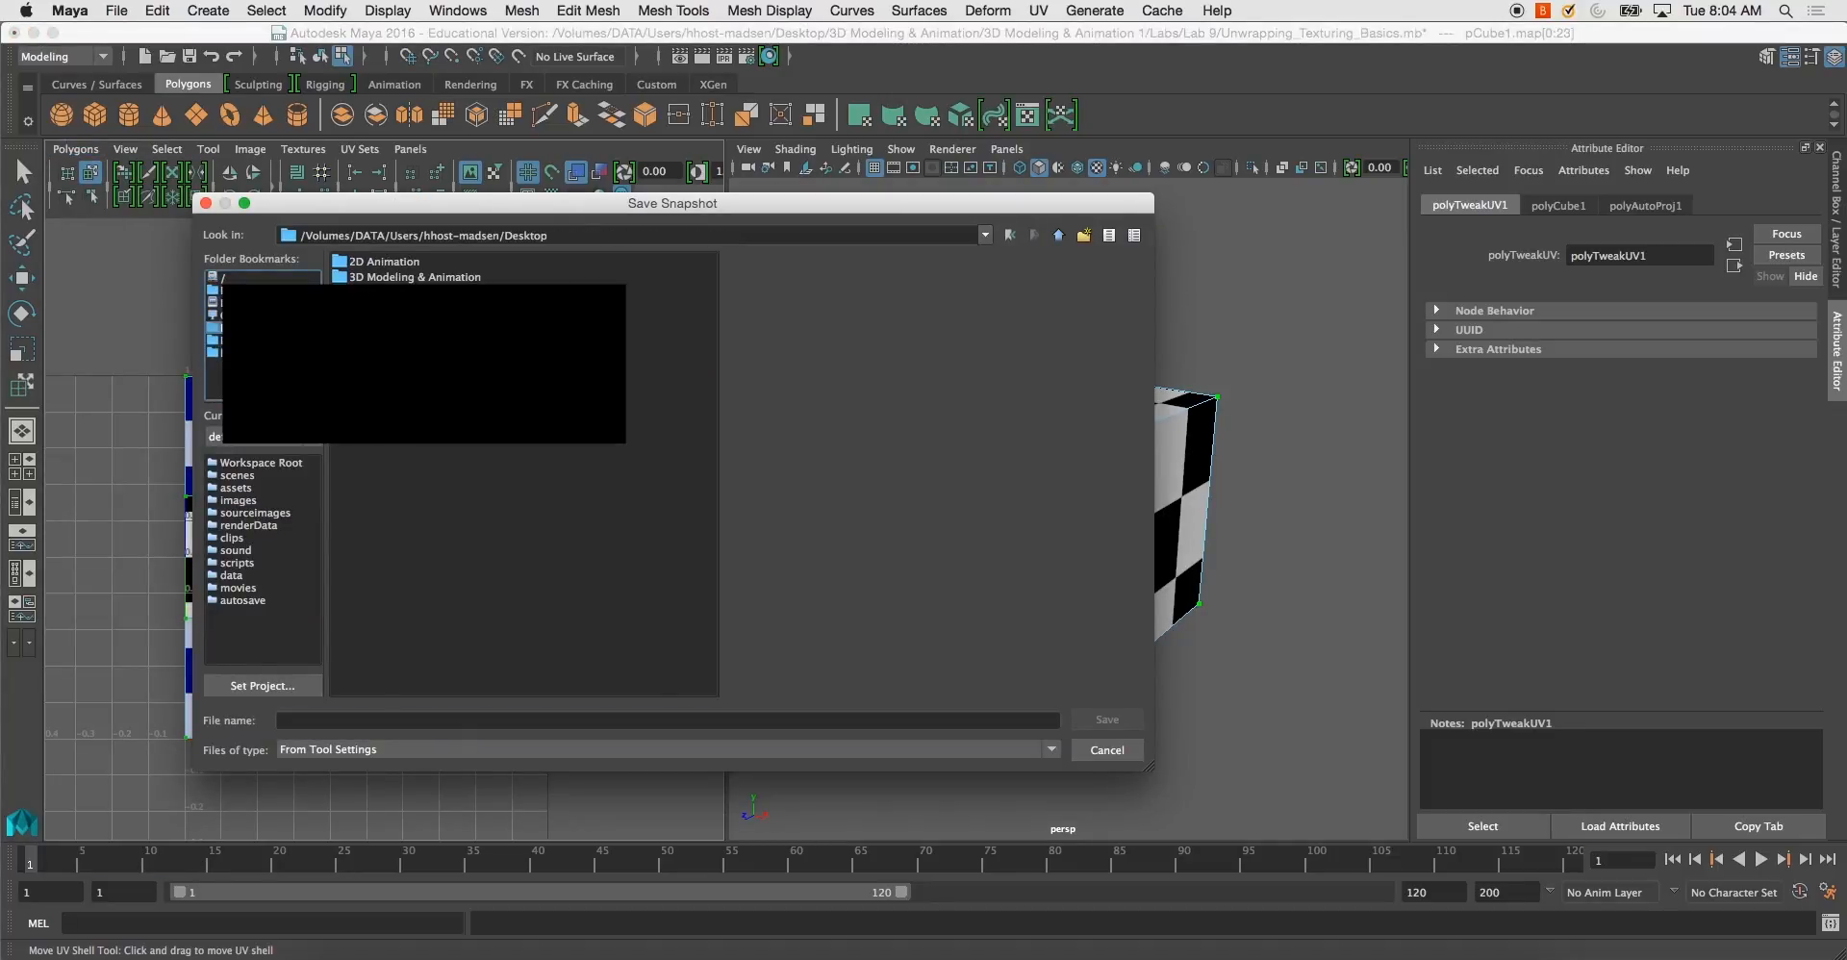
pyautogui.click(451, 277)
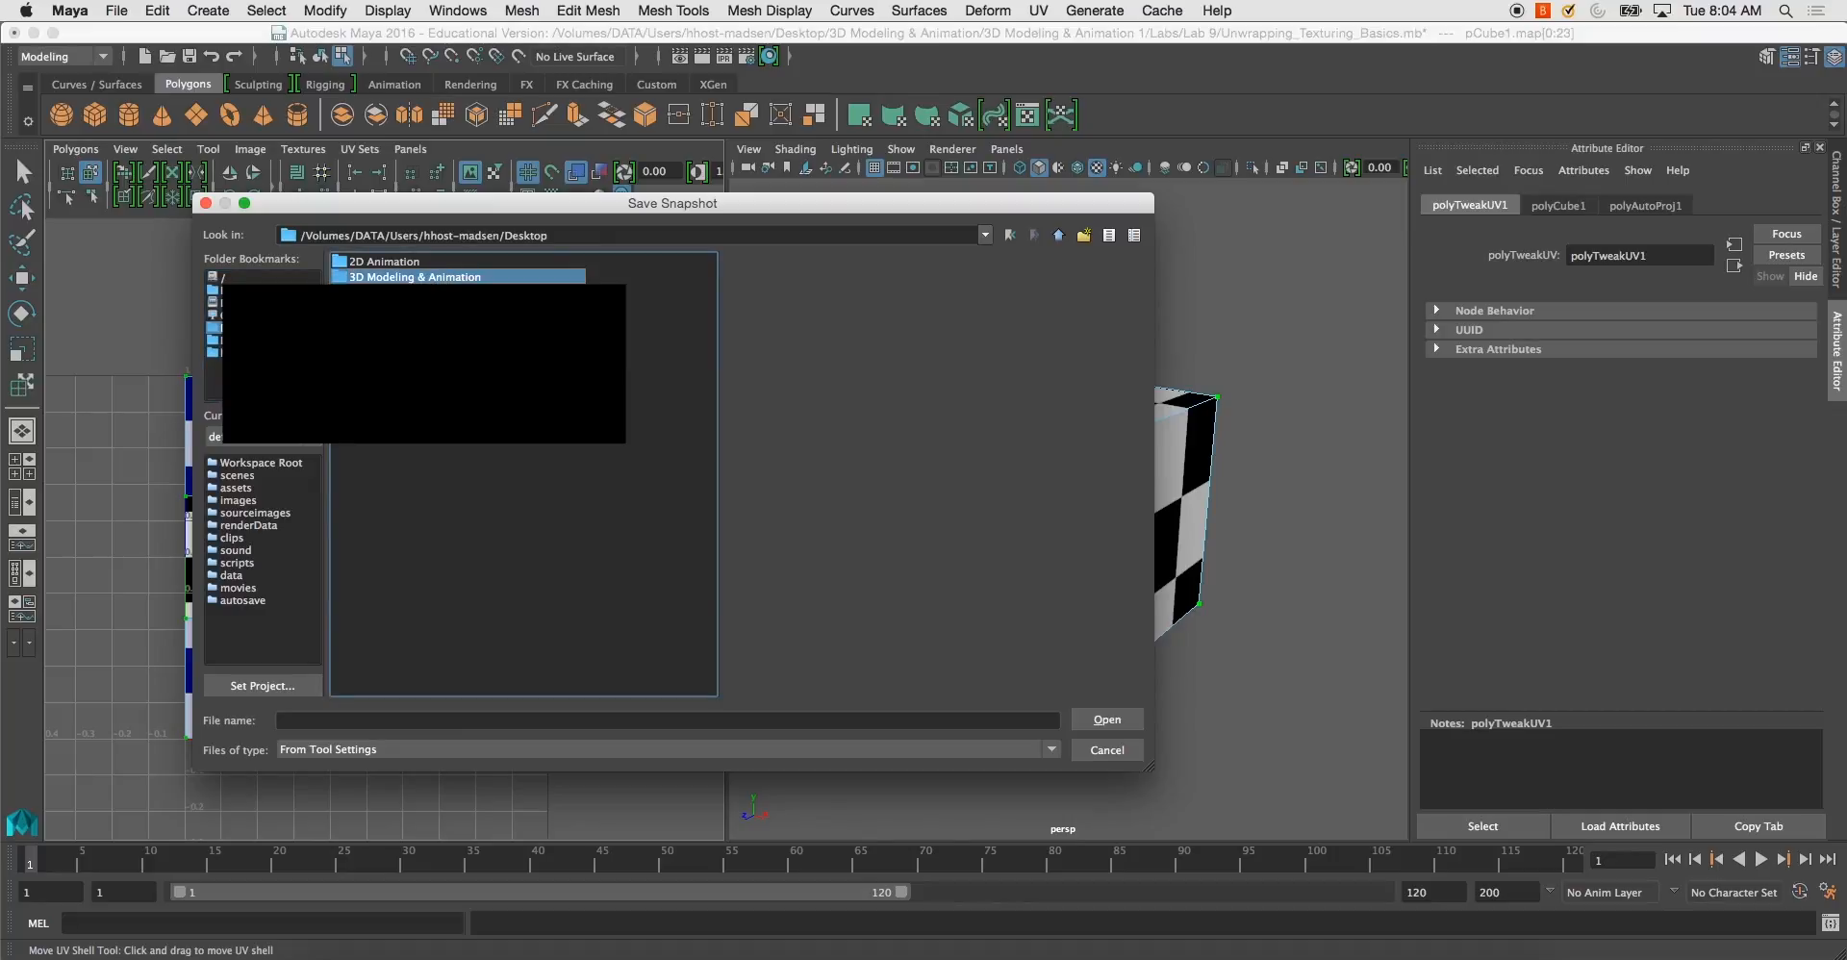
pyautogui.doubleClick(443, 278)
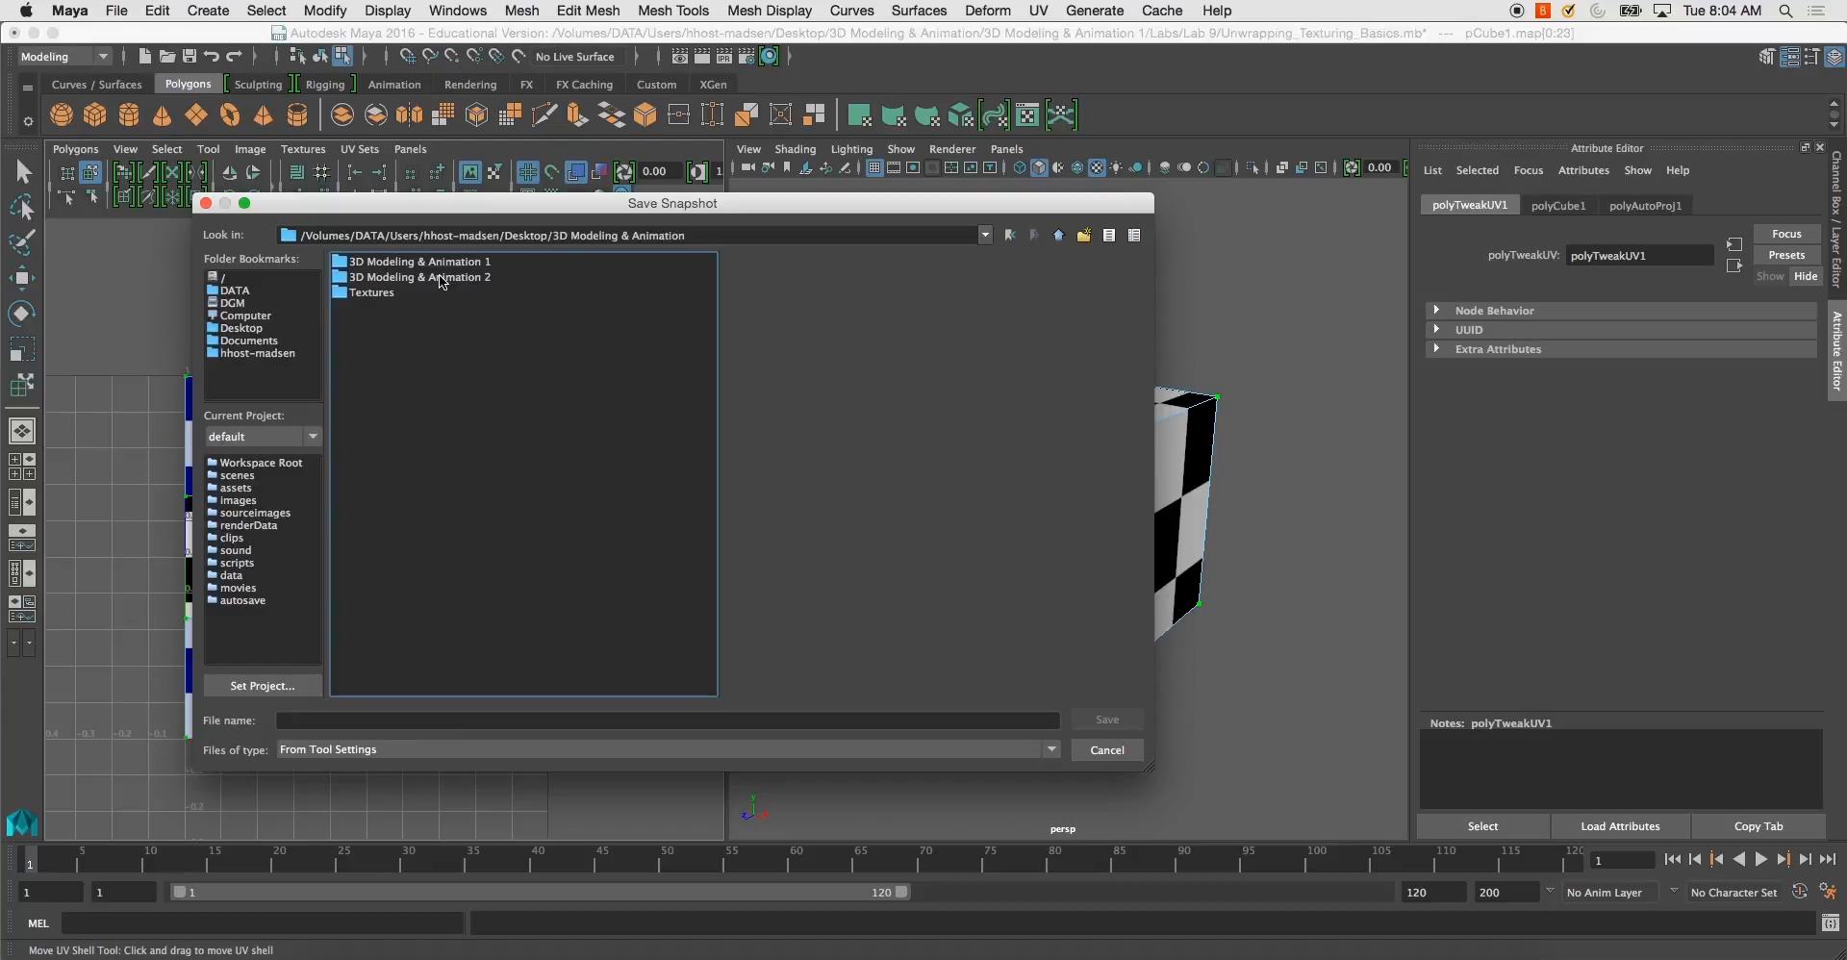
pyautogui.doubleClick(433, 267)
pyautogui.doubleClick(352, 263)
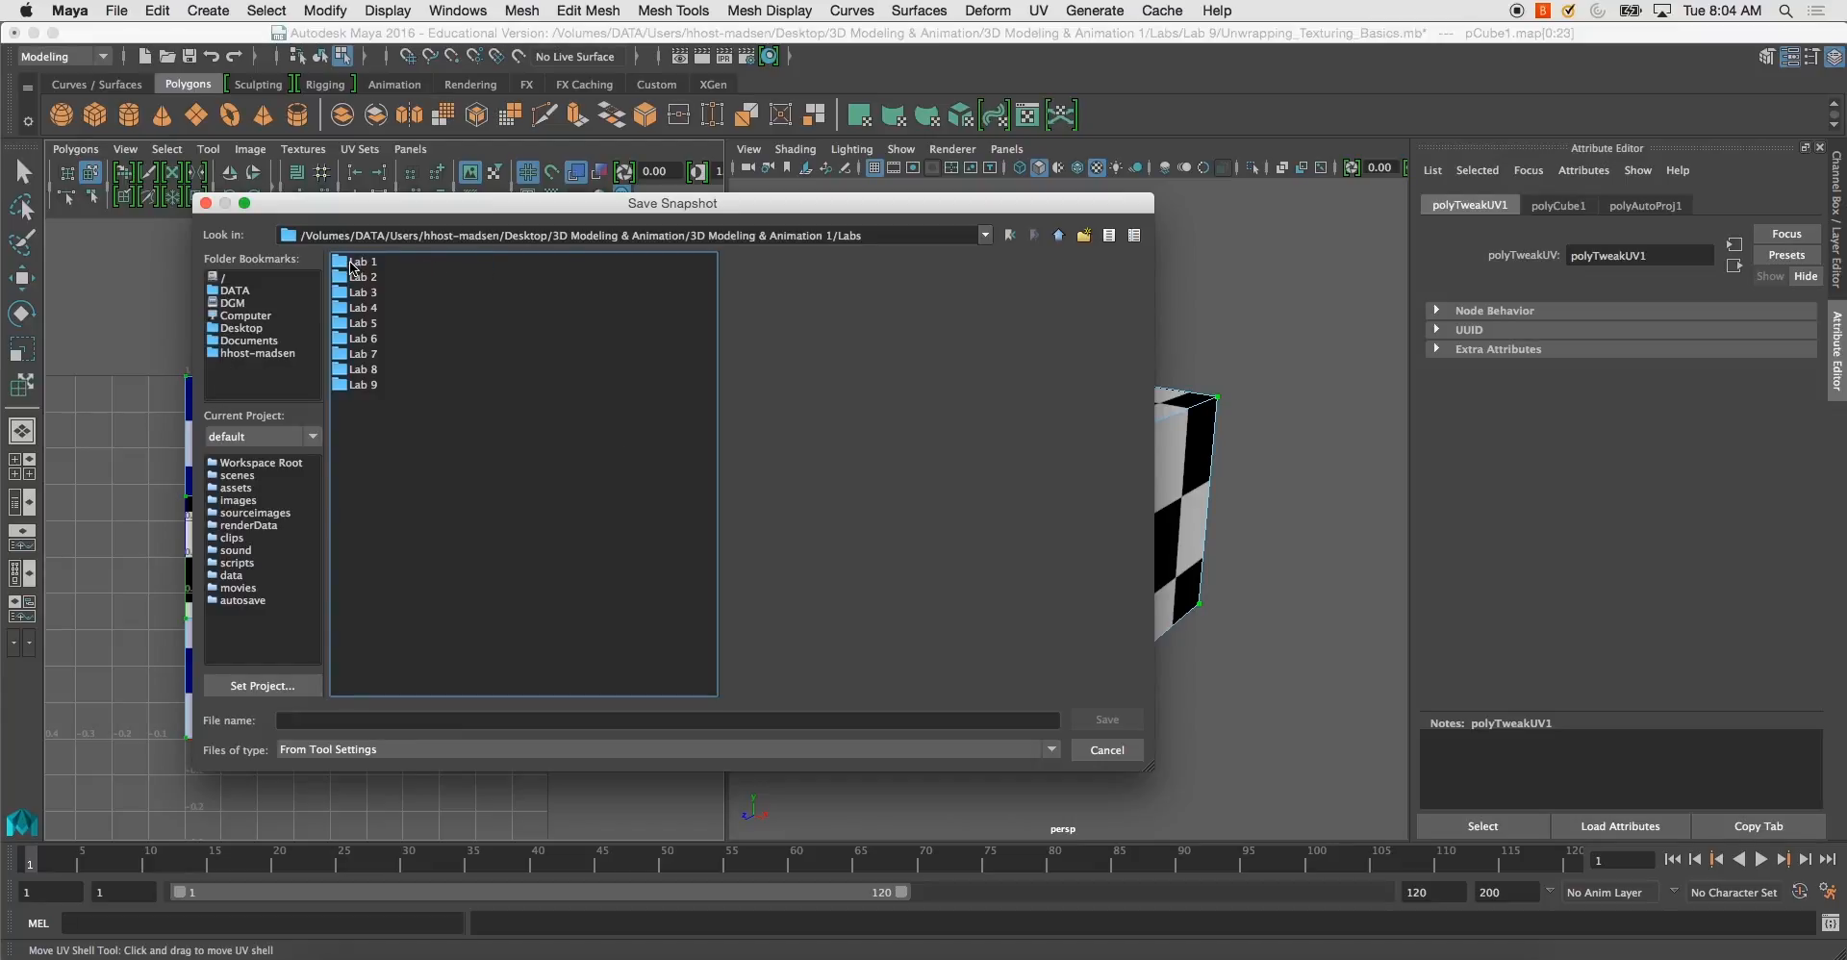
pyautogui.doubleClick(364, 385)
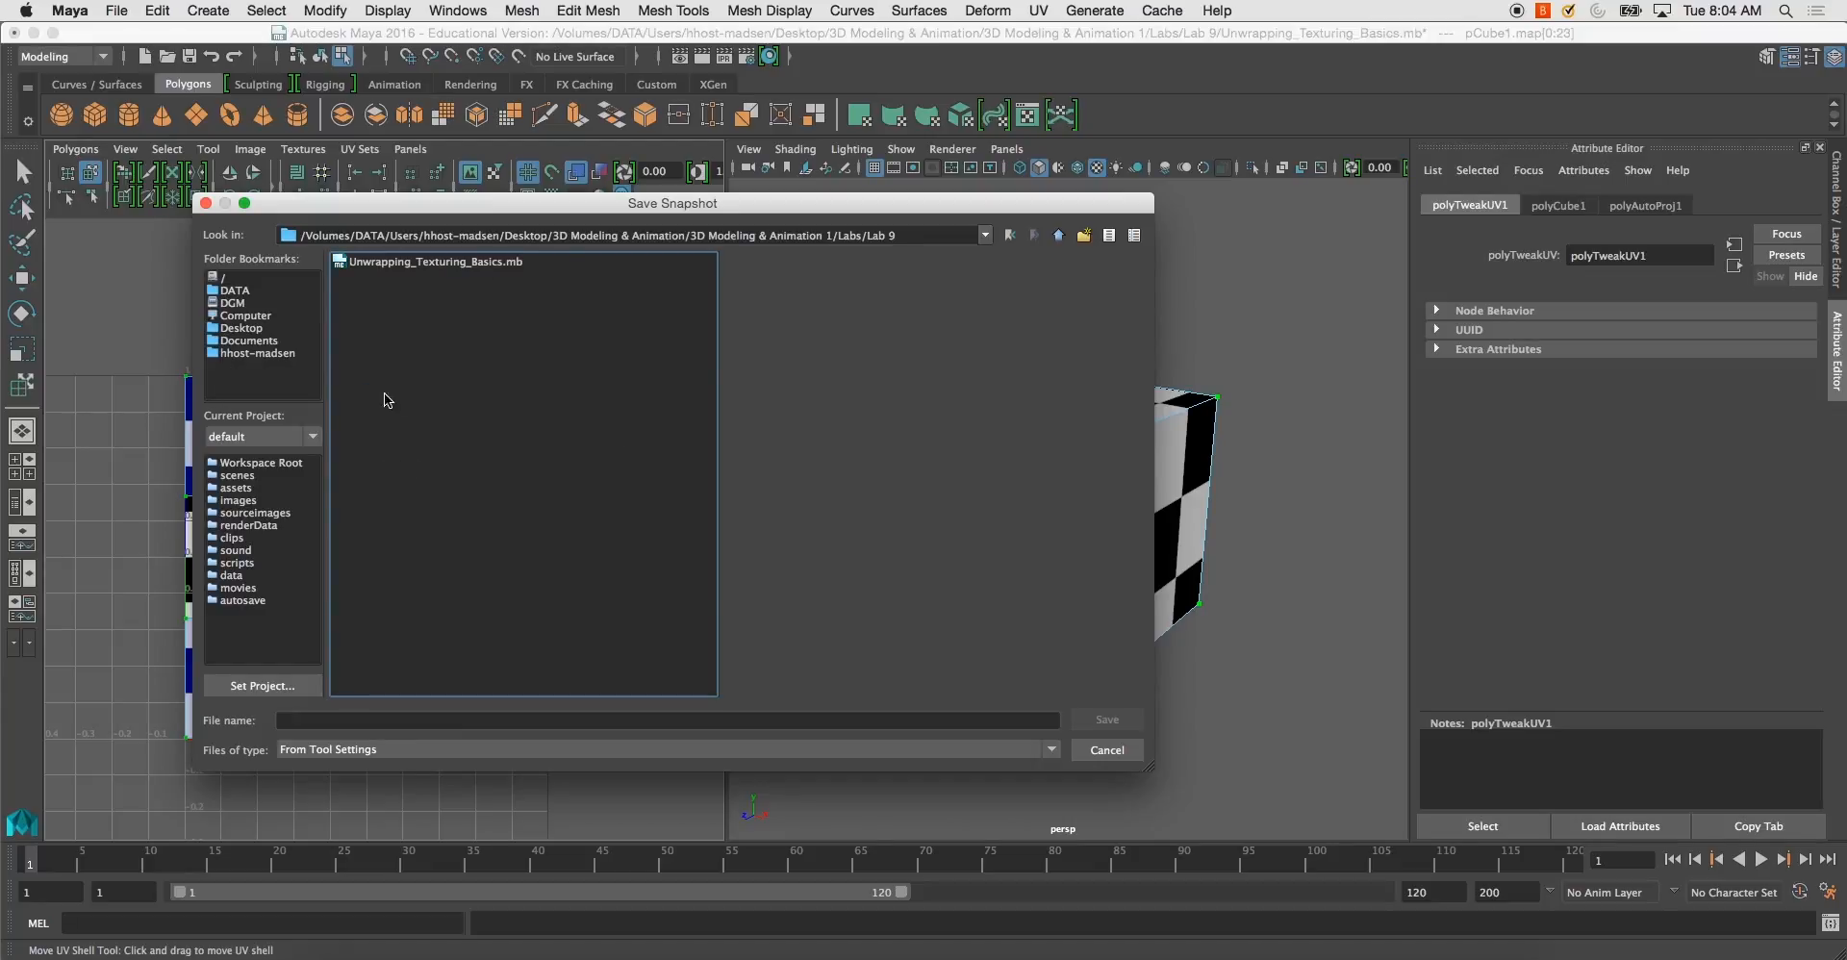
# Name the snapshot file UV_Test.tga and save the file path
pyautogui.click(731, 720)
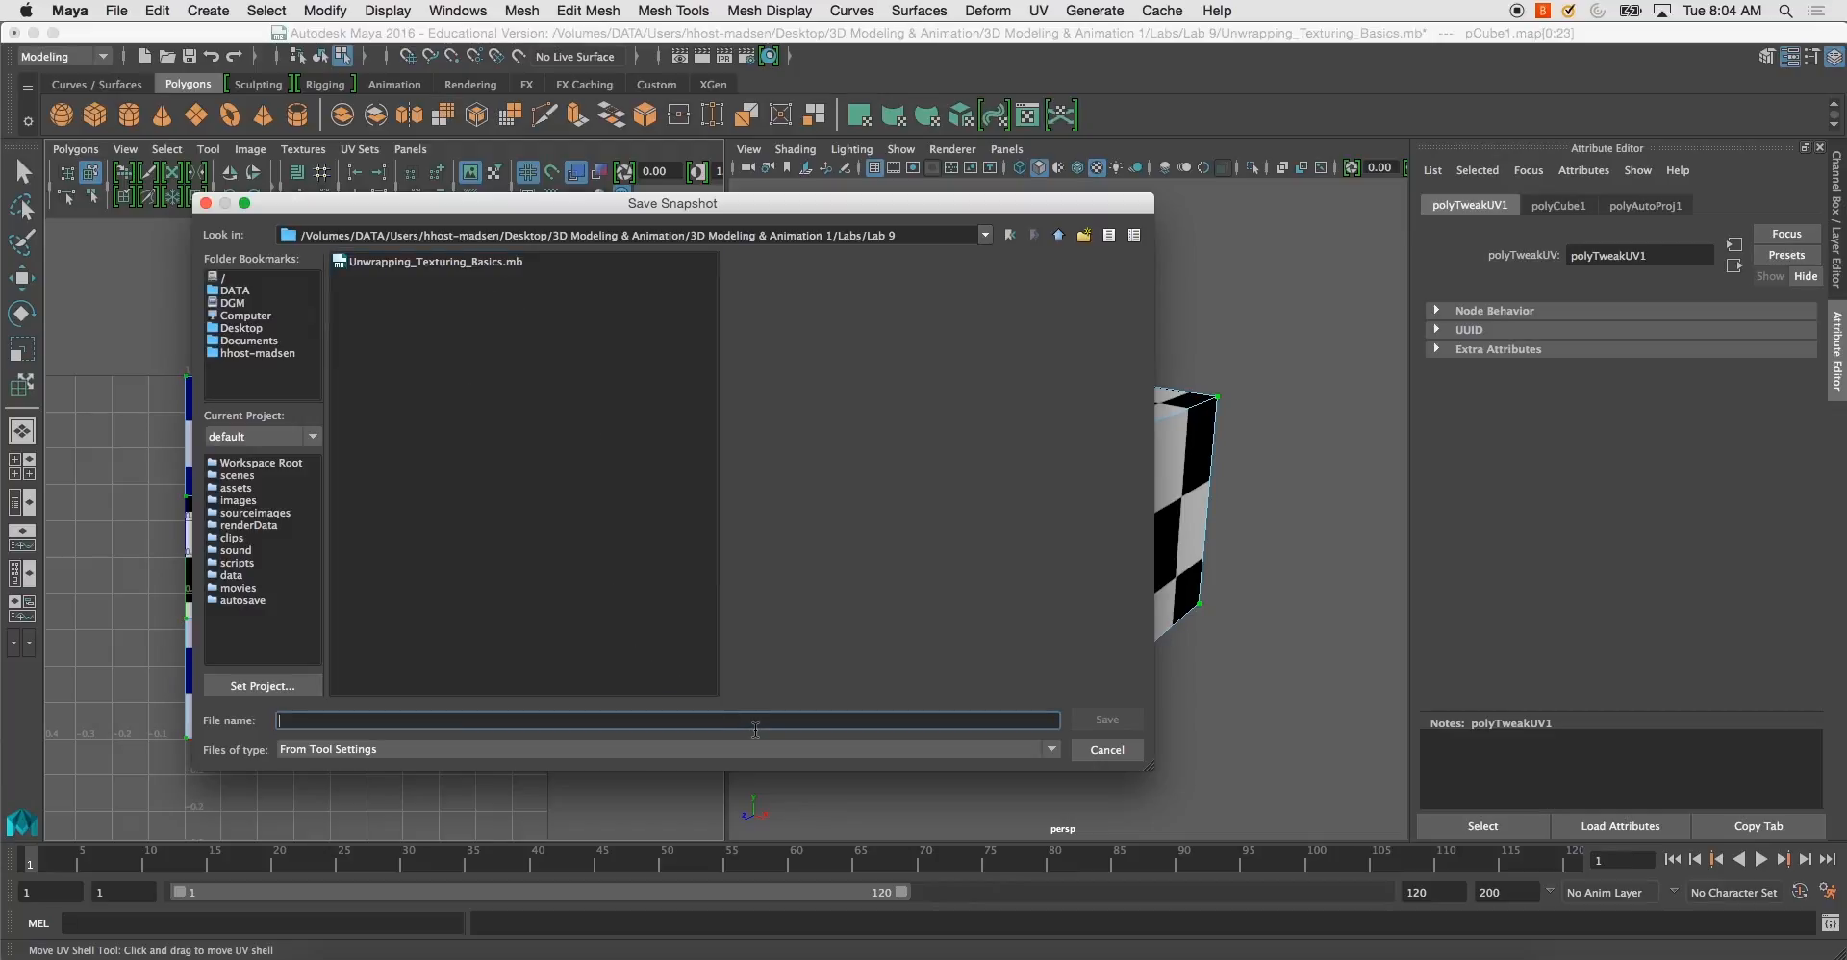
pyautogui.write('UV')
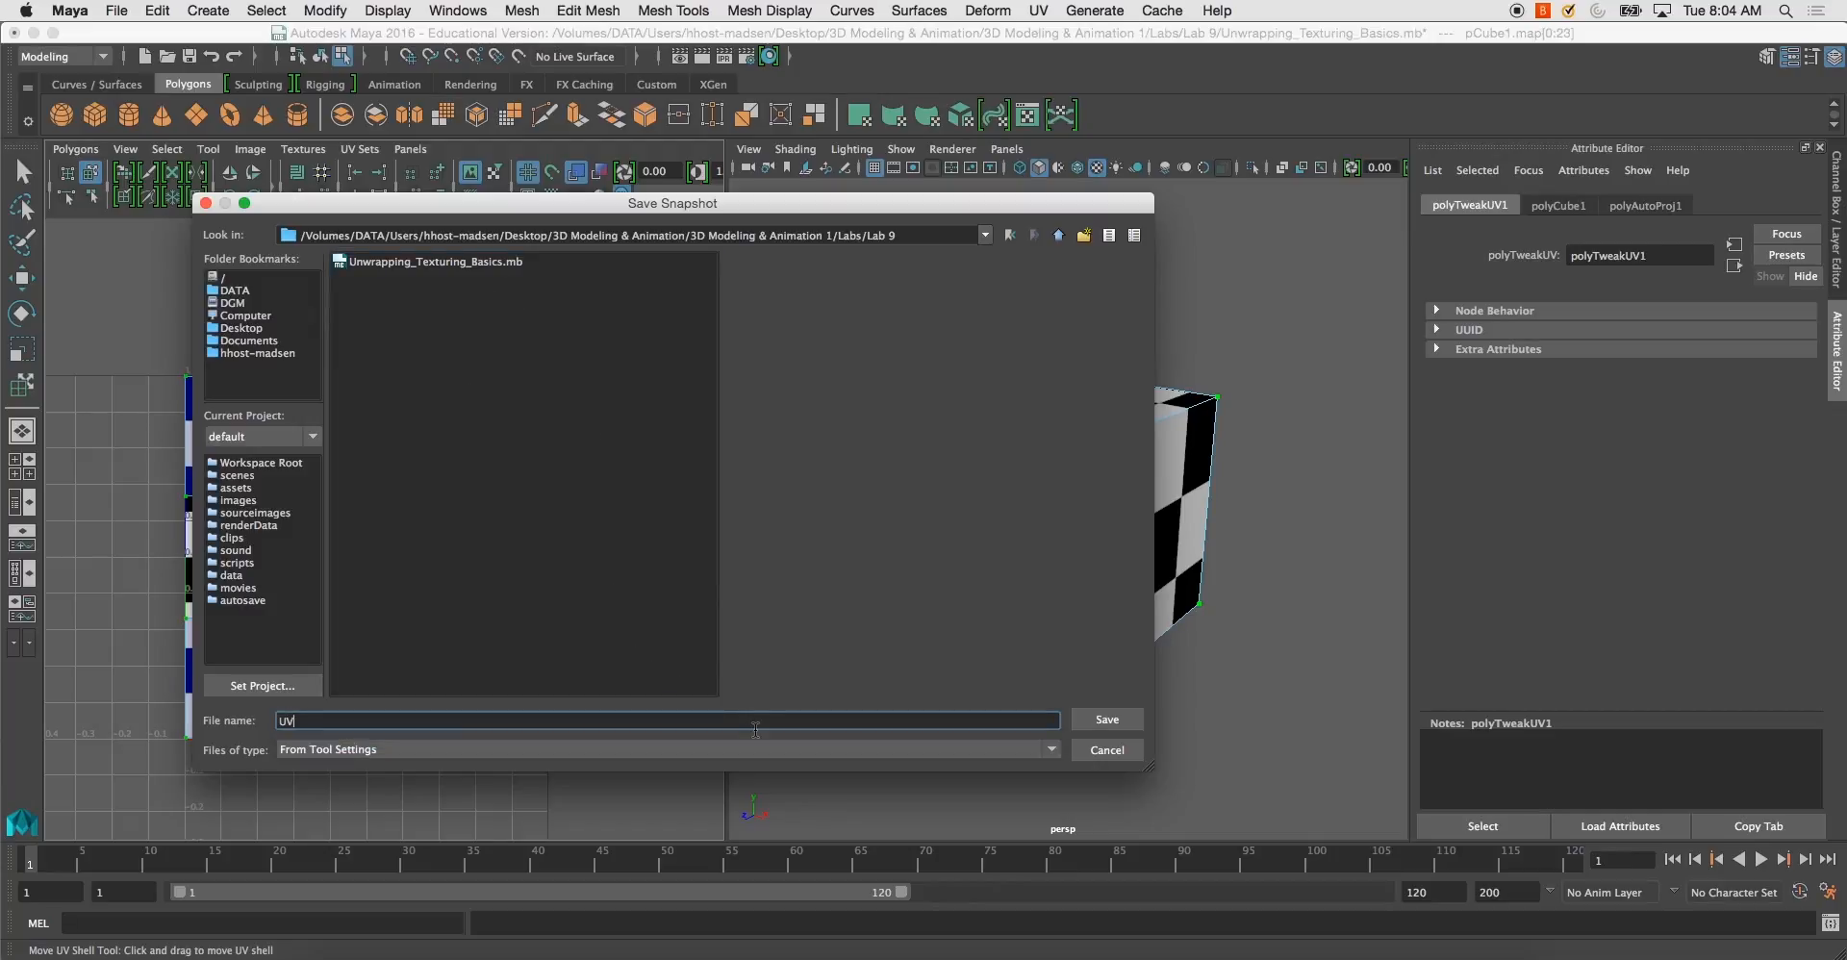
pyautogui.write('.tga')
pyautogui.click(1125, 721)
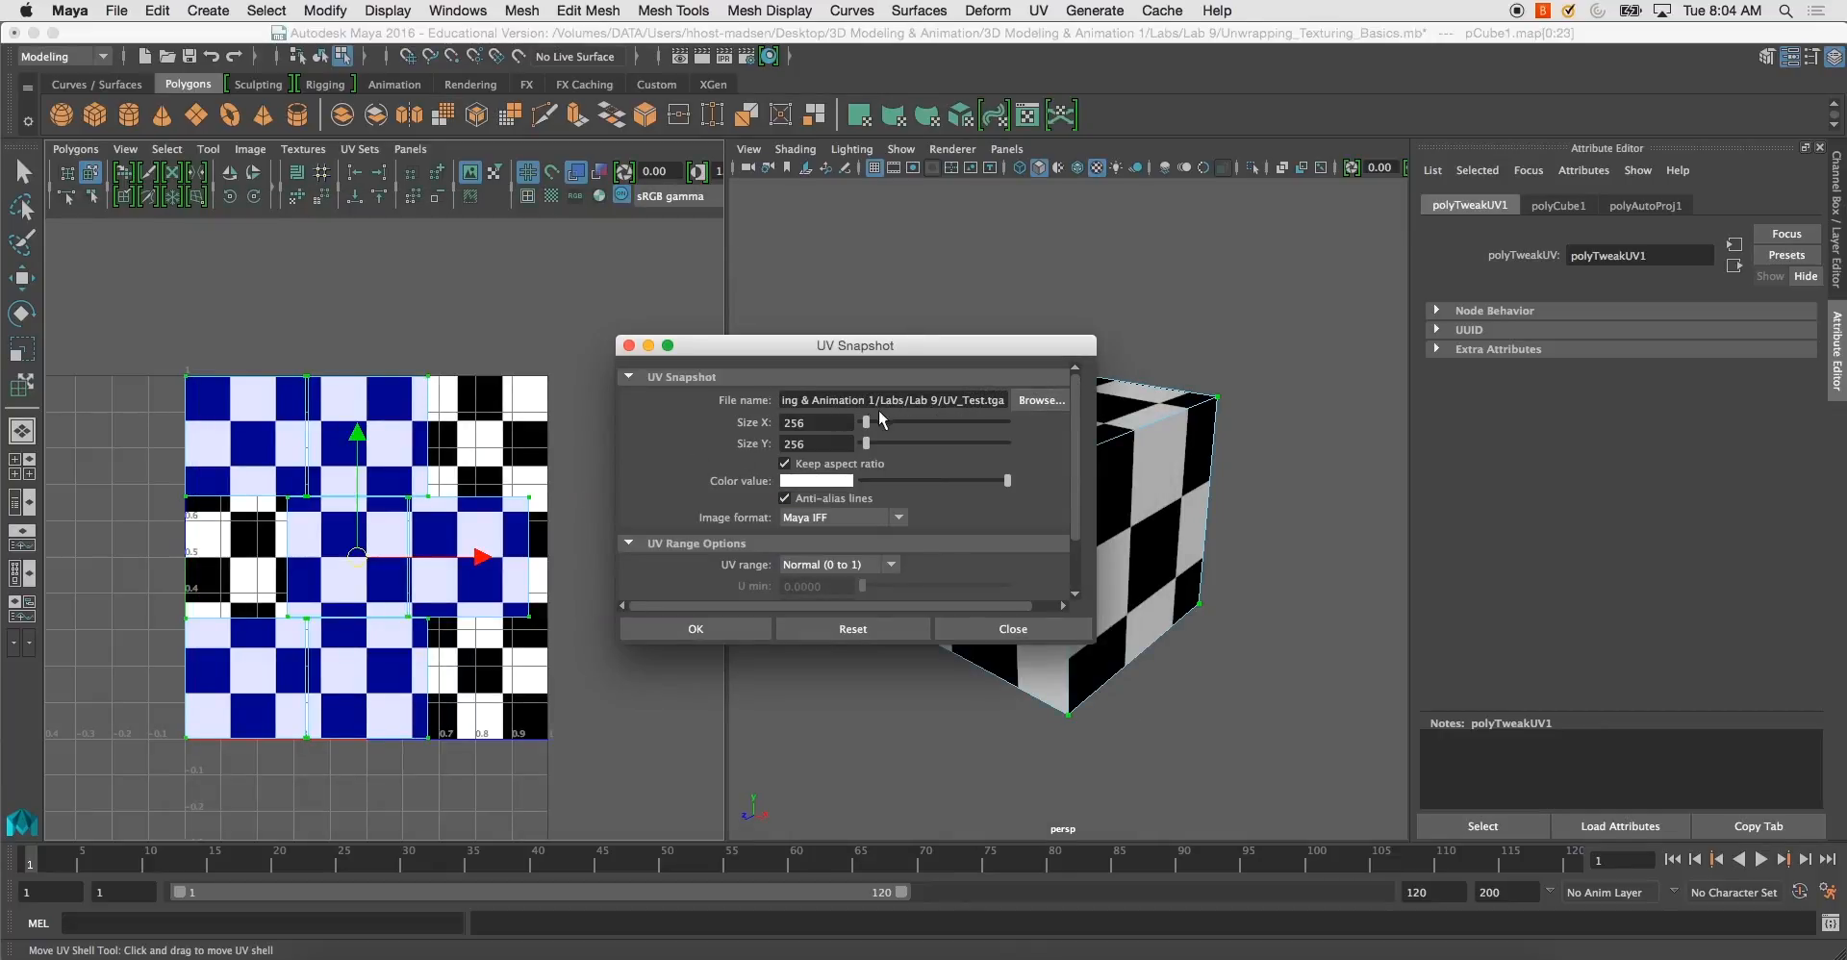
# Set the UV snapshot size to 1024 × 1024 and the image format to Targa, and export it
pyautogui.moveTo(828, 422); pyautogui.dragTo(714, 427)
pyautogui.write('10')
pyautogui.press('BackSpace')
pyautogui.press('BackSpace')
pyautogui.write('1024')
pyautogui.press('Tab')
pyautogui.click(852, 518)
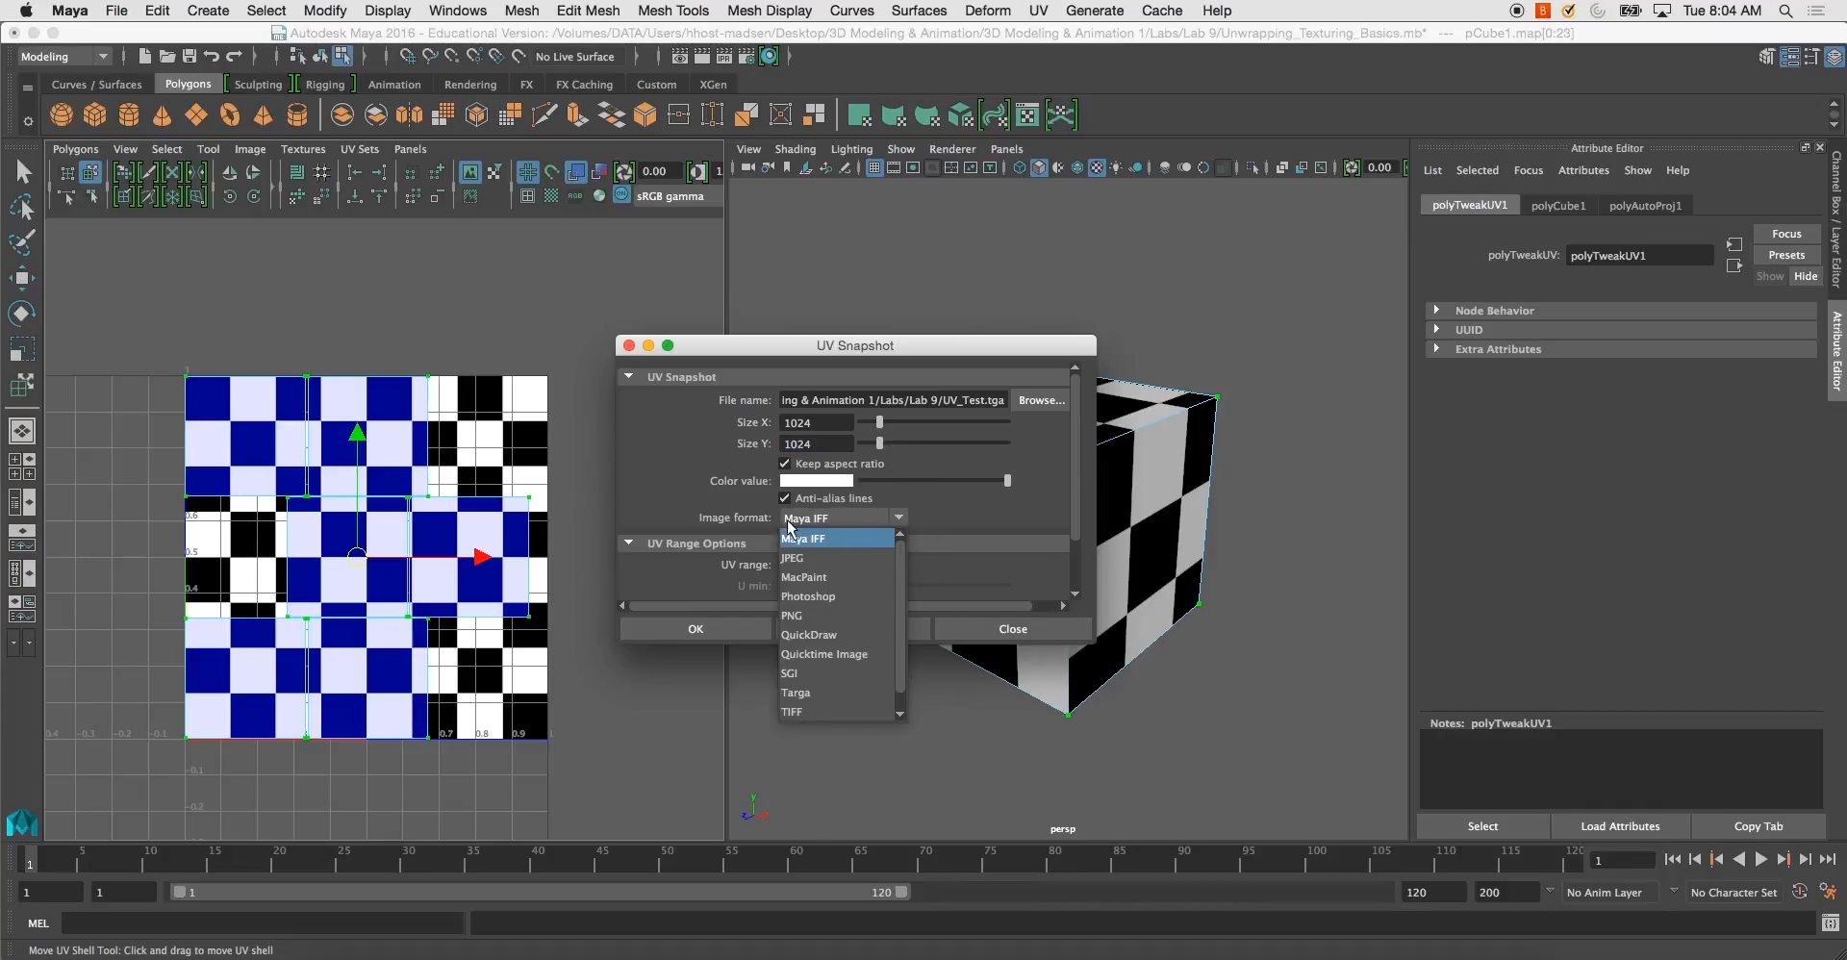
pyautogui.click(806, 692)
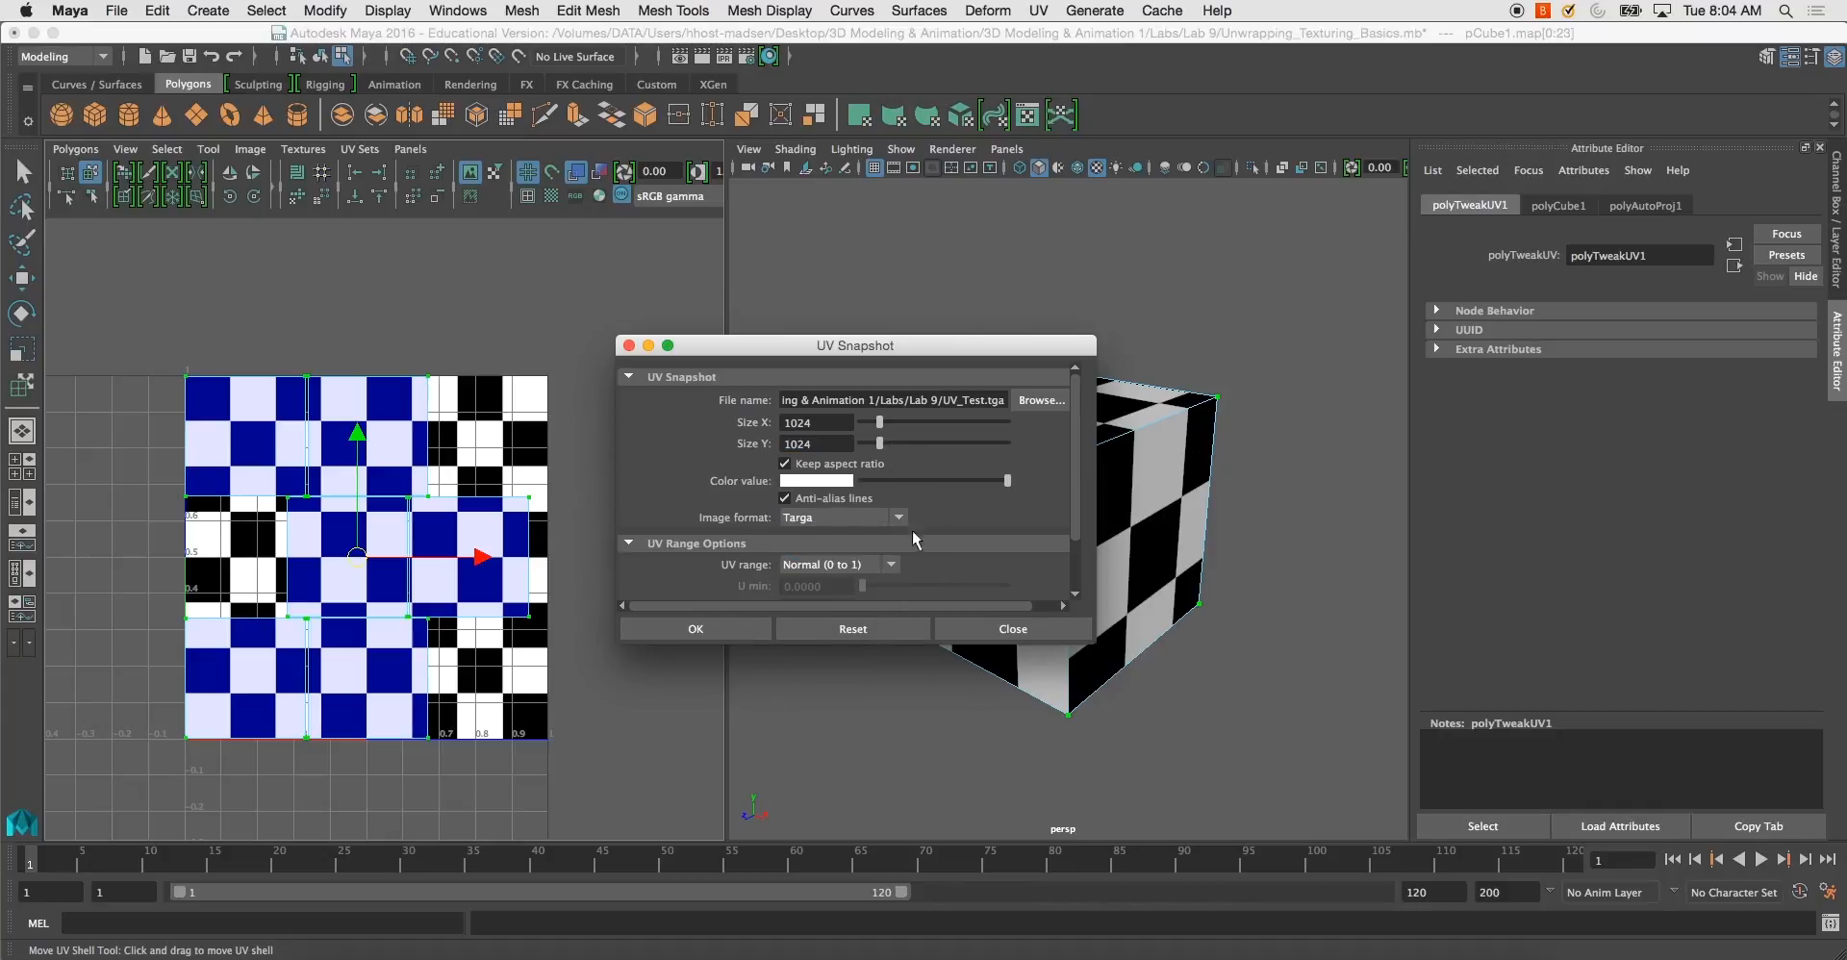
pyautogui.click(702, 630)
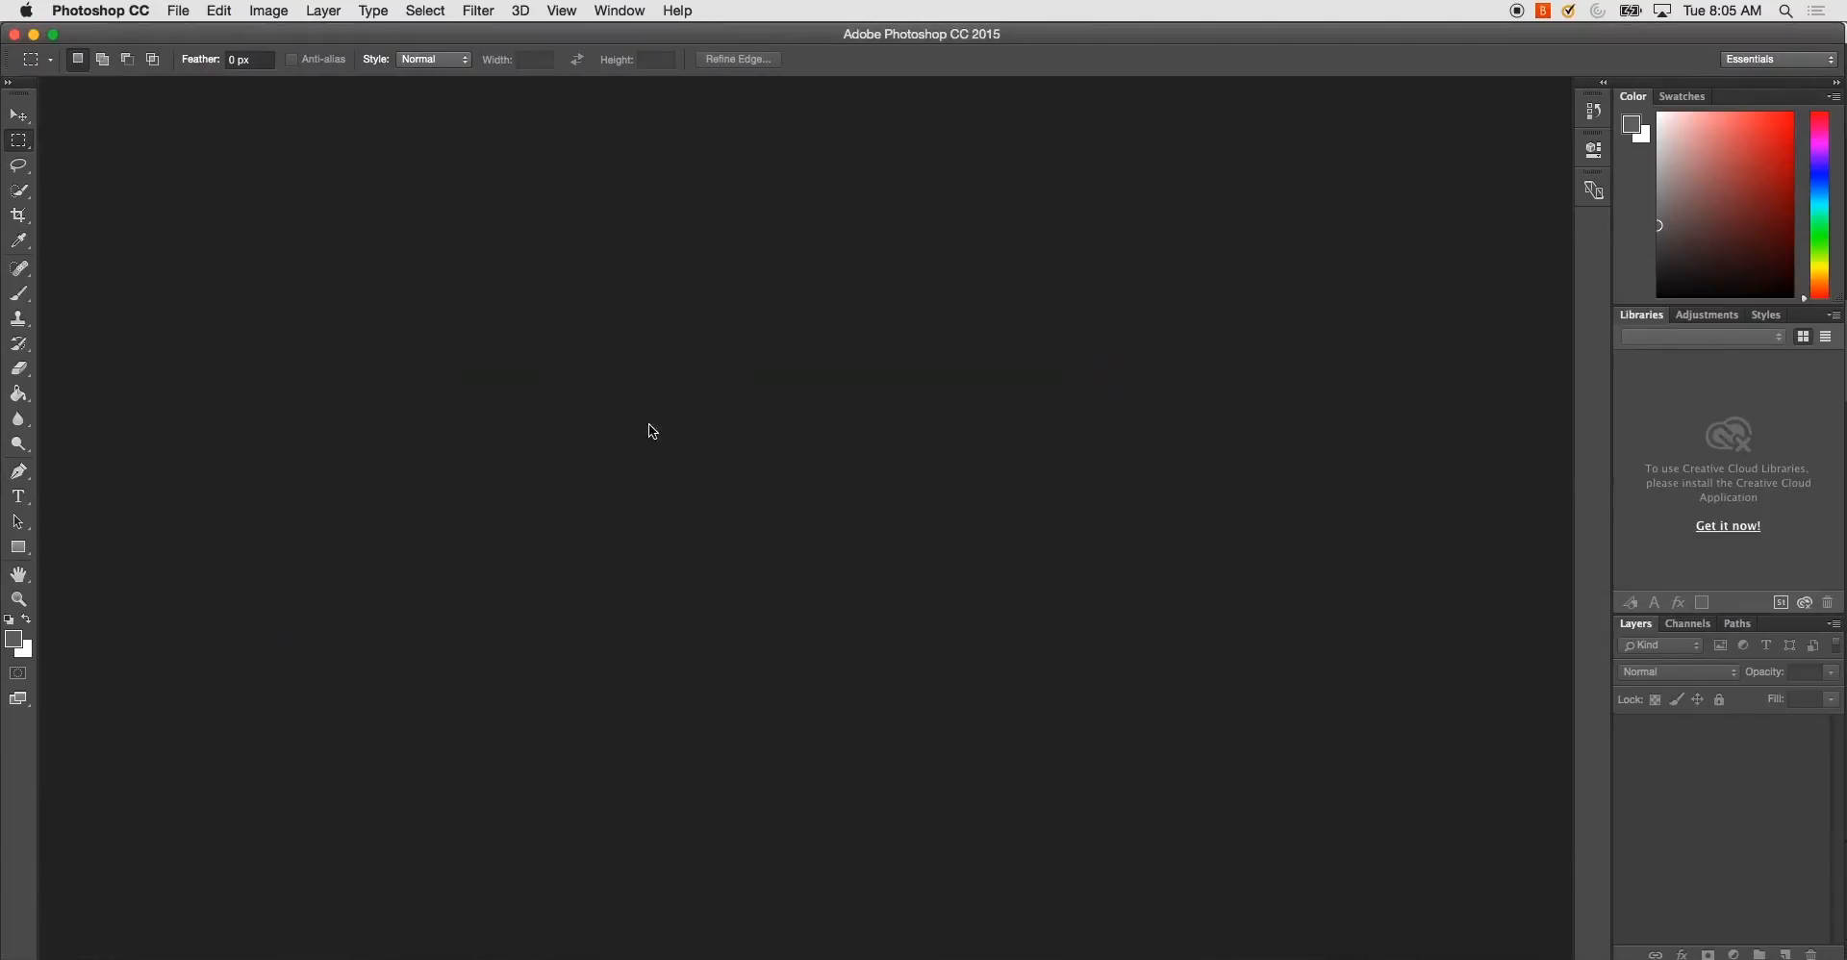
# In Photoshop, open UV_Test.tga from the Lab 9 folder under 3D Modeling & Animation 1/Labs
pyautogui.click(178, 10)
pyautogui.click(192, 52)
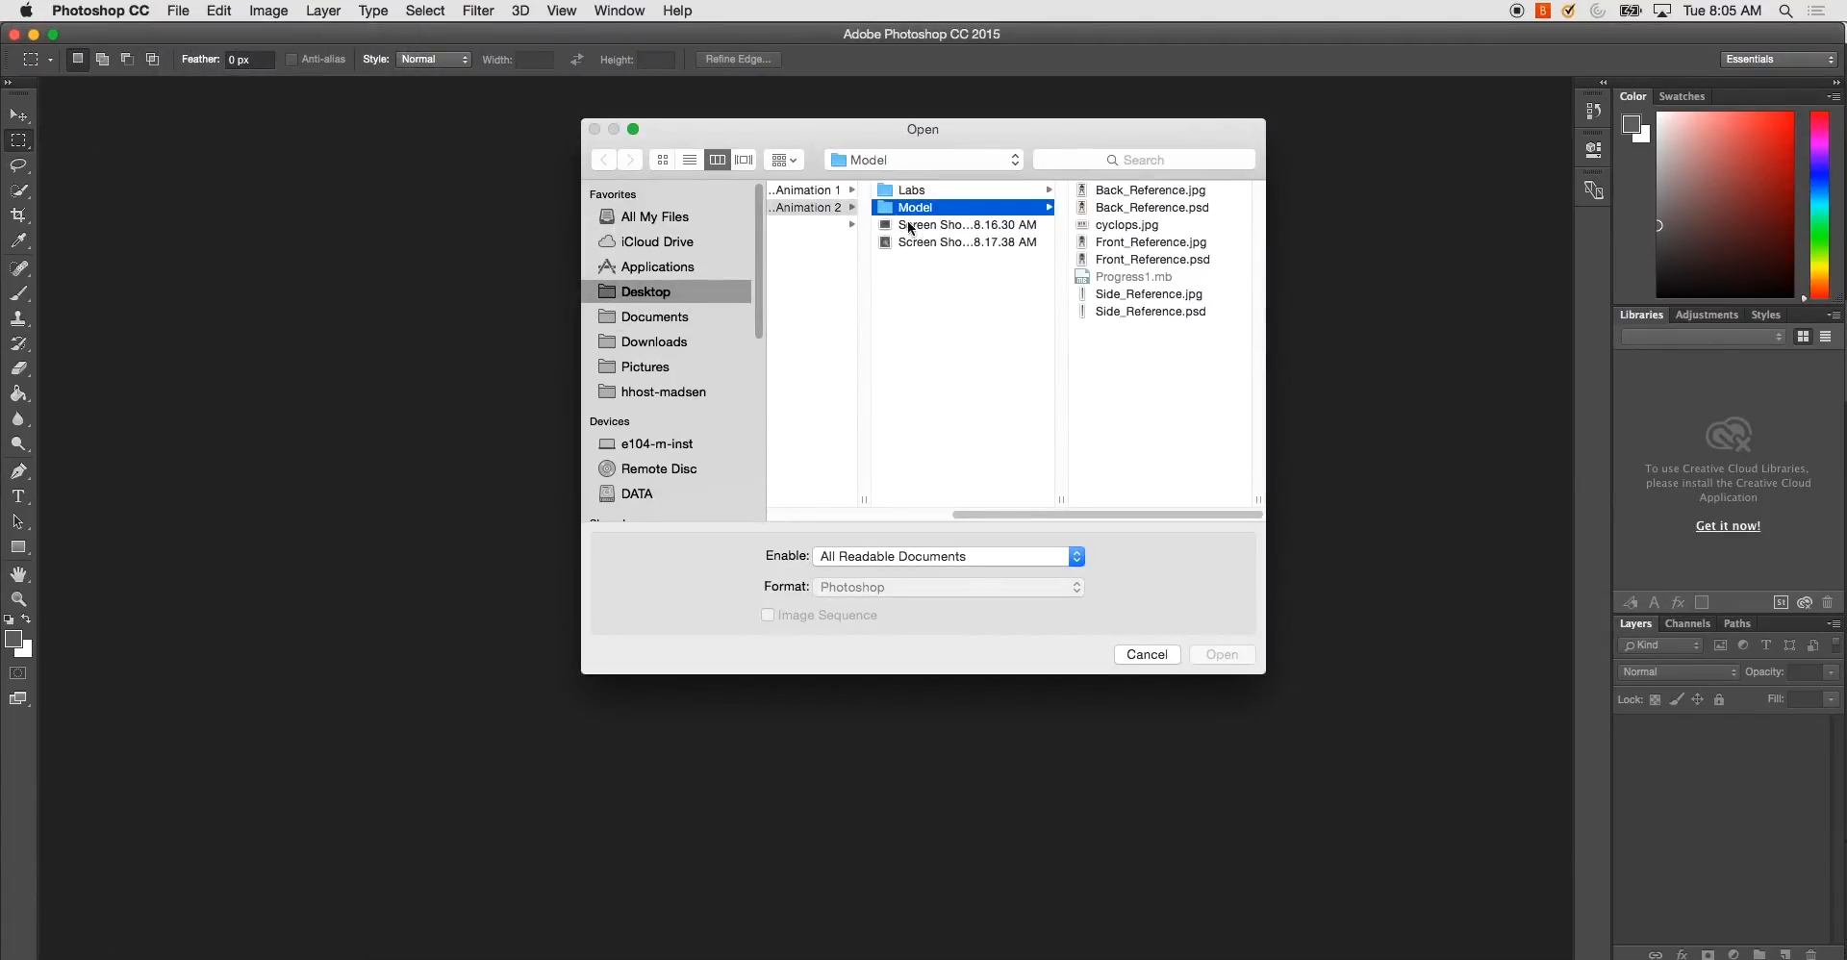
pyautogui.click(829, 195)
pyautogui.click(1000, 191)
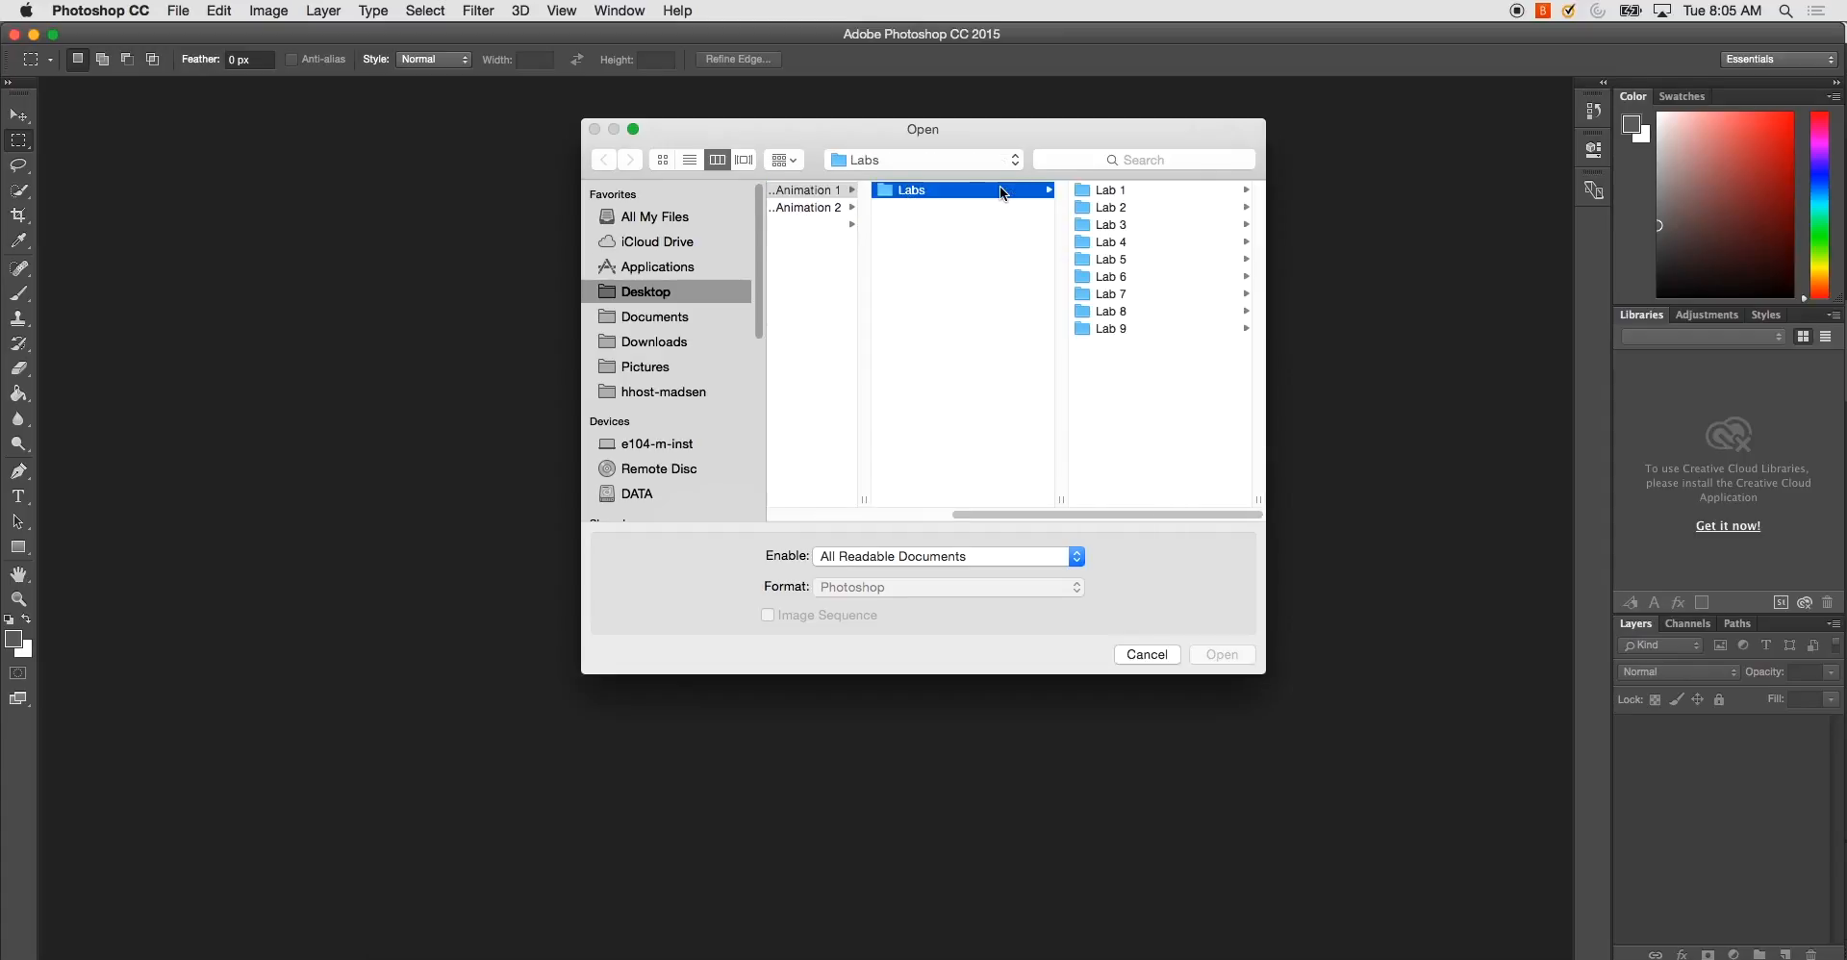
pyautogui.click(1111, 328)
pyautogui.click(1106, 208)
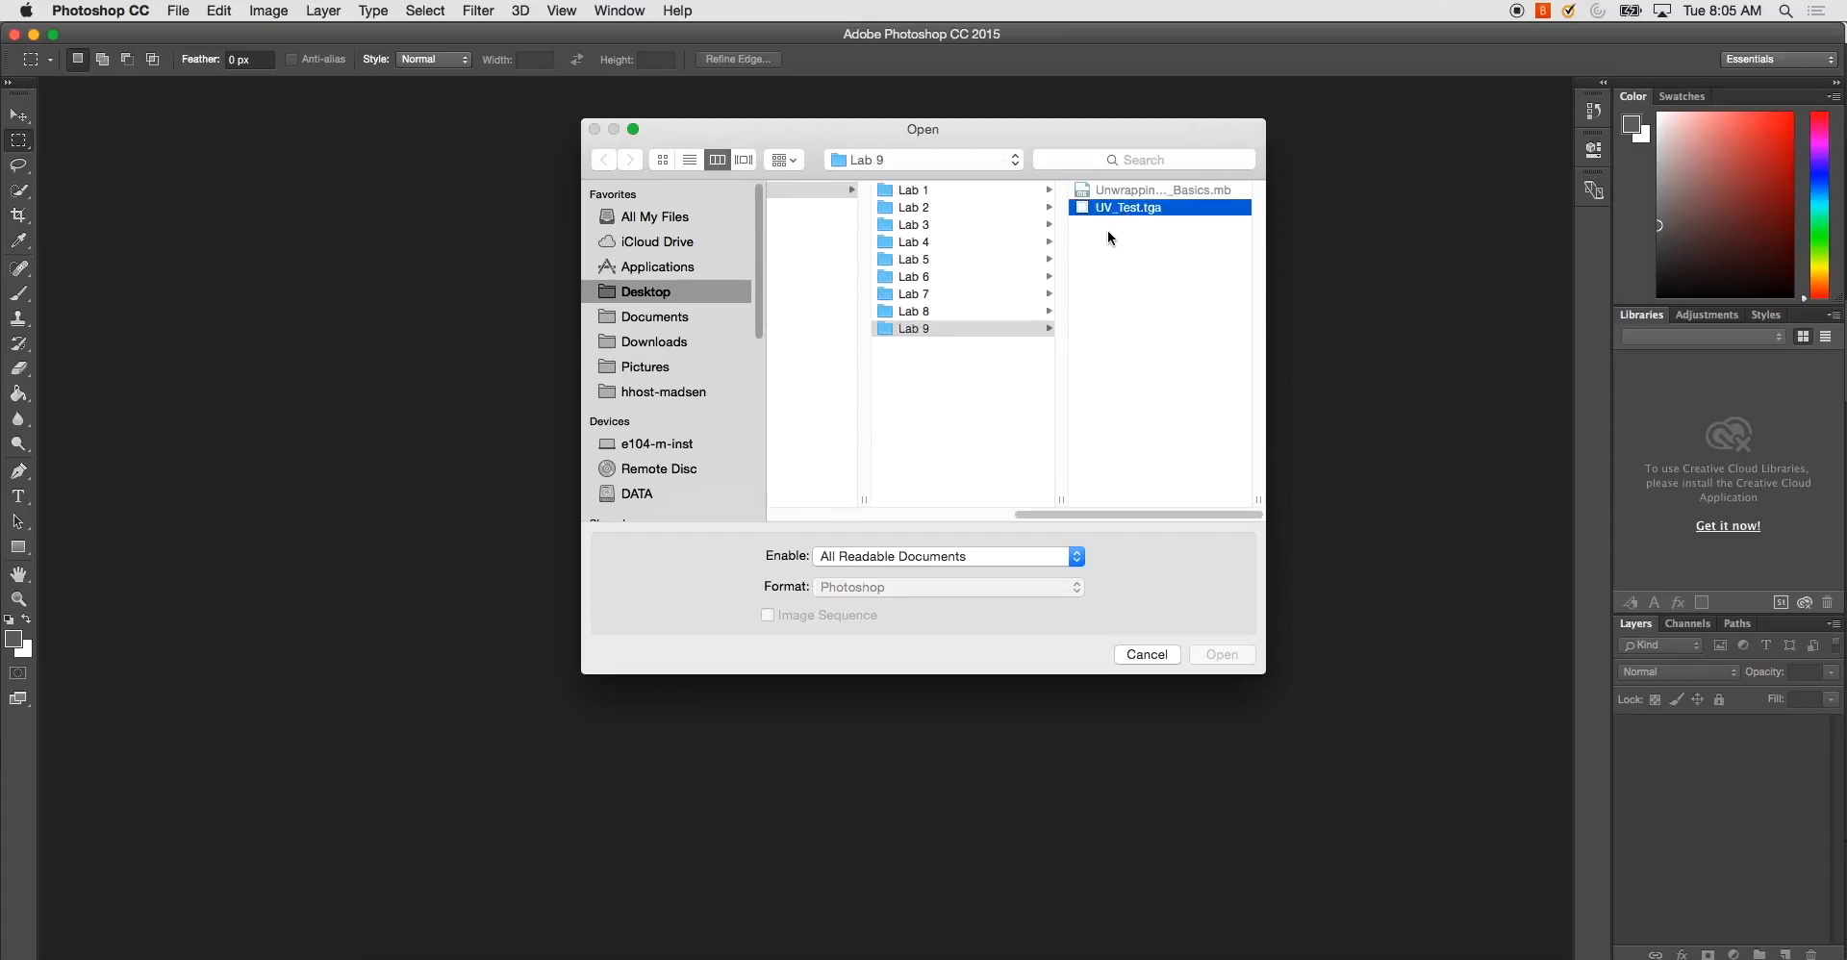
pyautogui.click(1227, 655)
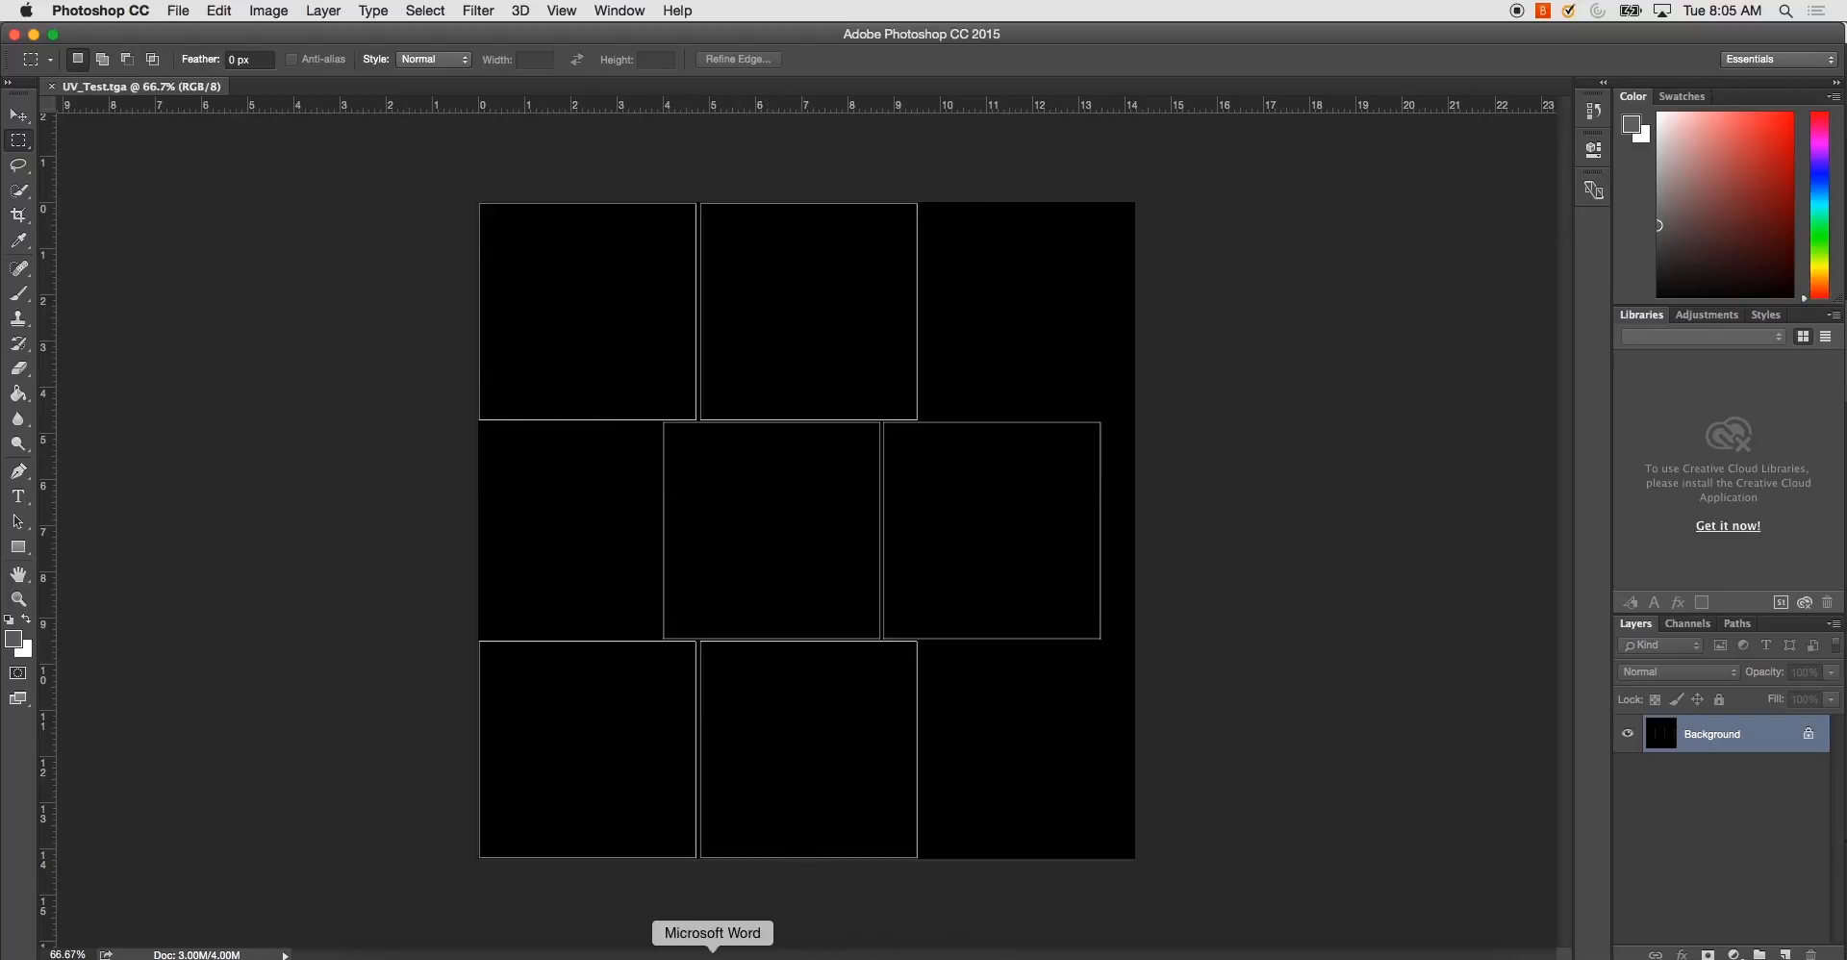
# Switch to Maya and examine which face of the cube each UV shell corresponds to
pyautogui.click(647, 952)
pyautogui.click(633, 695)
pyautogui.click(331, 565)
pyautogui.click(354, 471)
pyautogui.click(374, 517)
pyautogui.click(318, 457)
pyautogui.click(472, 558)
pyautogui.click(245, 673)
pyautogui.click(693, 813)
pyautogui.click(414, 563)
pyautogui.click(250, 481)
pyautogui.click(384, 481)
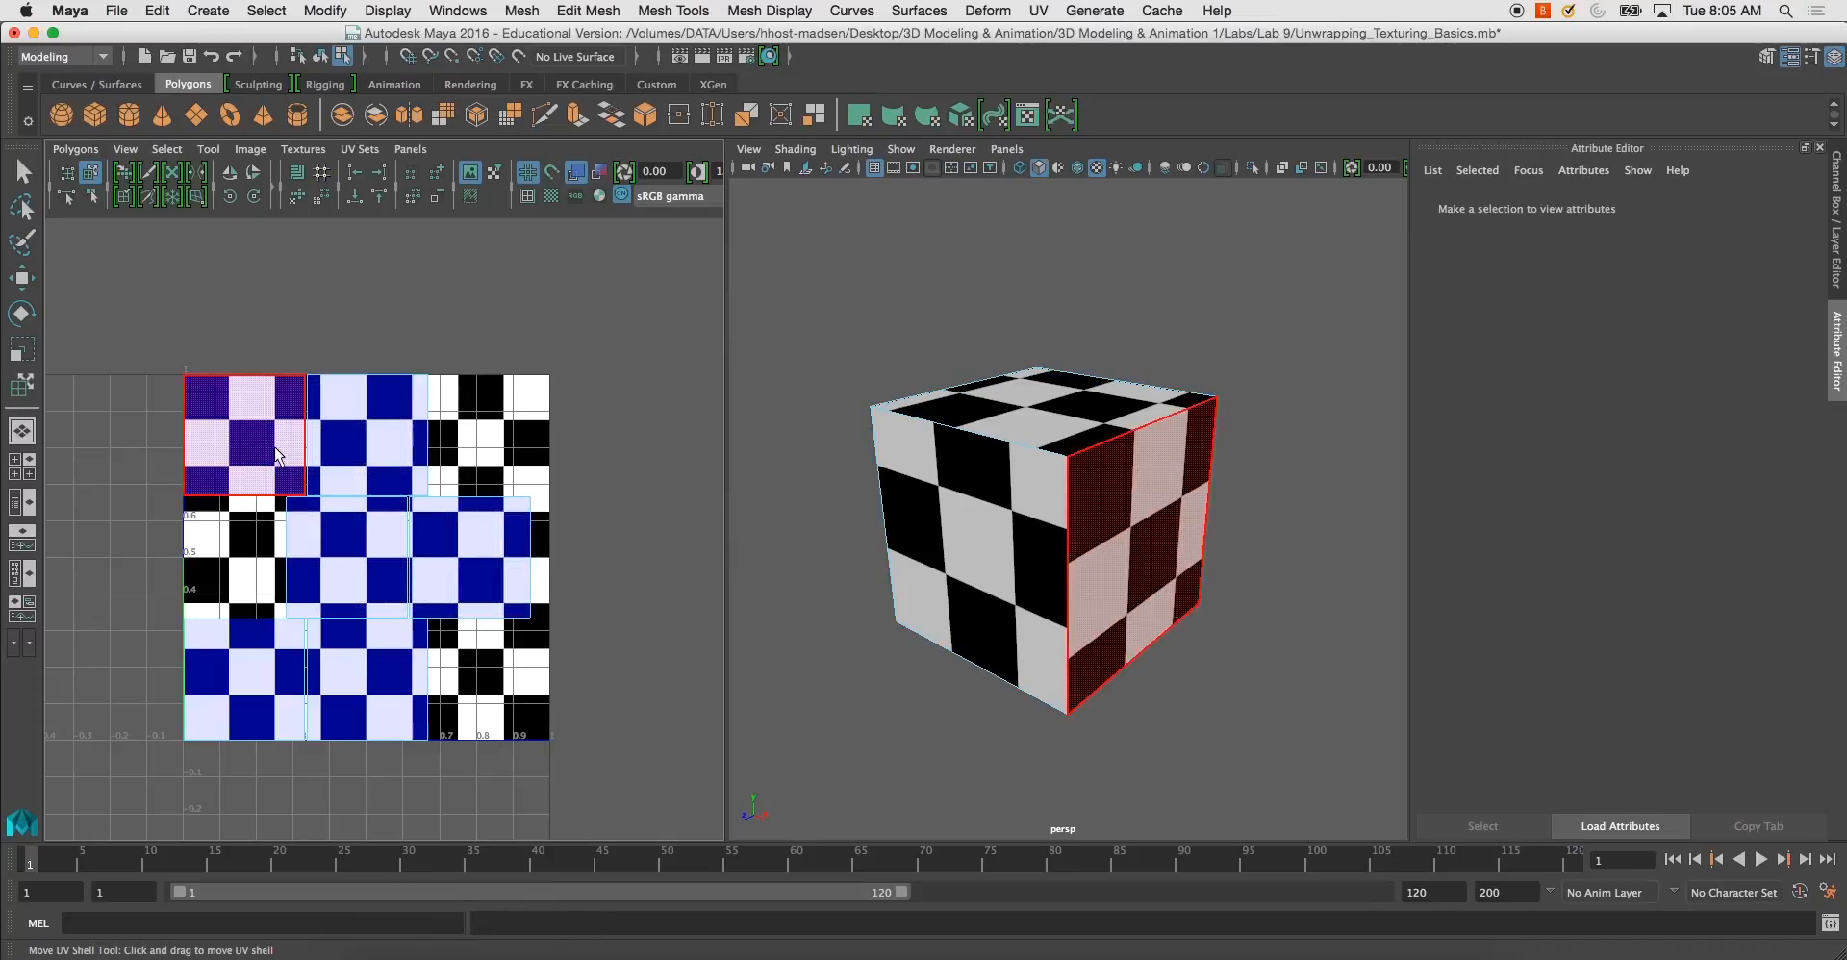
pyautogui.click(337, 529)
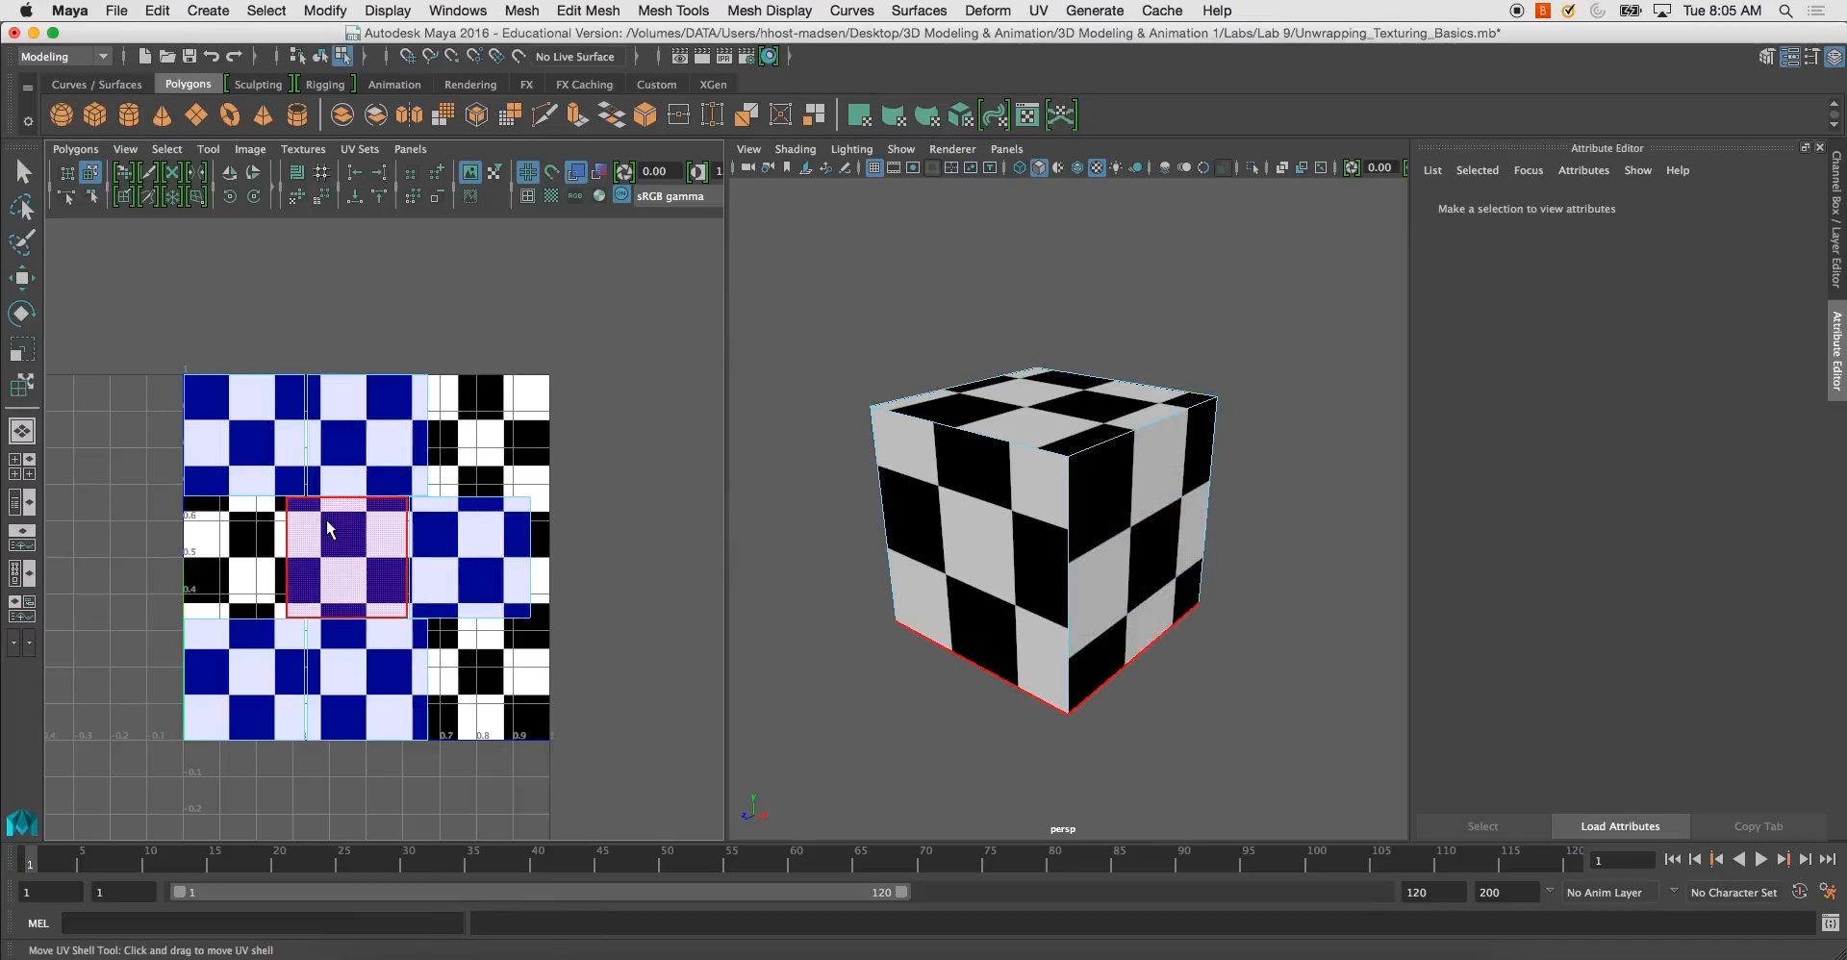
pyautogui.click(300, 459)
pyautogui.click(346, 557)
pyautogui.click(472, 558)
pyautogui.click(352, 664)
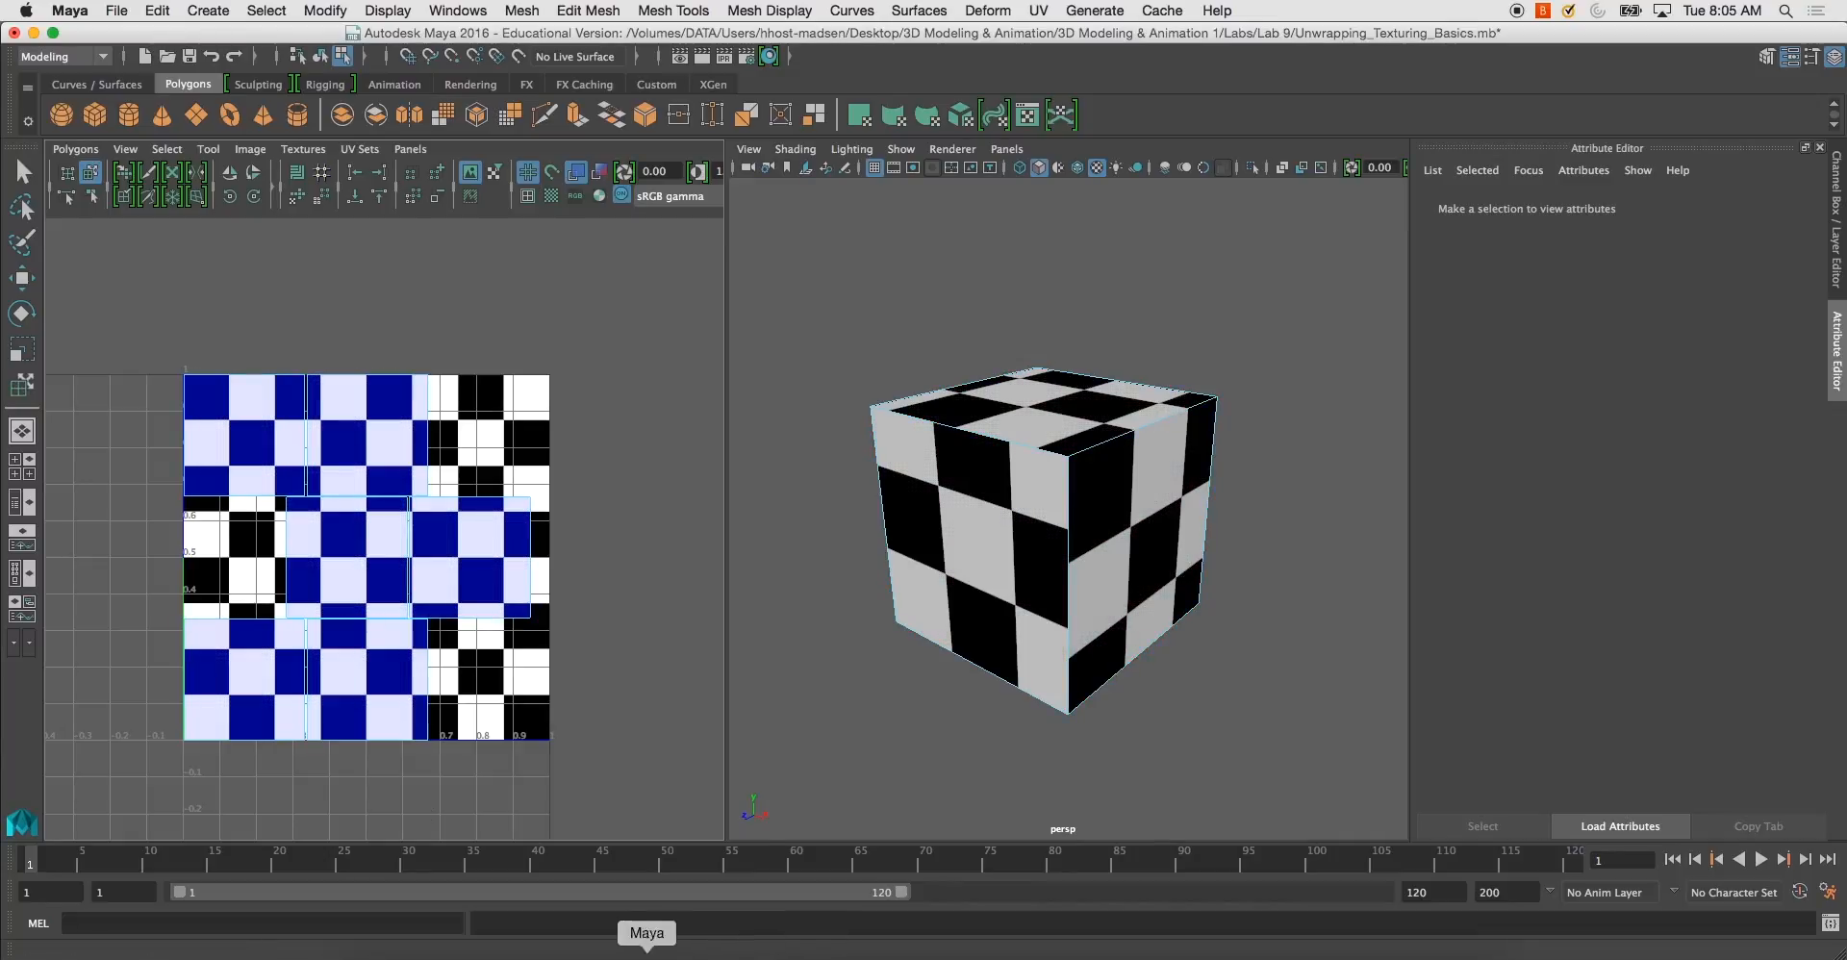
# Switch back to Photoshop and open crate001.jpg from the Desktop
pyautogui.click(462, 945)
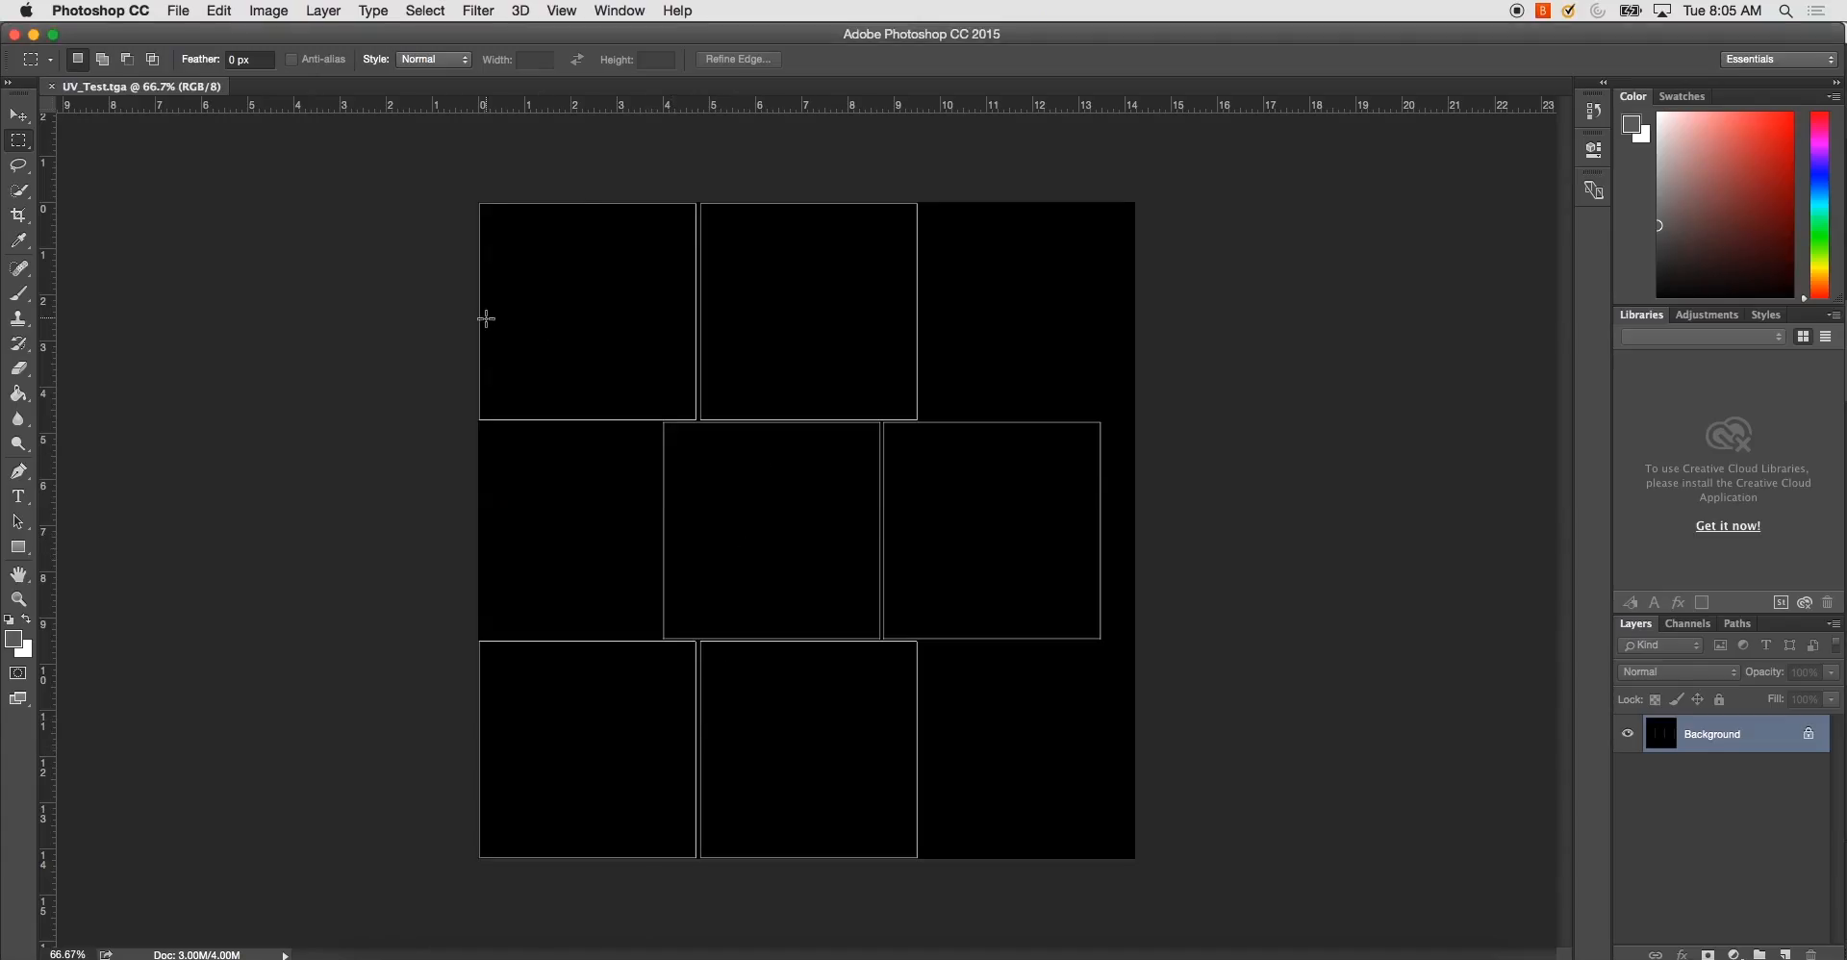
pyautogui.press('super+o')
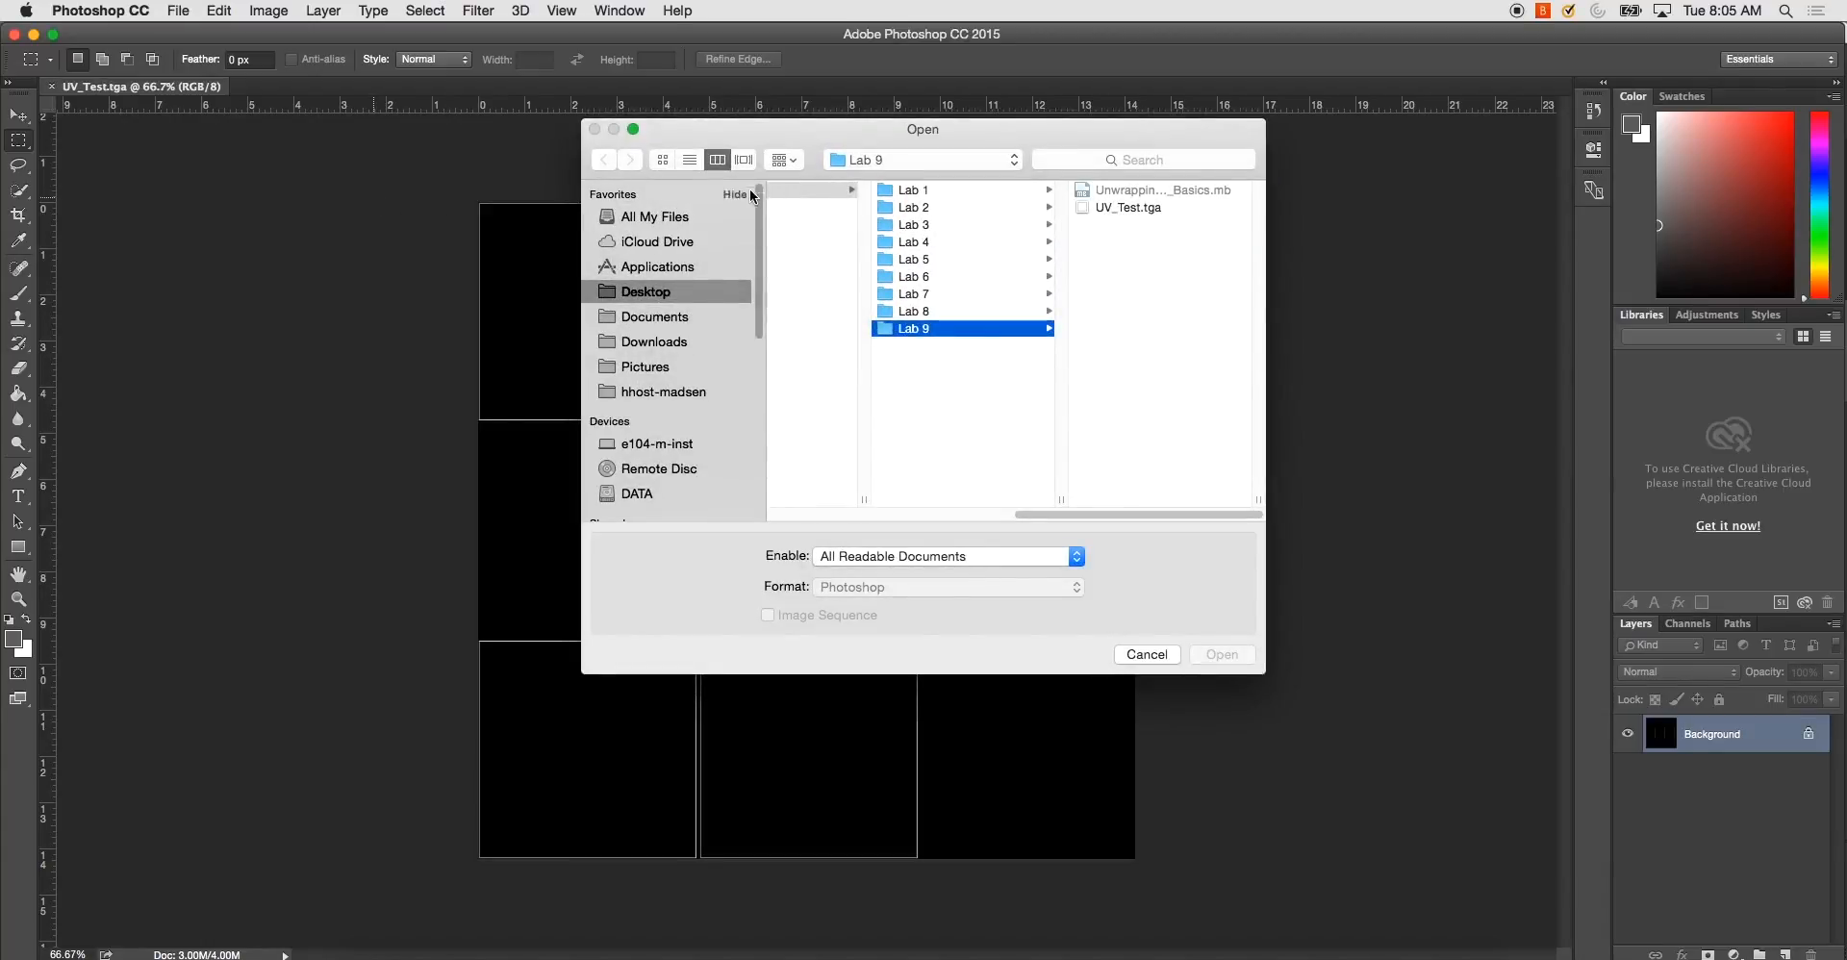
pyautogui.click(674, 293)
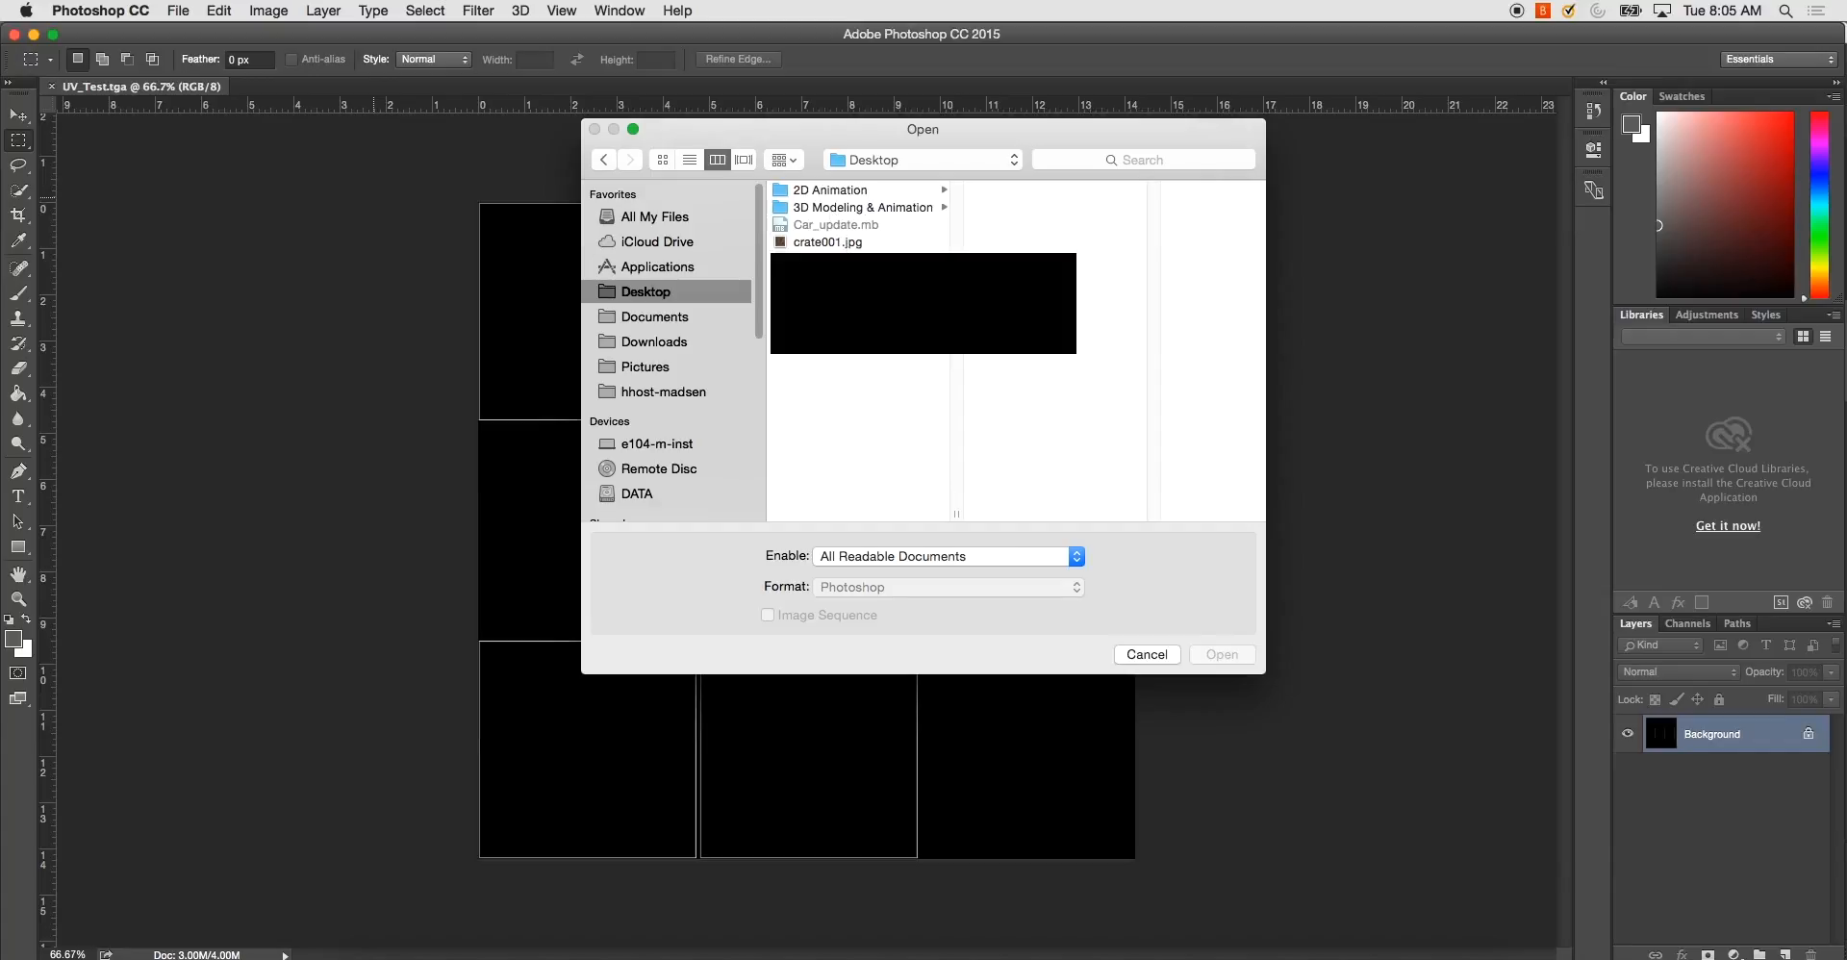
pyautogui.click(844, 244)
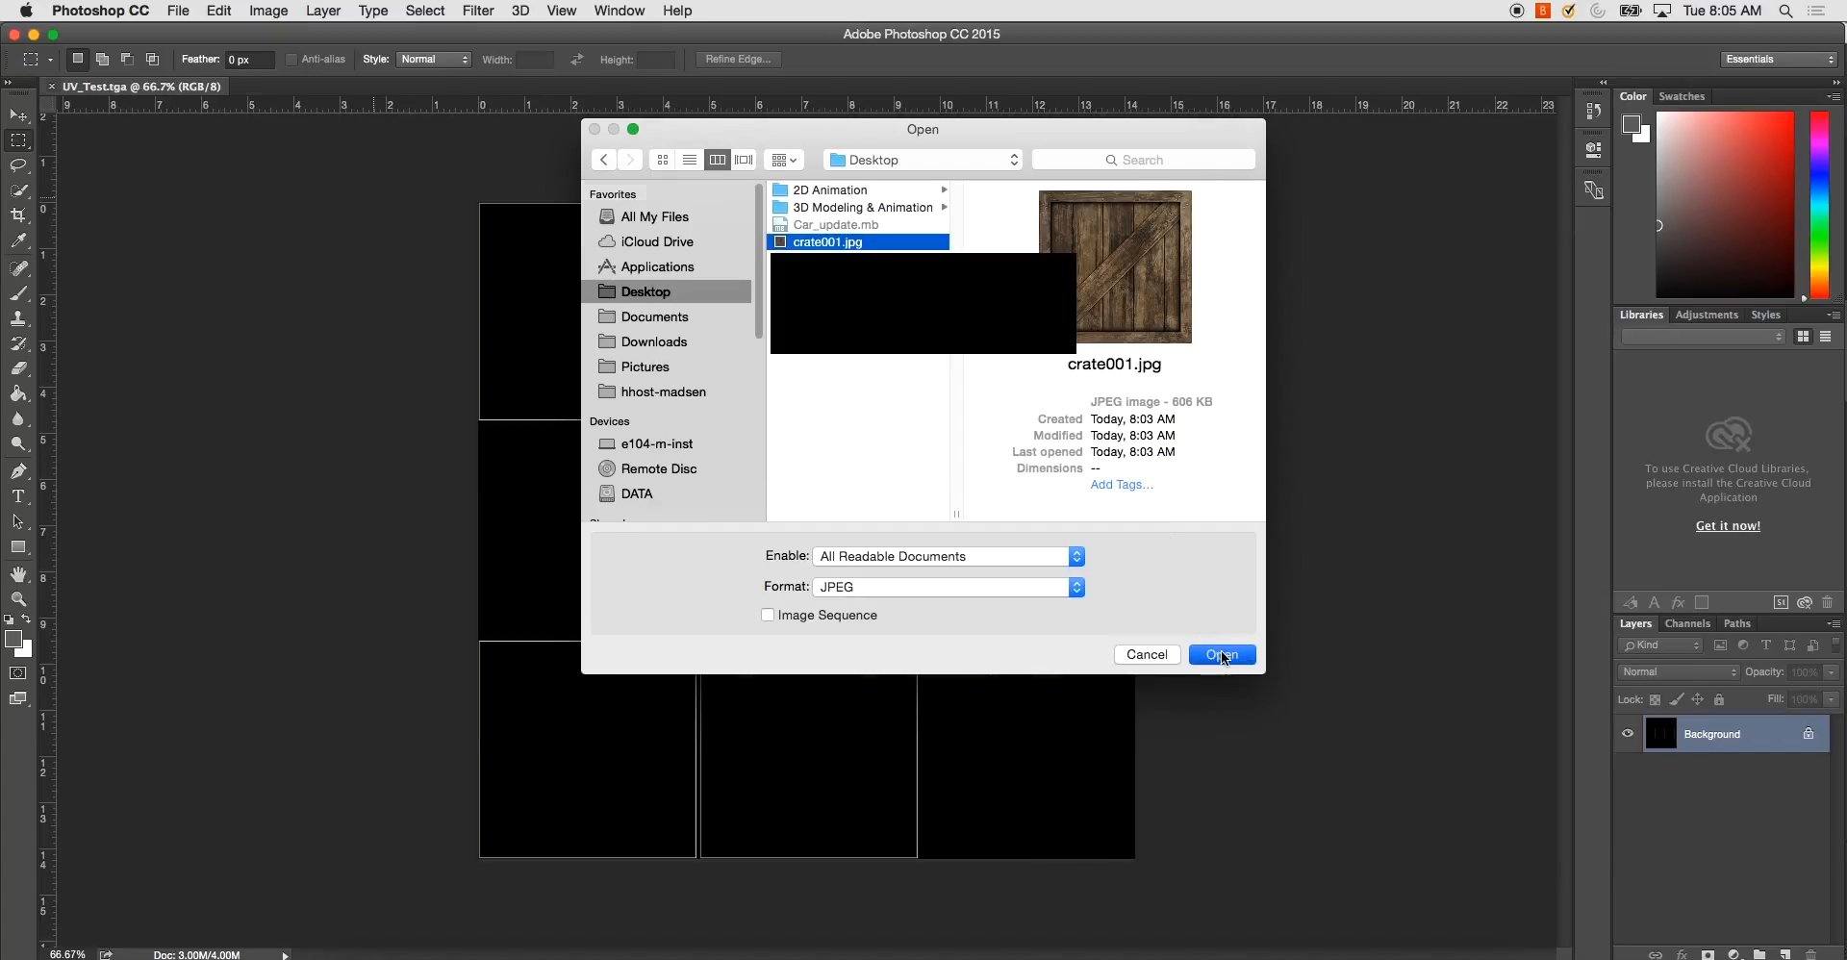
pyautogui.click(1221, 654)
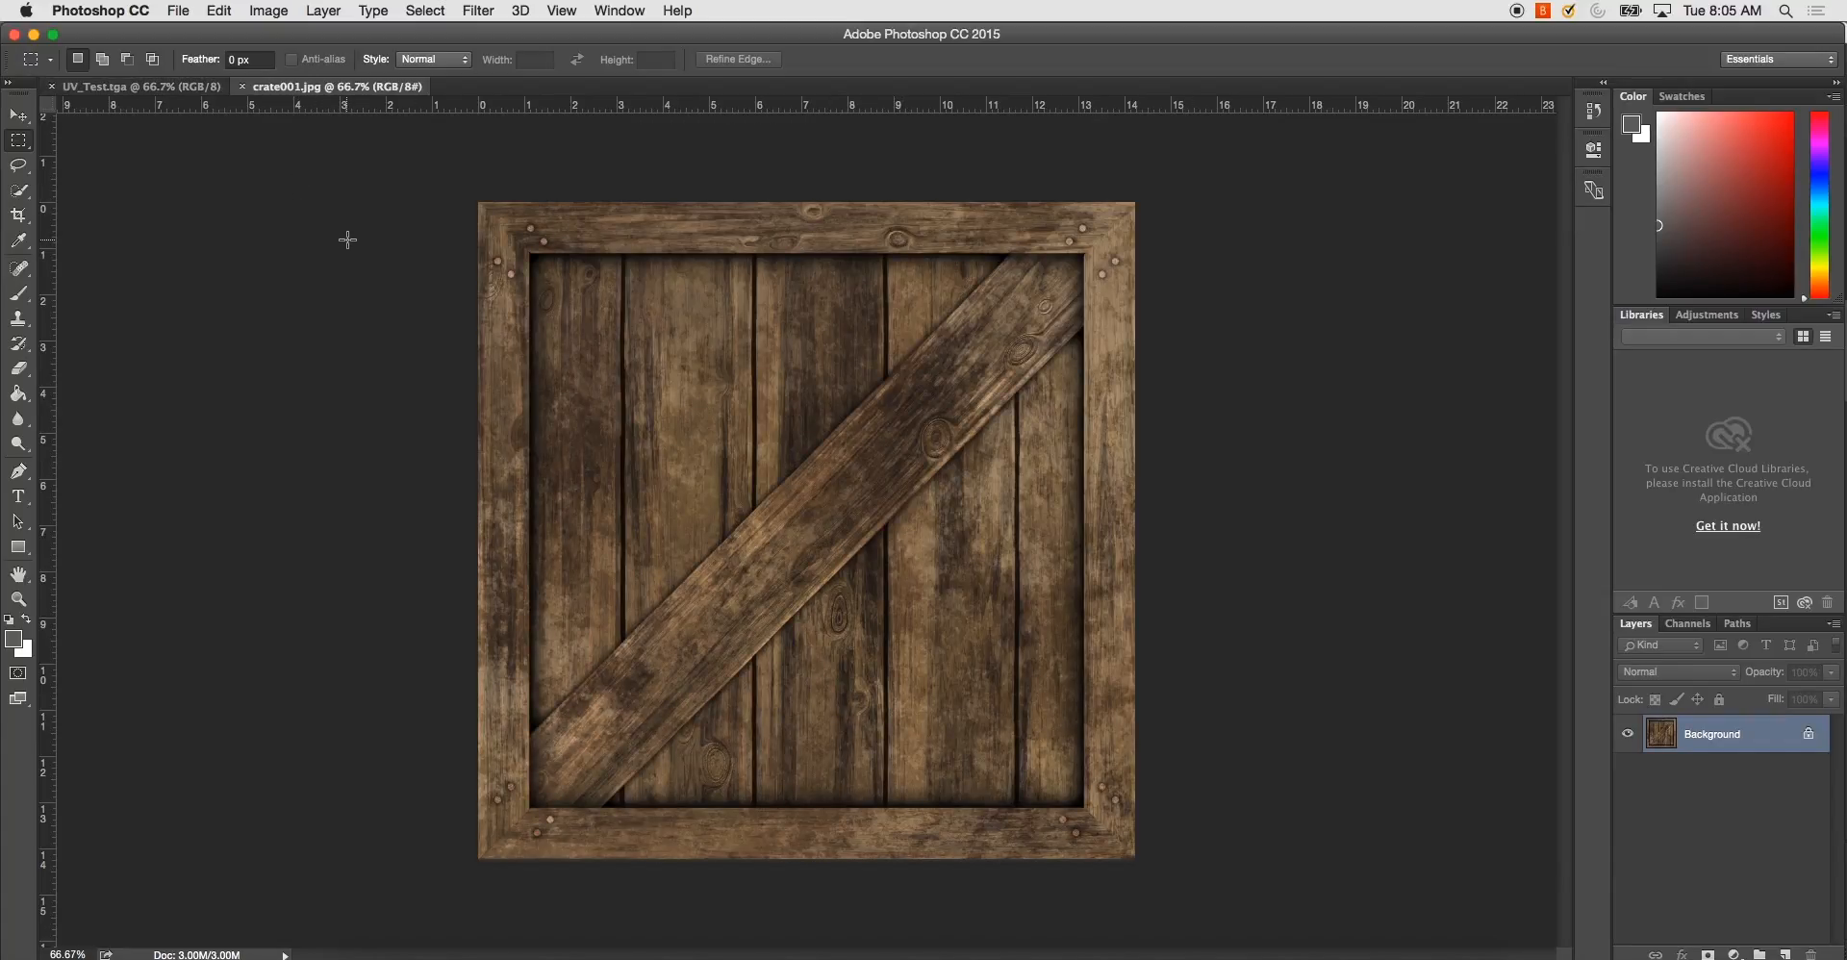
# Copy the entire crate image and paste it into the UV_Test.tga document as a new layer
pyautogui.press('super+a')
pyautogui.press('super+c')
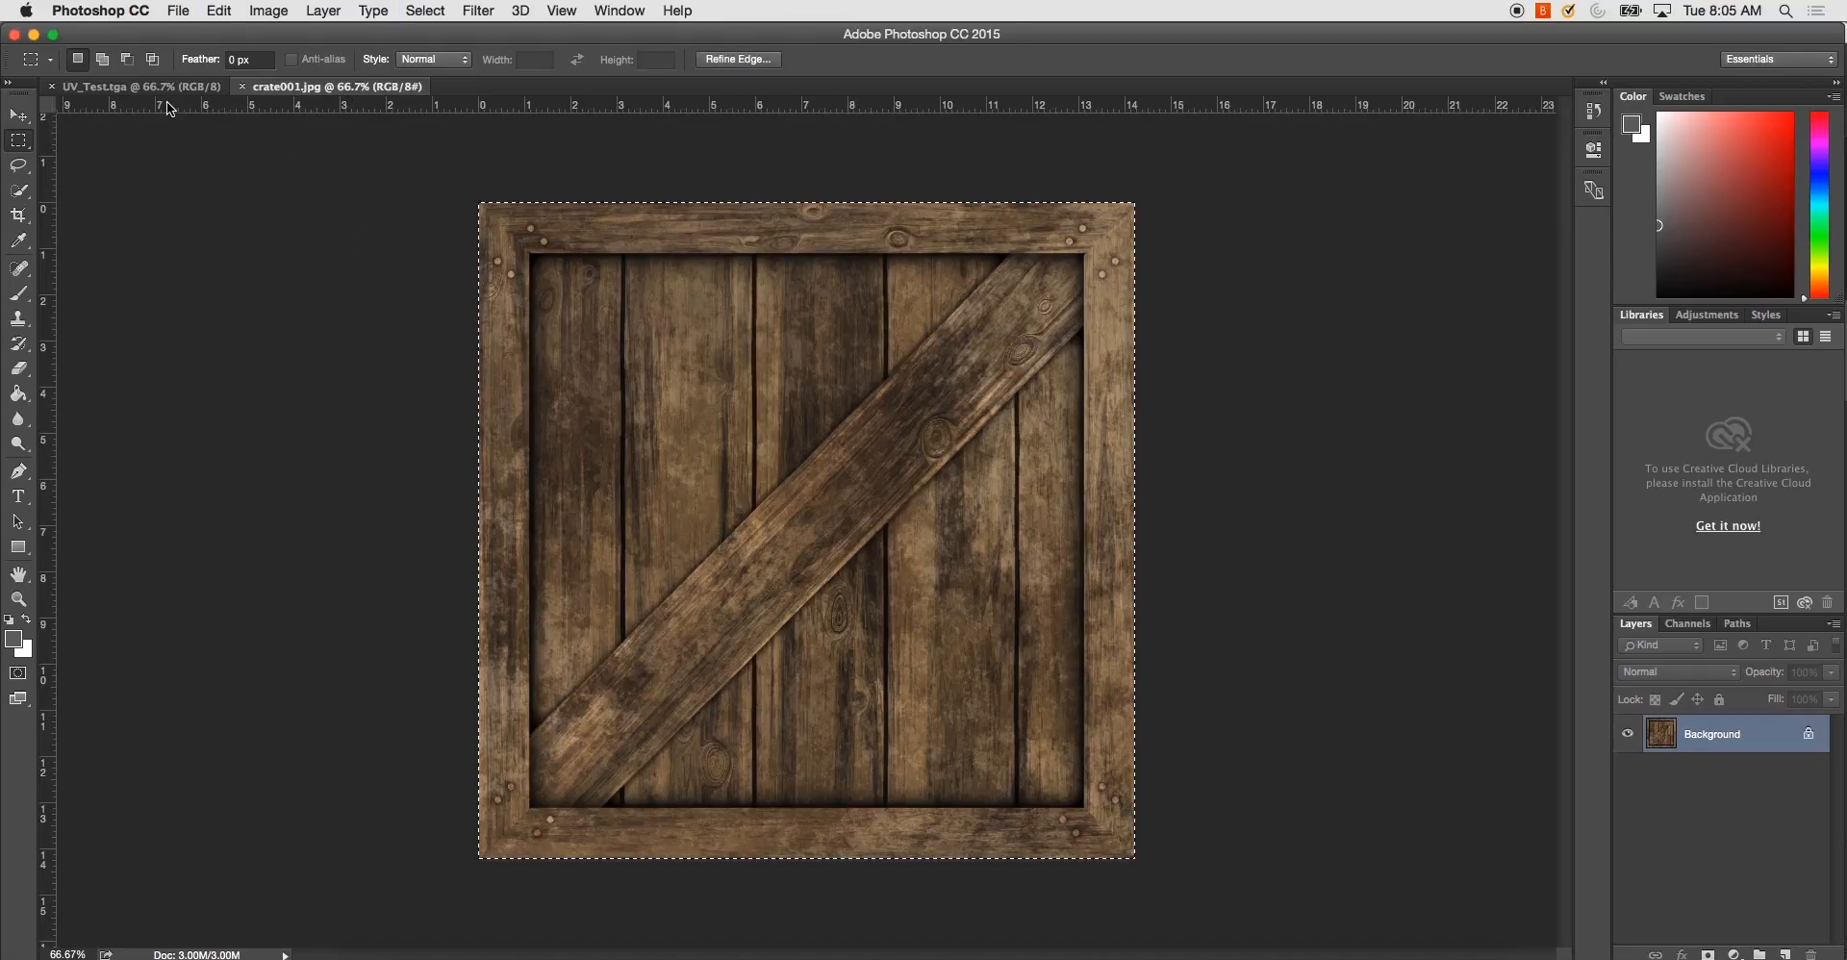
pyautogui.hotkey('ctrl', 'Tab')
pyautogui.press('super+v')
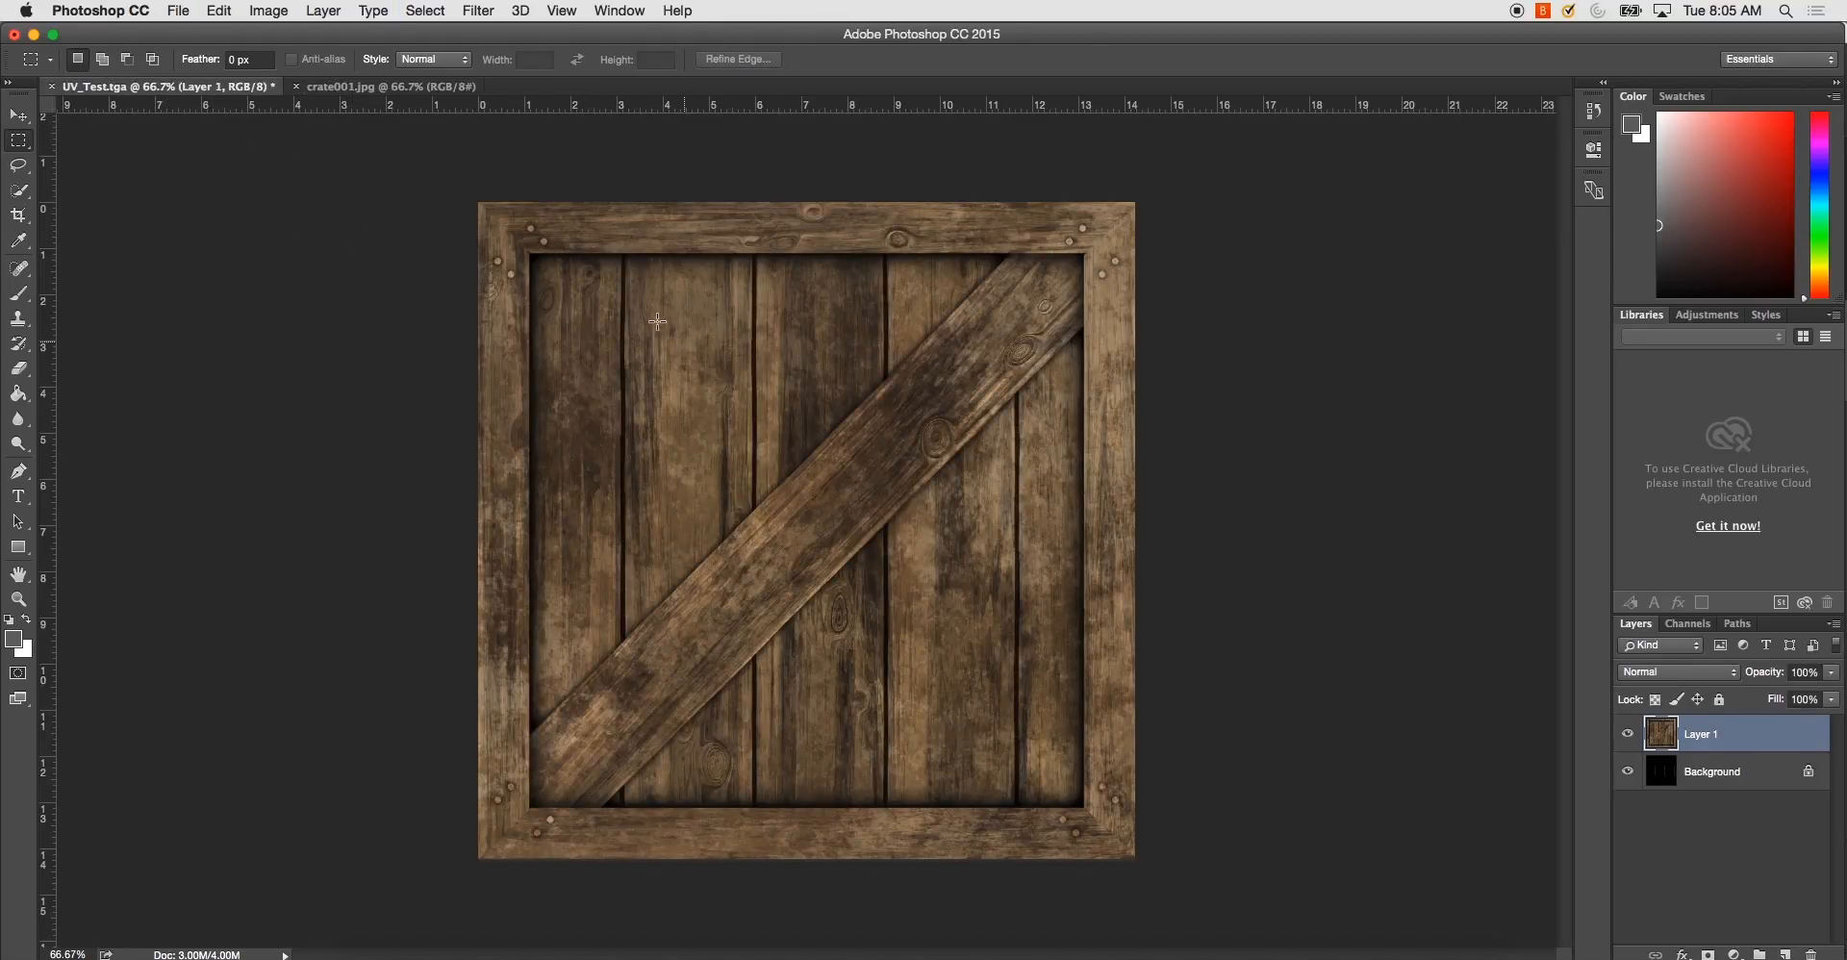
# Scale the pasted crate layer proportionally to about 33.4% so it fills the first UV square of the upper row
pyautogui.press('super+t')
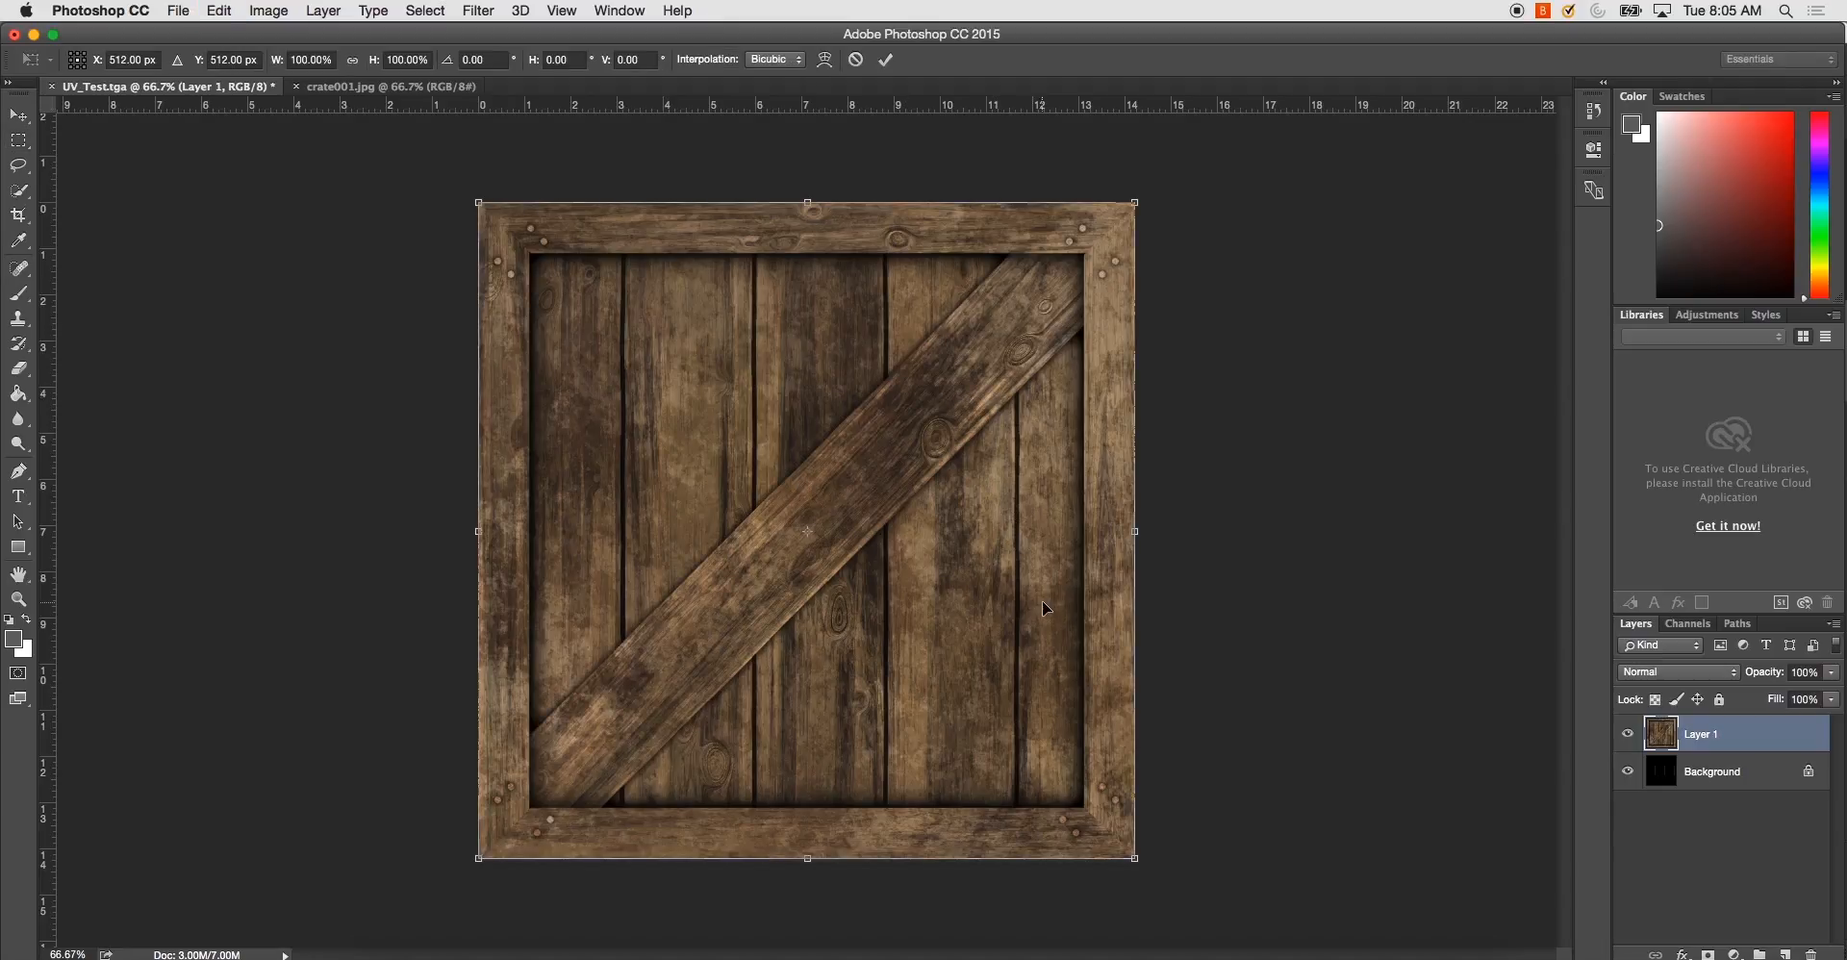
pyautogui.keyDown('shift'); pyautogui.moveTo(1135, 859); pyautogui.dragTo(608, 511); pyautogui.keyUp('shift')
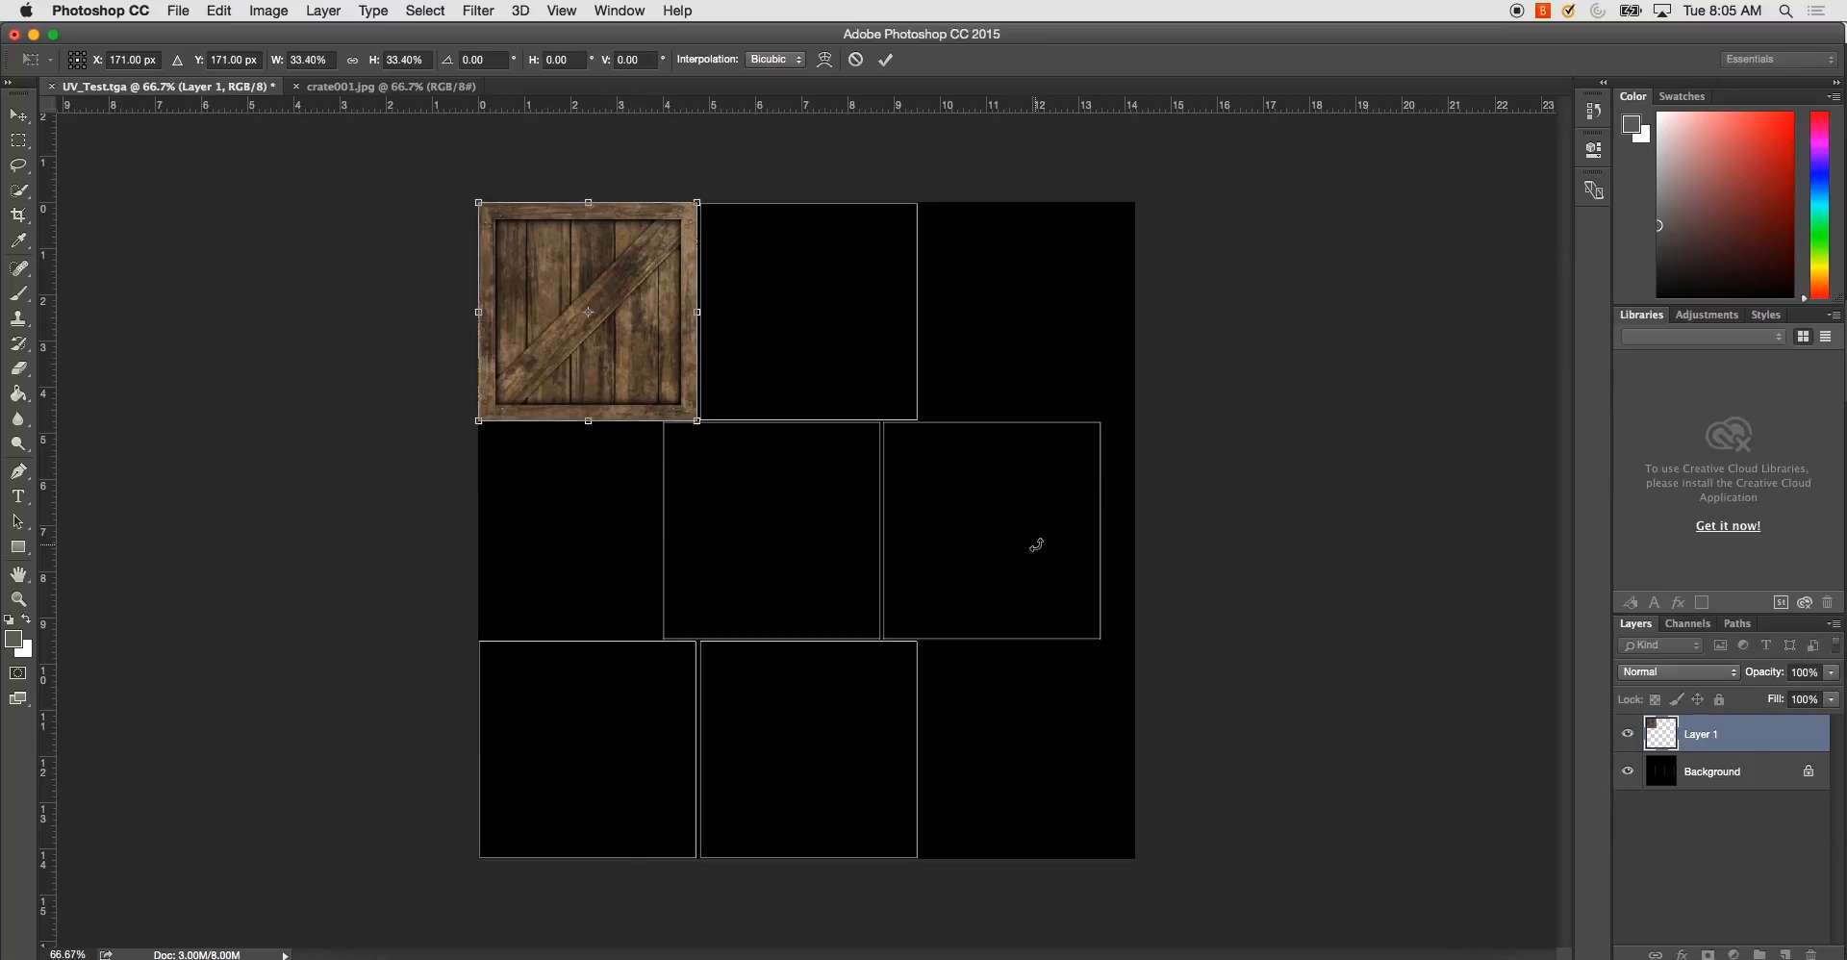
pyautogui.press('Return')
# Duplicate the crate layer and move the copy onto the second UV square of the upper row
pyautogui.moveTo(1724, 735); pyautogui.dragTo(1785, 954)
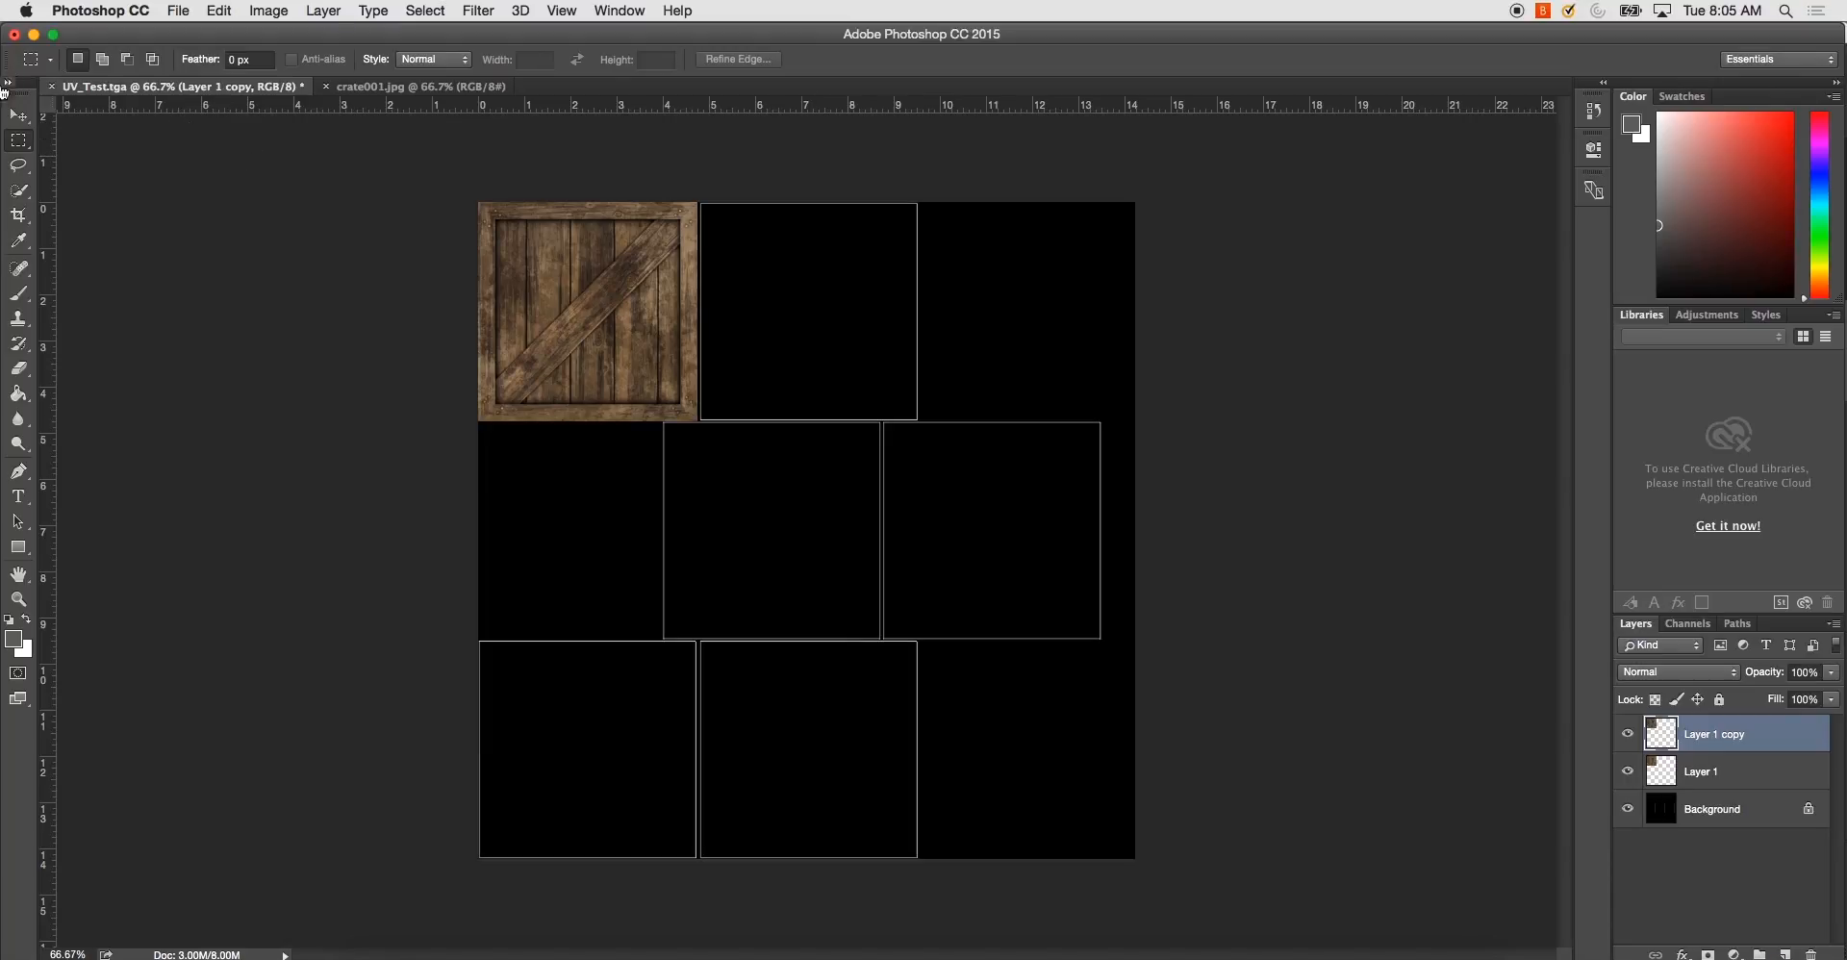
pyautogui.click(18, 114)
pyautogui.moveTo(559, 286); pyautogui.dragTo(781, 318)
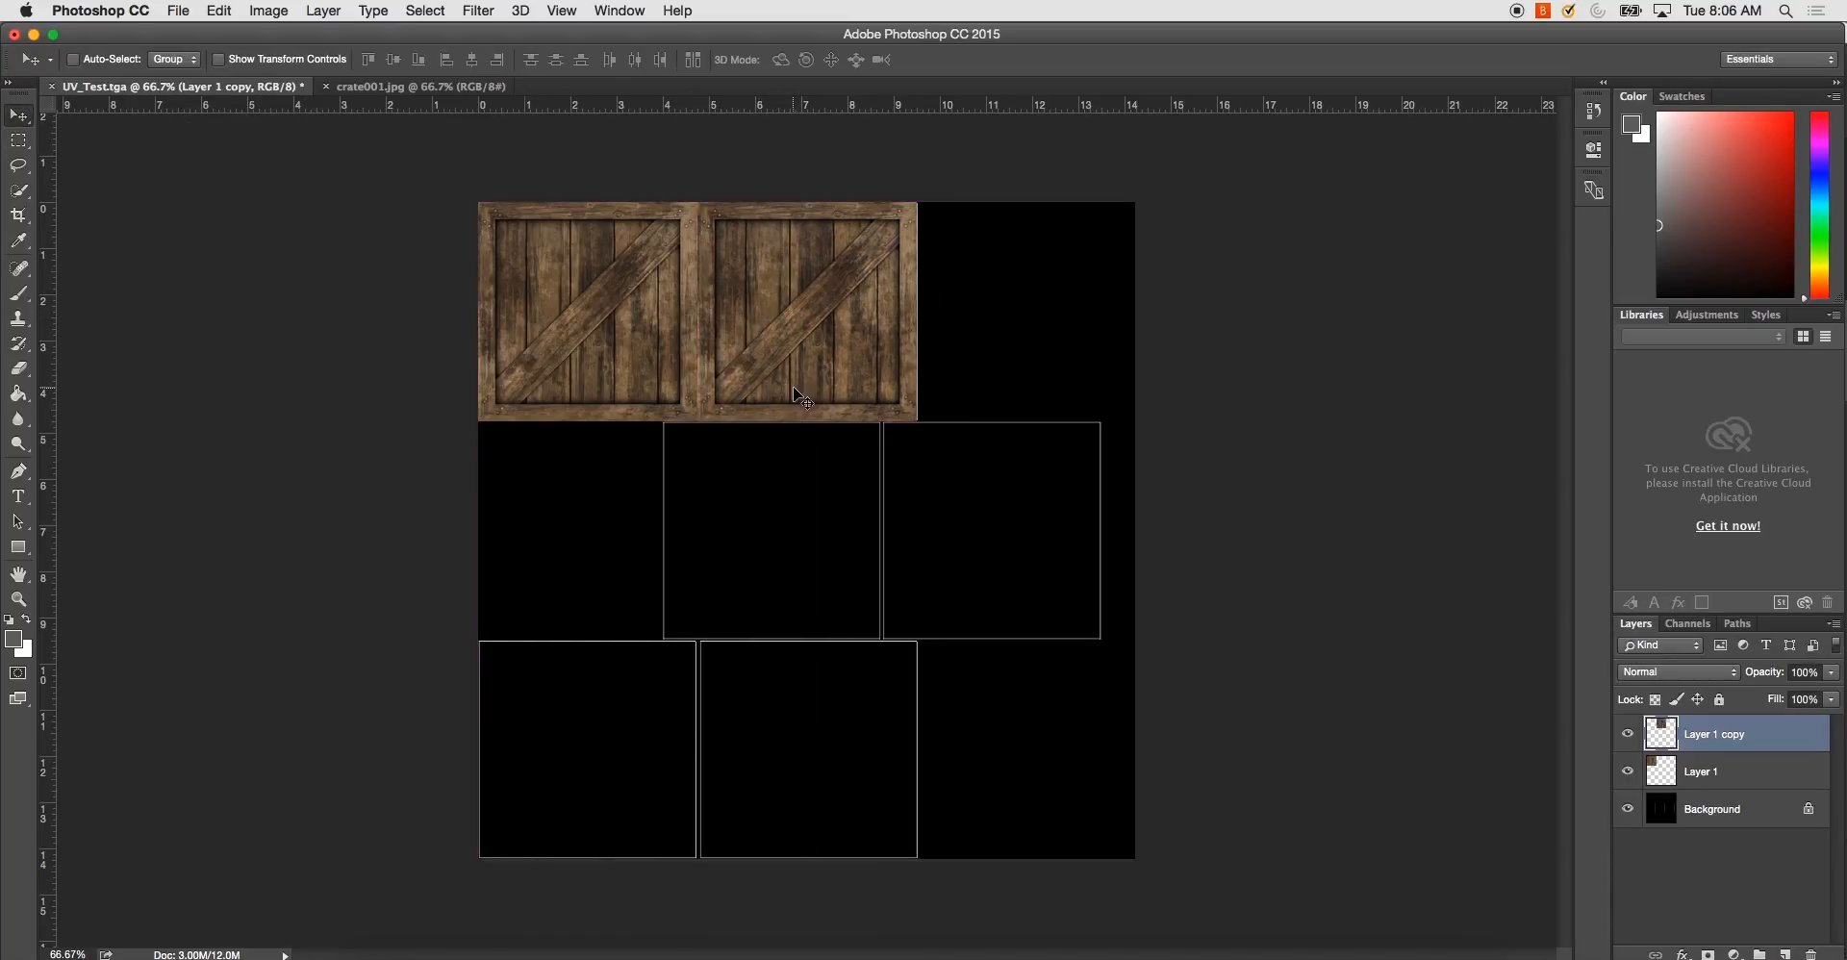
# Duplicate the Layer 1 copy crate layer and move the new copy onto the right UV square of the middle row
pyautogui.moveTo(1728, 735); pyautogui.dragTo(1765, 833)
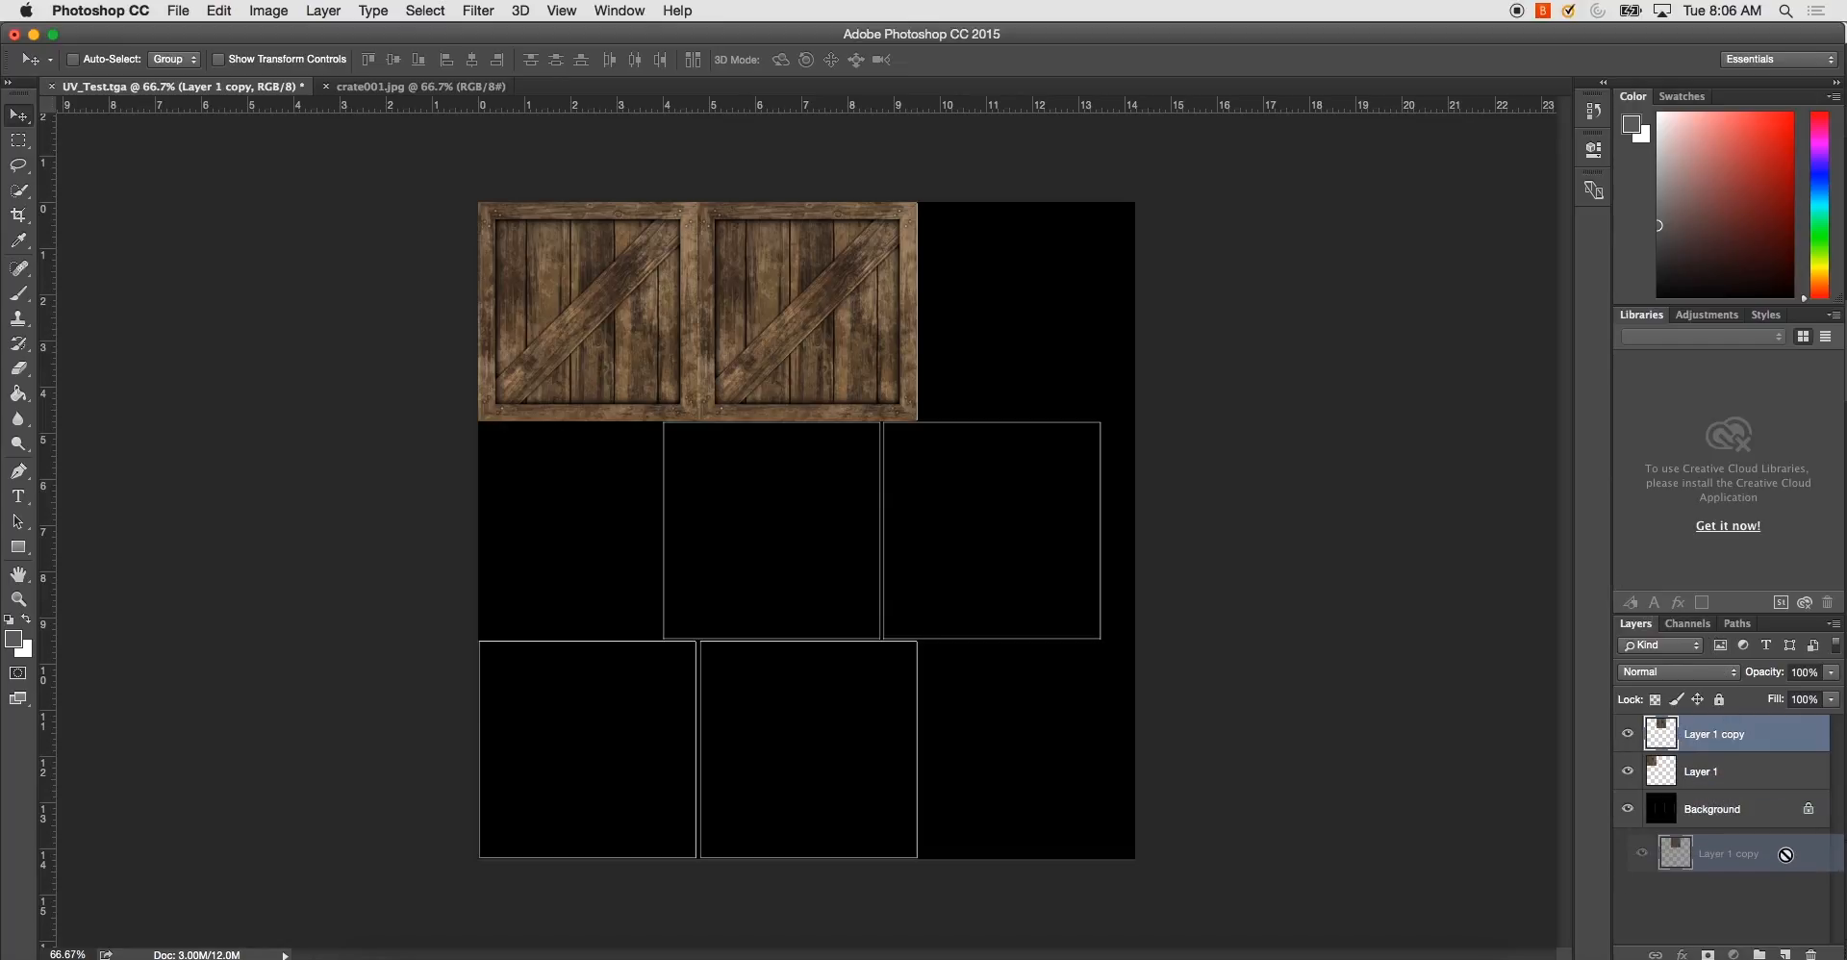
pyautogui.click(1810, 931)
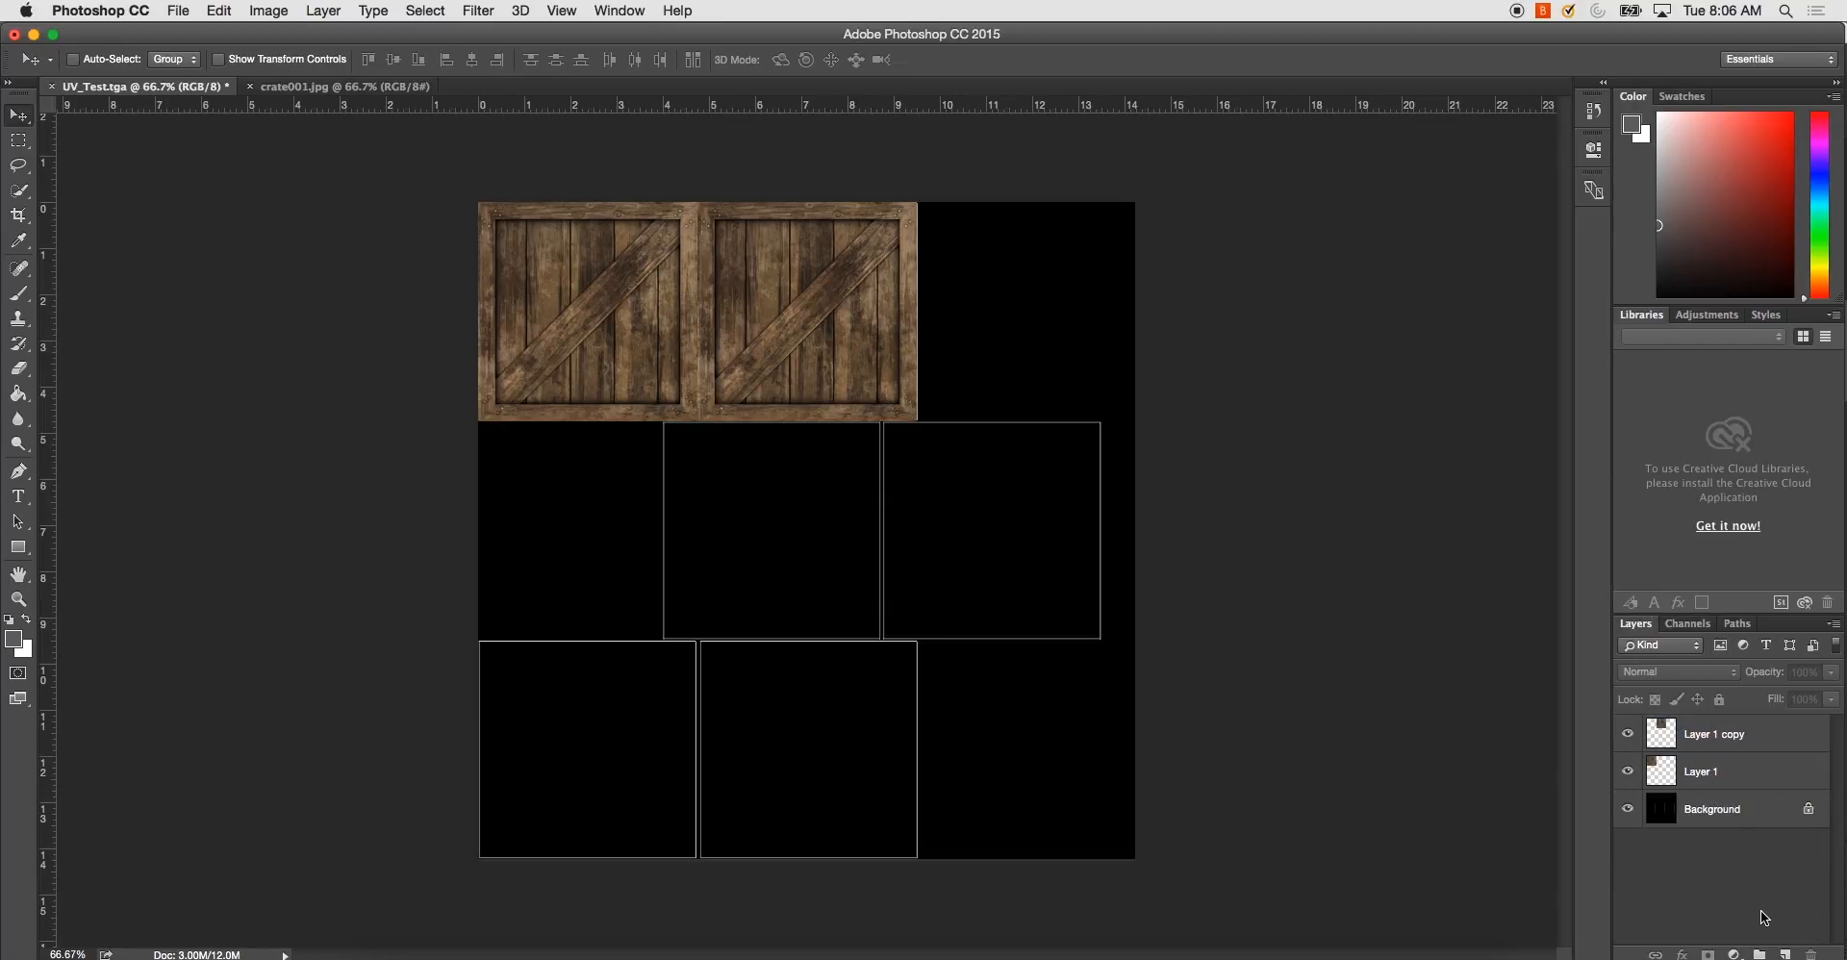
pyautogui.moveTo(1712, 736); pyautogui.dragTo(1787, 950)
pyautogui.hotkey('ctrl', 't')
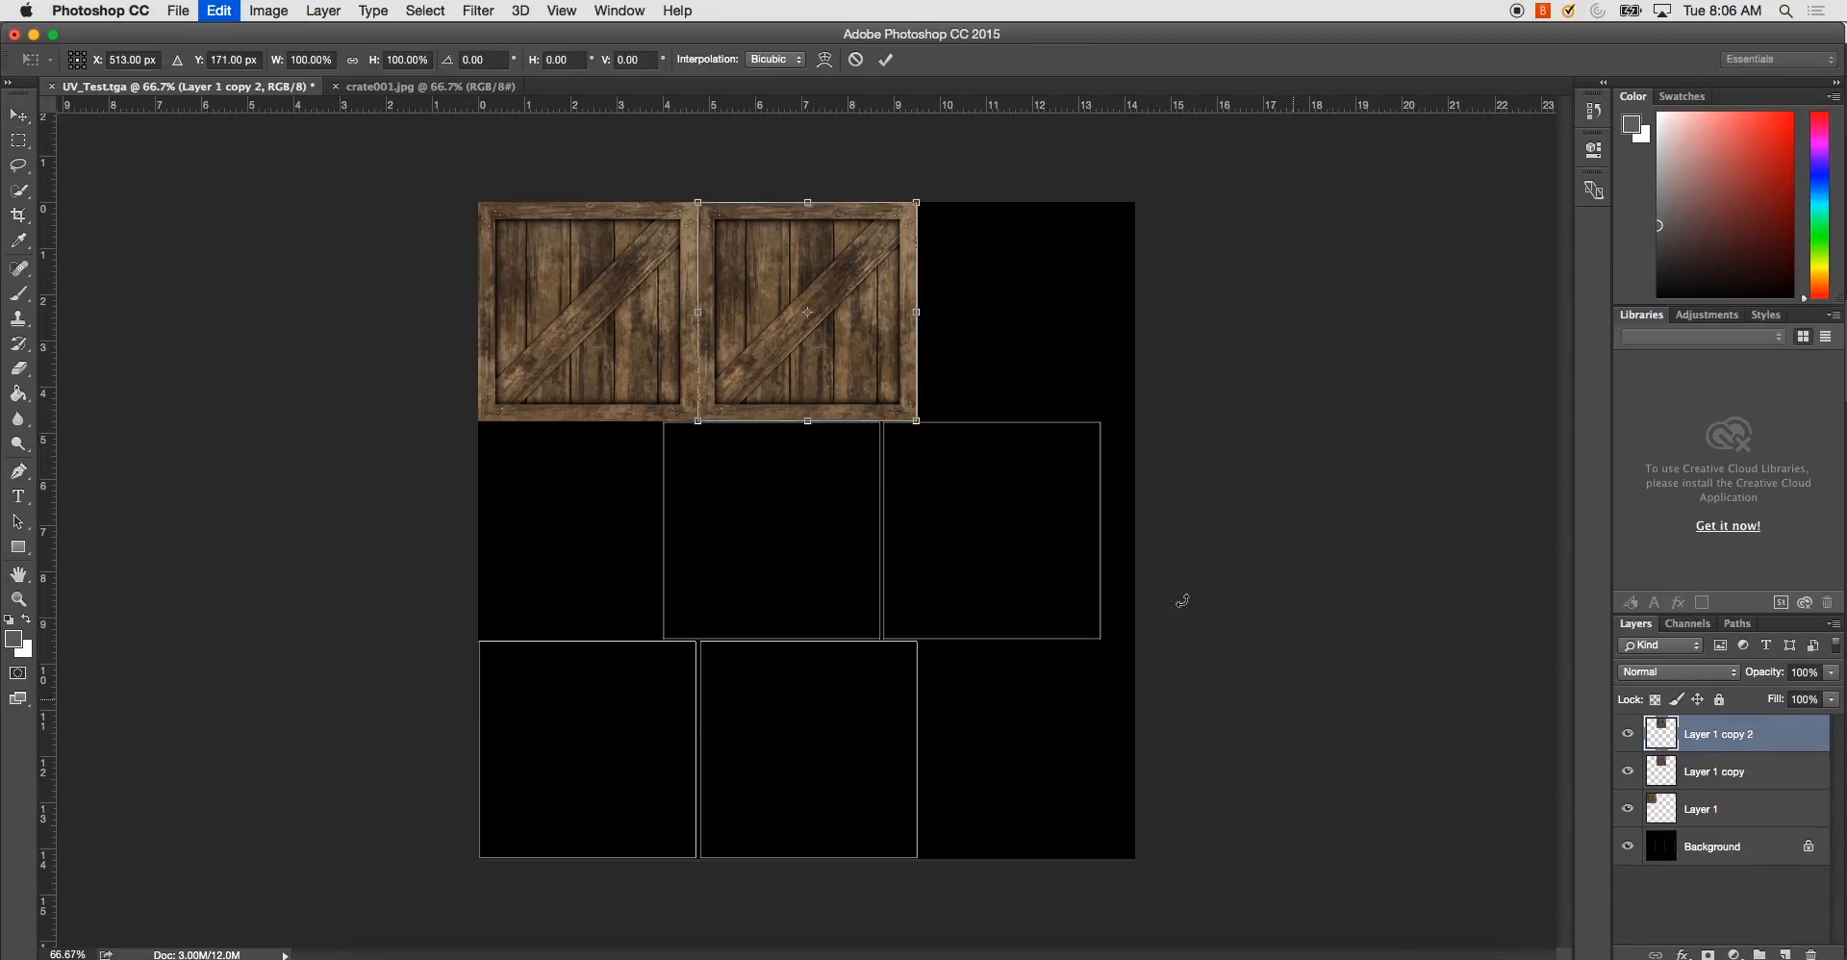
pyautogui.moveTo(867, 316); pyautogui.dragTo(1054, 536)
pyautogui.press('Return')
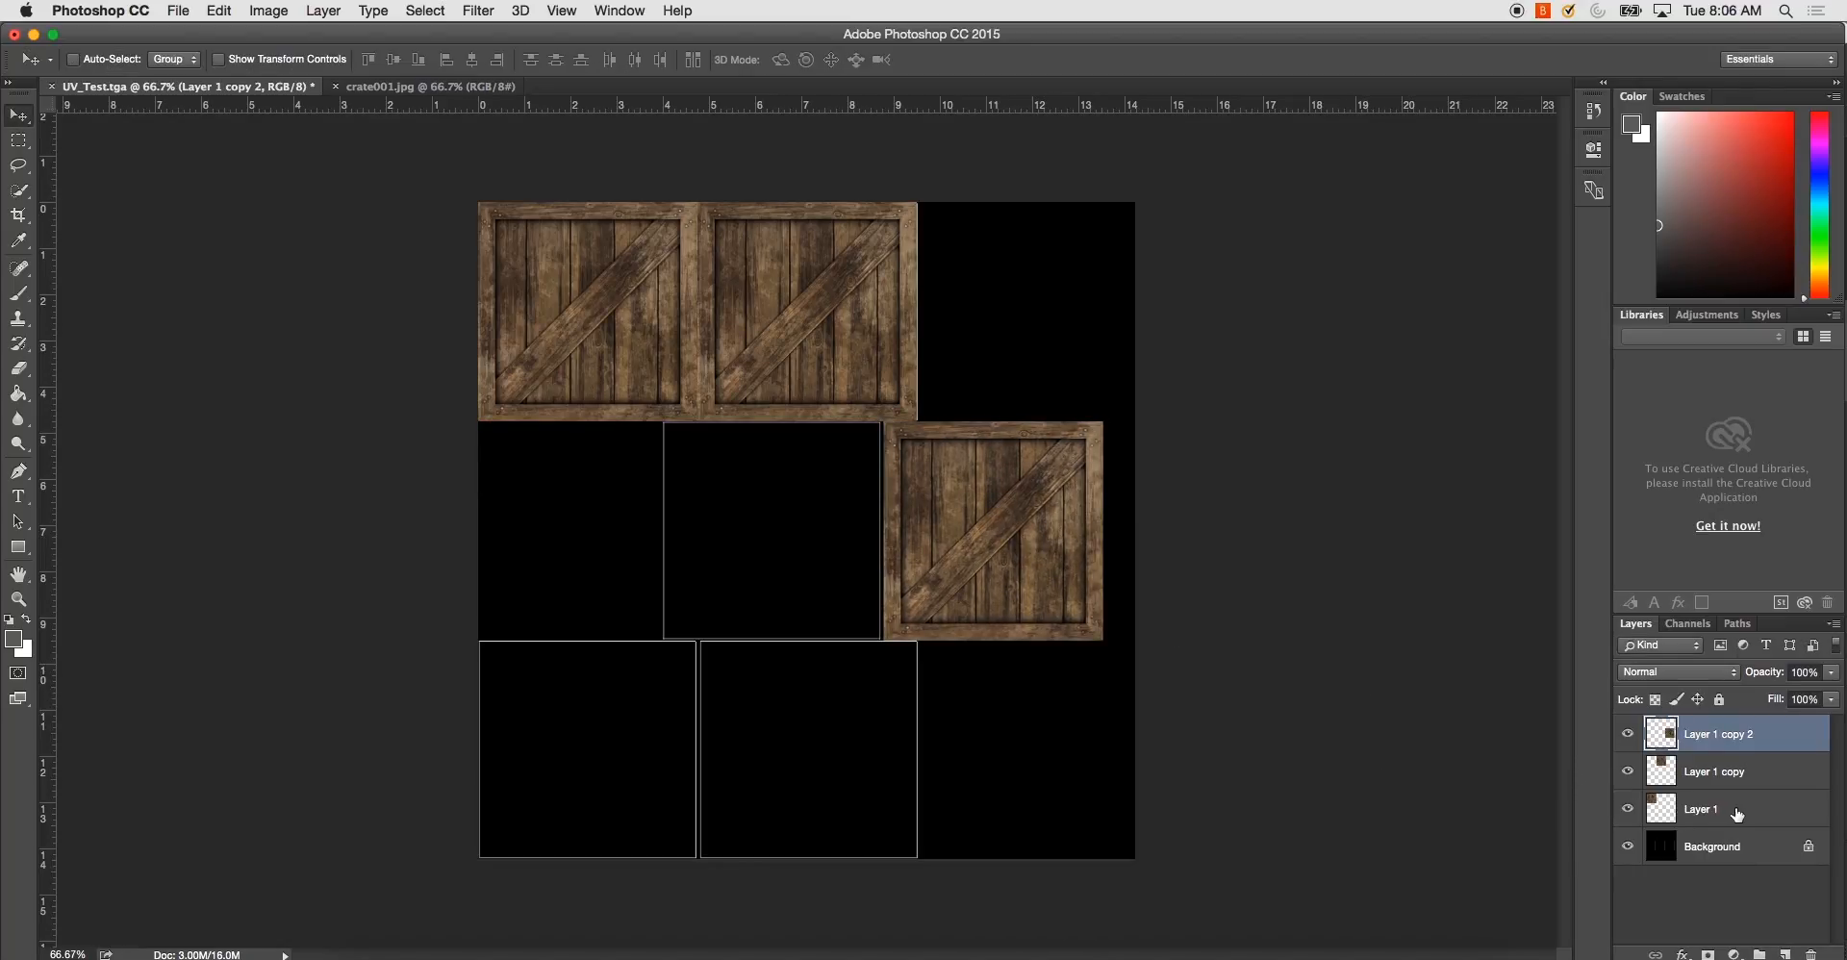
# Duplicate the crate layer again and align the copy with the left UV square of the middle row
pyautogui.moveTo(1729, 746); pyautogui.dragTo(1785, 952)
pyautogui.moveTo(965, 547); pyautogui.dragTo(745, 549)
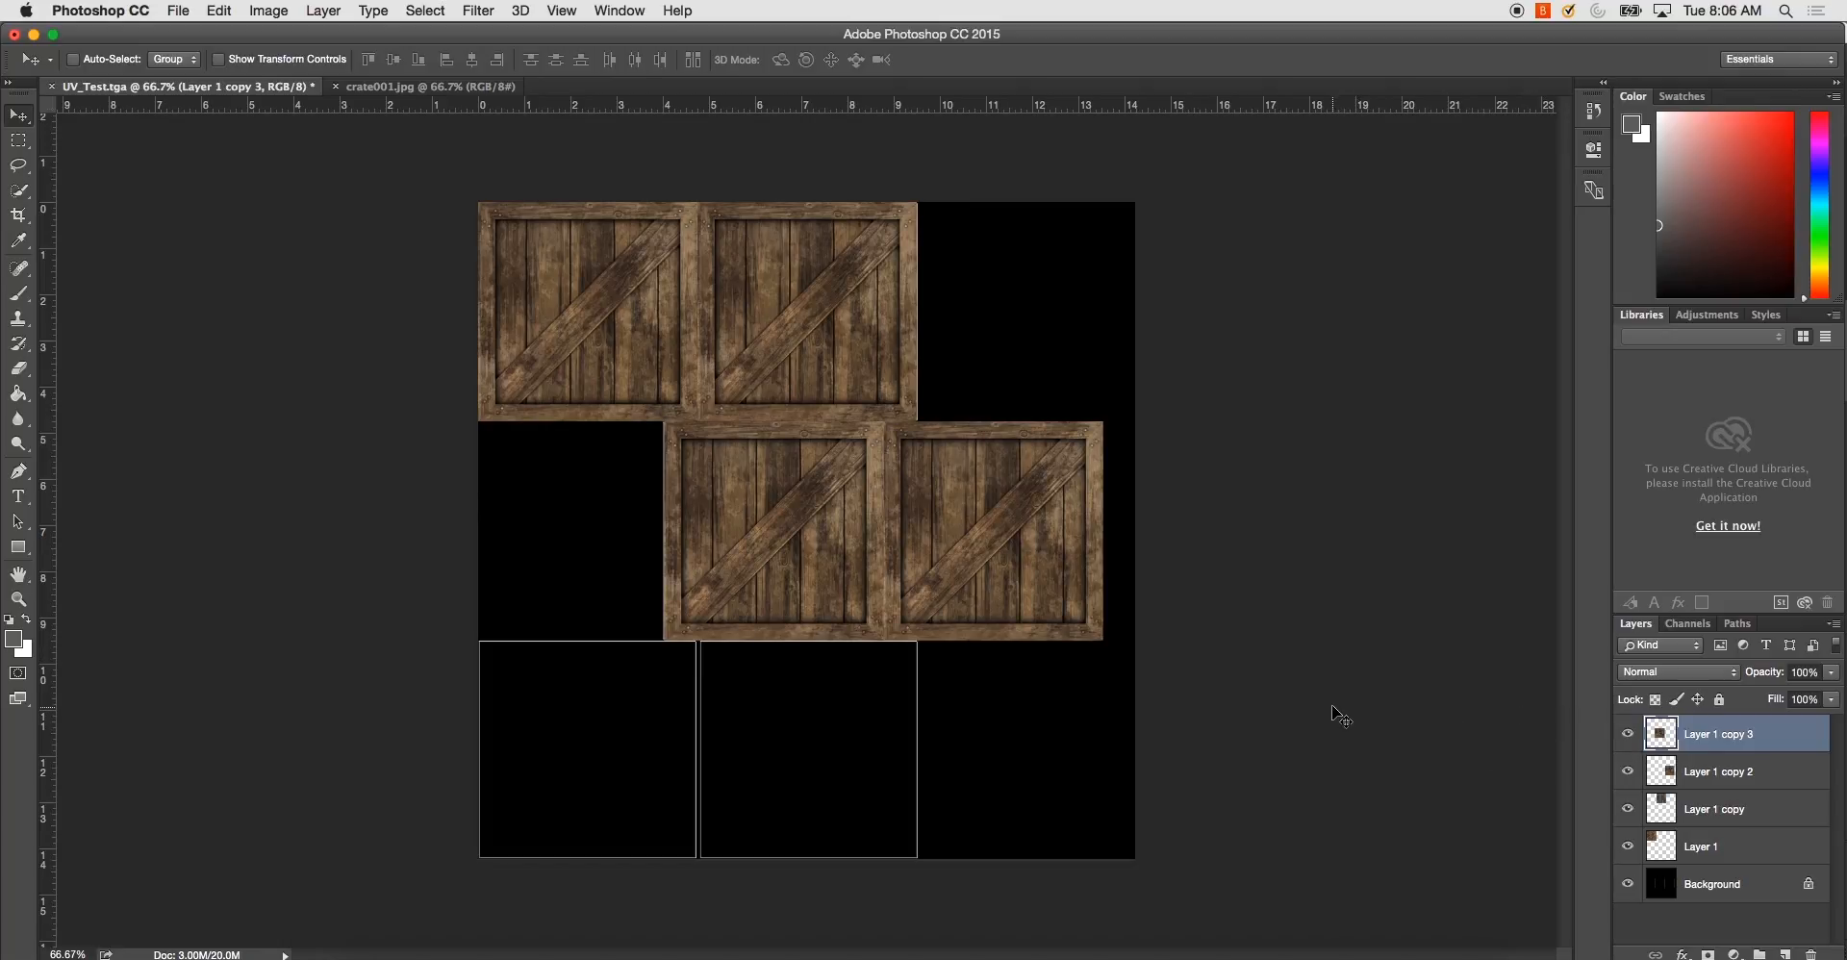
pyautogui.press('Left')
pyautogui.press('Left')
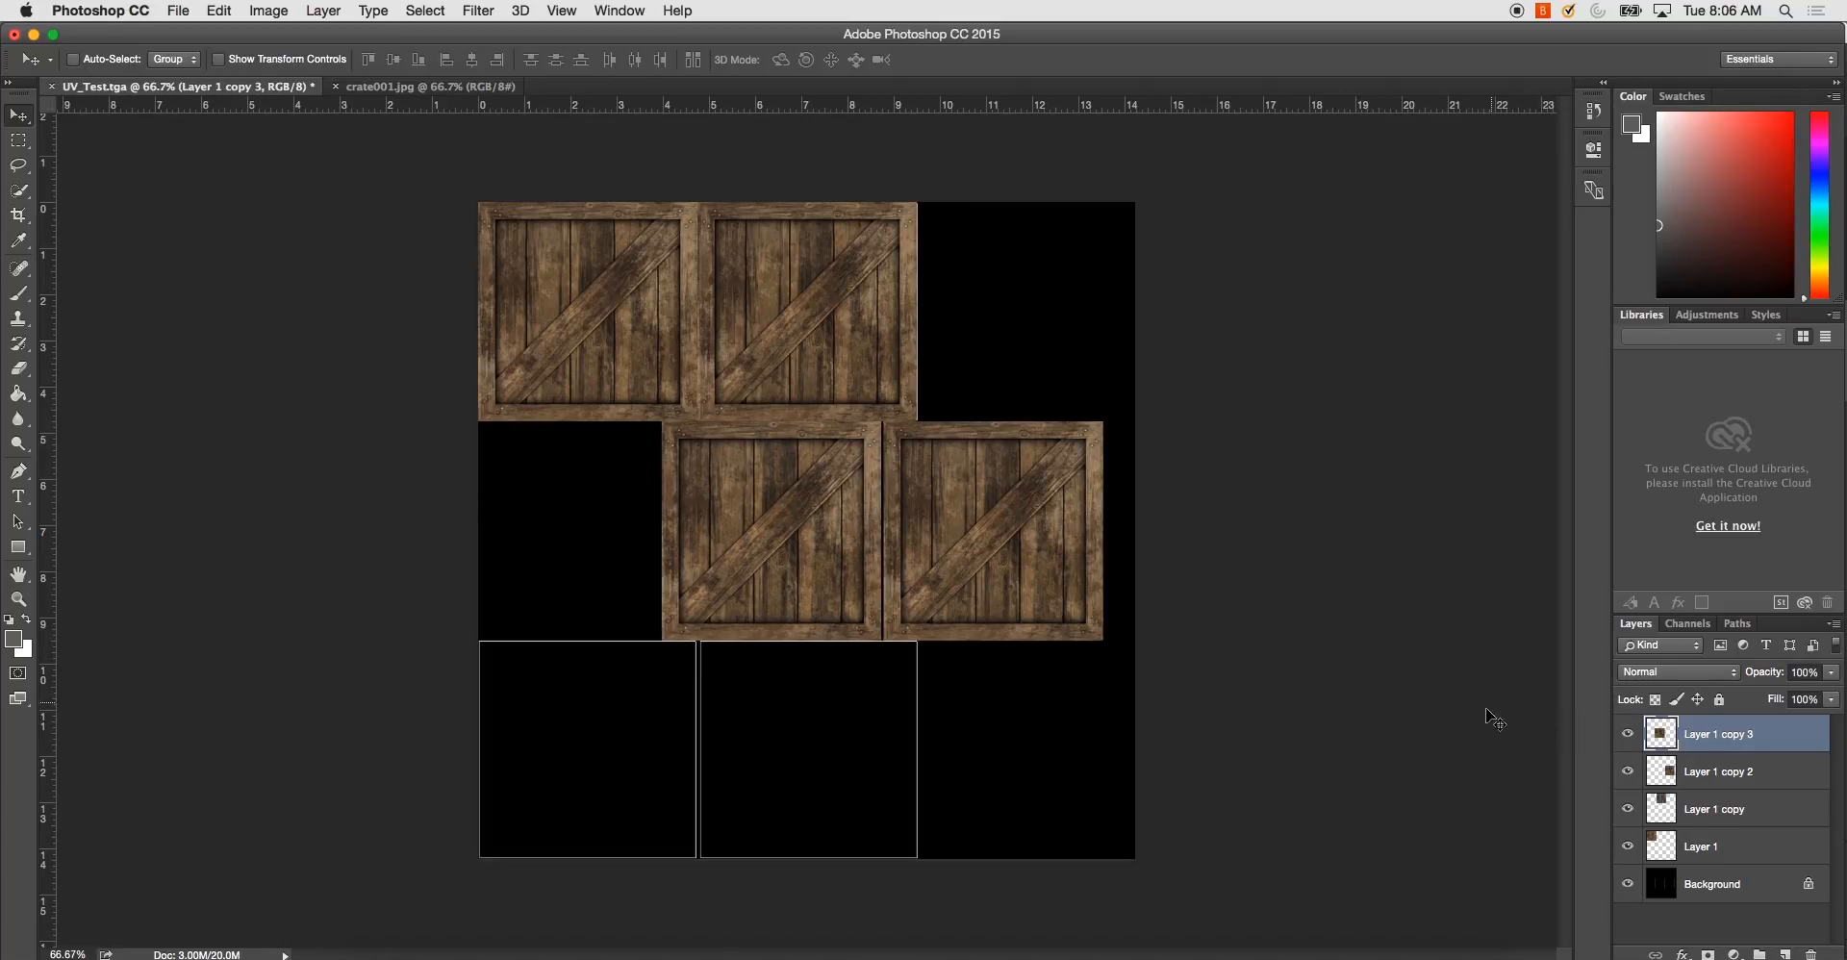
# Duplicate the crate layer twice more and align the copies with the two UV squares of the lower row
pyautogui.moveTo(1709, 750); pyautogui.dragTo(1784, 952)
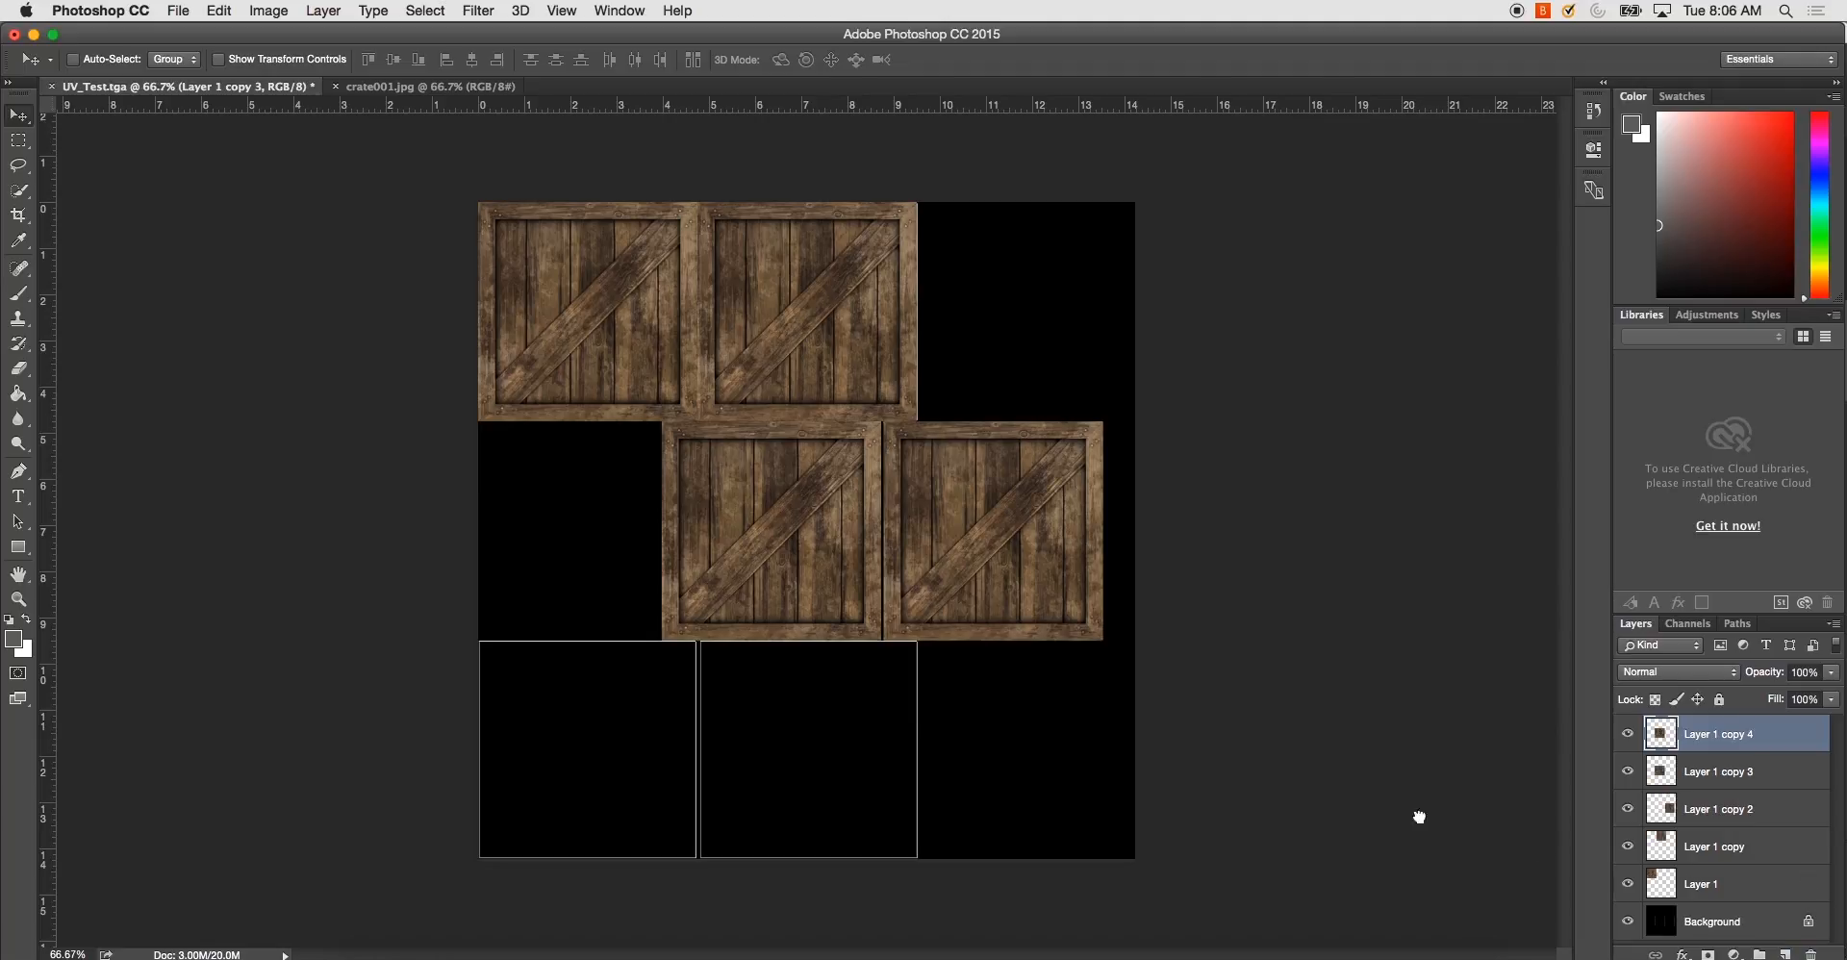
pyautogui.moveTo(795, 569); pyautogui.dragTo(606, 790)
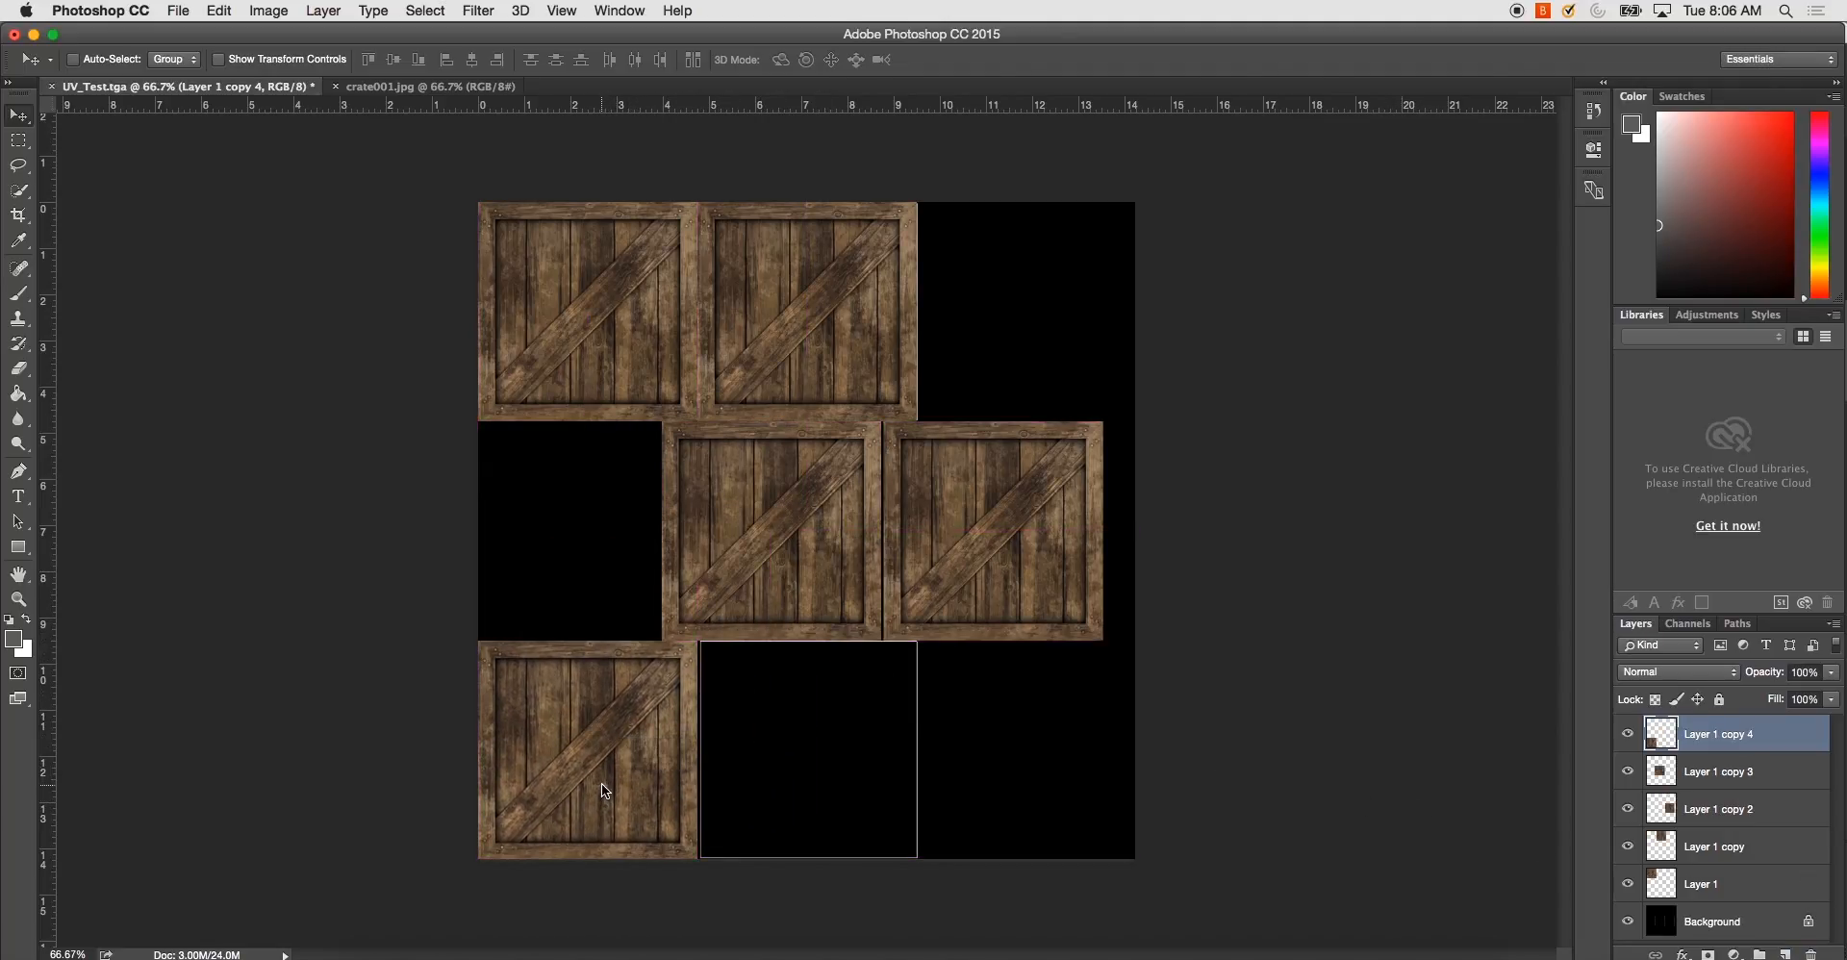
pyautogui.moveTo(1741, 751); pyautogui.dragTo(1782, 952)
pyautogui.moveTo(620, 796); pyautogui.dragTo(856, 796)
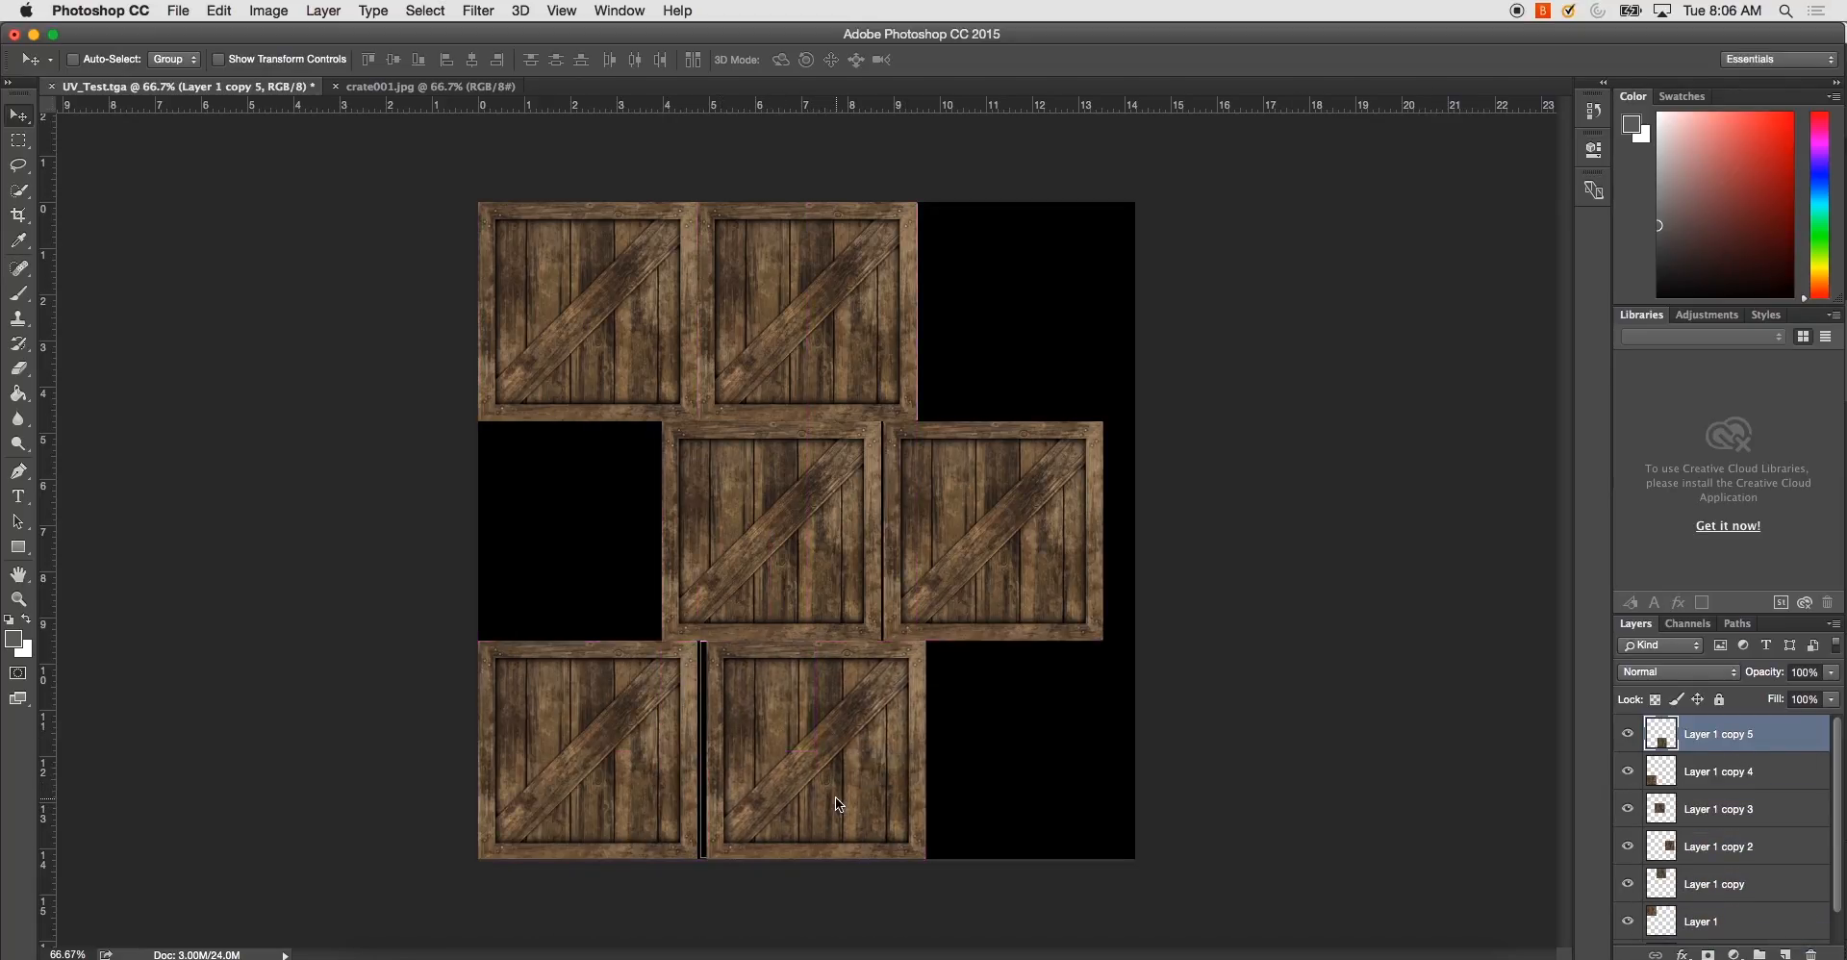
pyautogui.press('Left')
pyautogui.press('Left')
pyautogui.press('Left')
pyautogui.press('Left')
pyautogui.press('Left')
pyautogui.press('Left')
pyautogui.press('Left')
pyautogui.press('Left')
pyautogui.press('Left')
pyautogui.press('Left')
pyautogui.press('Left')
pyautogui.press('Left')
pyautogui.press('Left')
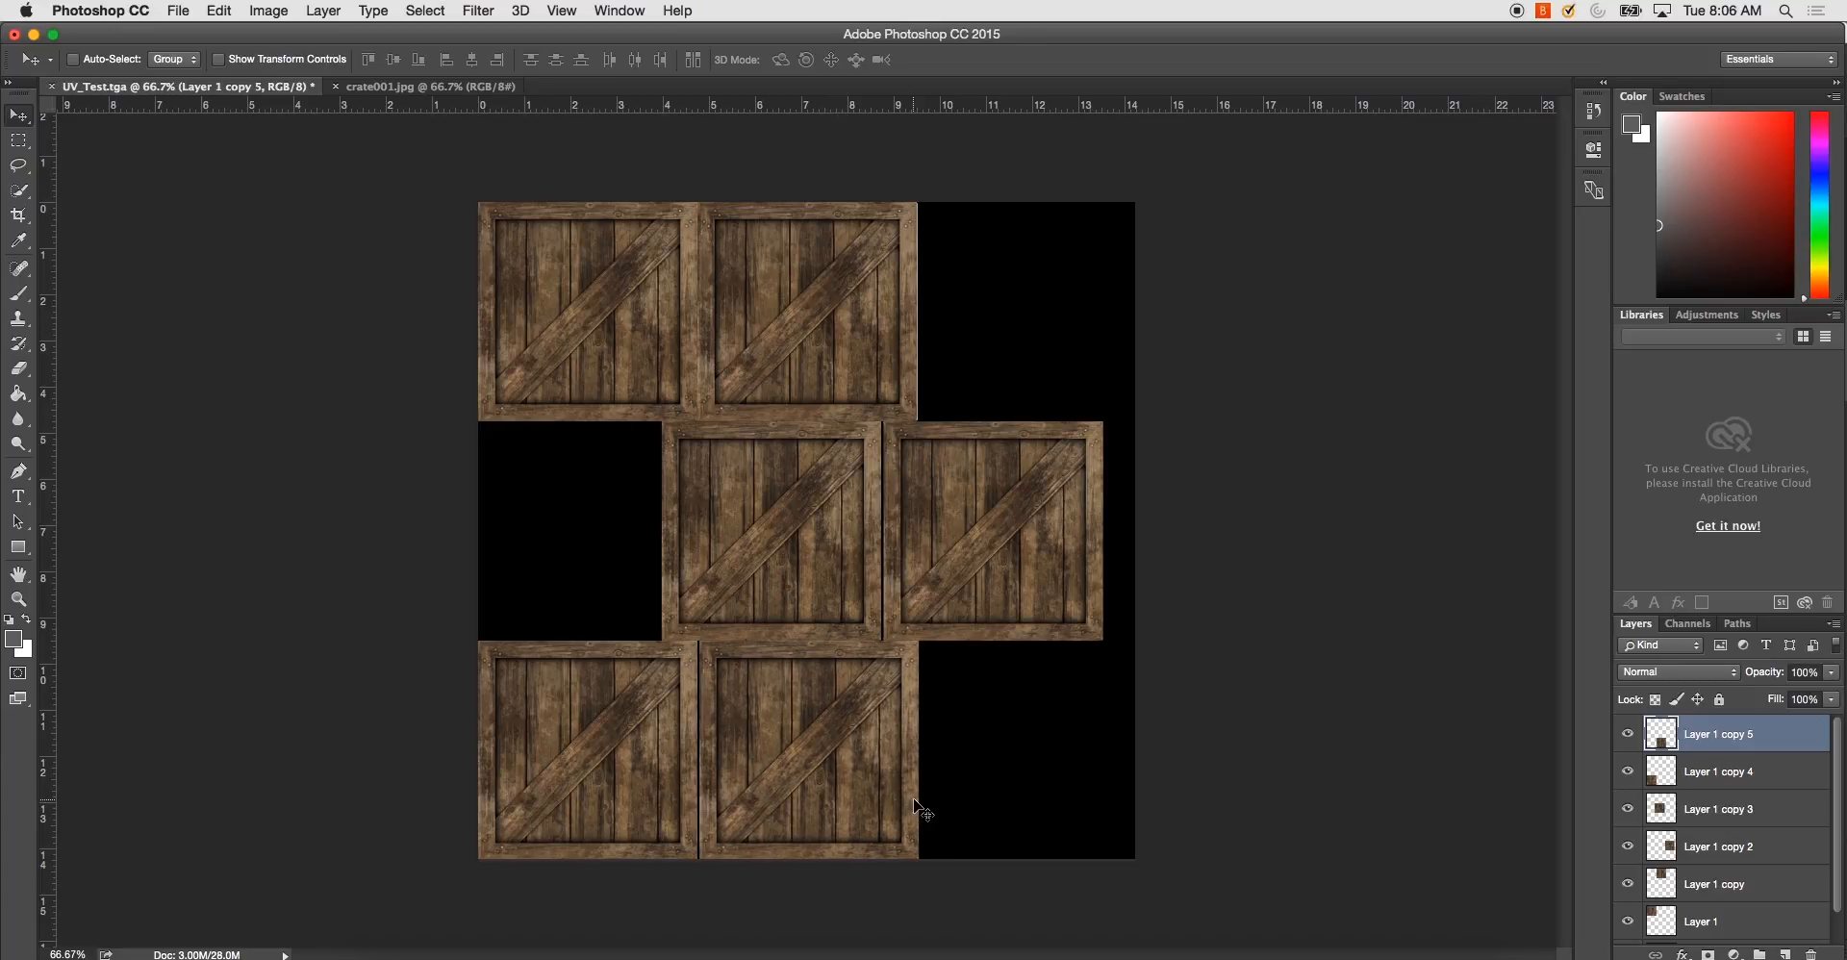
# Save the layered document as Crate_Example.psd in the Lab 9 folder with Maximize Compatibility on
pyautogui.press('super+s')
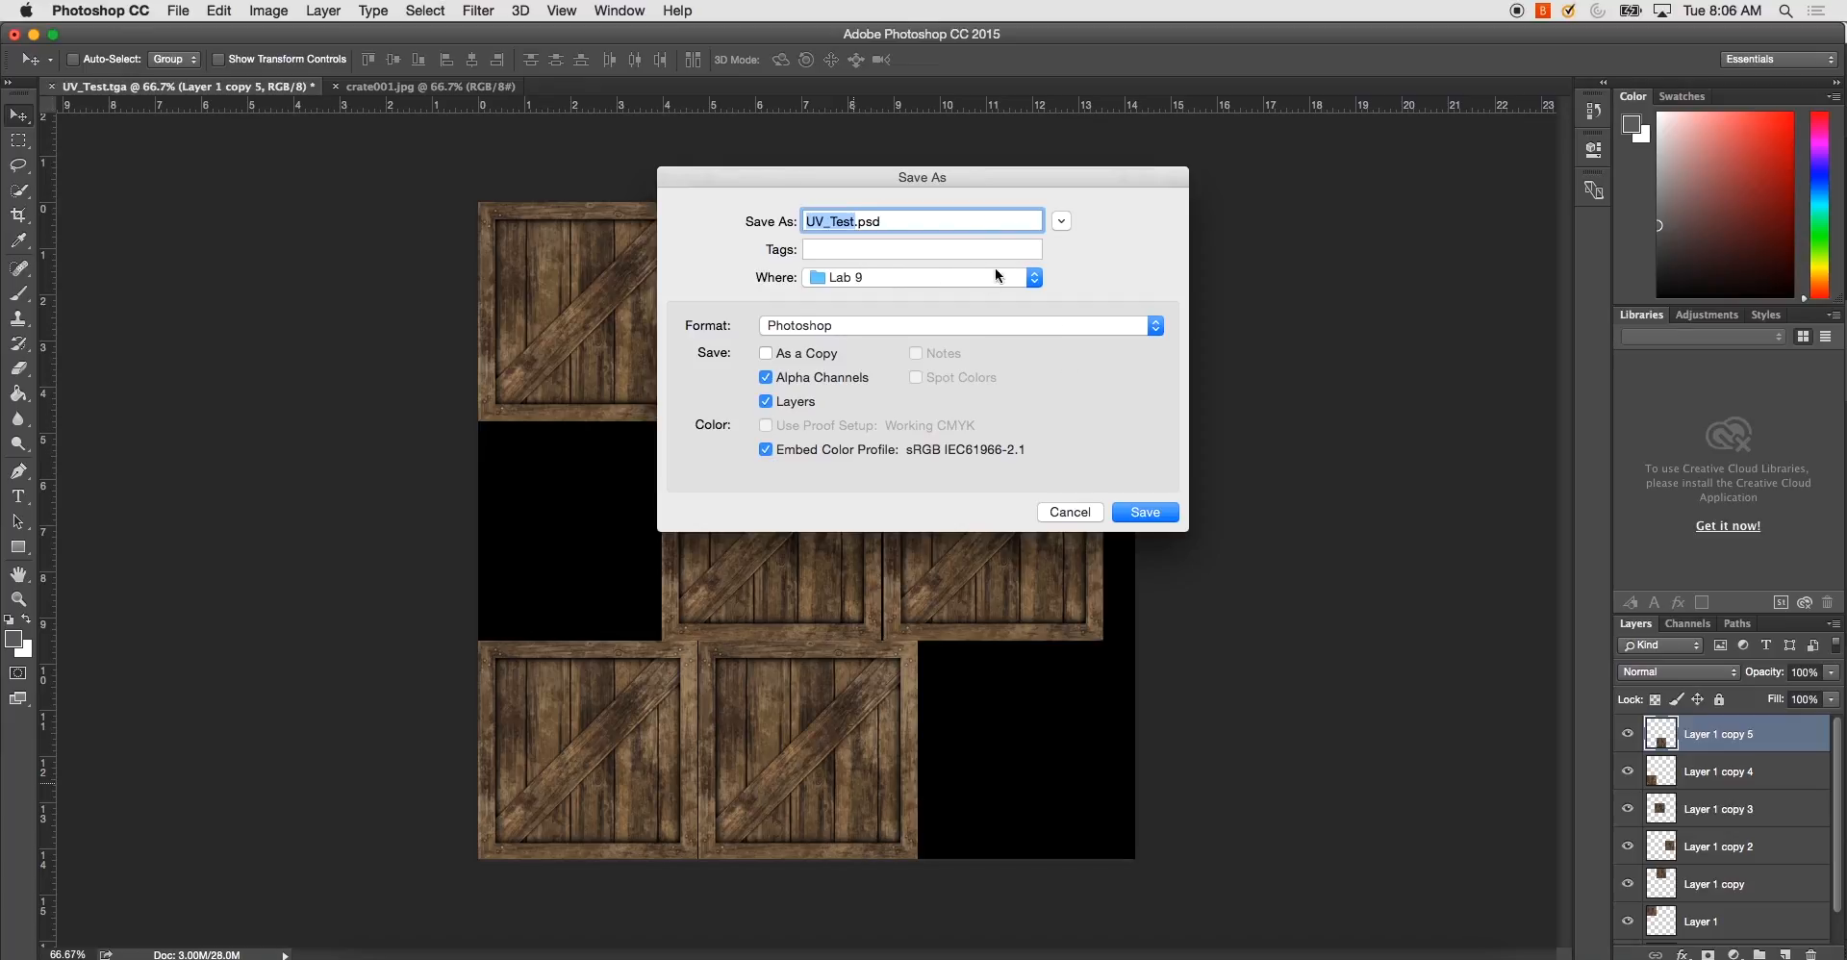
pyautogui.click(1066, 224)
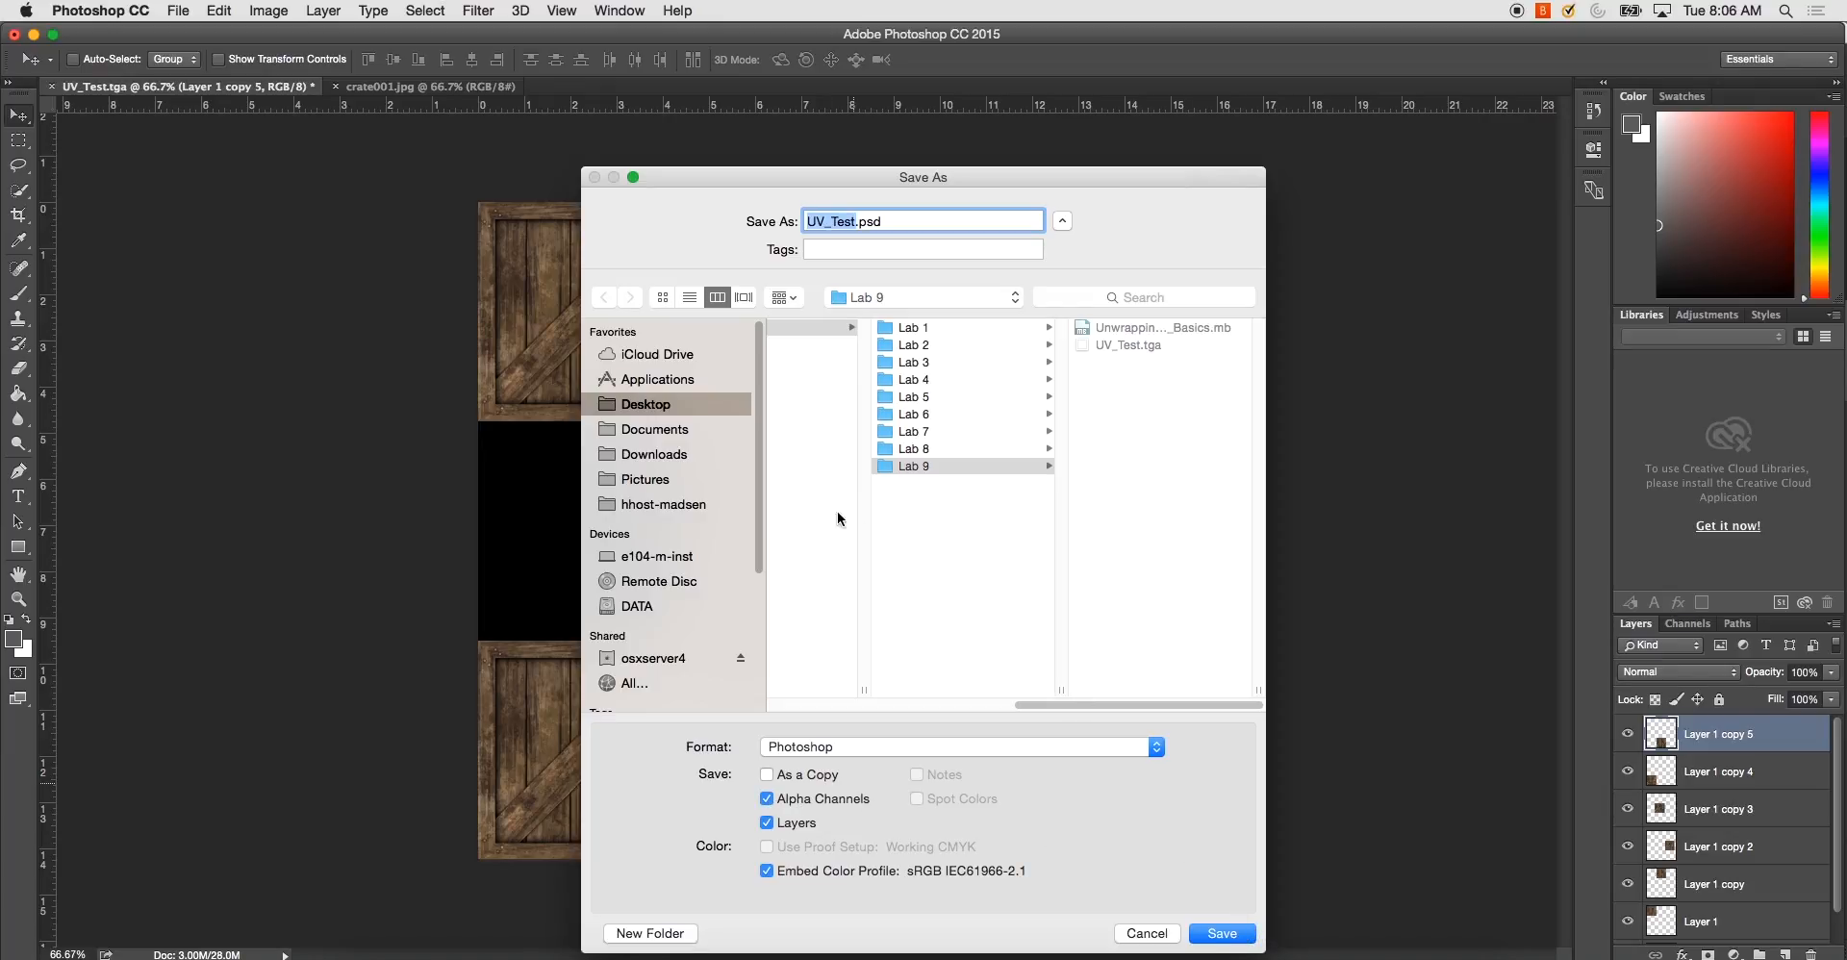
pyautogui.click(853, 224)
pyautogui.press('BackSpace')
pyautogui.press('BackSpace')
pyautogui.press('BackSpace')
pyautogui.press('BackSpace')
pyautogui.press('BackSpace')
pyautogui.press('BackSpace')
pyautogui.press('BackSpace')
pyautogui.write('Crate_Examp')
pyautogui.click(1222, 933)
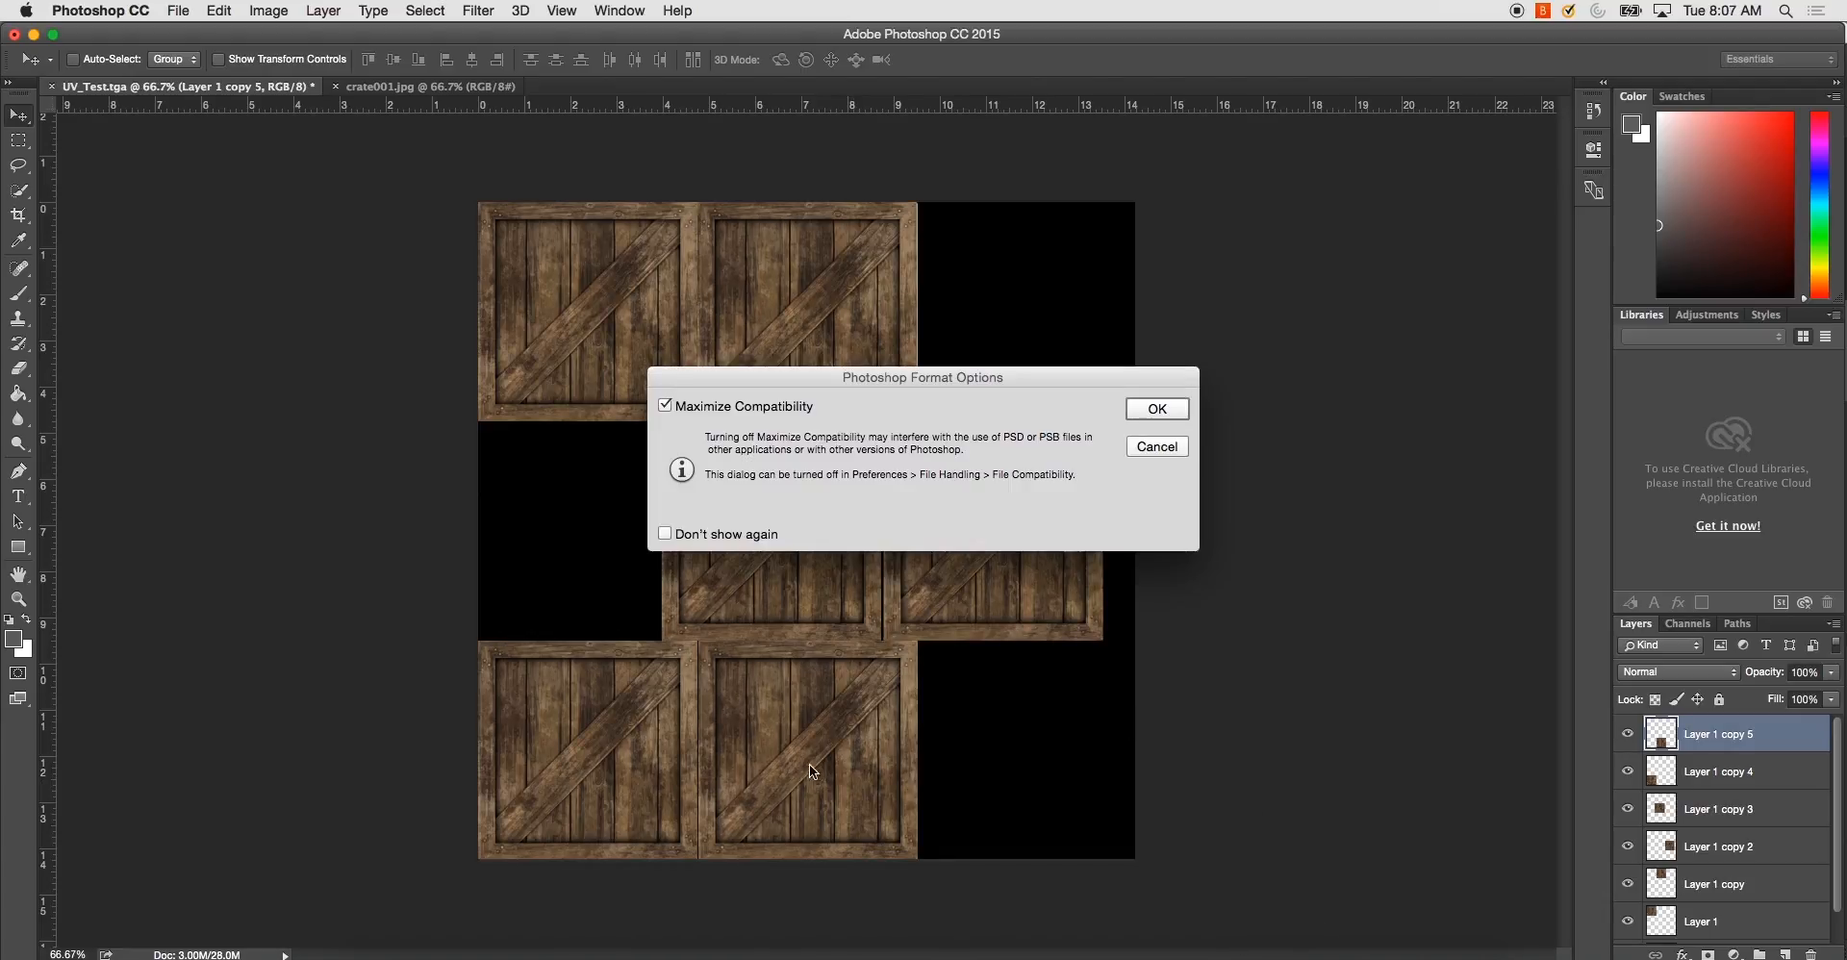
pyautogui.click(1142, 412)
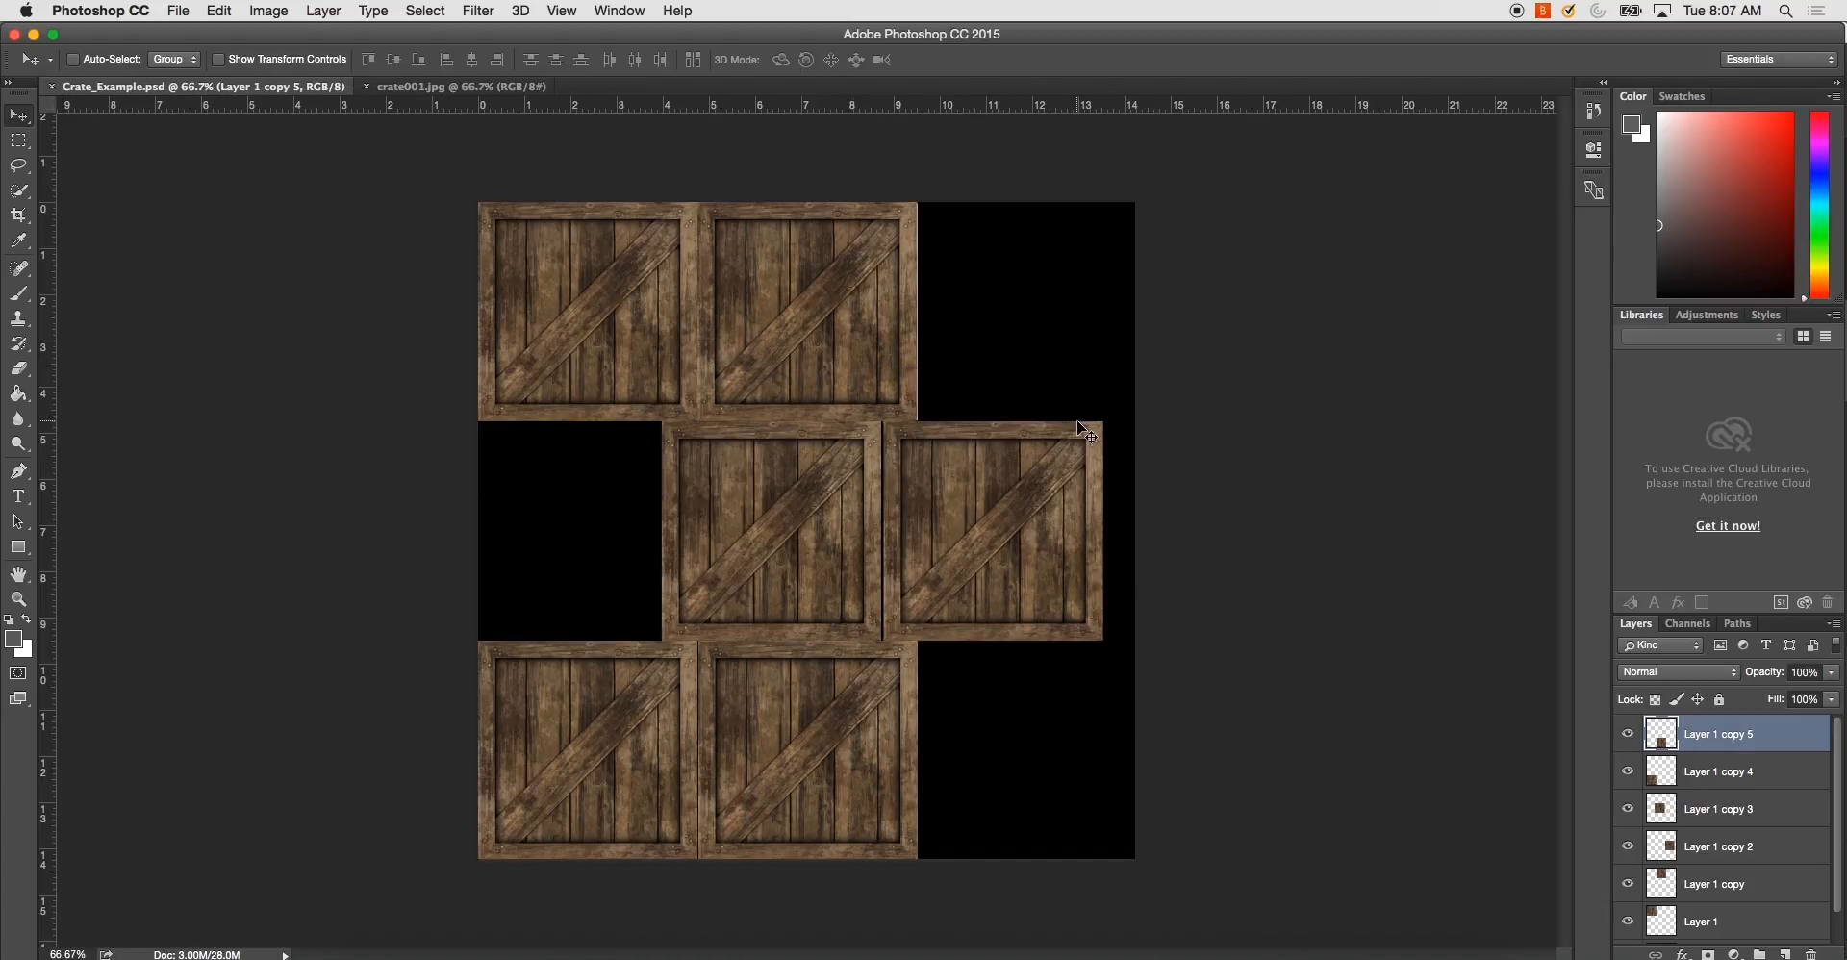
# Save a Targa copy named Crate_Example.tga in the Lab 9 folder, without alpha channels and at 24 bits/pixel
pyautogui.press('super+shift+s')
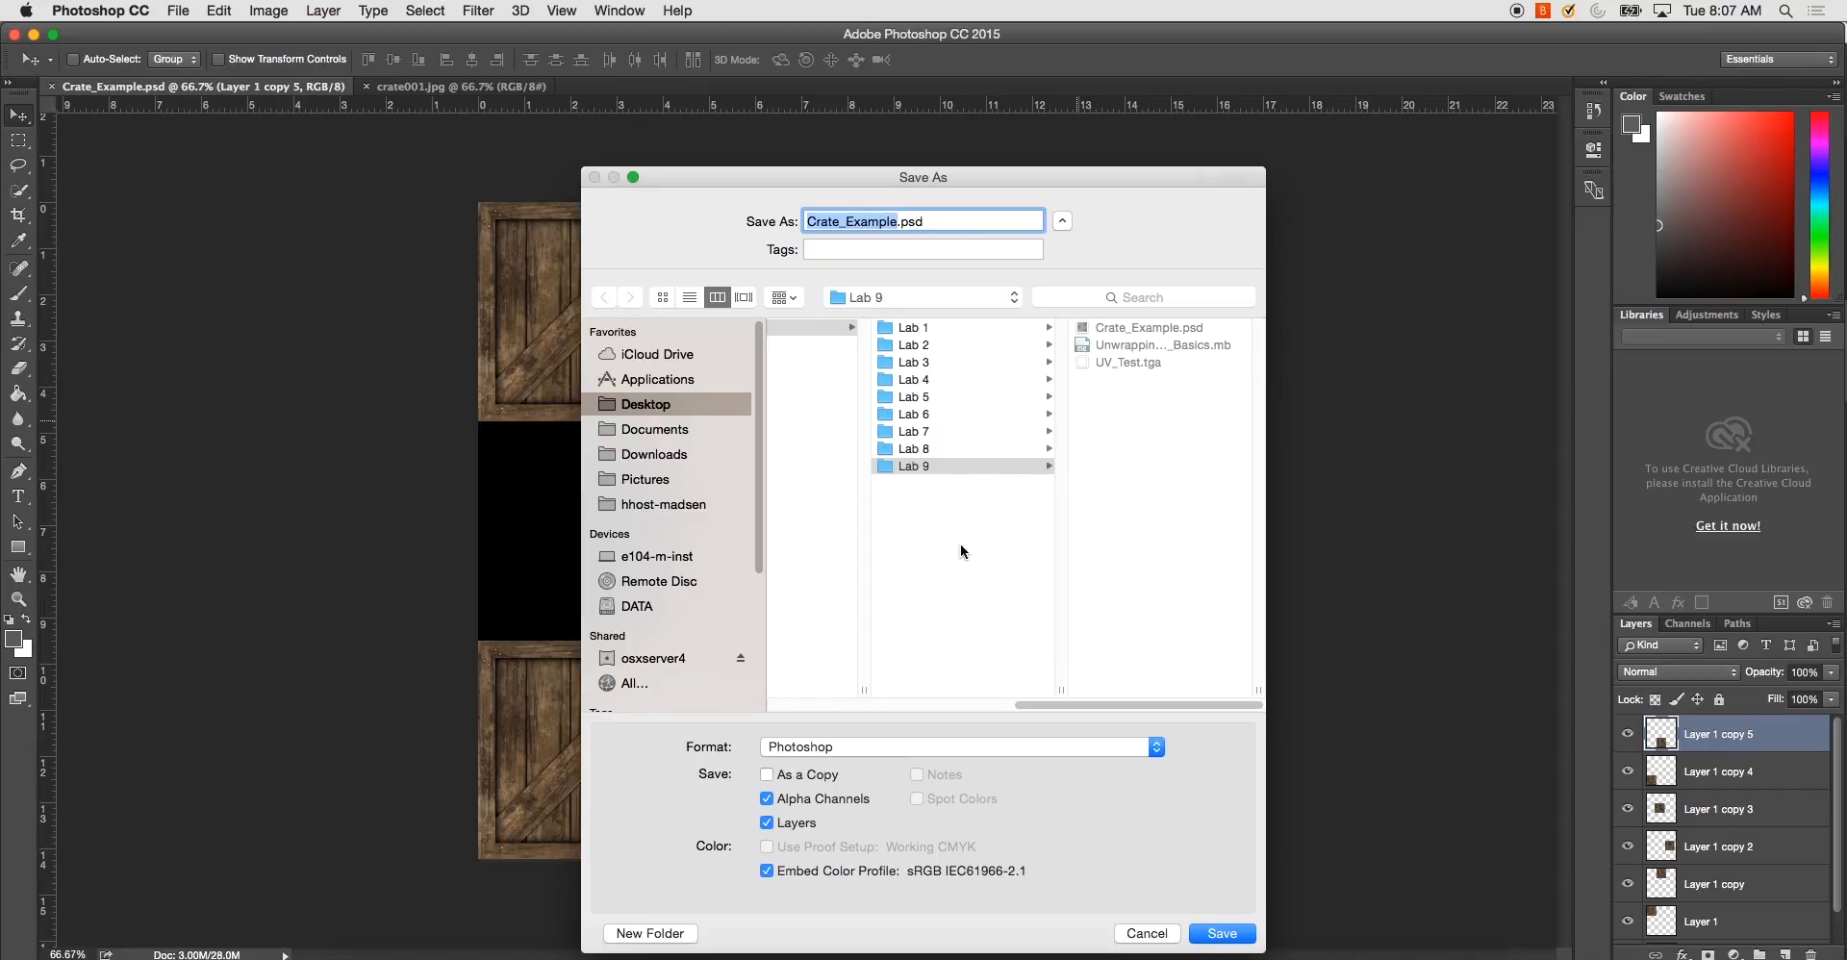
pyautogui.click(930, 743)
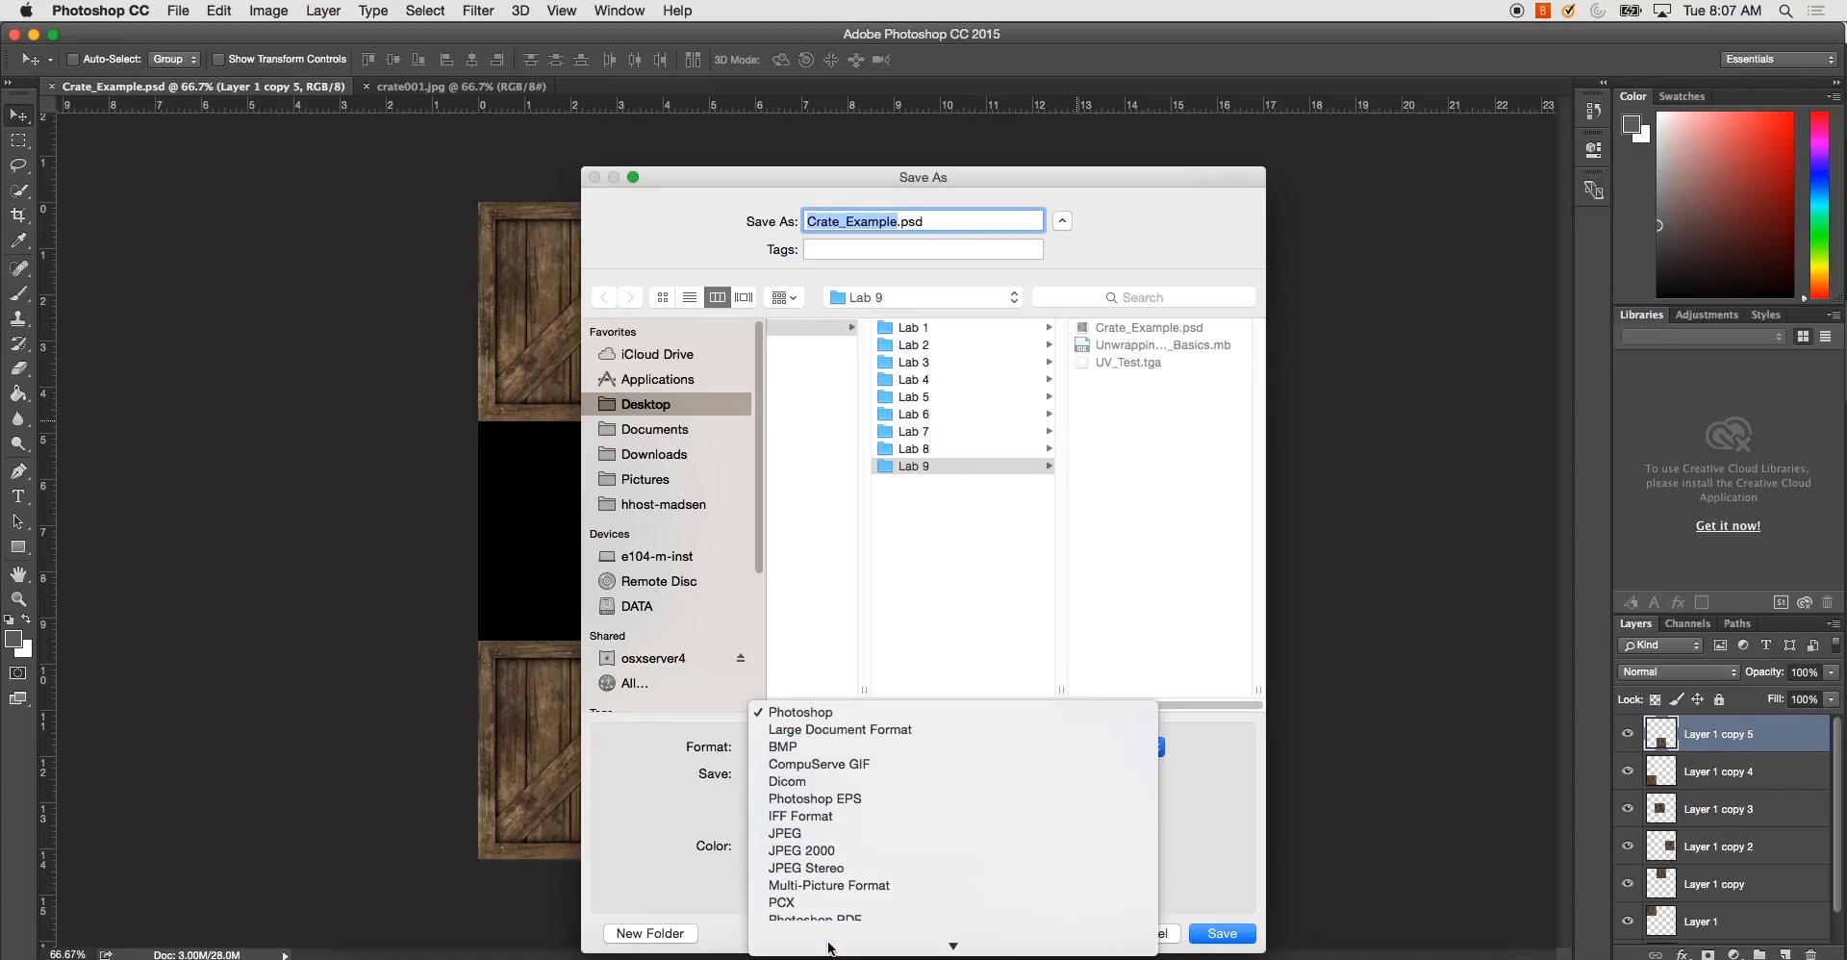
pyautogui.click(827, 902)
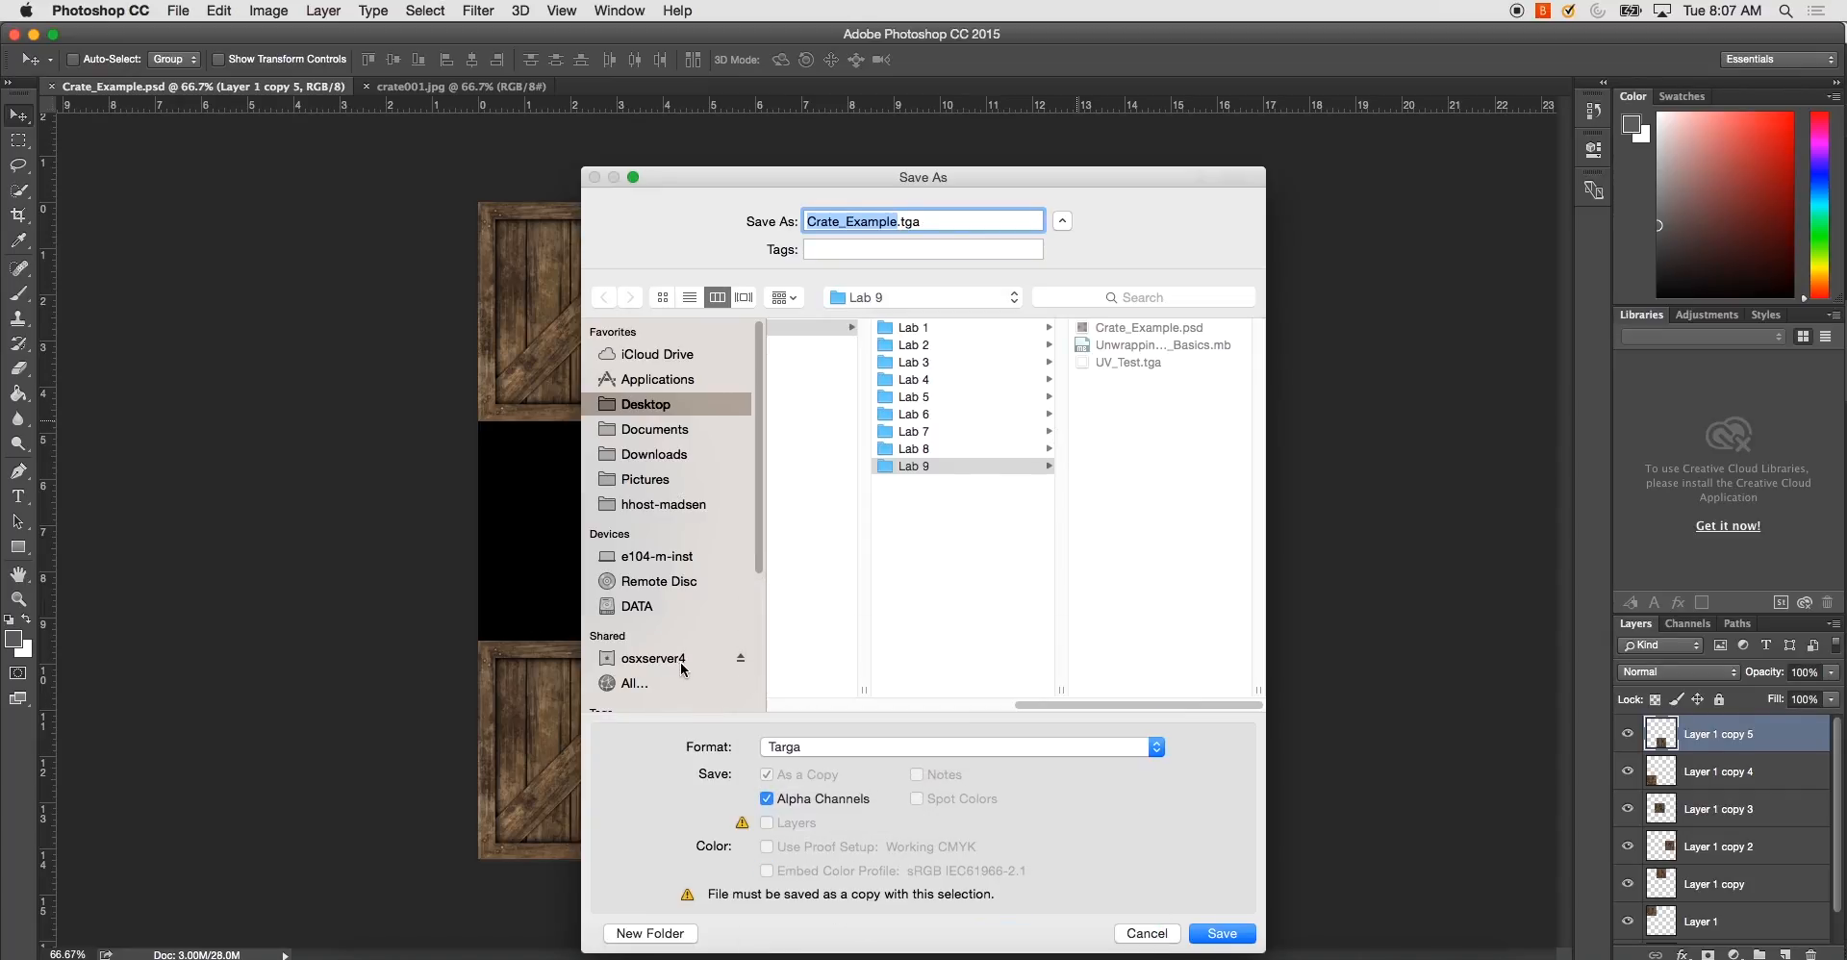
pyautogui.click(768, 801)
pyautogui.click(1216, 934)
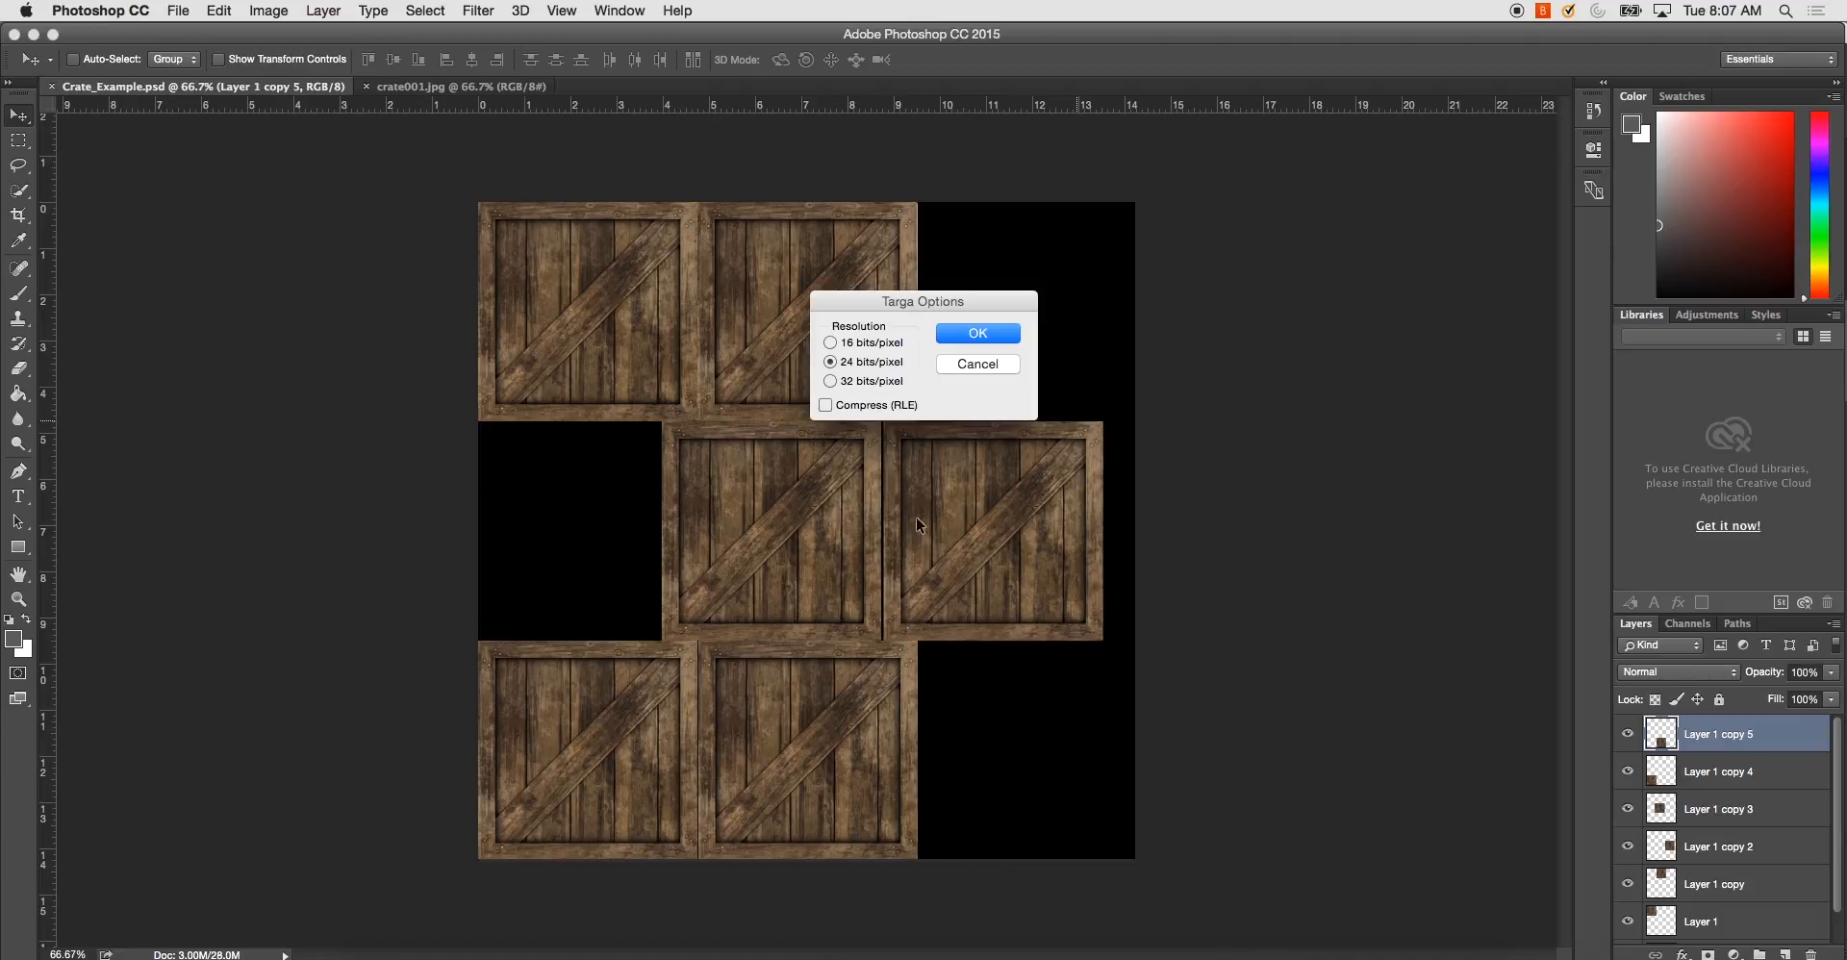
pyautogui.click(977, 334)
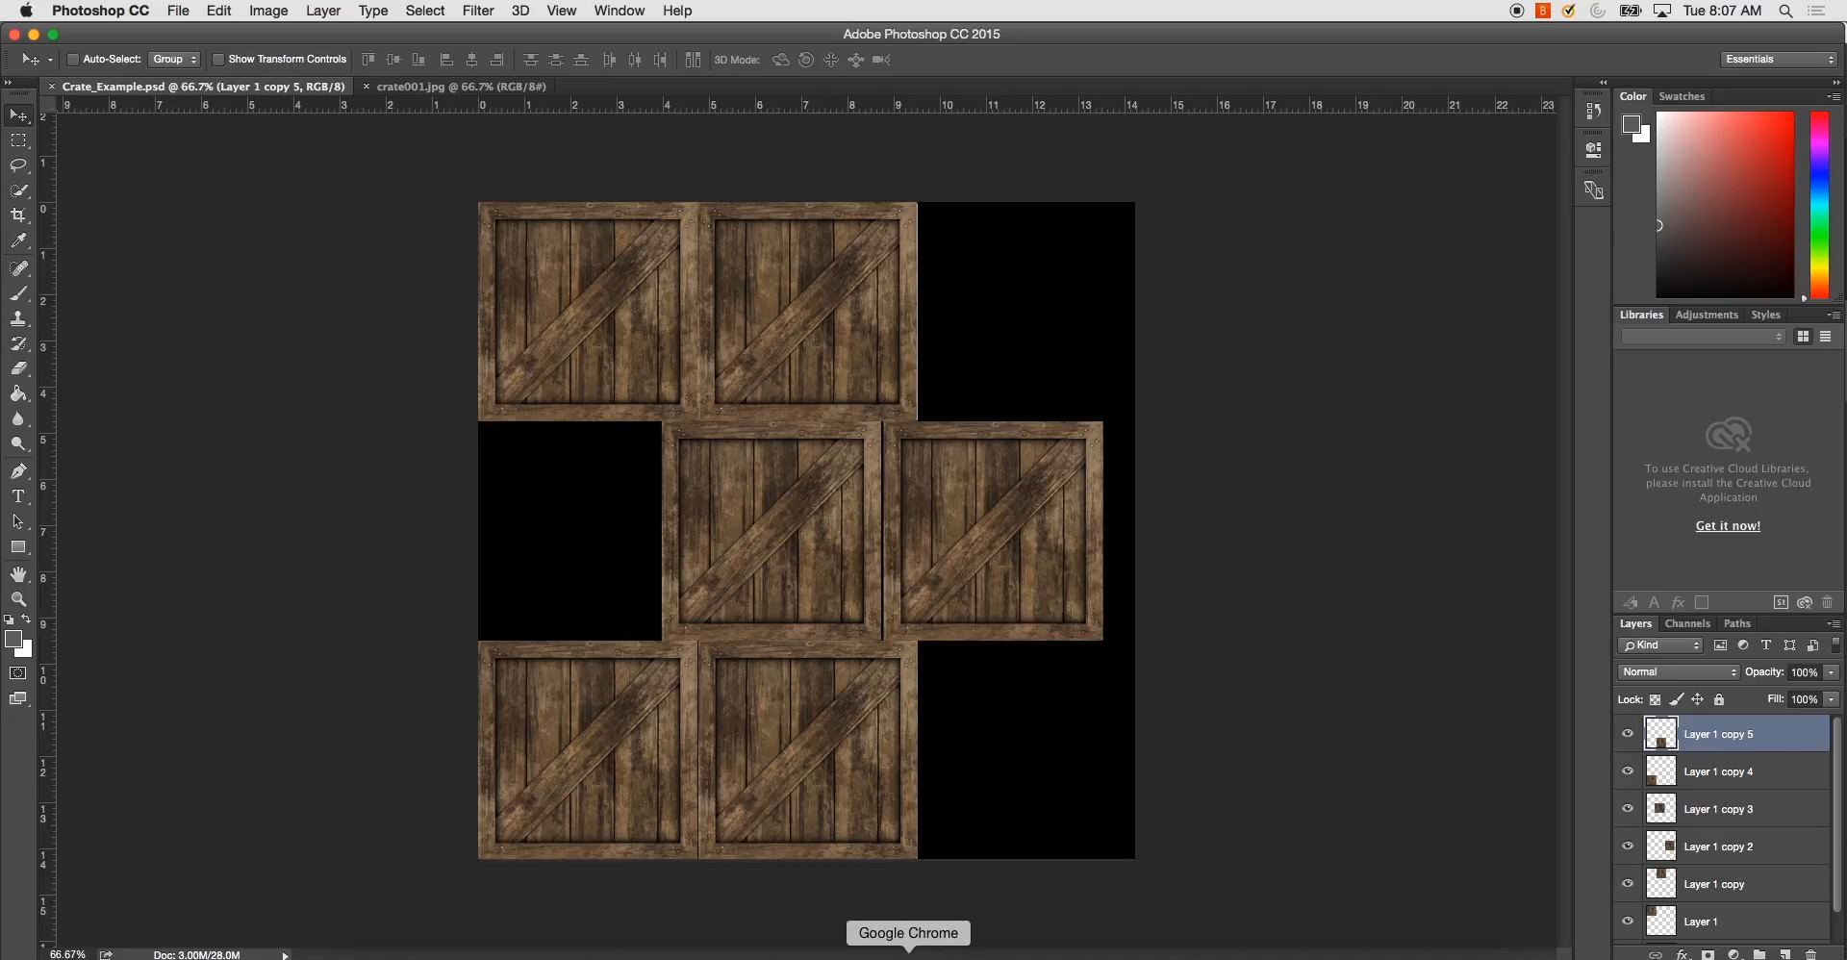
# Switch to Maya and assign a new Blinn material to the checkered cube
pyautogui.click(923, 953)
pyautogui.moveTo(953, 484); pyautogui.dragTo(1044, 459, button='right')
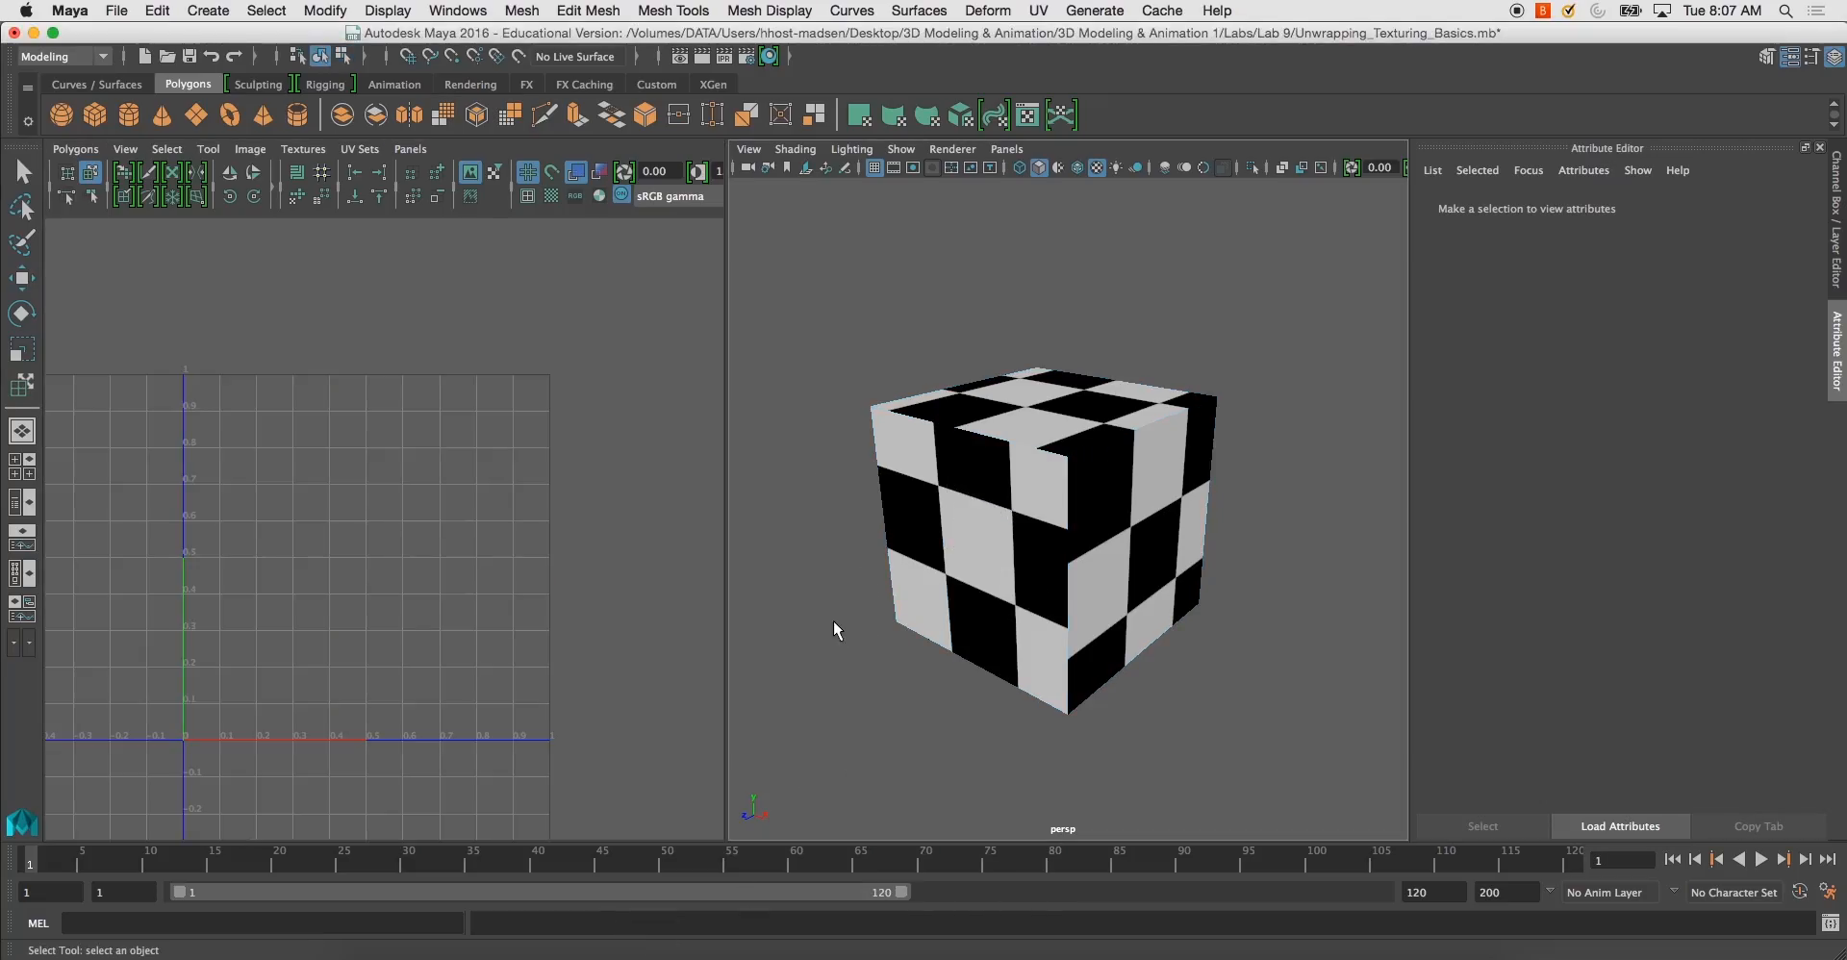
pyautogui.click(875, 596)
pyautogui.click(1784, 422)
pyautogui.click(1389, 439)
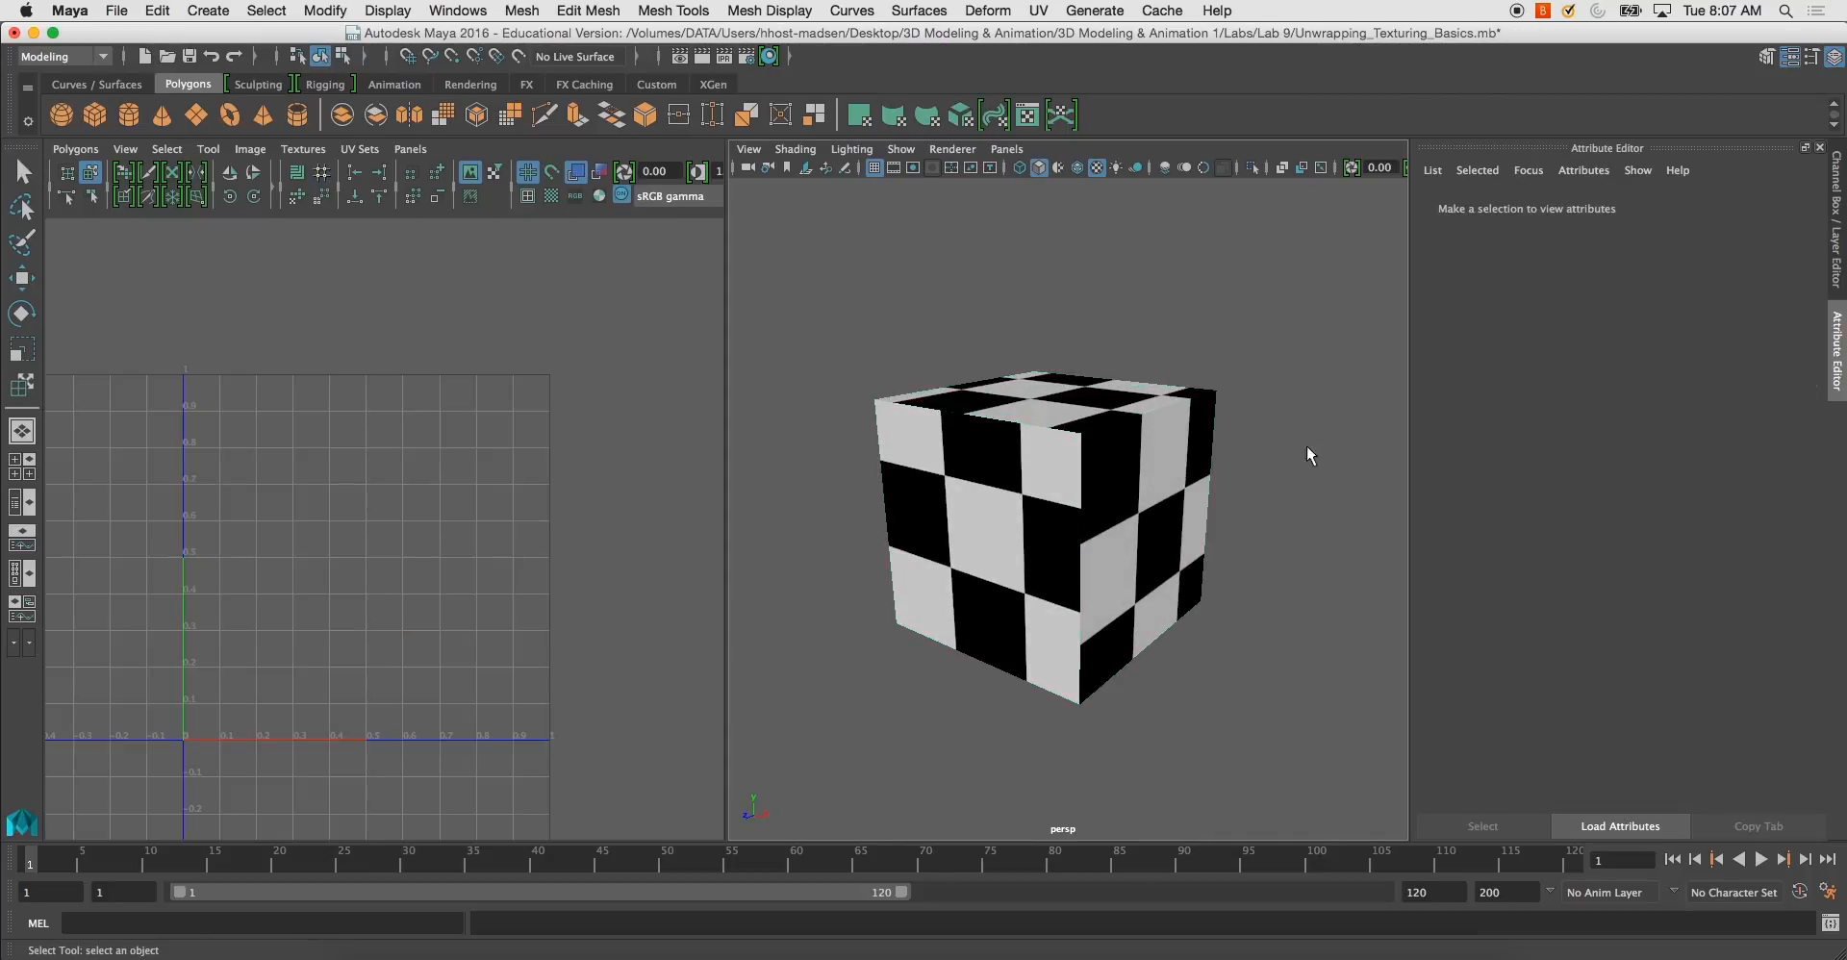
pyautogui.click(1127, 436)
pyautogui.rightClick(1013, 465)
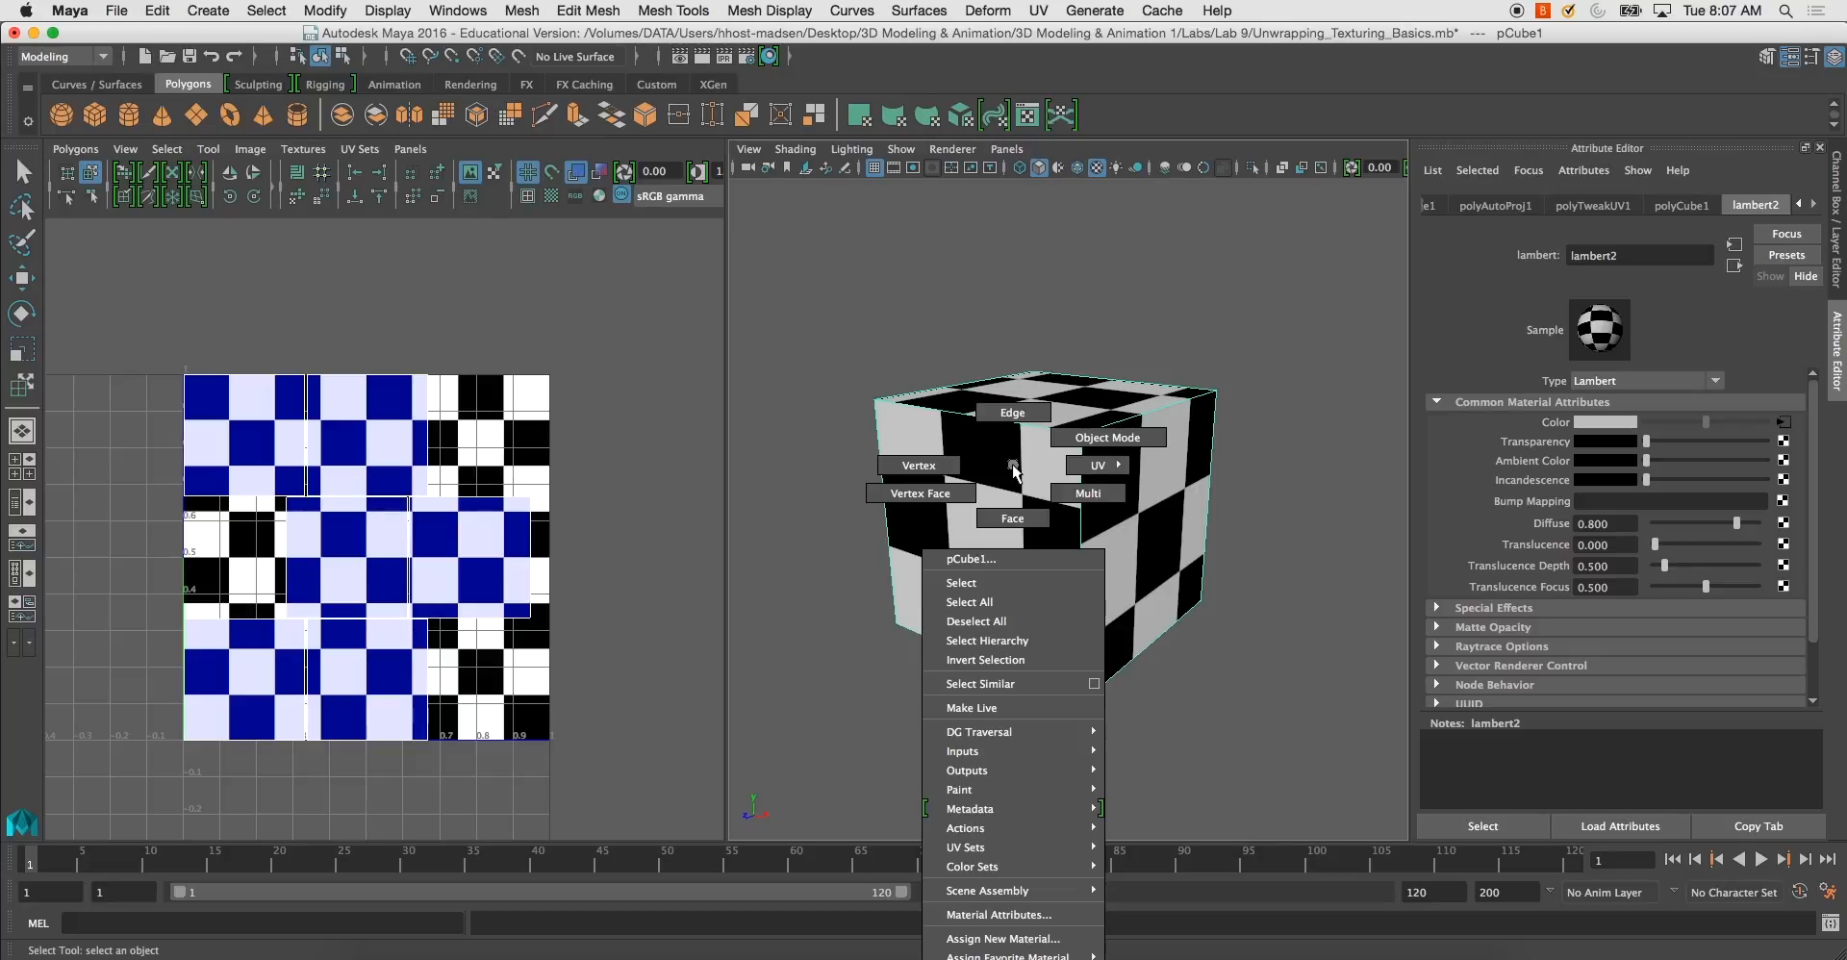
pyautogui.click(1003, 938)
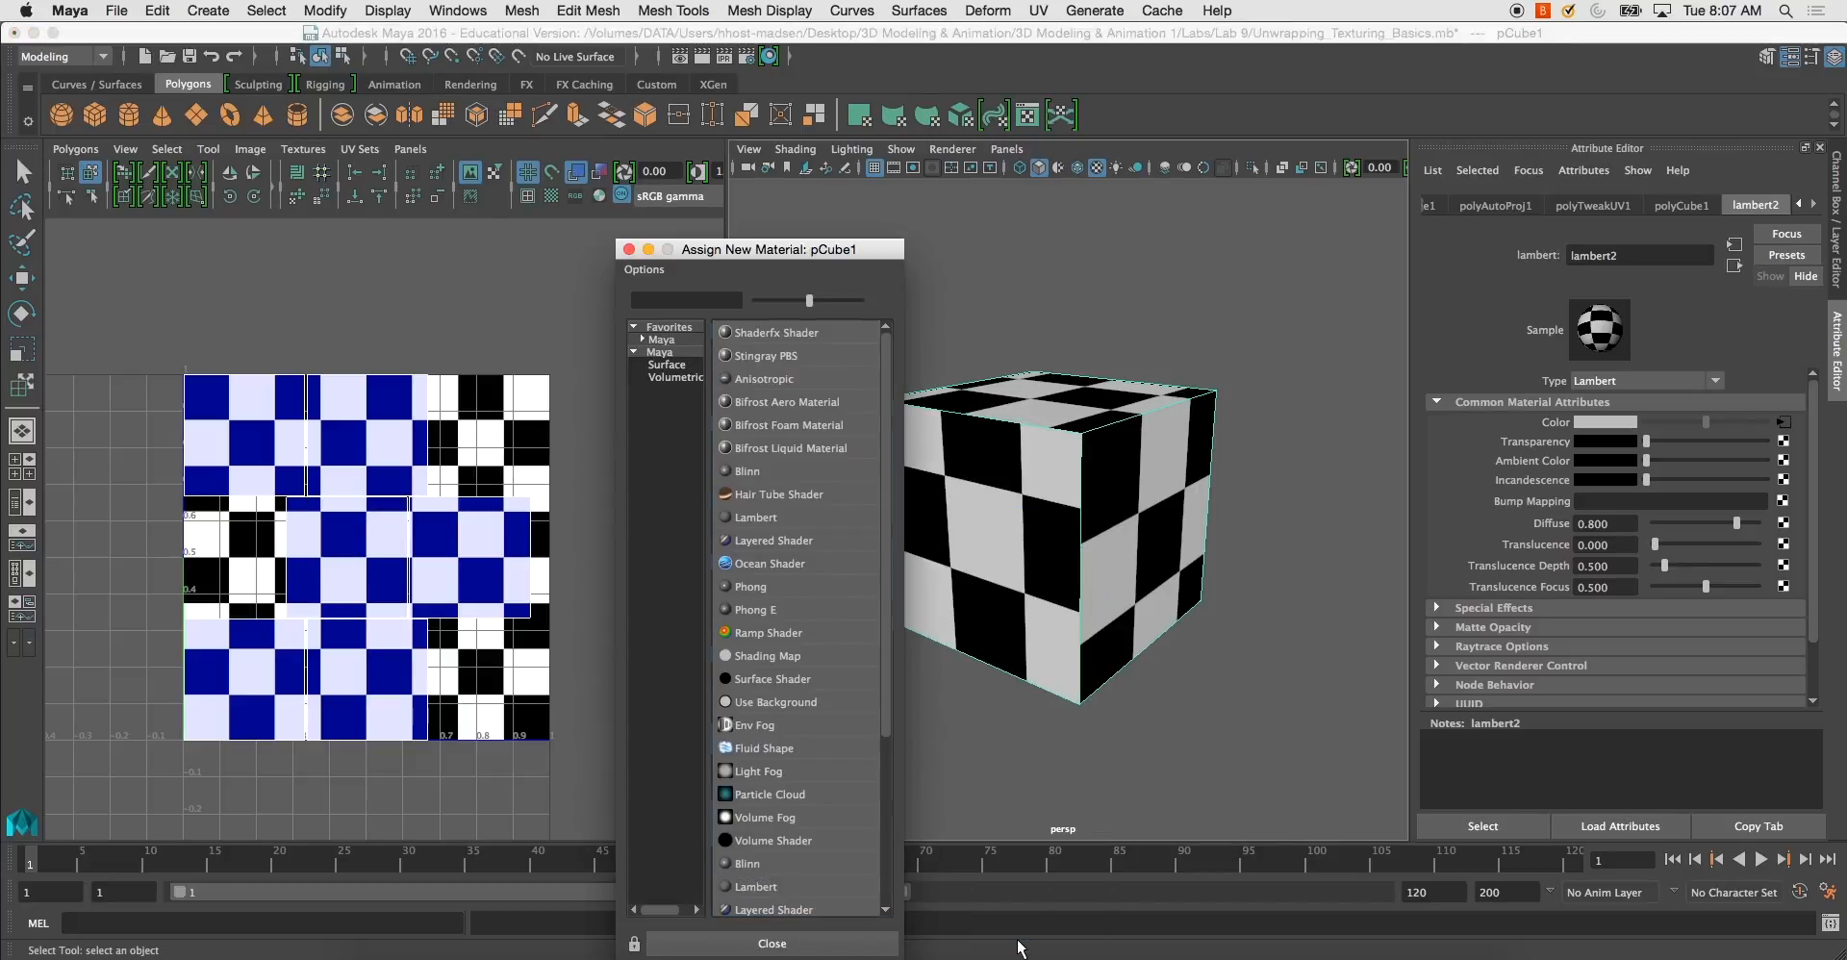
pyautogui.click(755, 471)
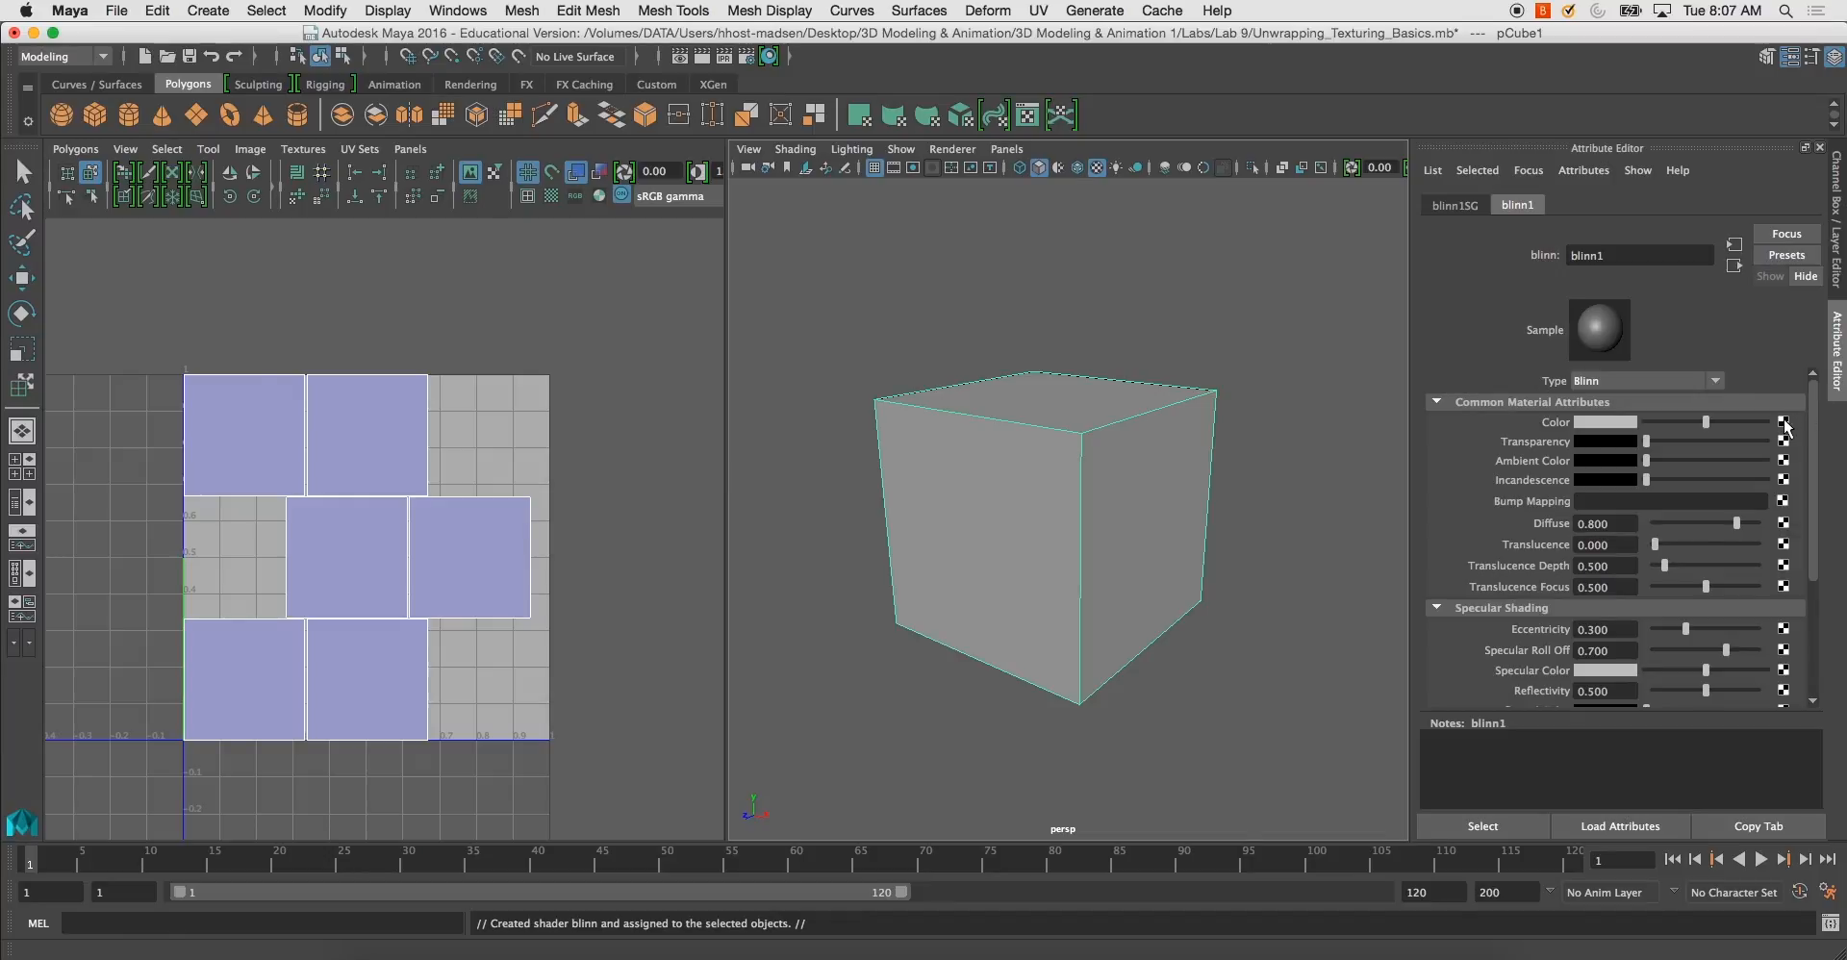
# Connect a File texture to the Blinn material's color and open the file node's attributes
pyautogui.click(1783, 423)
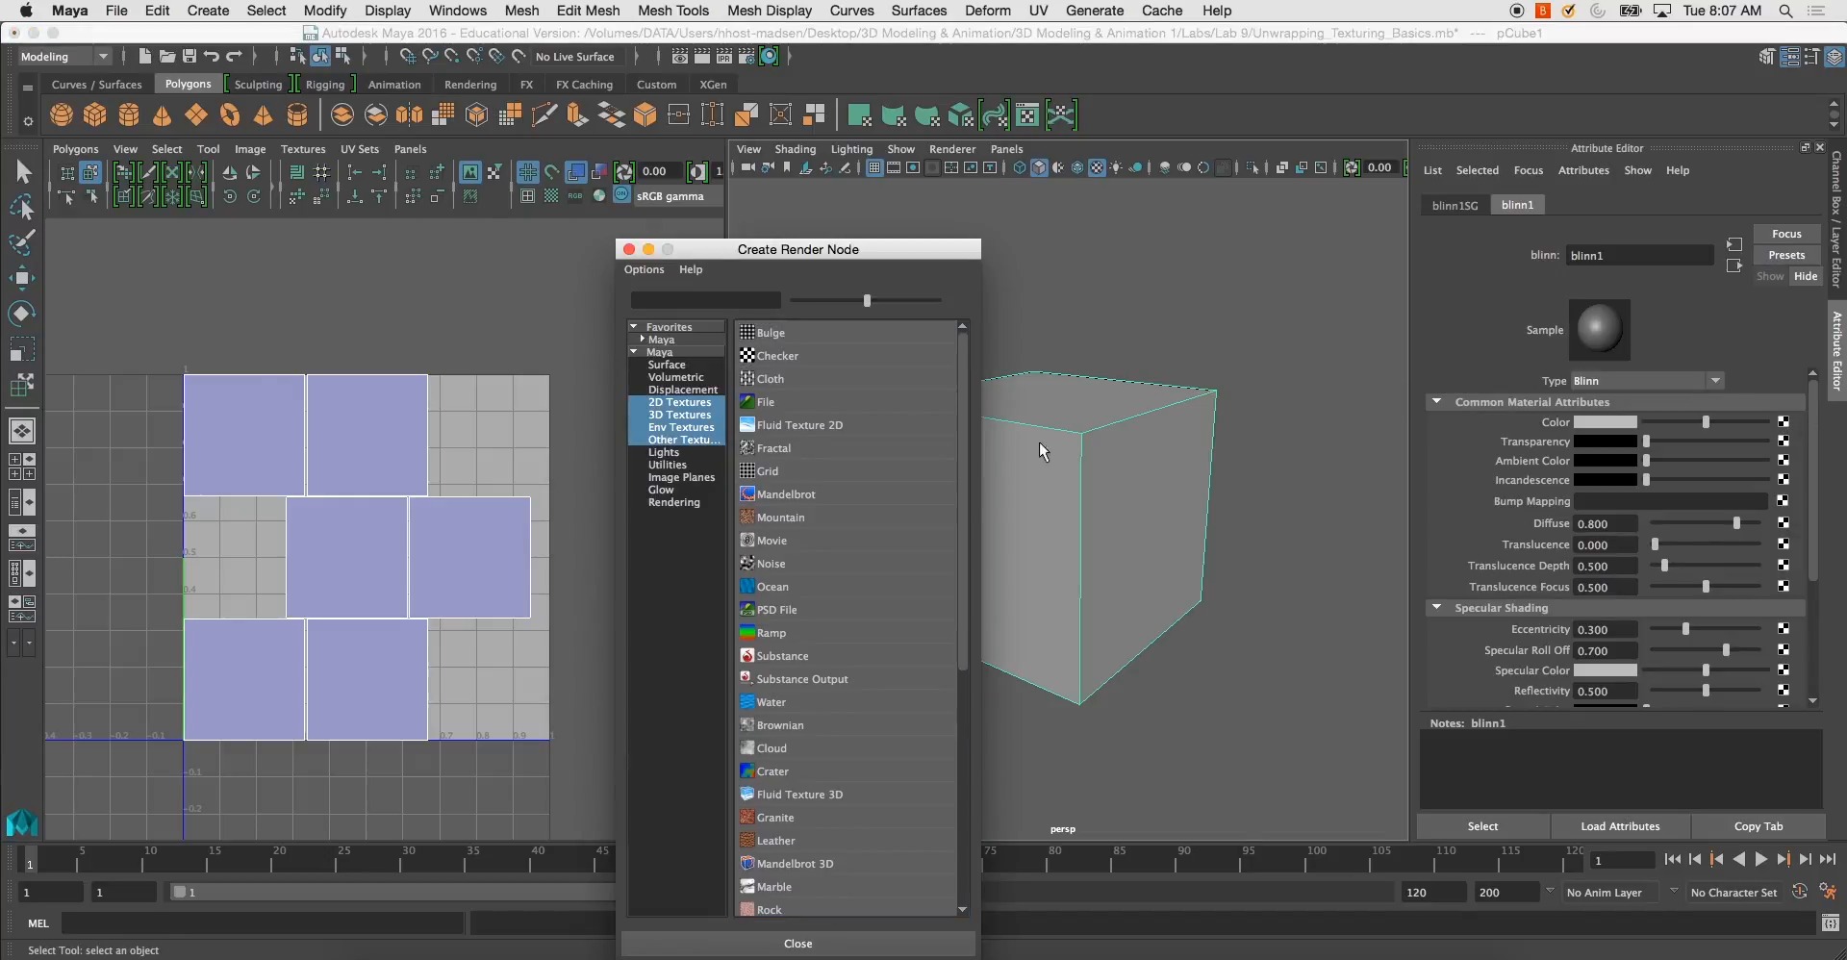
pyautogui.click(770, 405)
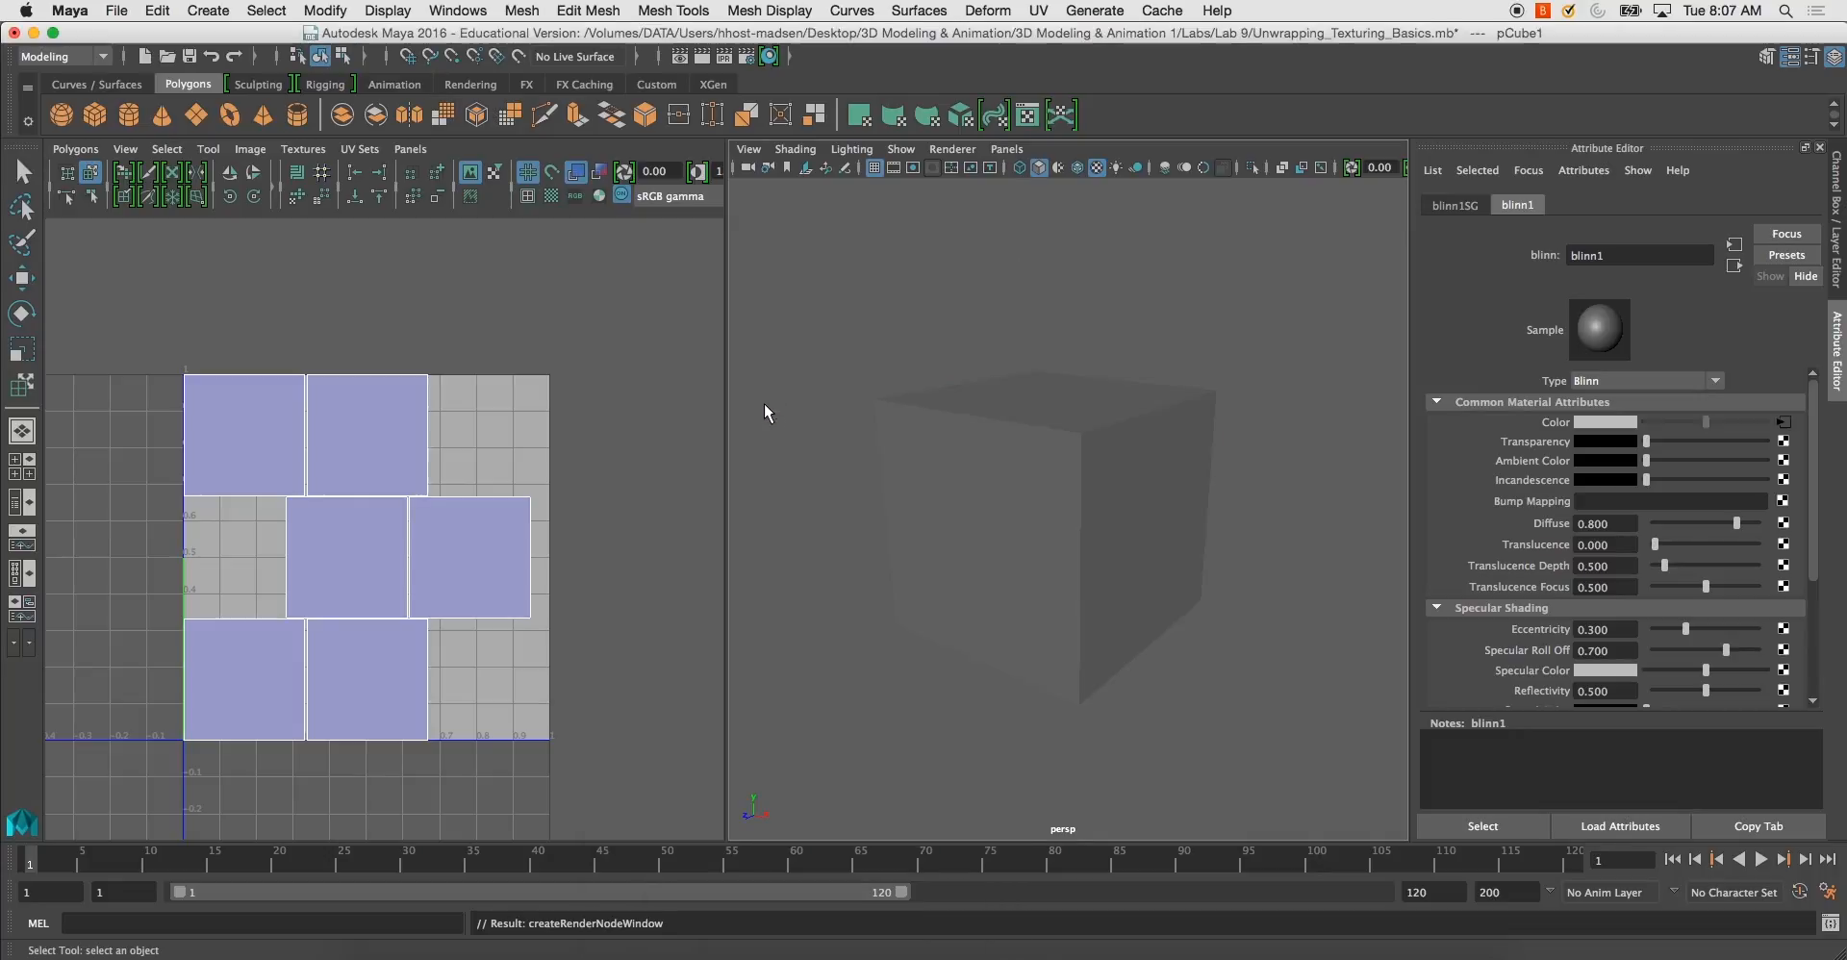
pyautogui.click(998, 510)
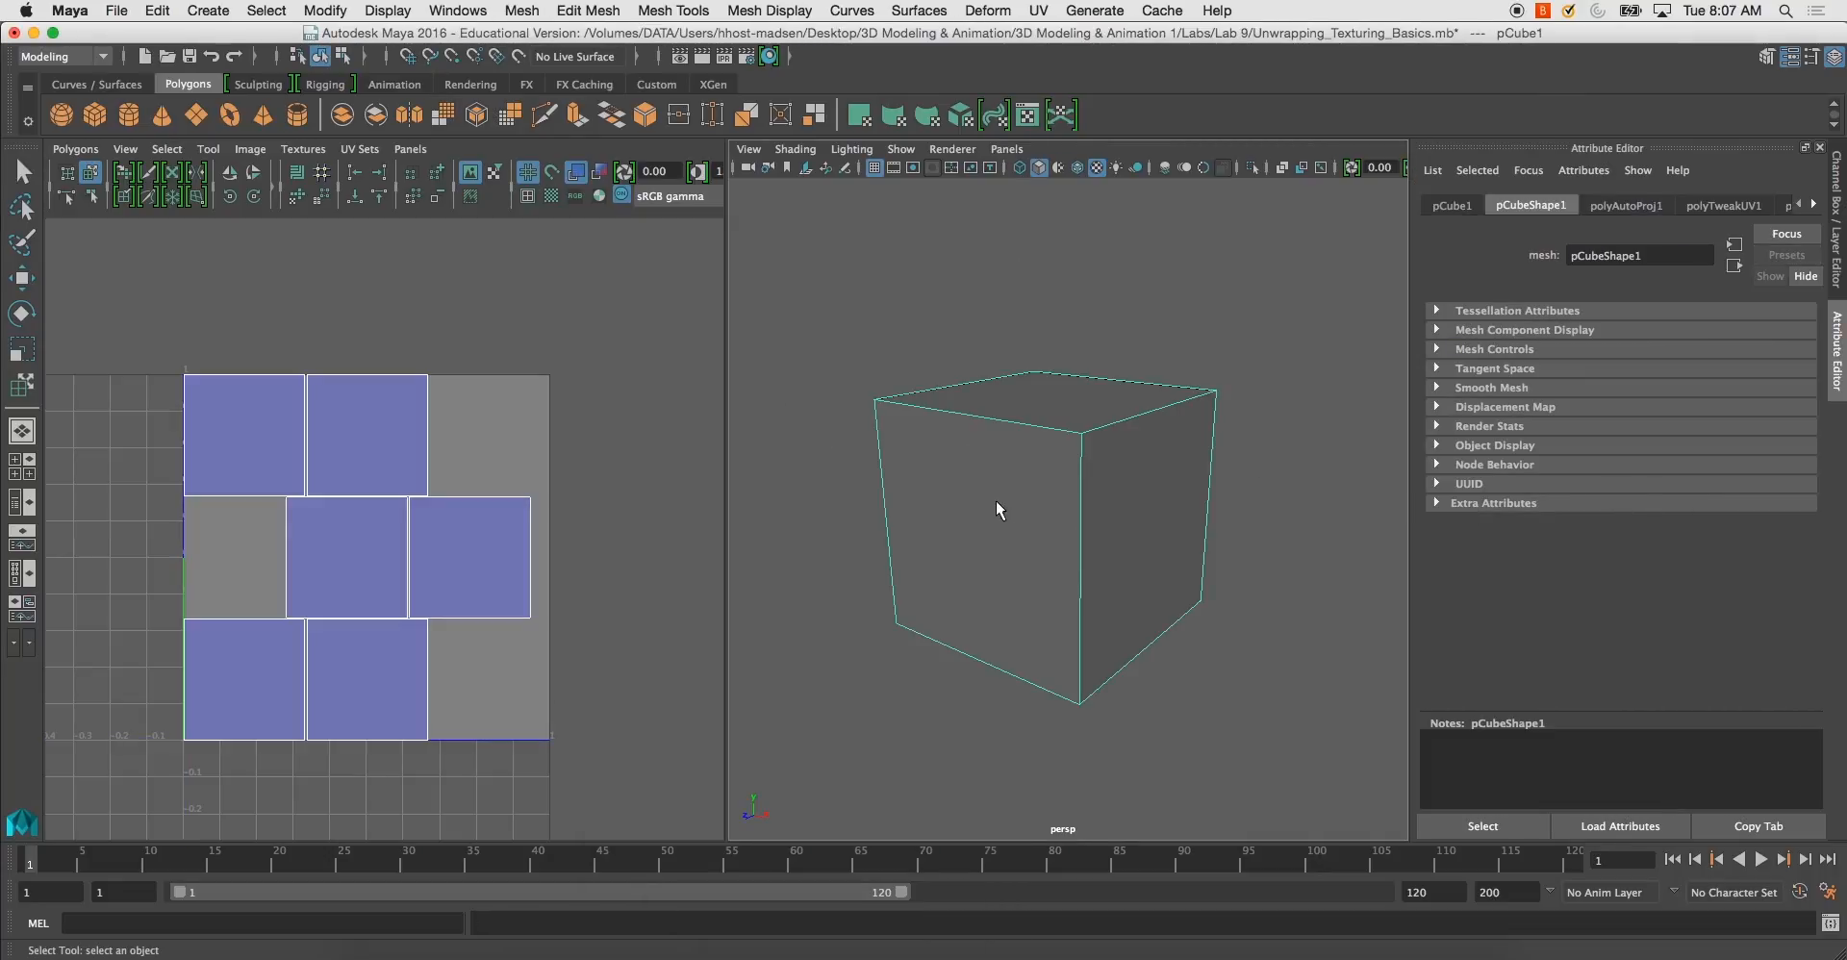
pyautogui.click(1814, 205)
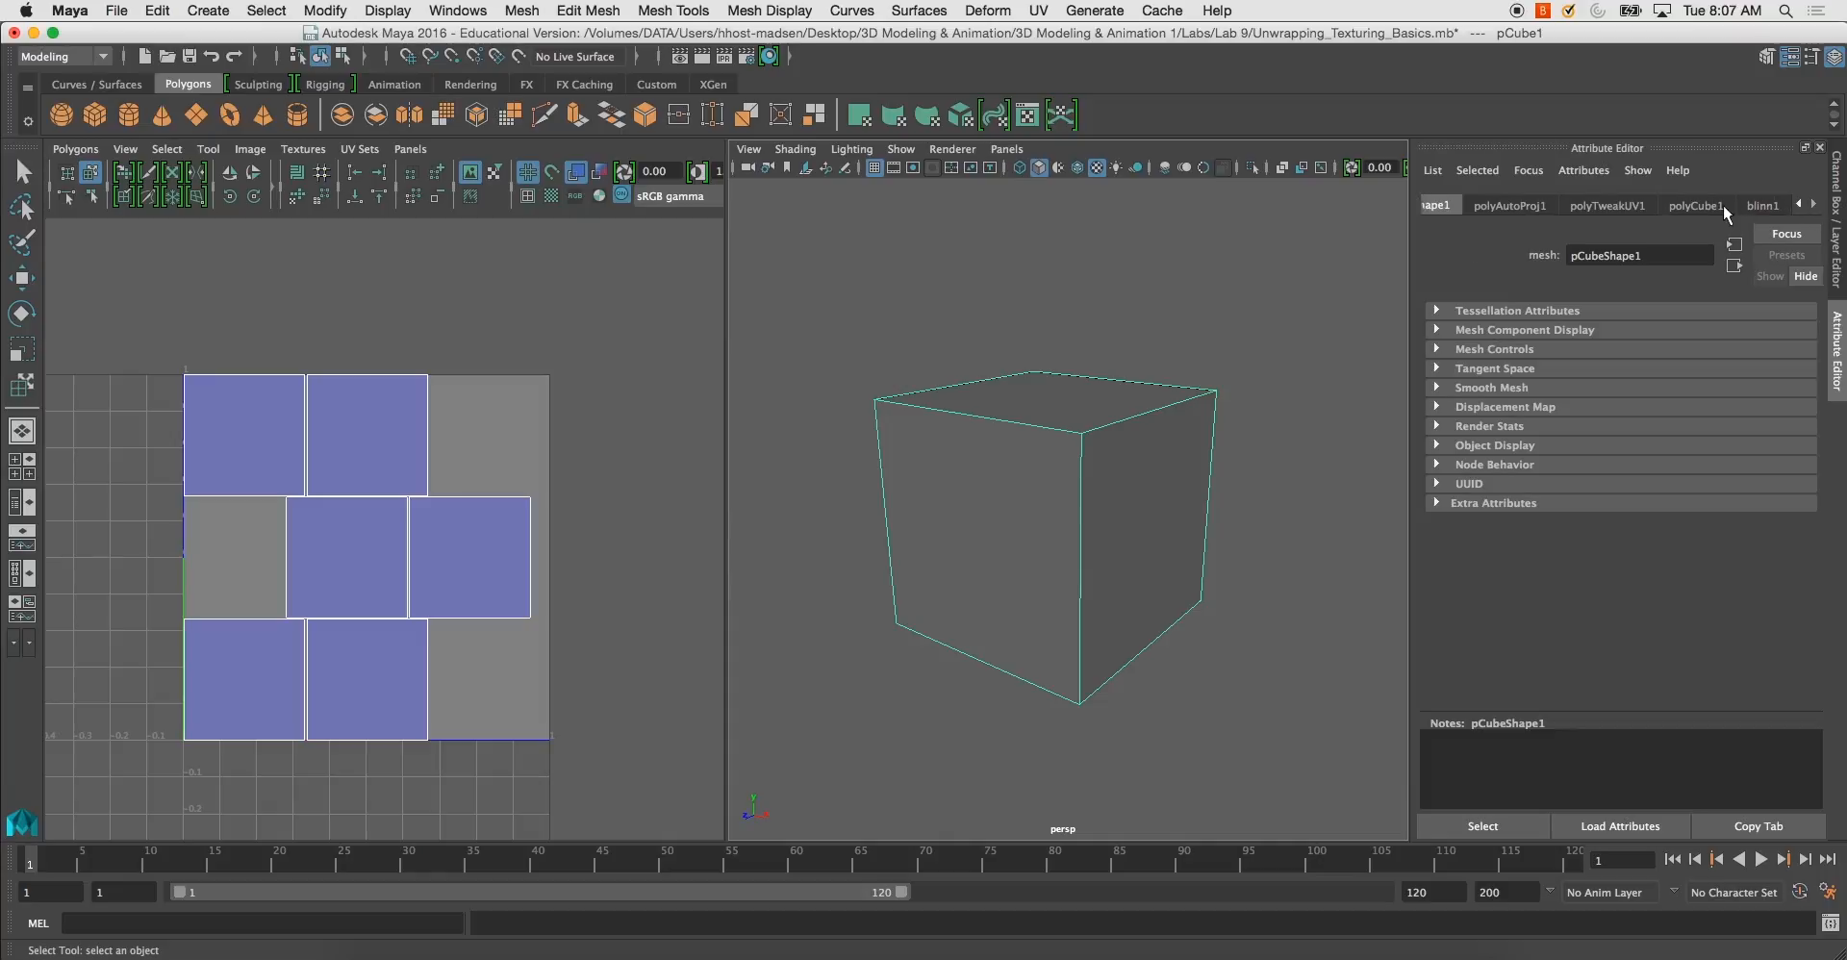
pyautogui.click(1760, 205)
pyautogui.click(1787, 431)
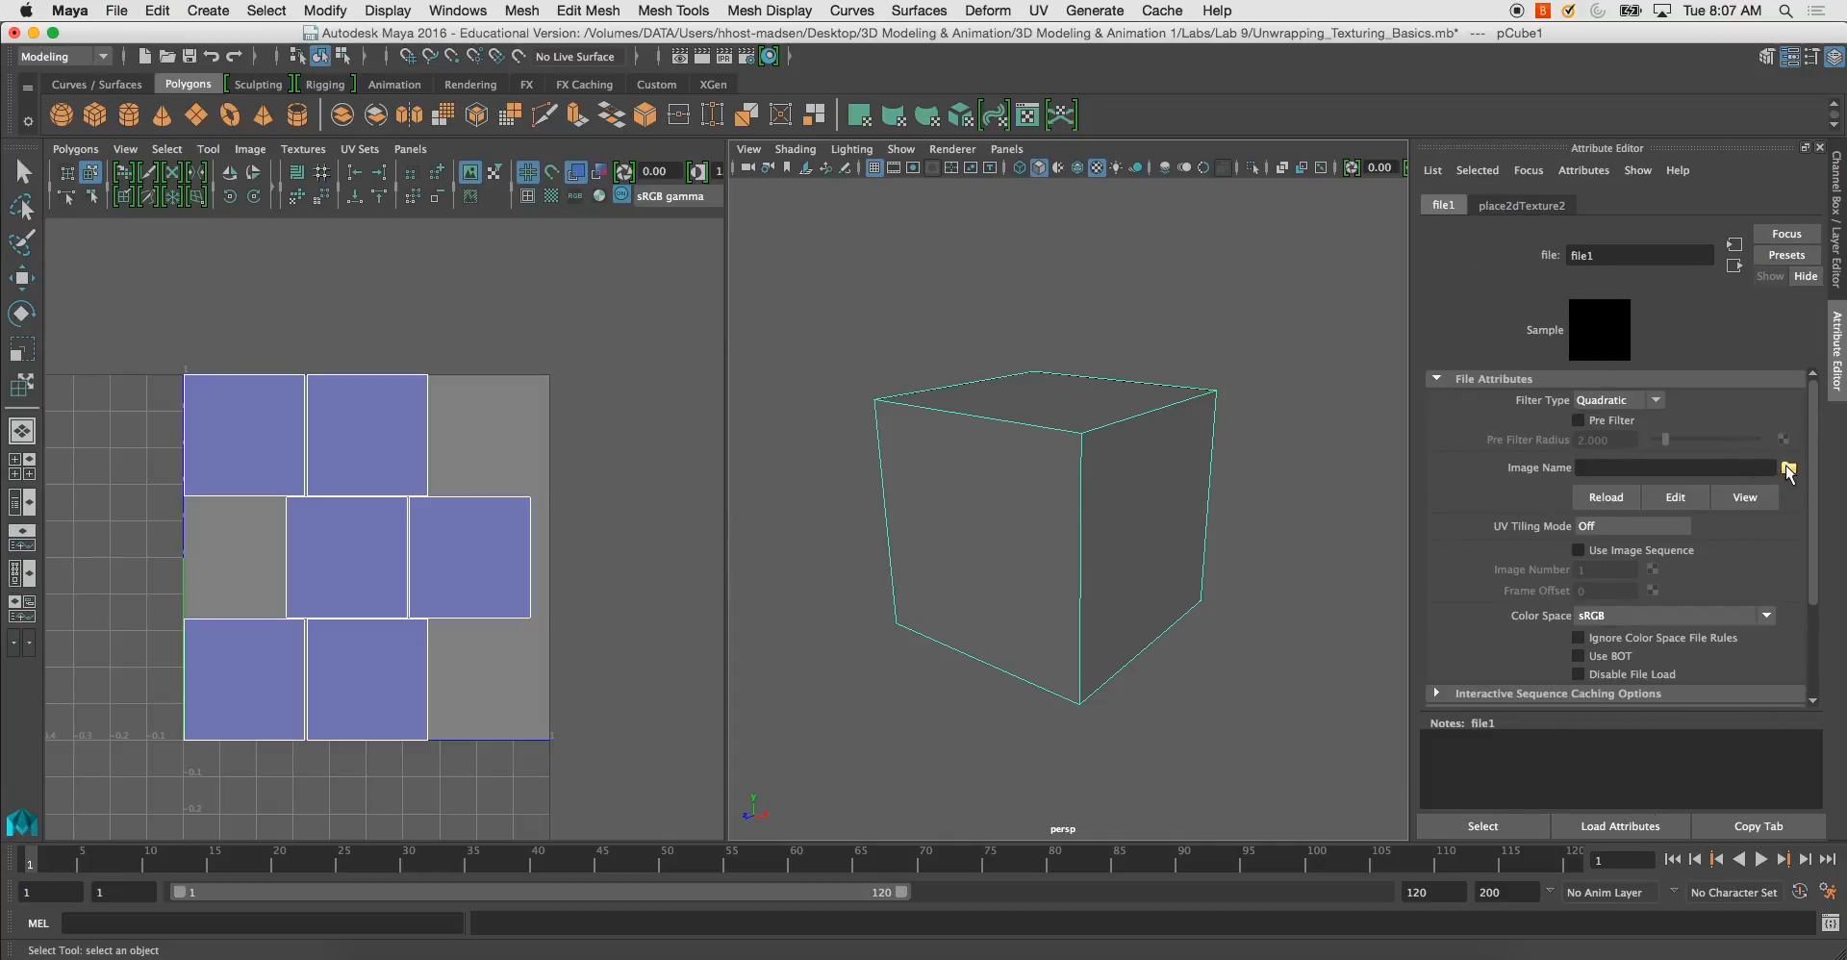
# Load Crate_Example.tga from the Desktop's 3D Modeling & Animation 1/Labs/Lab 9 folder as the texture image, and deselect the cube
pyautogui.click(1787, 469)
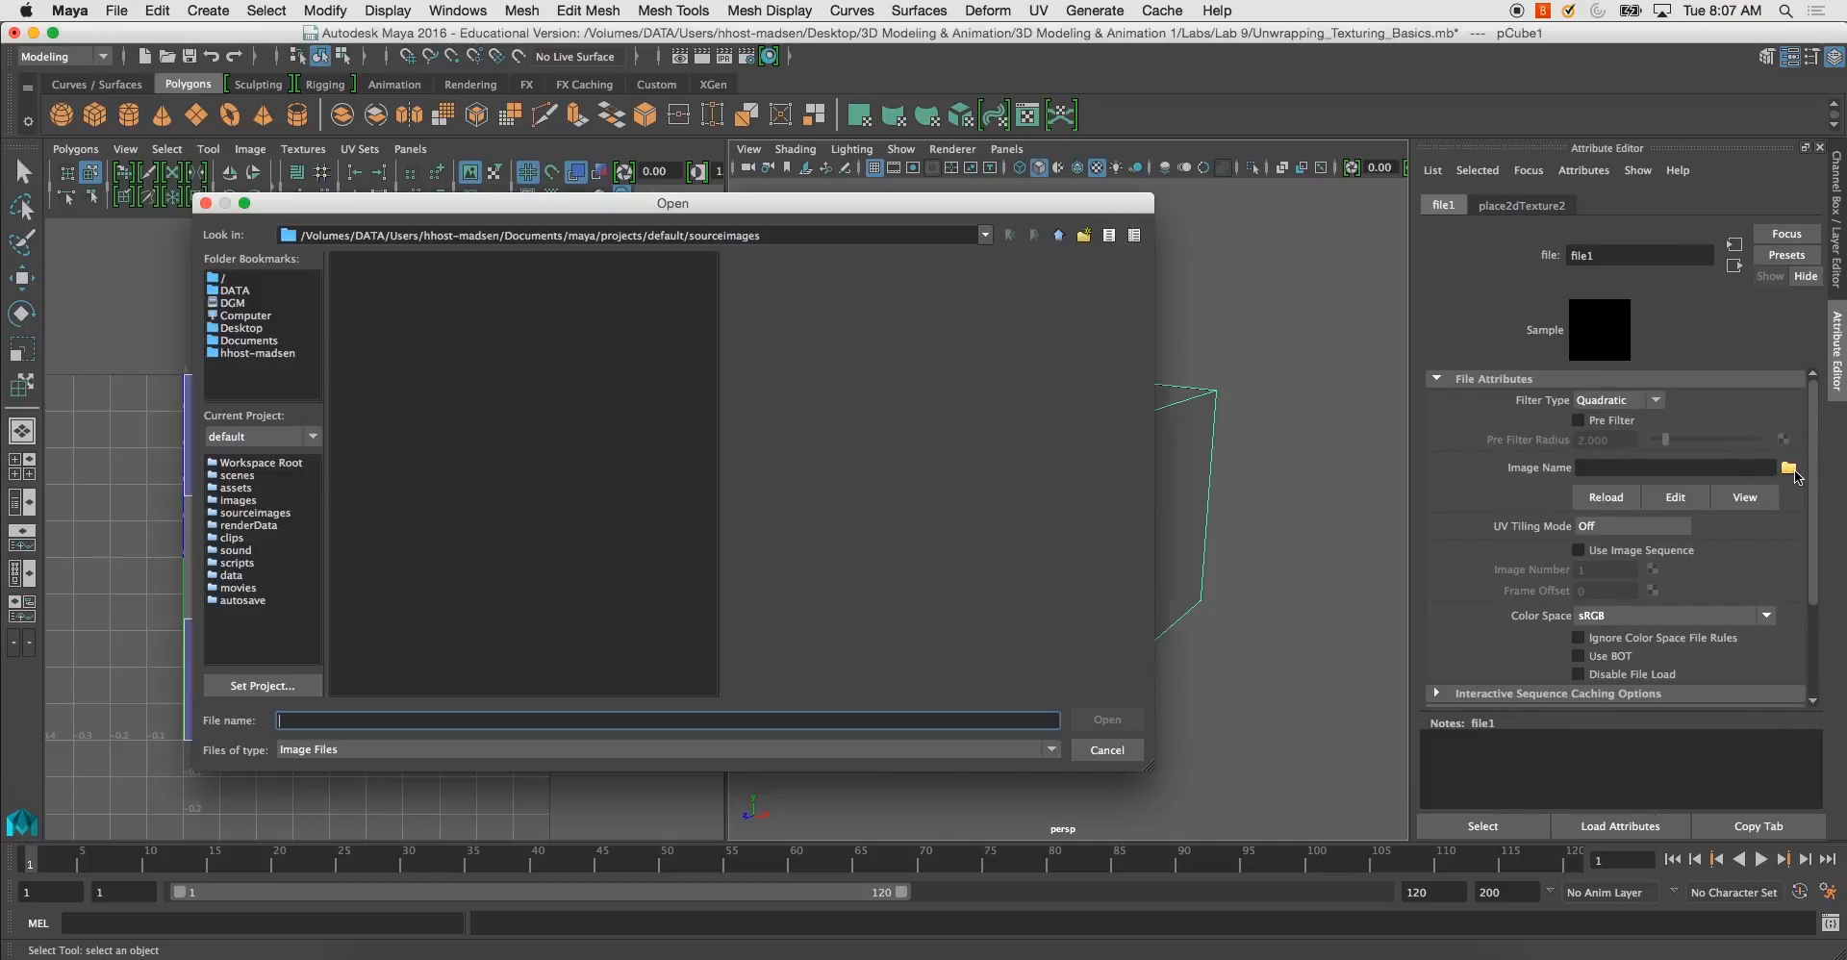
pyautogui.click(241, 328)
pyautogui.click(383, 278)
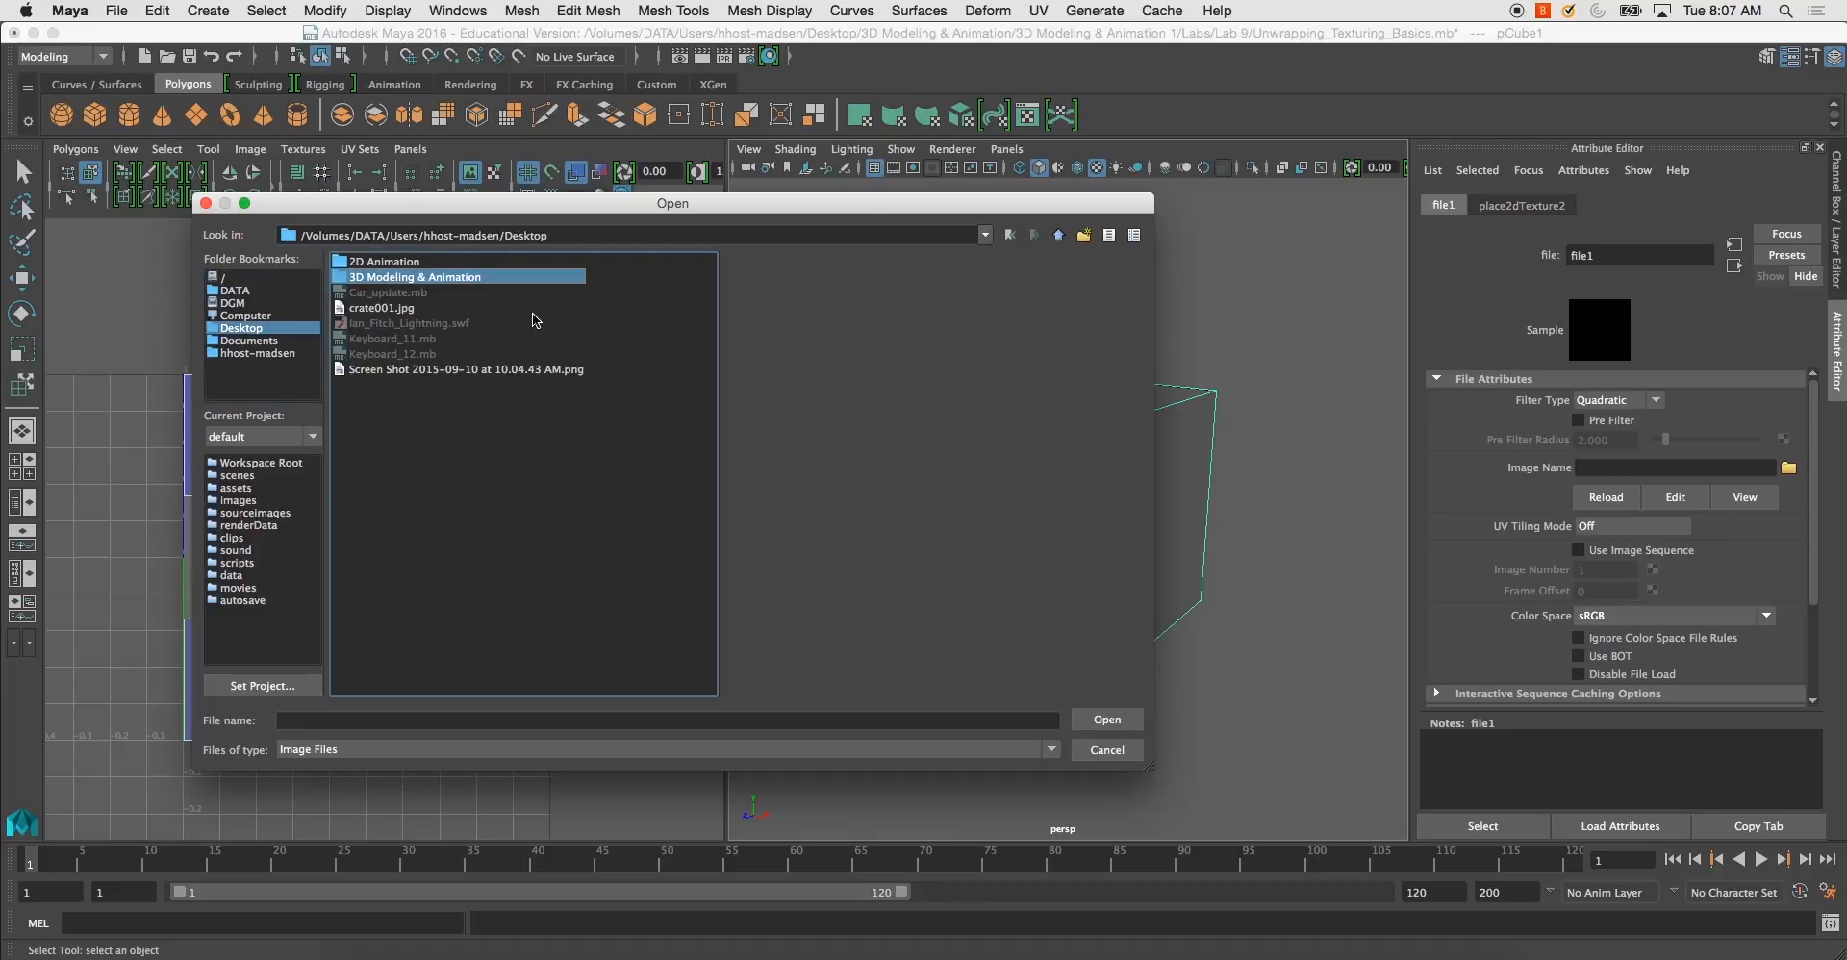
pyautogui.doubleClick(342, 281)
pyautogui.click(442, 265)
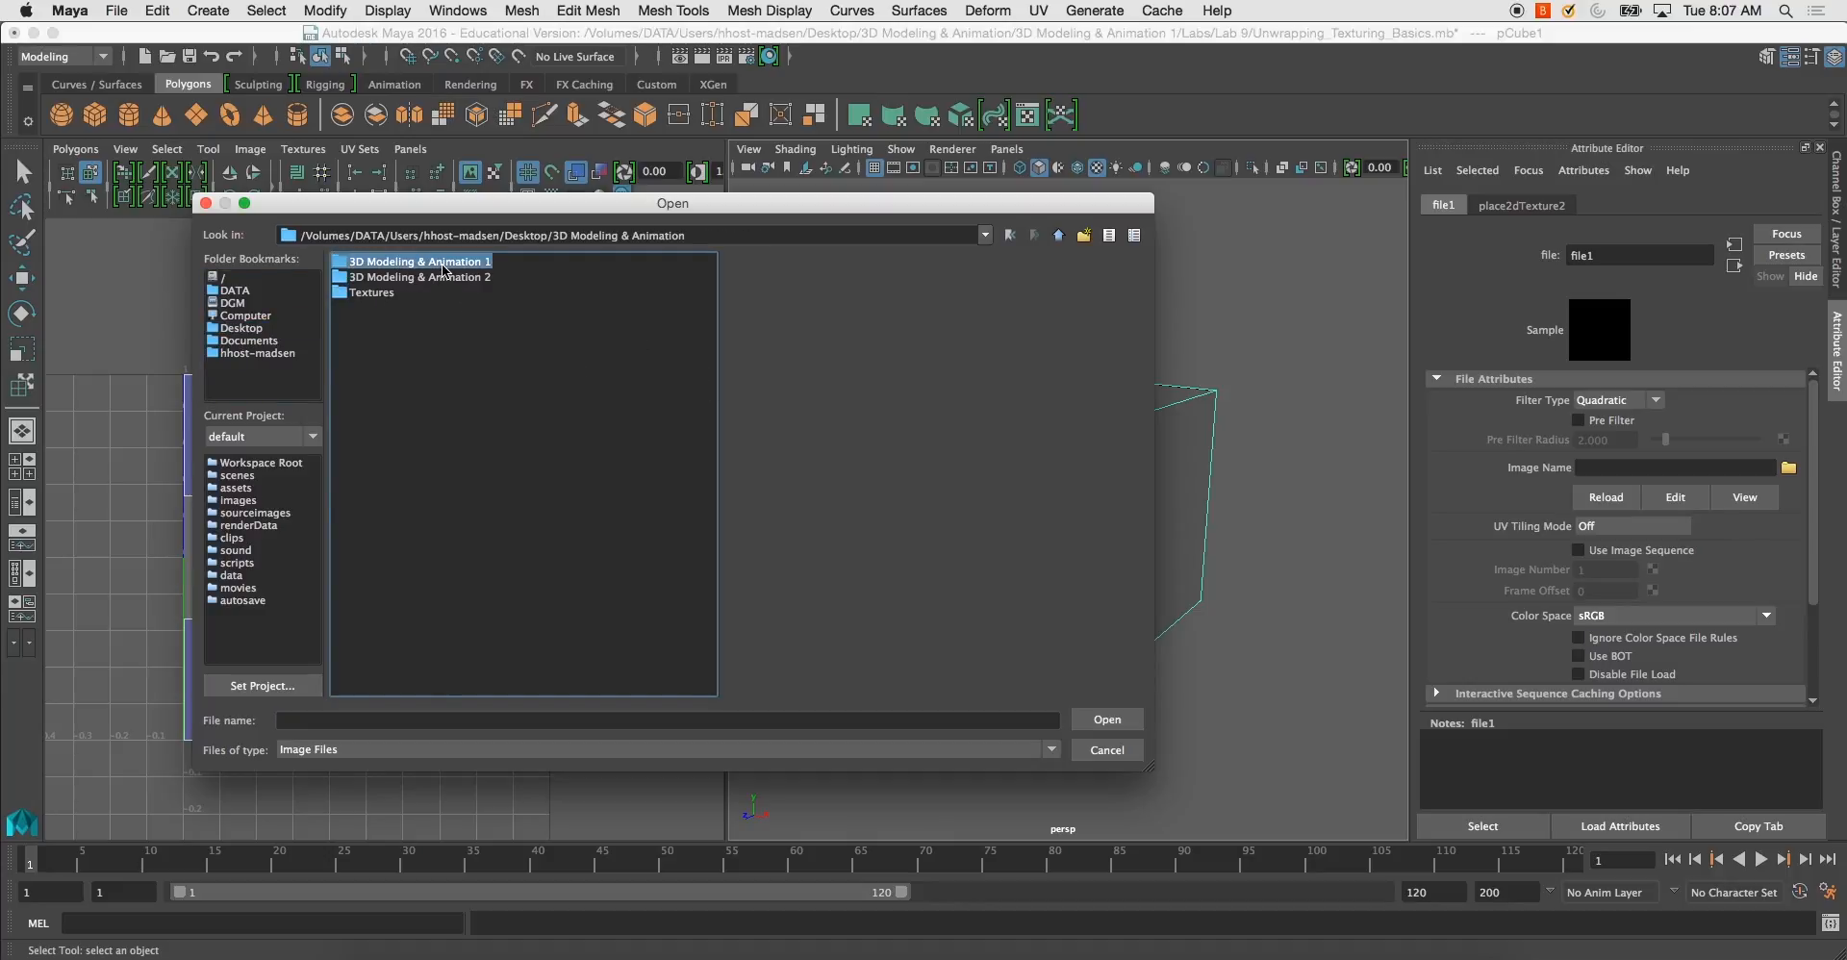
pyautogui.doubleClick(446, 264)
pyautogui.doubleClick(371, 278)
pyautogui.doubleClick(373, 385)
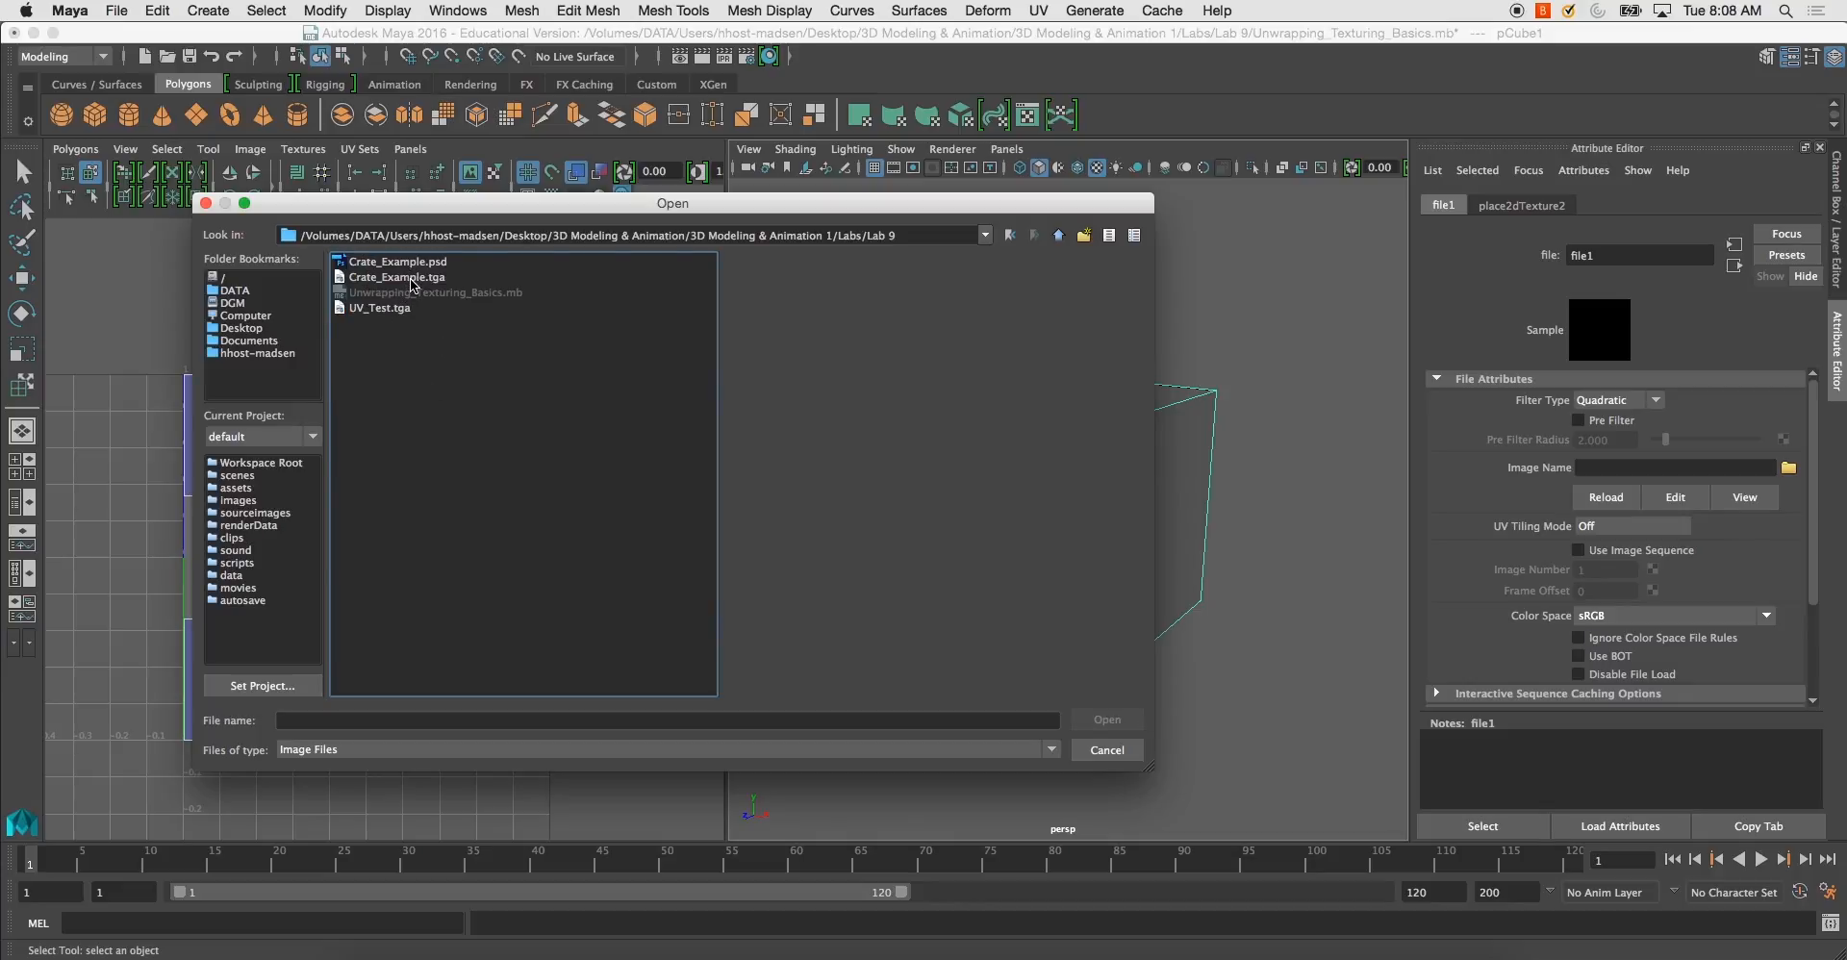
pyautogui.click(412, 278)
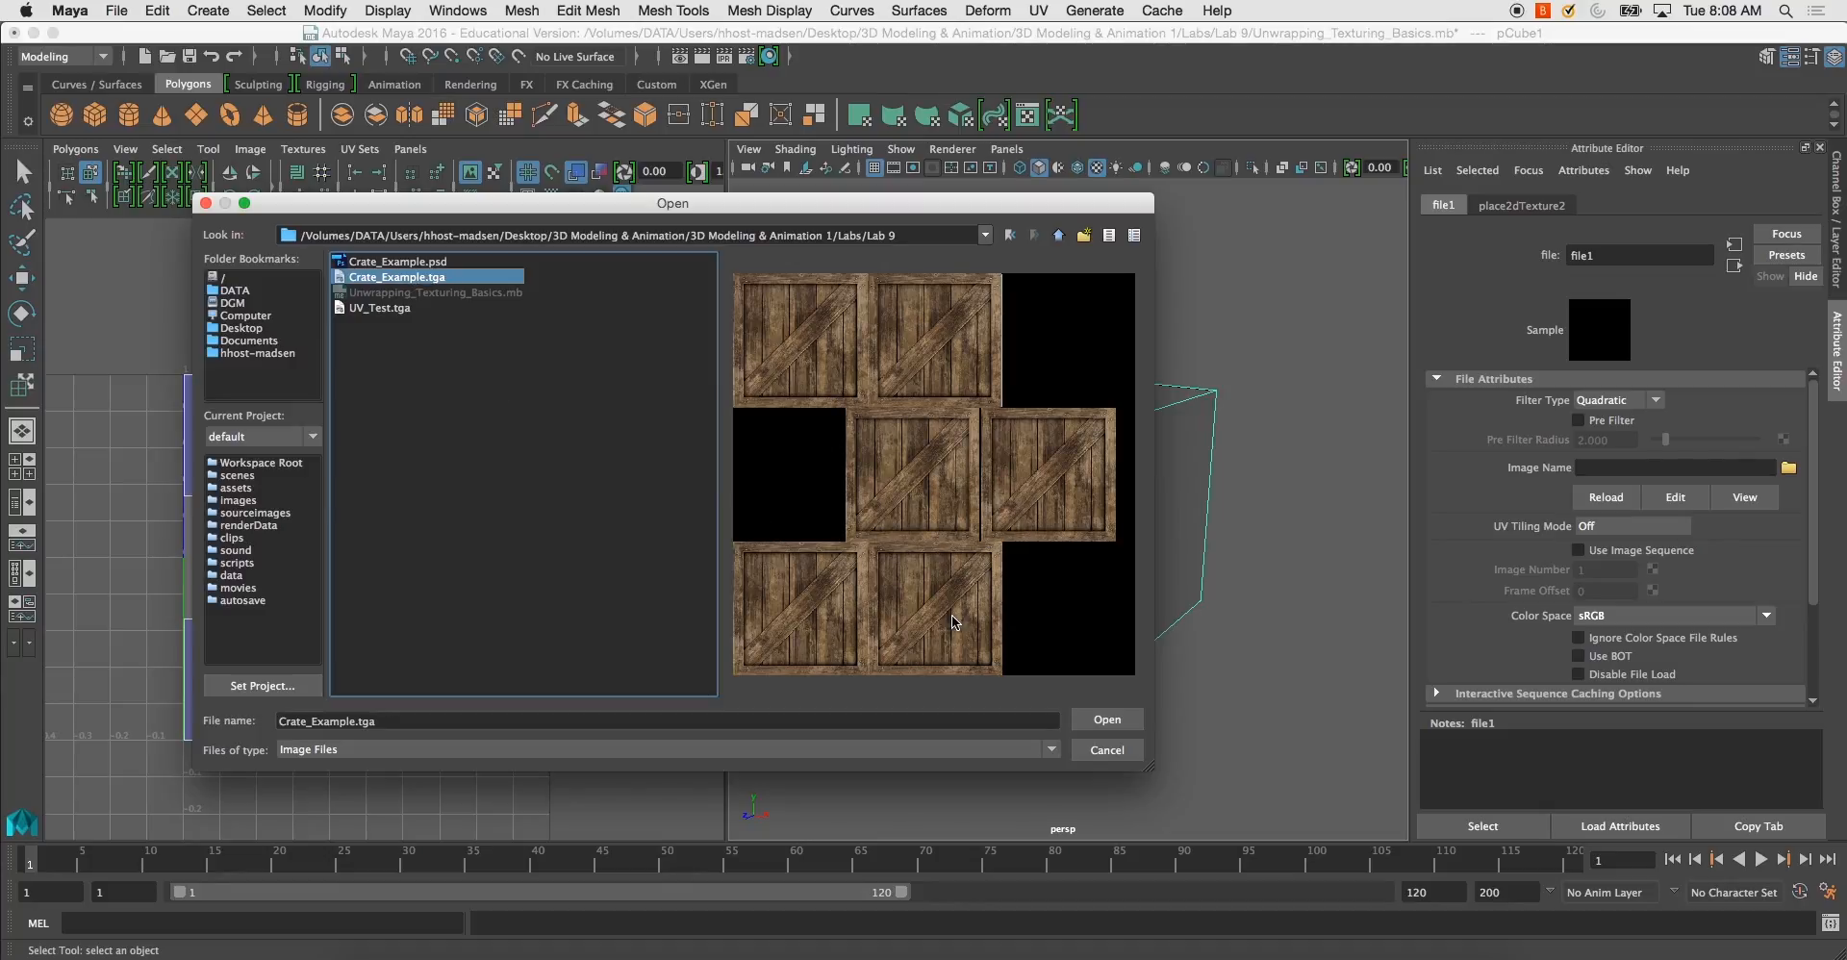
pyautogui.click(1107, 719)
pyautogui.click(1173, 757)
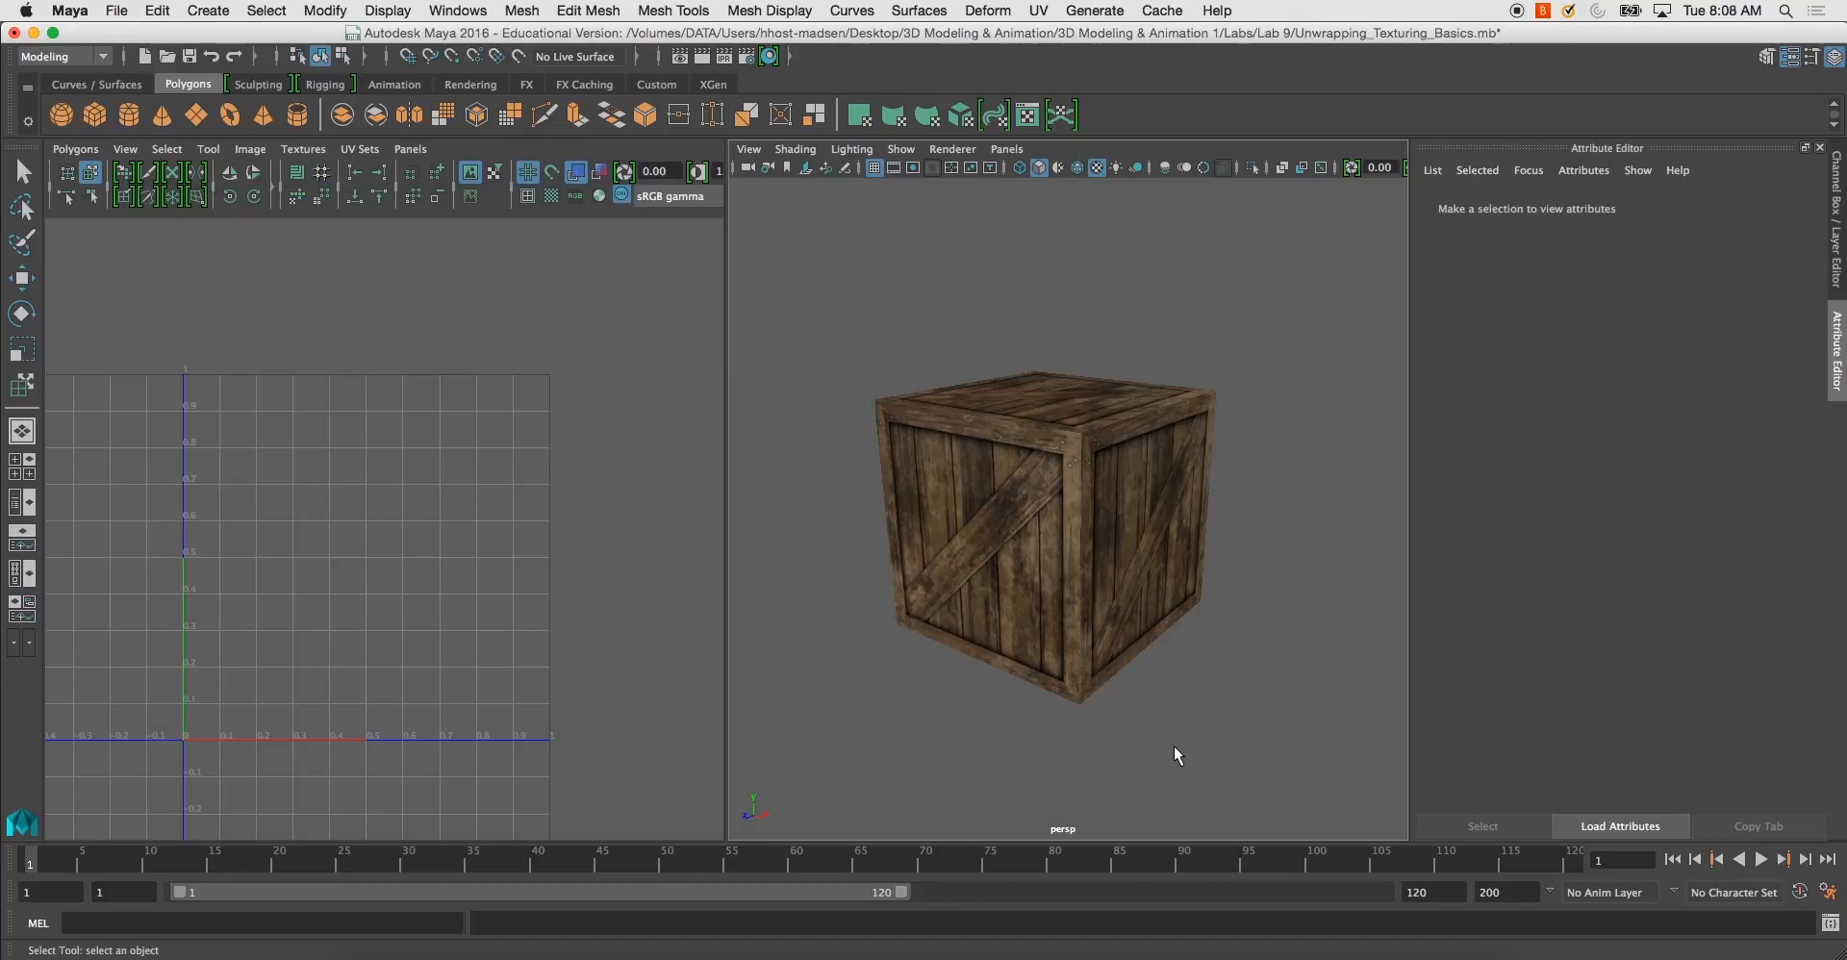
# Select the crate cube and set its Blinn material's Diffuse to 1.000
pyautogui.keyDown('alt'); pyautogui.moveTo(1185, 718); pyautogui.dragTo(1078, 748); pyautogui.keyUp('alt')
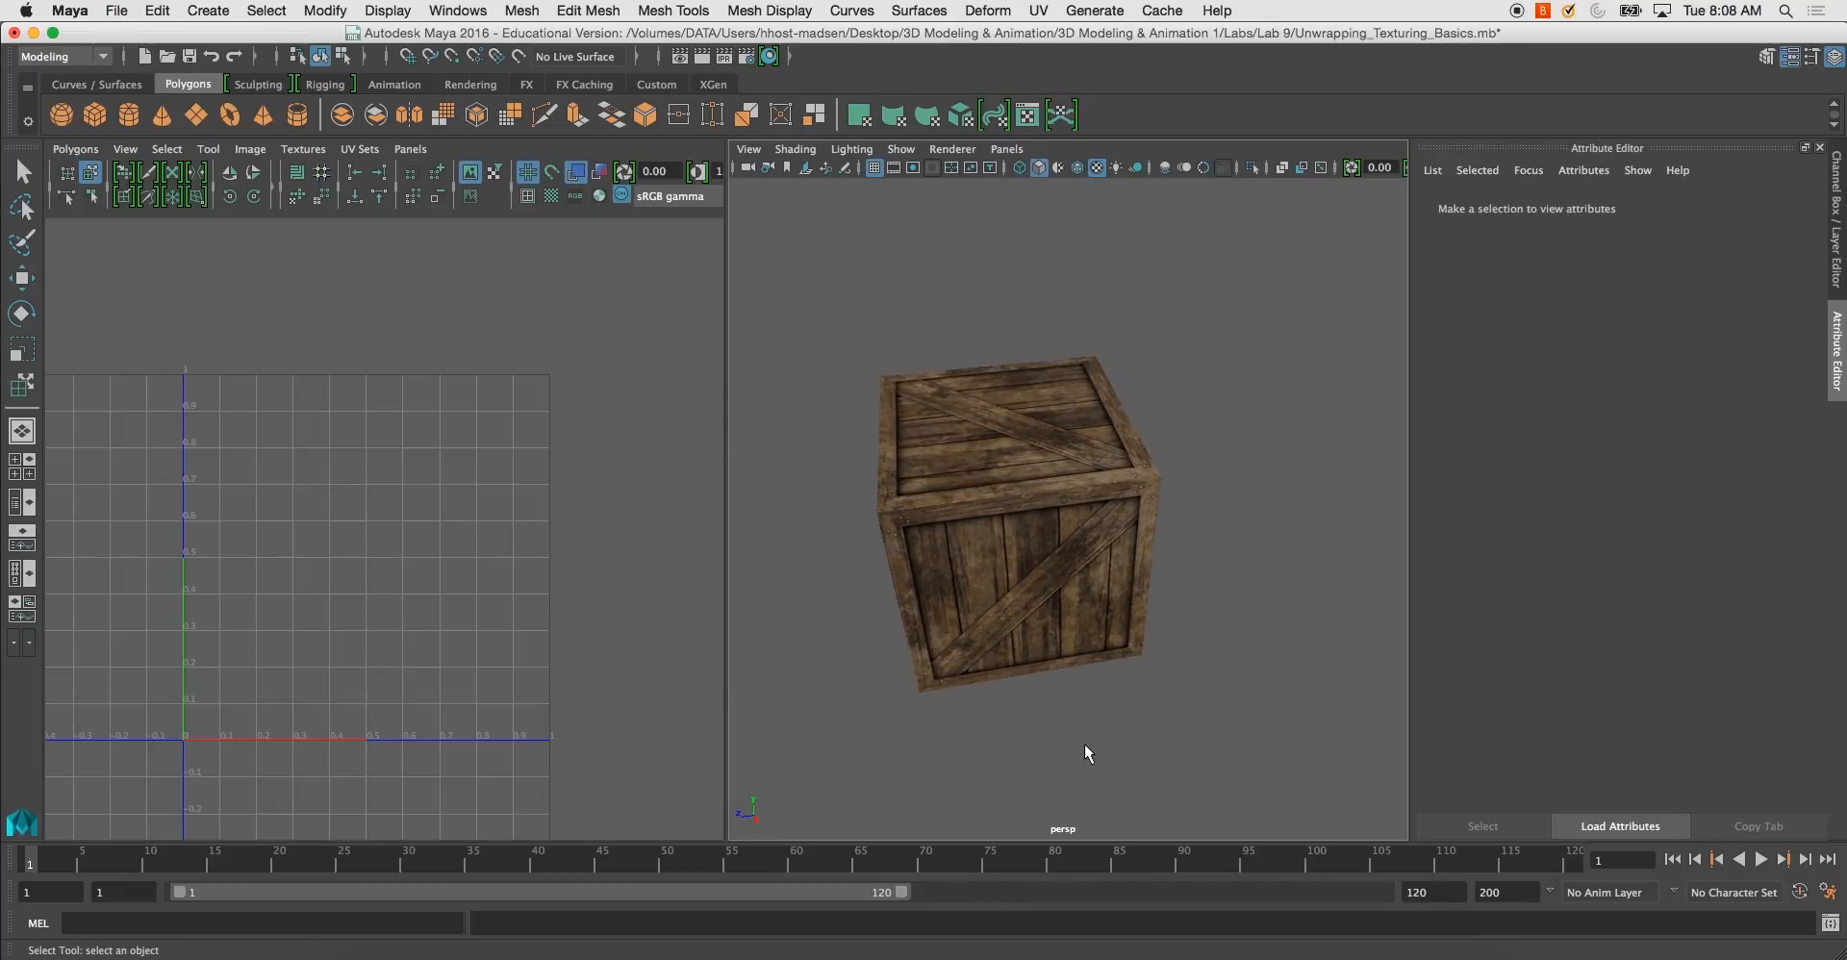
pyautogui.keyDown('alt'); pyautogui.moveTo(1128, 740); pyautogui.dragTo(1066, 705); pyautogui.keyUp('alt')
pyautogui.click(1096, 556)
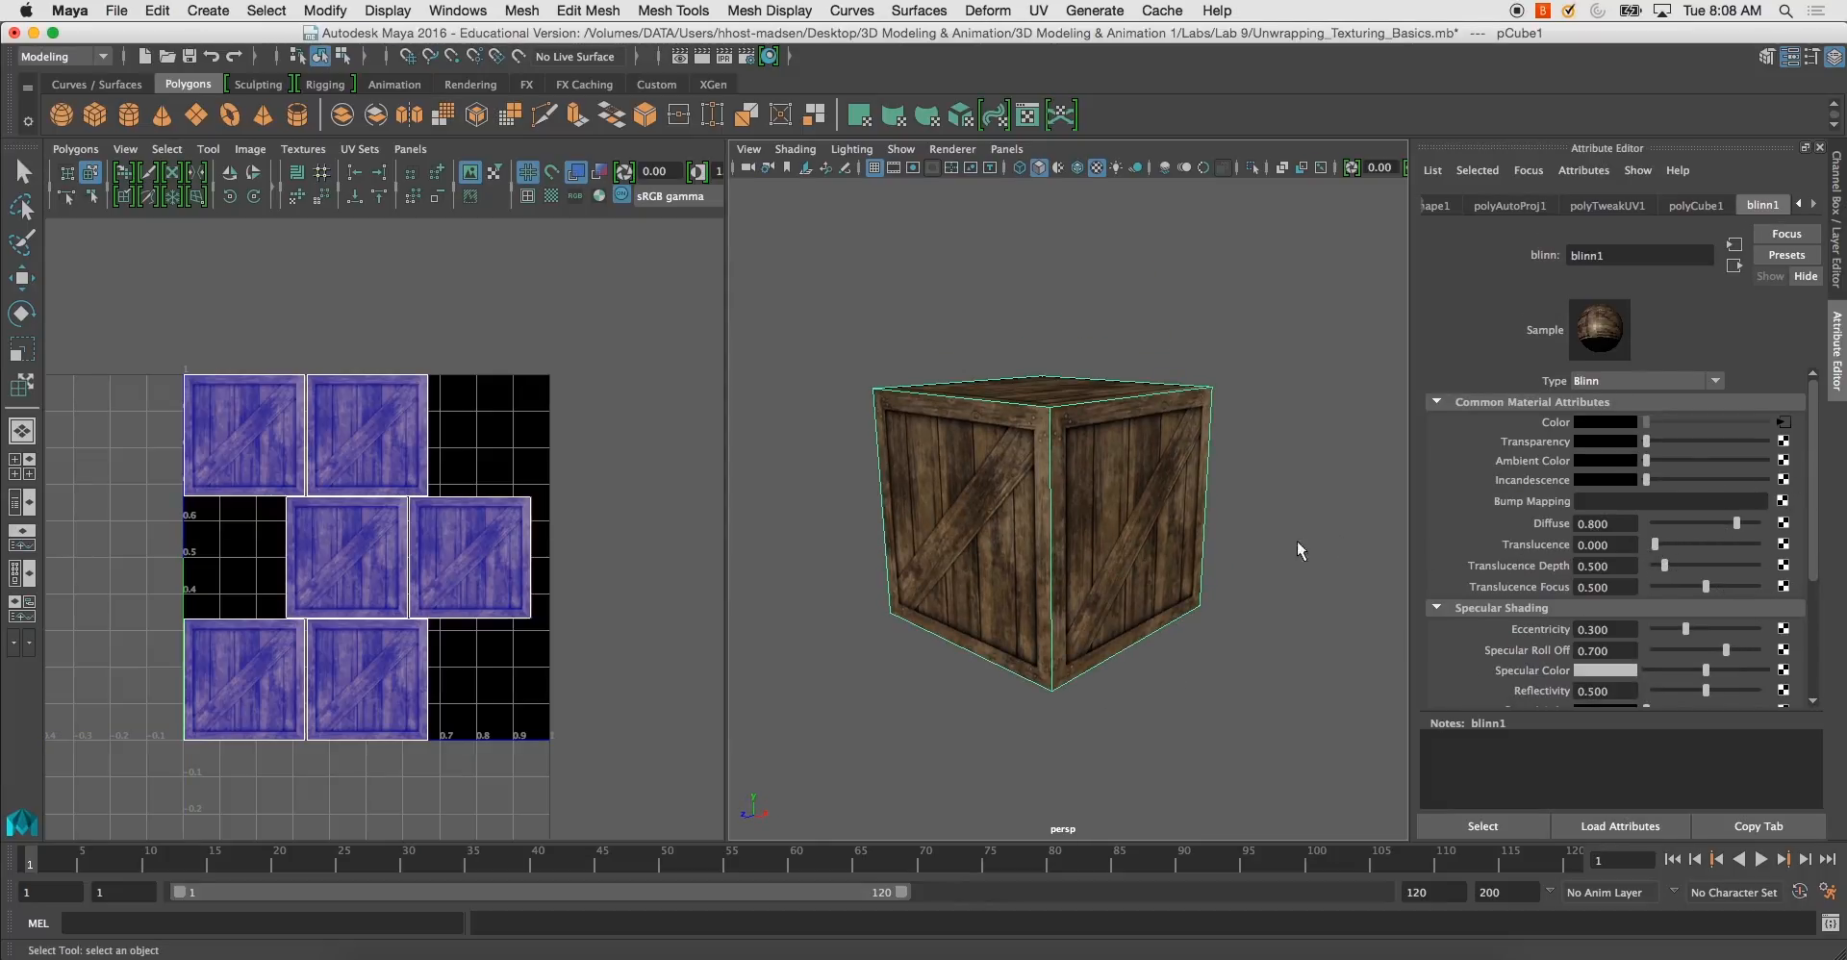
pyautogui.moveTo(1707, 521); pyautogui.dragTo(1688, 524)
pyautogui.moveTo(1711, 527); pyautogui.dragTo(1780, 531)
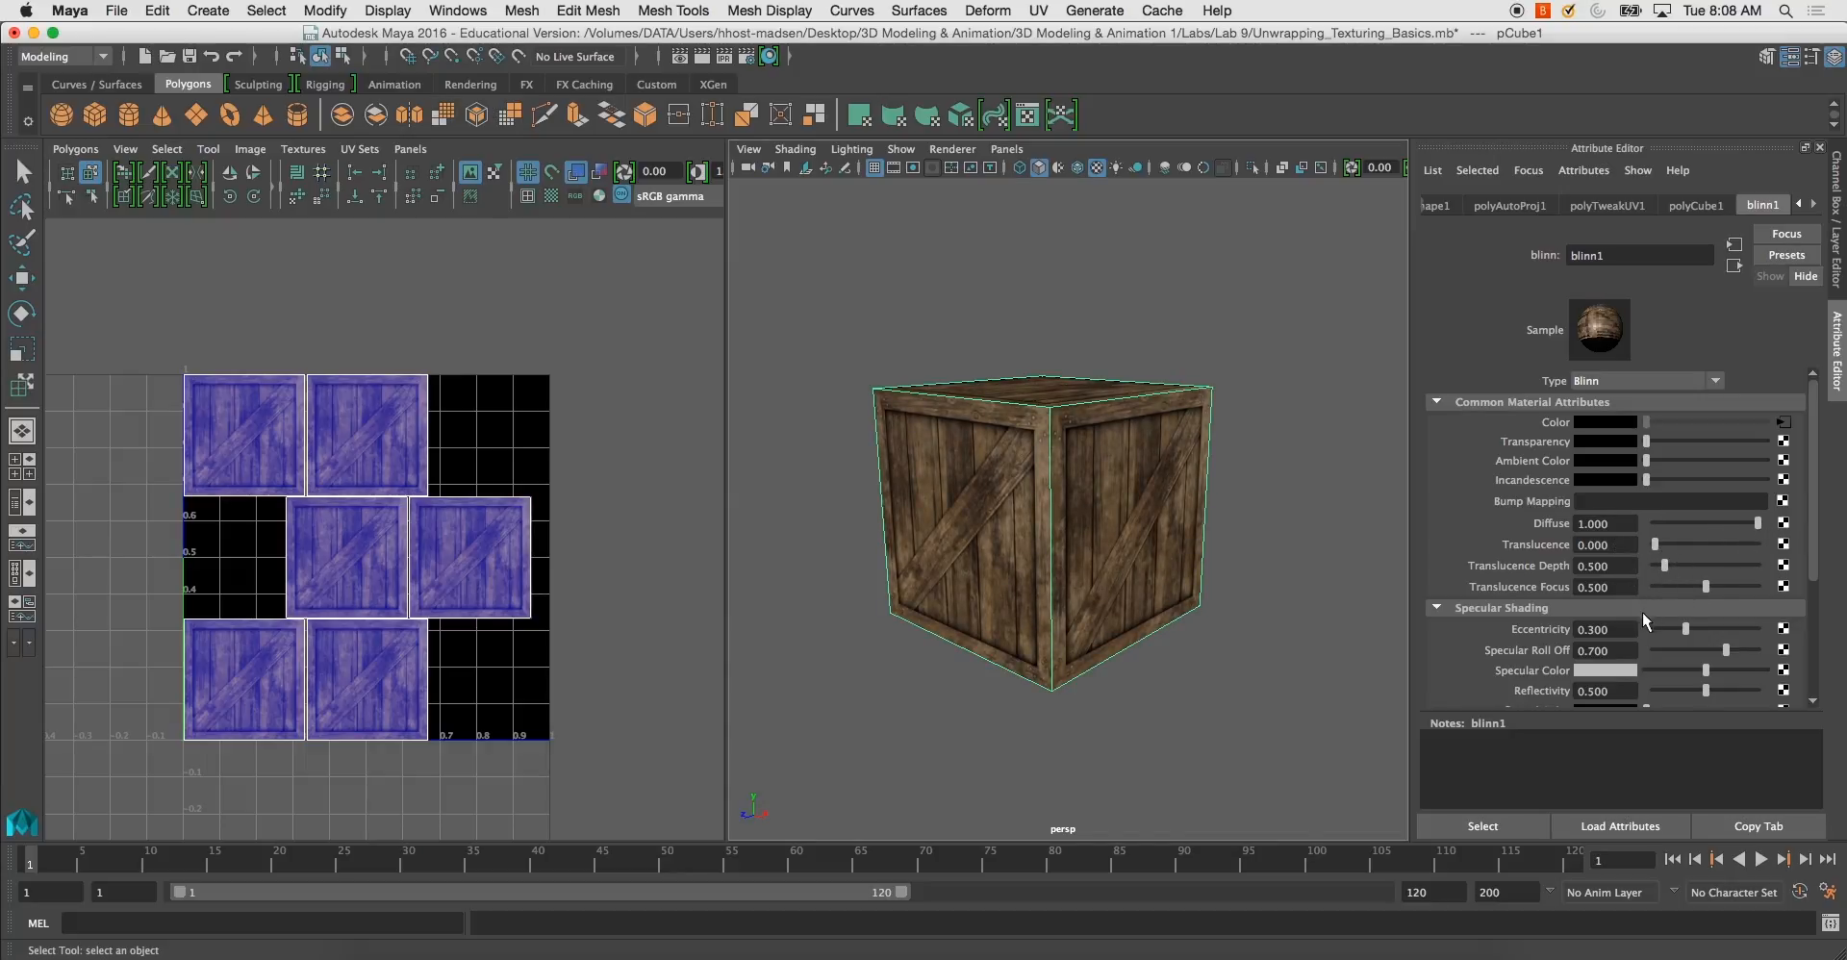
# Reduce the Blinn material's specular shine by setting Eccentricity to 0.038 and Specular Roll Off to 0.143
pyautogui.moveTo(1684, 631); pyautogui.dragTo(1672, 631)
pyautogui.moveTo(1242, 598)
pyautogui.keyDown('alt'); pyautogui.mouseDown()
pyautogui.moveTo(1219, 627)
pyautogui.moveTo(1251, 577)
pyautogui.mouseUp(); pyautogui.keyUp('alt')
pyautogui.click(1674, 630)
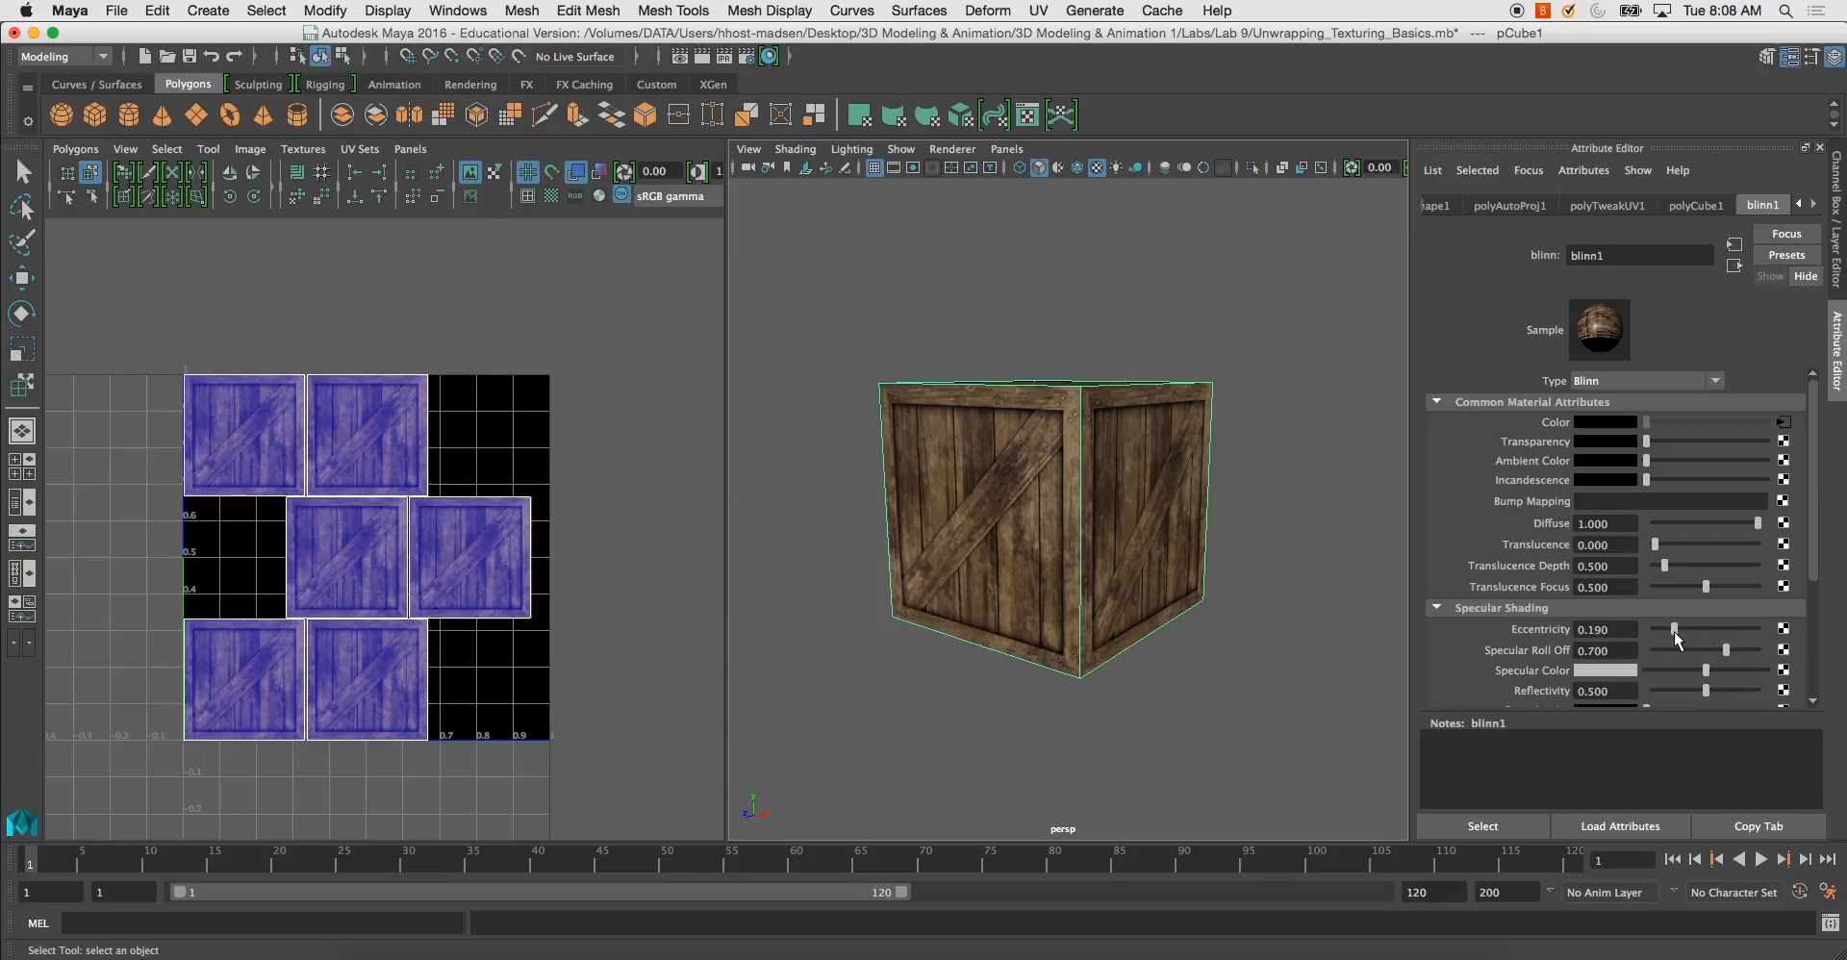
pyautogui.click(1703, 650)
pyautogui.moveTo(1704, 654); pyautogui.dragTo(1658, 648)
pyautogui.keyDown('alt'); pyautogui.moveTo(1193, 674); pyautogui.dragTo(1049, 589); pyautogui.keyUp('alt')
pyautogui.click(1208, 660)
pyautogui.click(1047, 583)
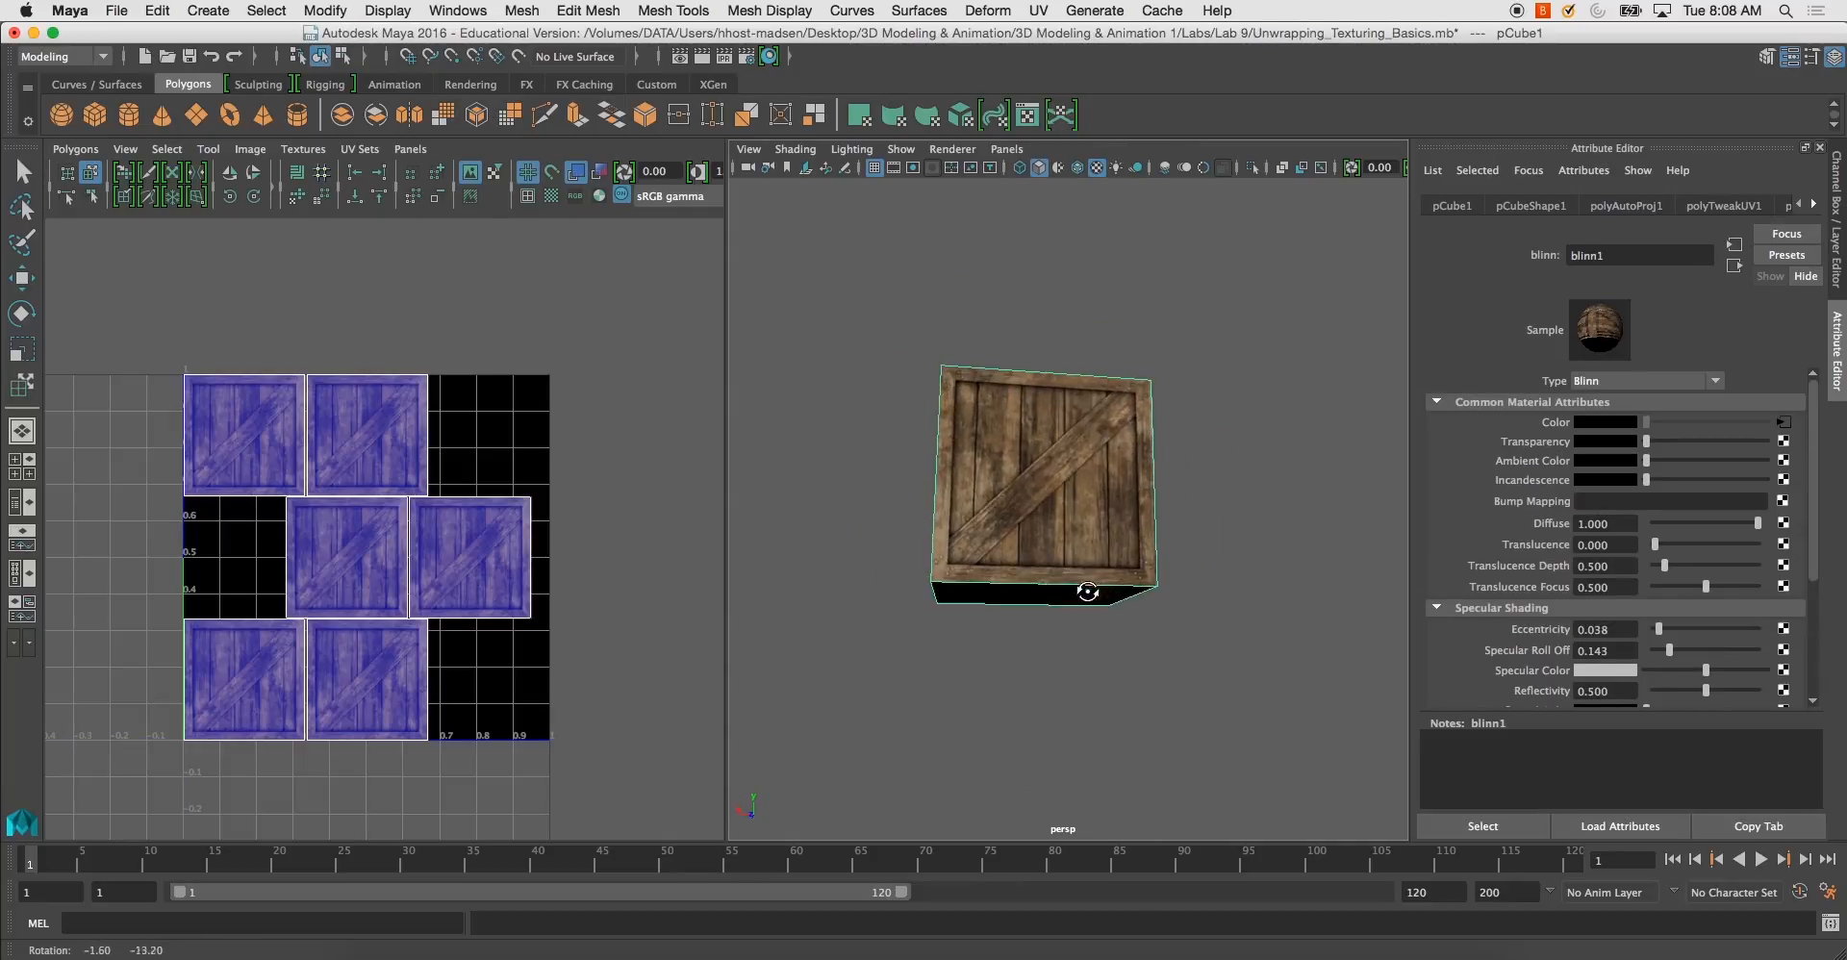
# Set the Blinn material's Reflectivity to 0.000
pyautogui.keyDown('alt'); pyautogui.moveTo(1316, 556); pyautogui.dragTo(1280, 586); pyautogui.keyUp('alt')
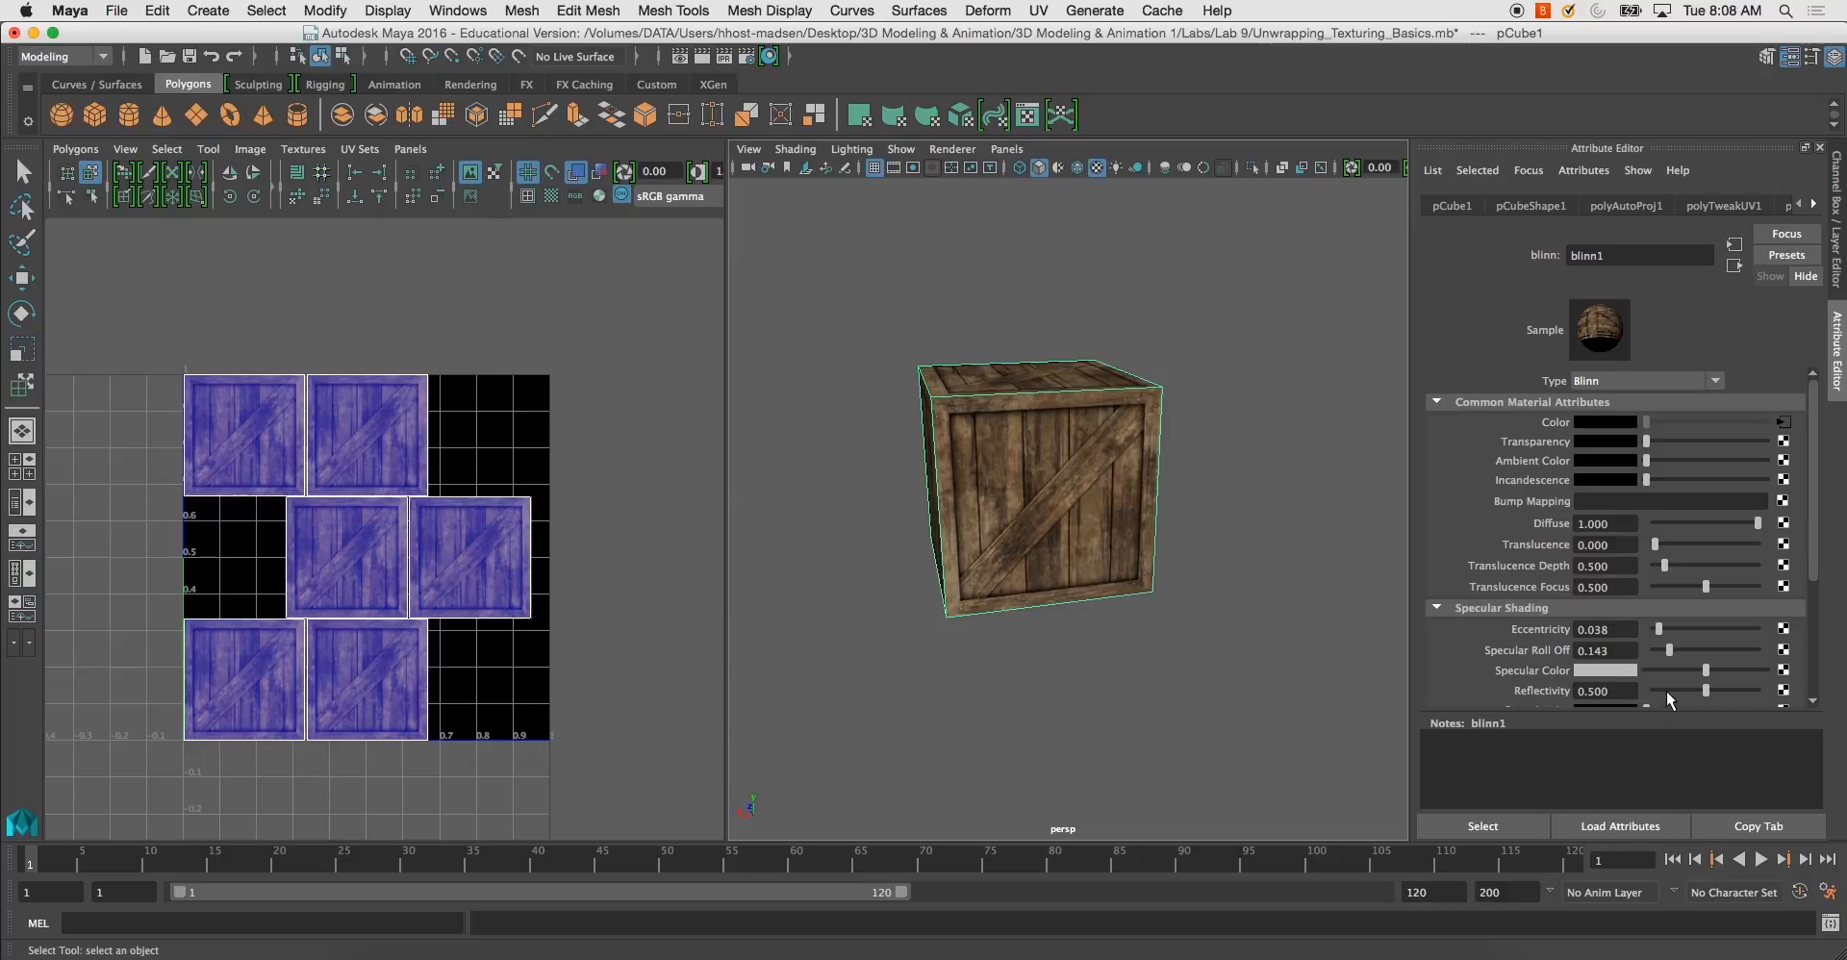
pyautogui.click(1270, 656)
pyautogui.keyDown('alt'); pyautogui.moveTo(1270, 656); pyautogui.dragTo(793, 565); pyautogui.keyUp('alt')
pyautogui.click(1055, 607)
pyautogui.click(853, 655)
pyautogui.click(1111, 587)
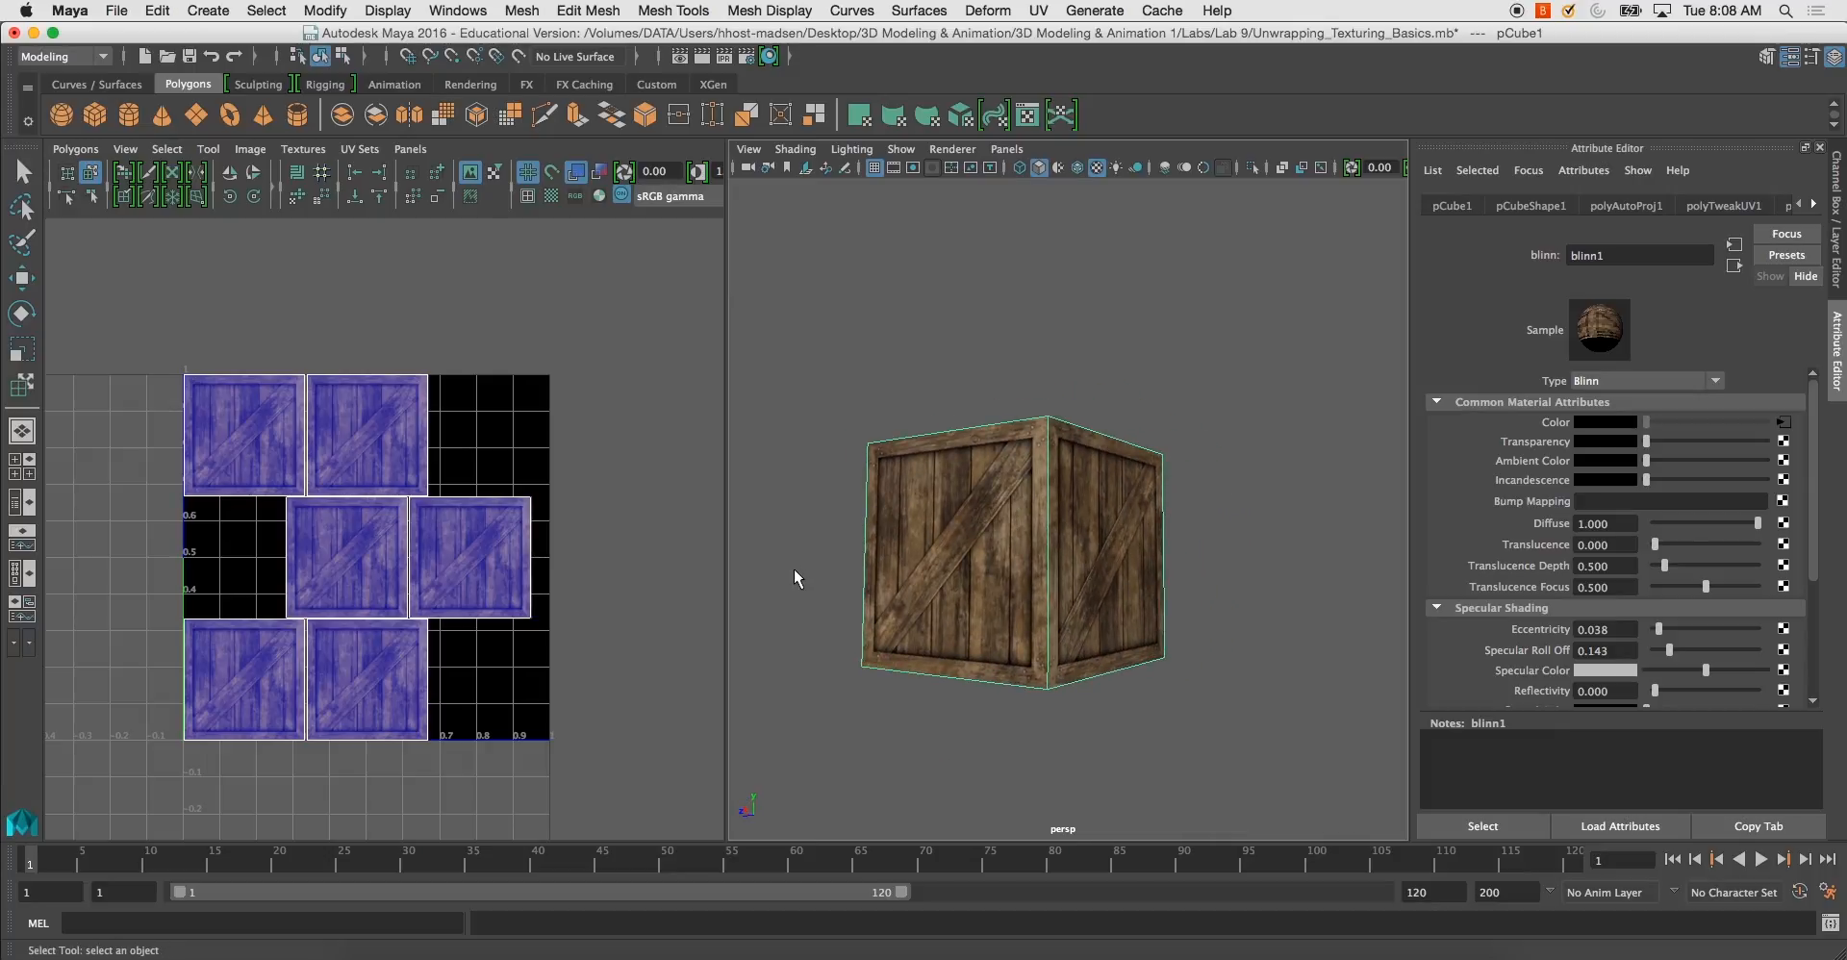
# Deselect the cube and examine the finished crate texture from several sides and up close
pyautogui.click(794, 577)
pyautogui.keyDown('alt'); pyautogui.moveTo(961, 557); pyautogui.dragTo(947, 640); pyautogui.keyUp('alt')
pyautogui.click(871, 616)
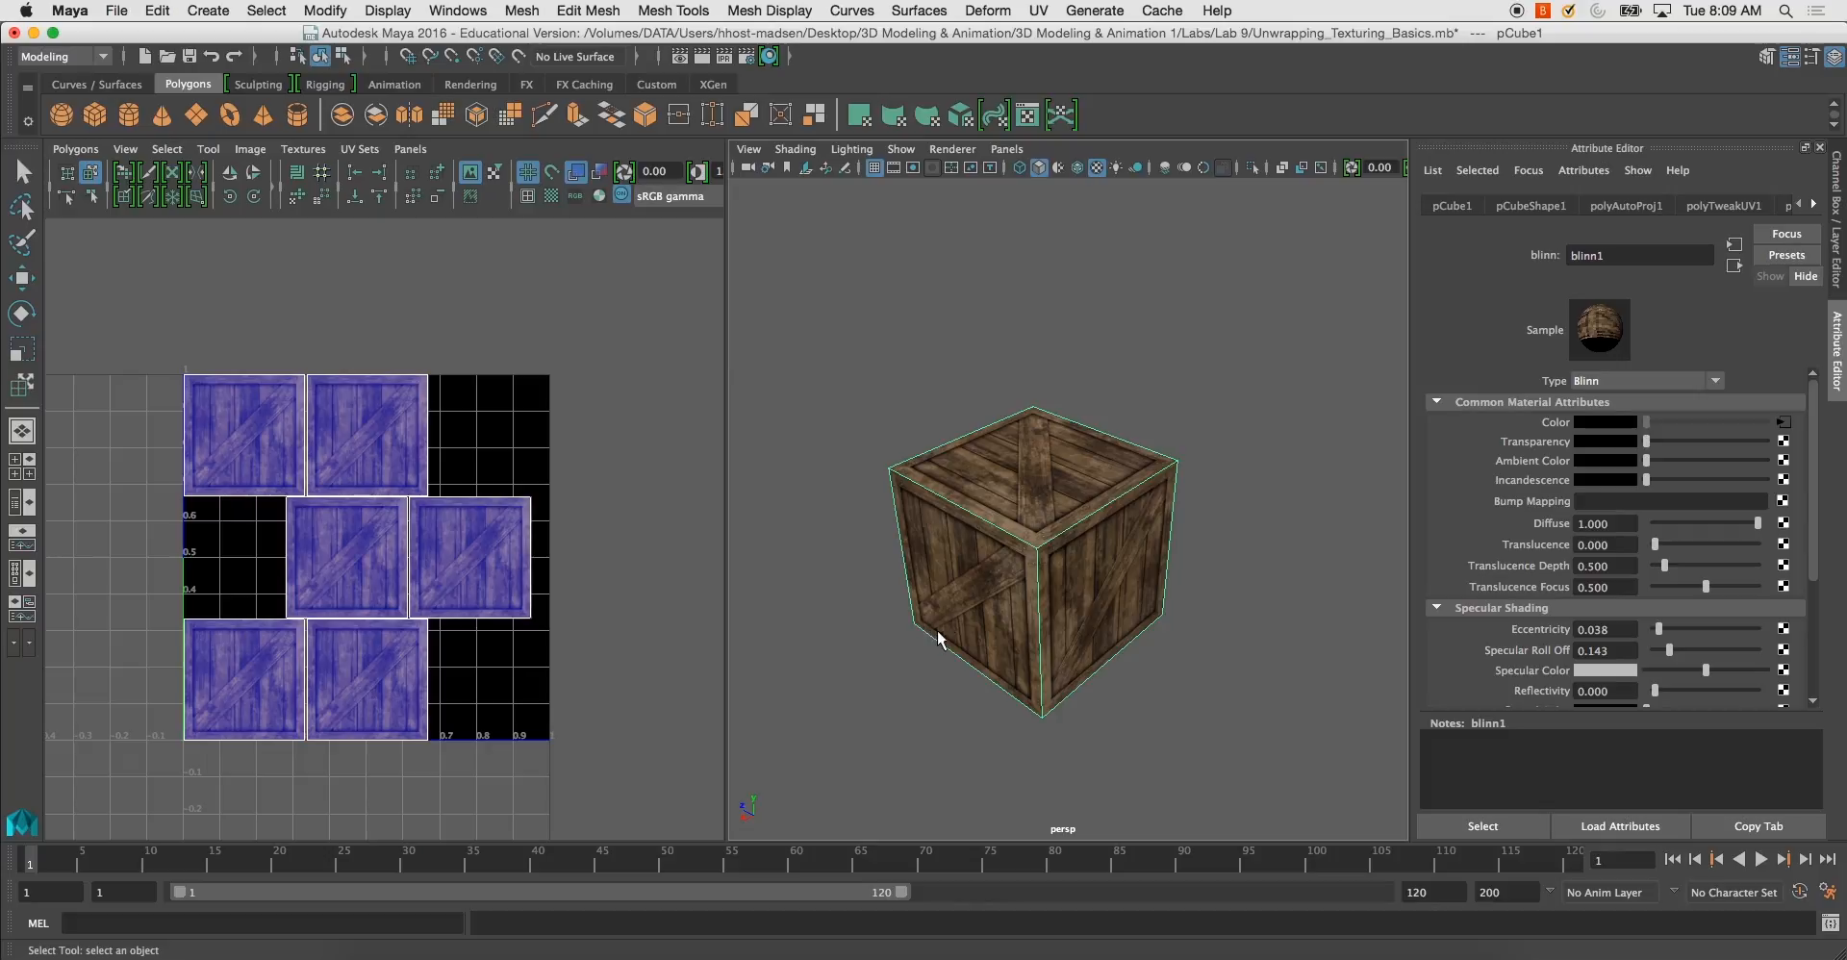
pyautogui.click(1164, 657)
pyautogui.keyDown('alt'); pyautogui.moveTo(1200, 667); pyautogui.dragTo(1080, 573); pyautogui.keyUp('alt')
pyautogui.scroll(5, 1080, 639)
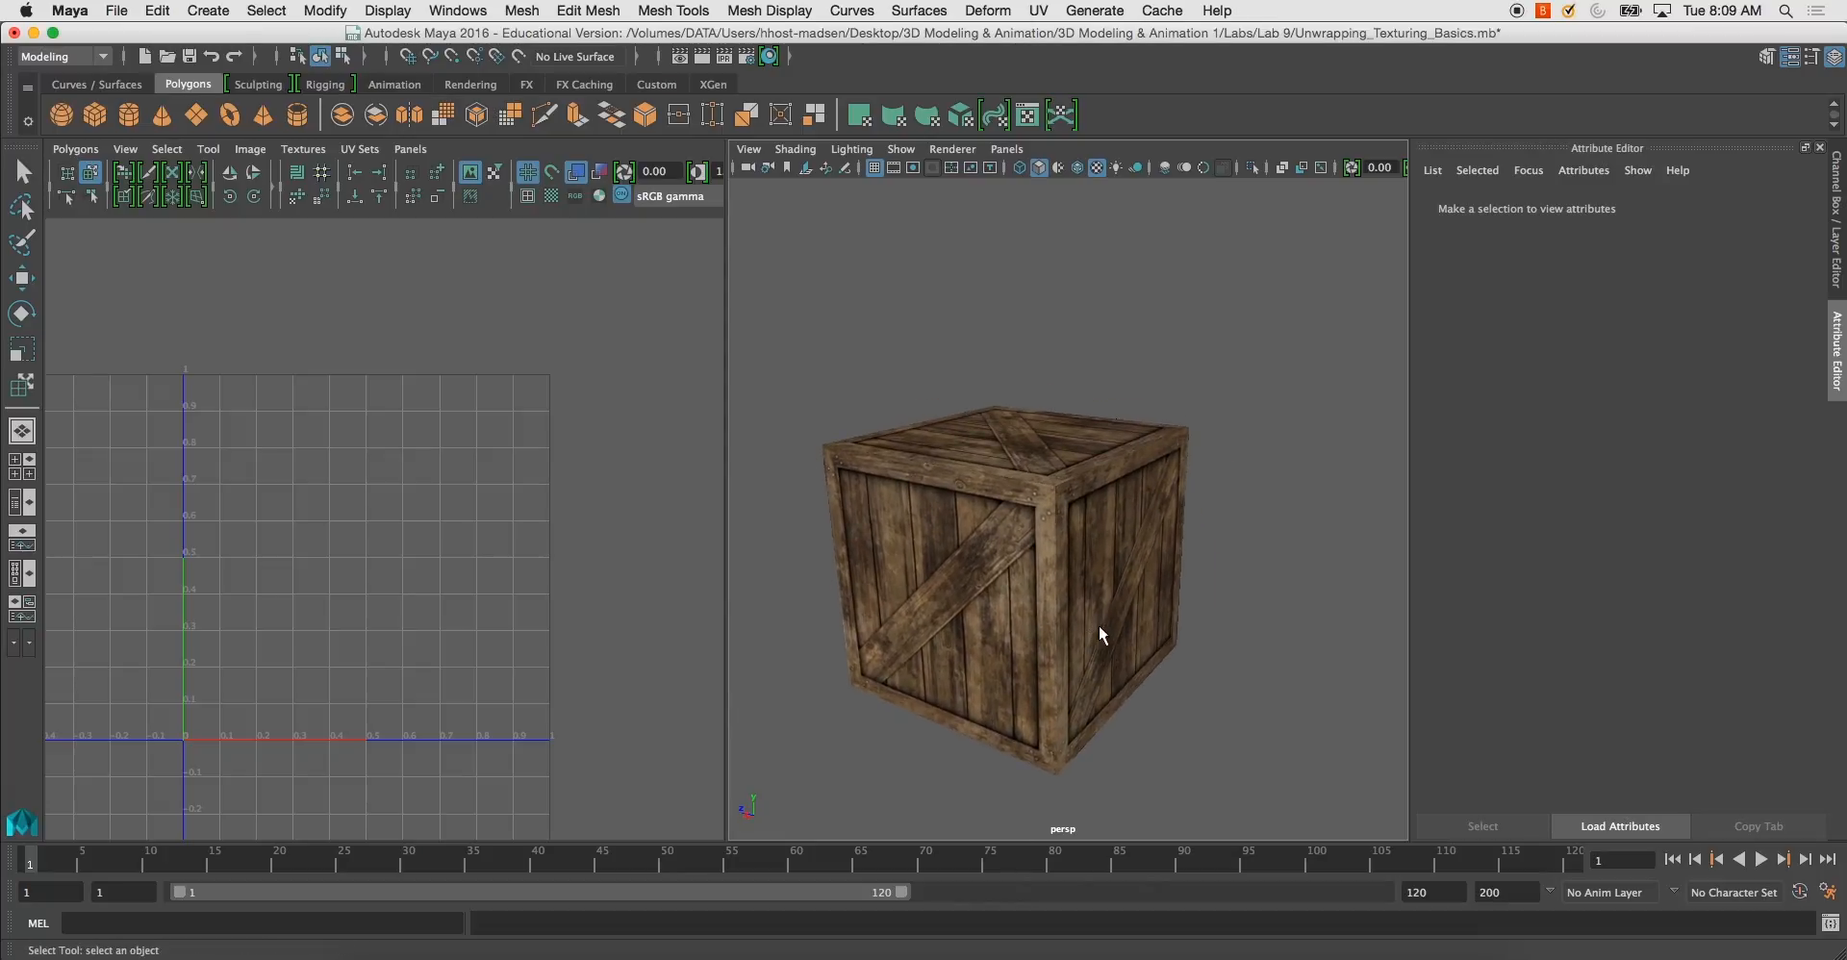